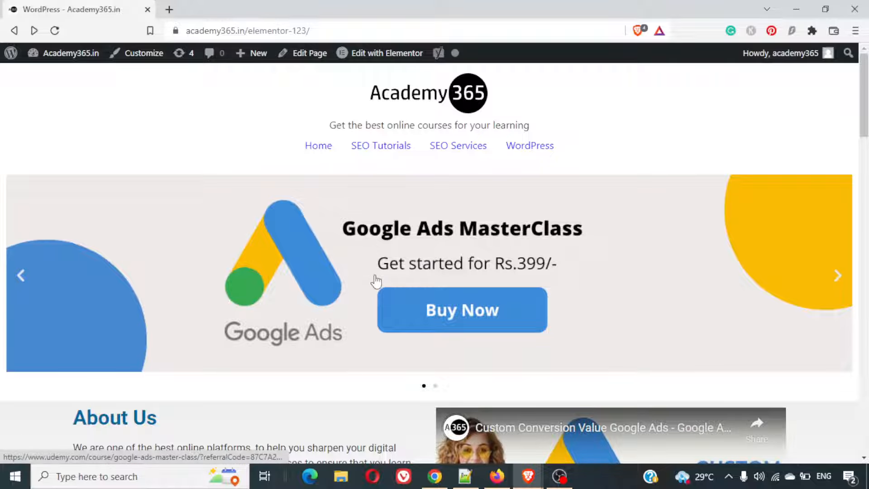
- Review the finished landing page from the banner carousel to the FAQs, expanding and collapsing the refund policy question
{"action": "scroll", "coordinate": [372, 282], "scroll_direction": "down", "scroll_amount": 5}
{"action": "scroll", "coordinate": [393, 289], "scroll_direction": "up", "scroll_amount": 4}
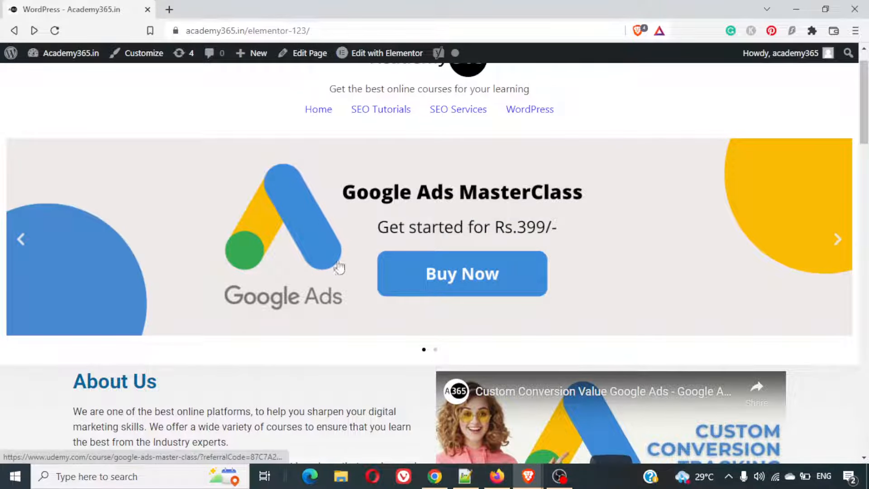
{"action": "scroll", "coordinate": [313, 335], "scroll_direction": "down", "scroll_amount": 3}
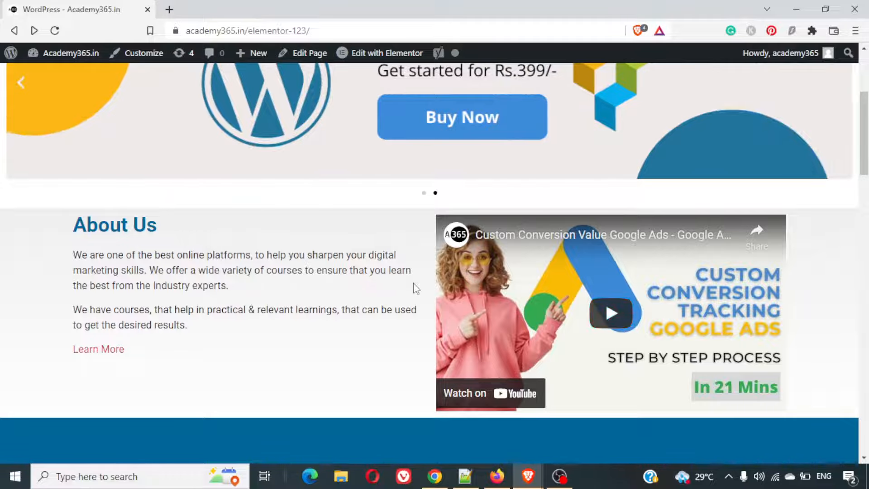
{"action": "scroll", "coordinate": [414, 287], "scroll_direction": "down", "scroll_amount": 1}
{"action": "scroll", "coordinate": [415, 288], "scroll_direction": "down", "scroll_amount": 4}
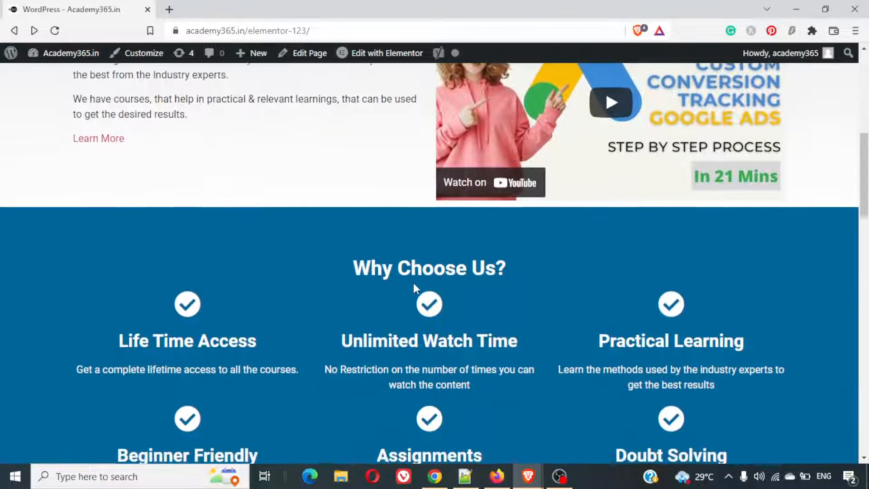
{"action": "scroll", "coordinate": [413, 283], "scroll_direction": "down", "scroll_amount": 1}
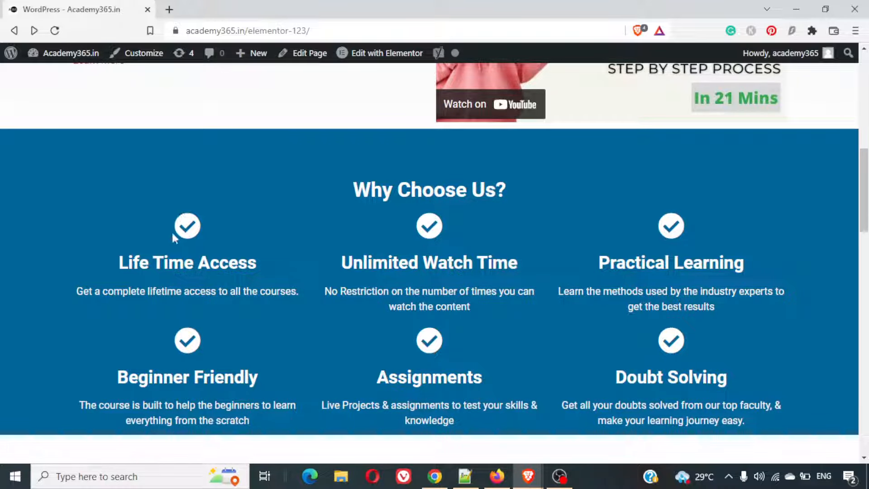
{"action": "scroll", "coordinate": [294, 278], "scroll_direction": "down", "scroll_amount": 8}
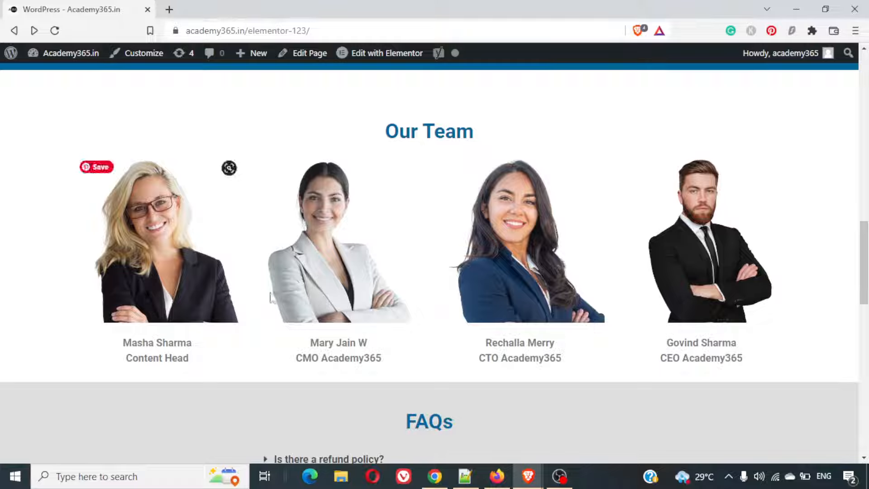
{"action": "scroll", "coordinate": [504, 280], "scroll_direction": "down", "scroll_amount": 6}
{"action": "scroll", "coordinate": [507, 289], "scroll_direction": "up", "scroll_amount": 2}
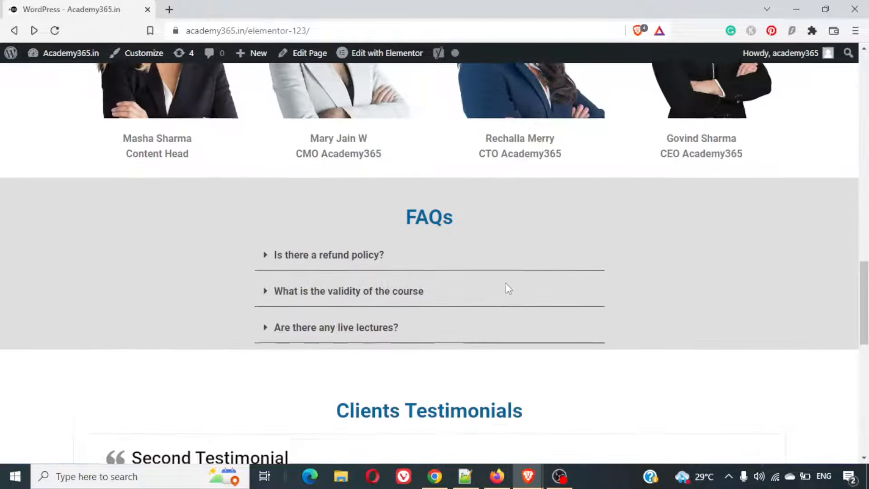
{"action": "left_click", "coordinate": [401, 272]}
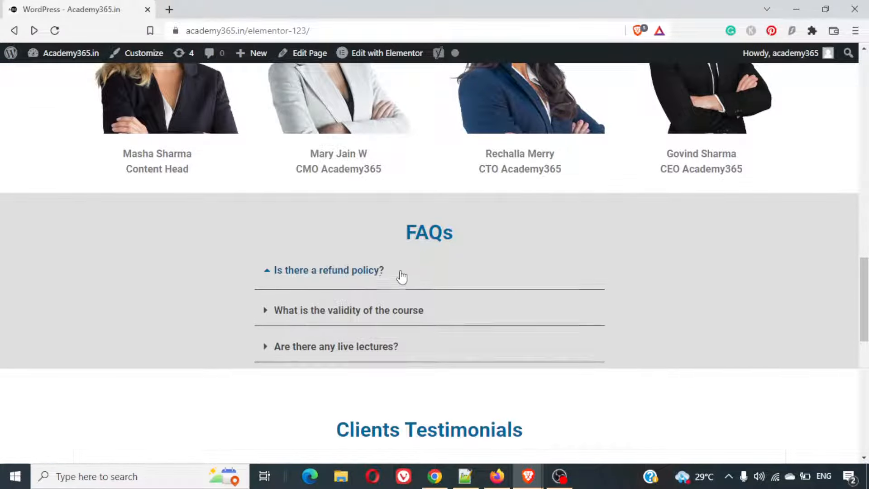
{"action": "left_click", "coordinate": [402, 271]}
- Examine the Clients Testimonials slider, the call-to-action section and the closing notice, and return to the start of the page
{"action": "scroll", "coordinate": [401, 271], "scroll_direction": "down", "scroll_amount": 1}
{"action": "scroll", "coordinate": [401, 276], "scroll_direction": "down", "scroll_amount": 5}
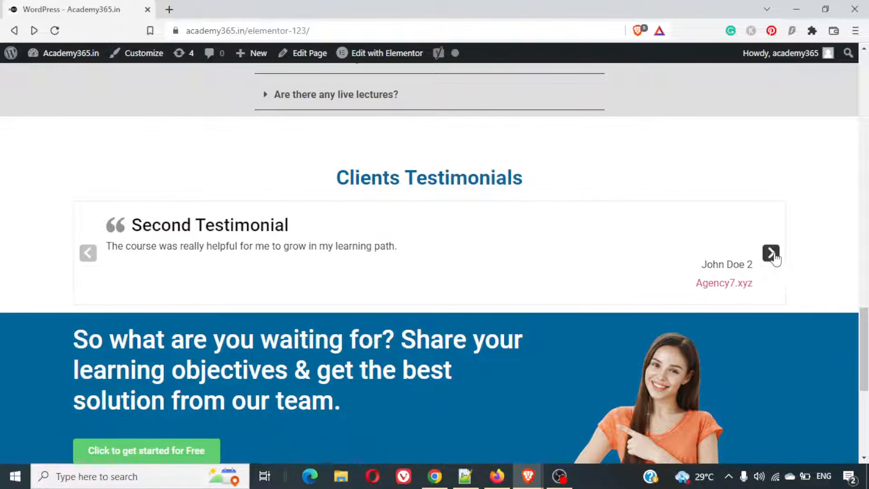
{"action": "left_click", "coordinate": [771, 253]}
{"action": "scroll", "coordinate": [636, 295], "scroll_direction": "down", "scroll_amount": 1}
{"action": "scroll", "coordinate": [637, 295], "scroll_direction": "down", "scroll_amount": 3}
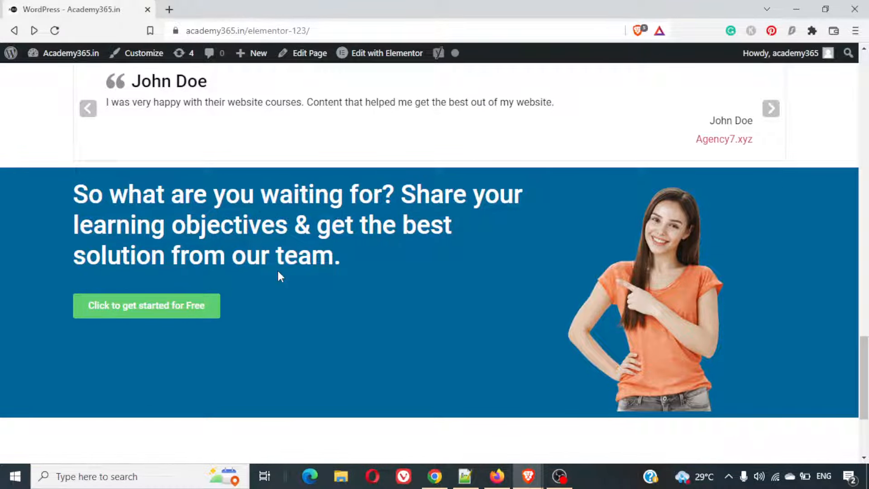
{"action": "scroll", "coordinate": [278, 272], "scroll_direction": "down", "scroll_amount": 4}
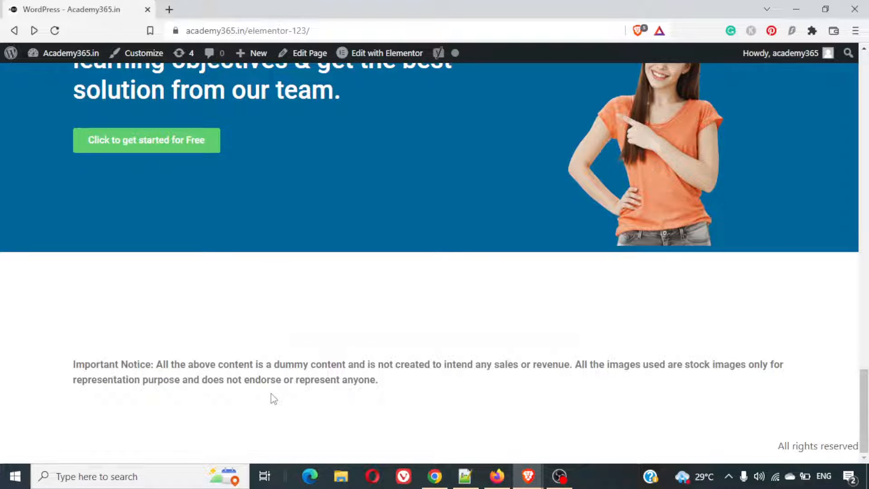
{"action": "scroll", "coordinate": [274, 398], "scroll_direction": "up", "scroll_amount": 2}
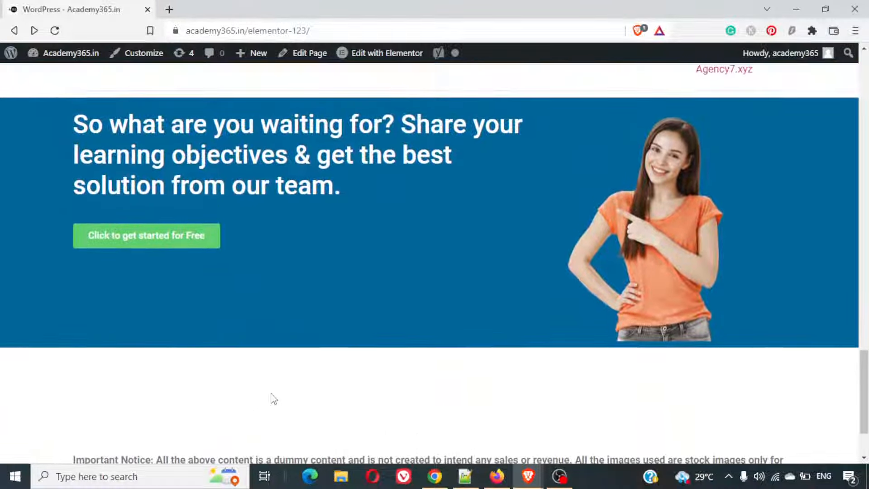
{"action": "scroll", "coordinate": [274, 398], "scroll_direction": "up", "scroll_amount": 5}
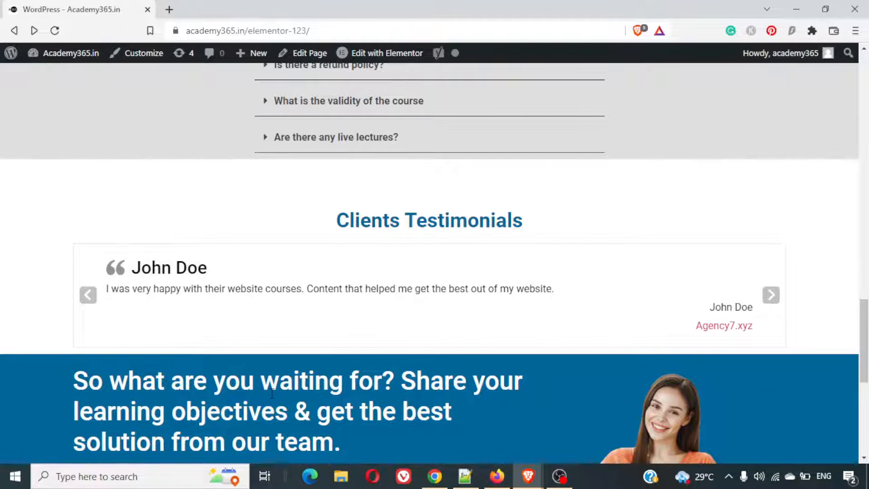
{"action": "scroll", "coordinate": [347, 304], "scroll_direction": "up", "scroll_amount": 15}
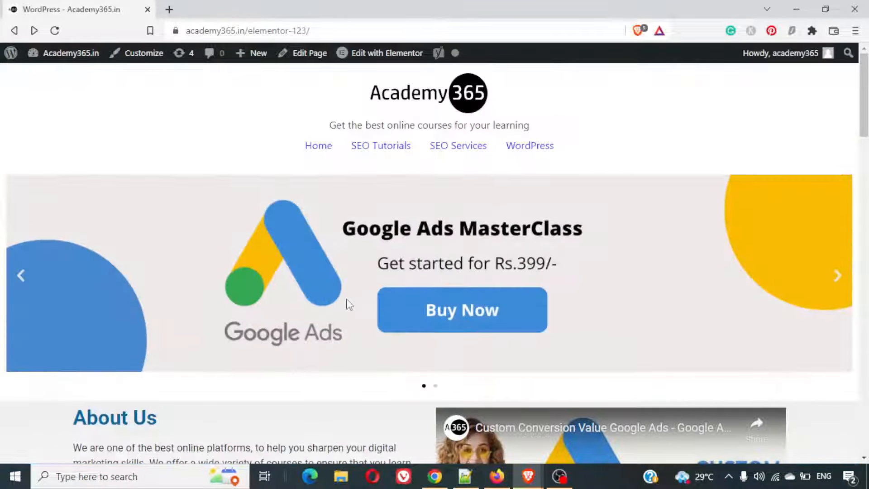
- Create a new WordPress page in a separate browser tab and open it for editing with Elementor
{"action": "mouse_move", "coordinate": [252, 63]}
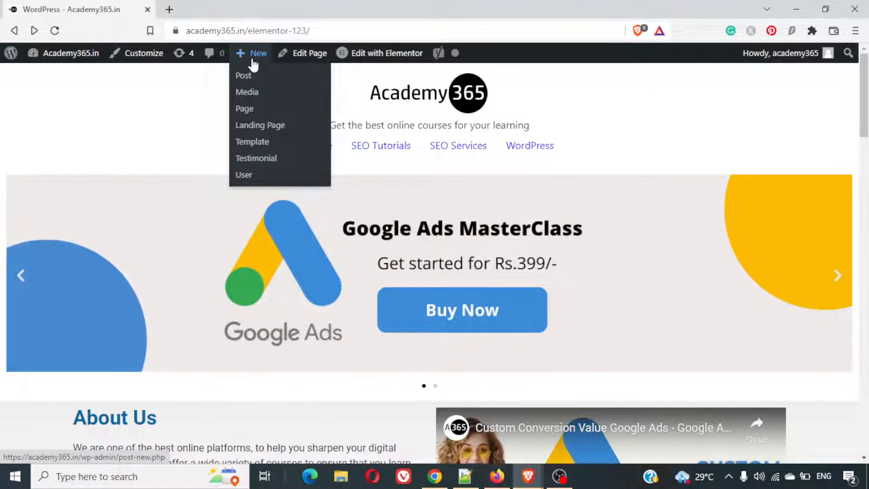
{"action": "right_click", "coordinate": [248, 110]}
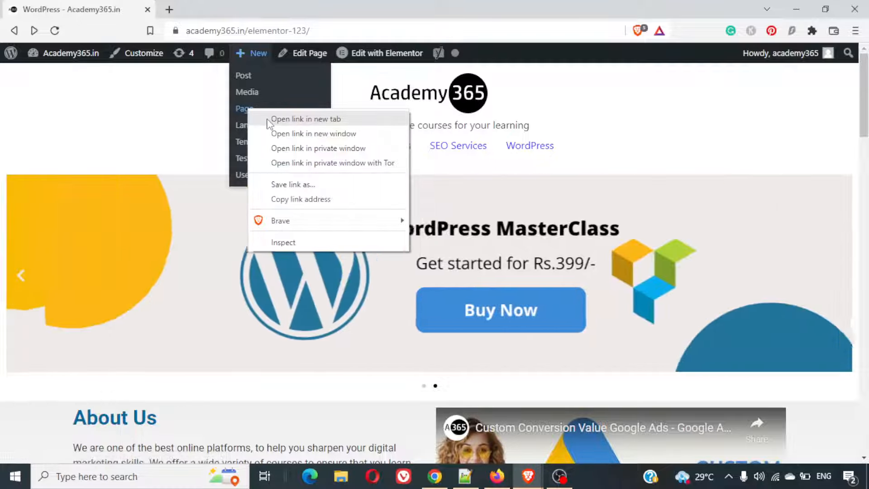
{"action": "left_click", "coordinate": [268, 119]}
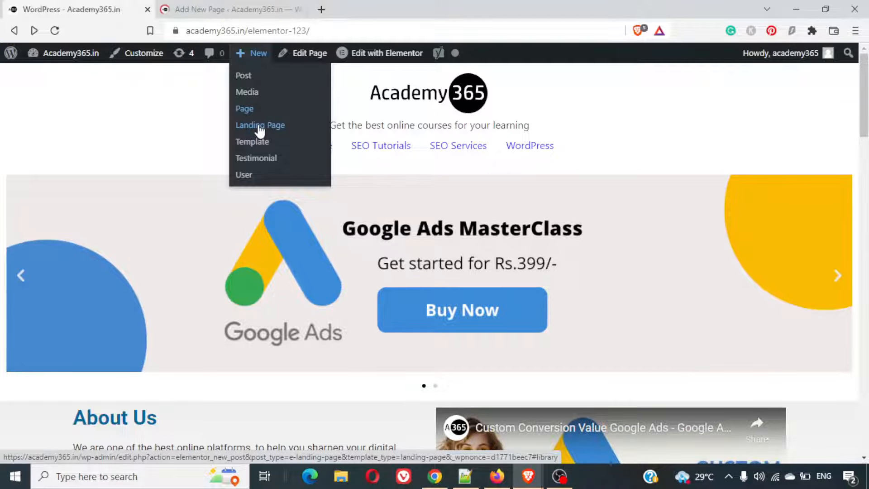
{"action": "left_click", "coordinate": [232, 6]}
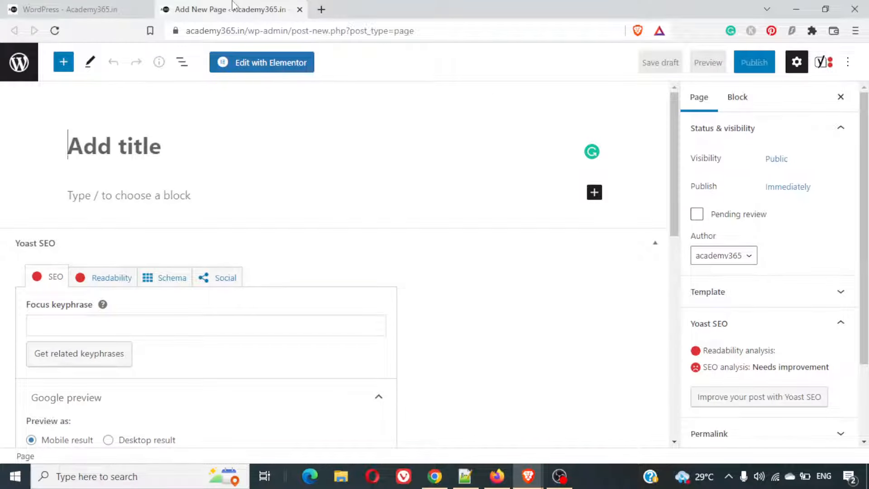
{"action": "left_click", "coordinate": [270, 63]}
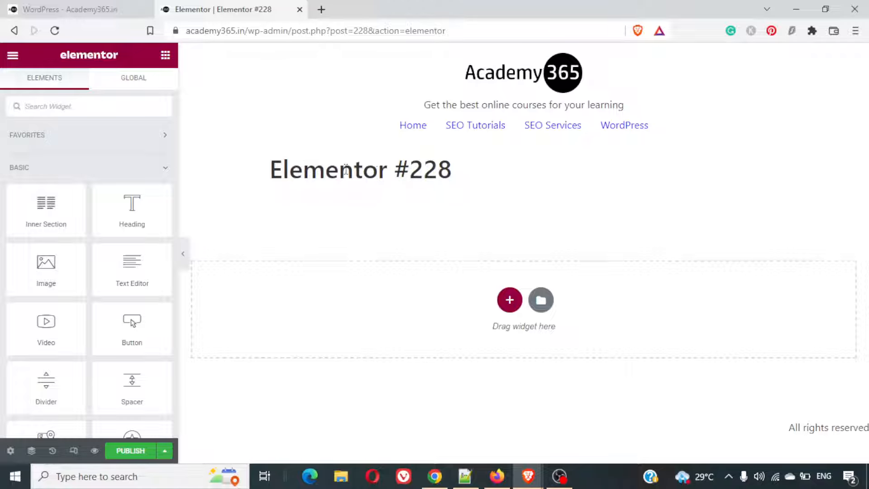
- Add a single-column section to the empty Elementor page and search the widgets for "slid"
{"action": "left_click", "coordinate": [91, 9]}
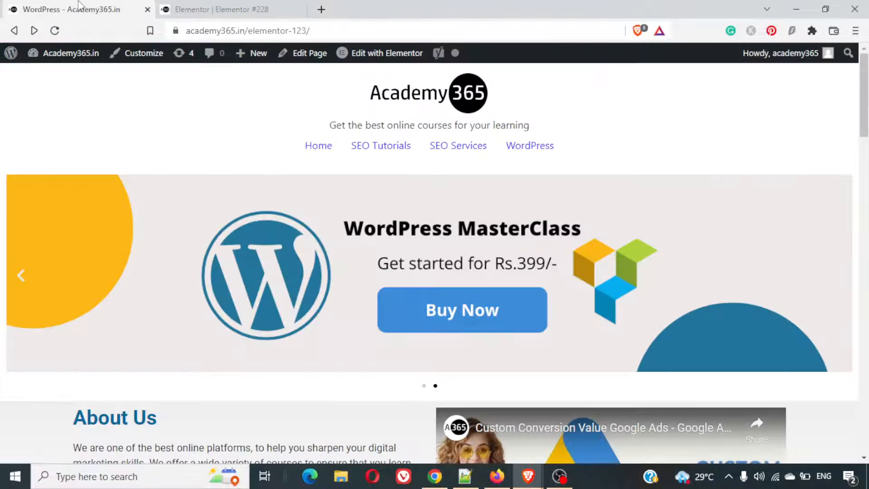
{"action": "left_click", "coordinate": [281, 8]}
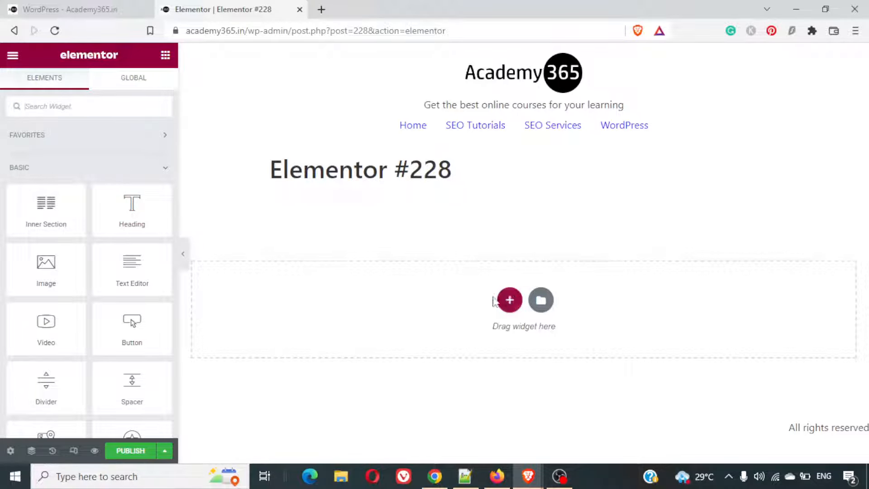
{"action": "left_click", "coordinate": [508, 305]}
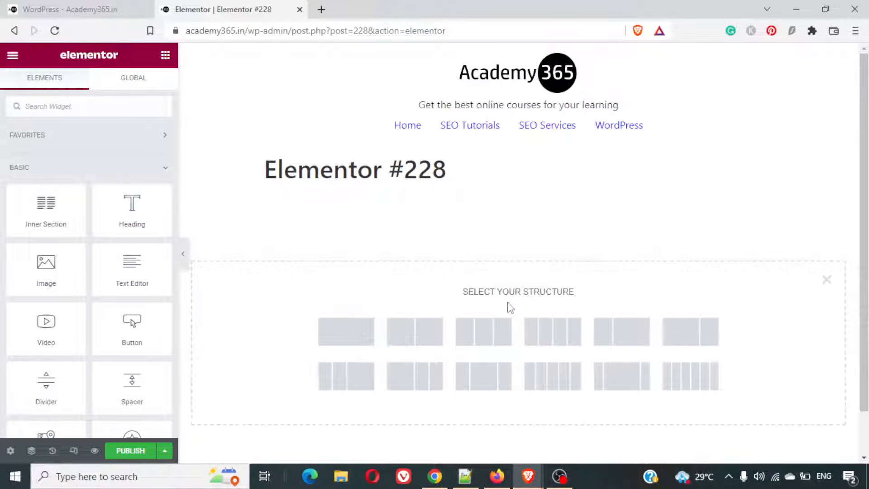
{"action": "left_click", "coordinate": [367, 327]}
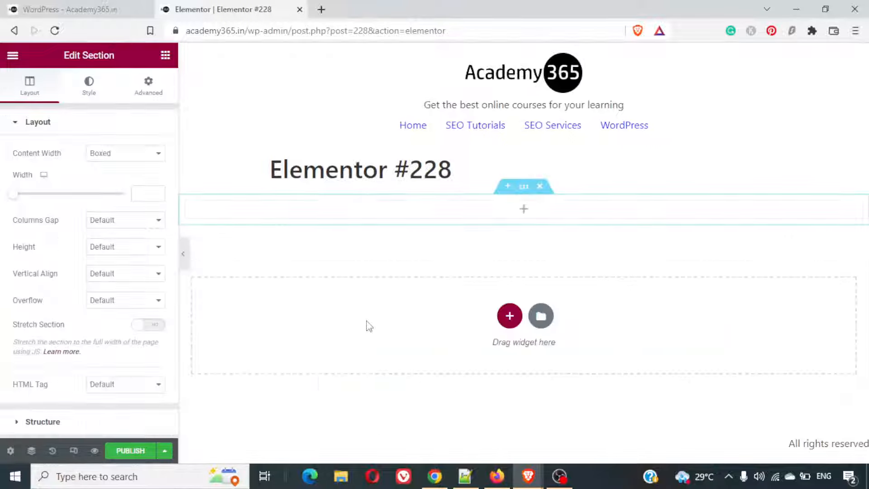
{"action": "left_click", "coordinate": [523, 209]}
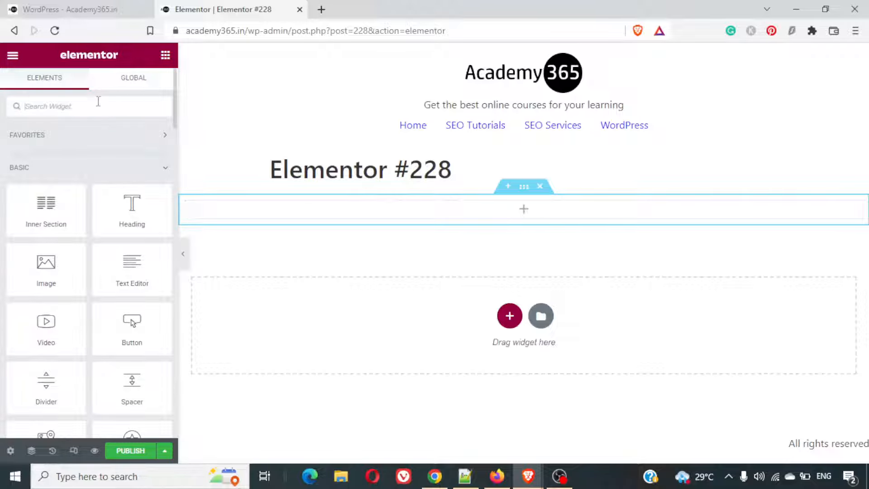
{"action": "type", "text": "slid"}
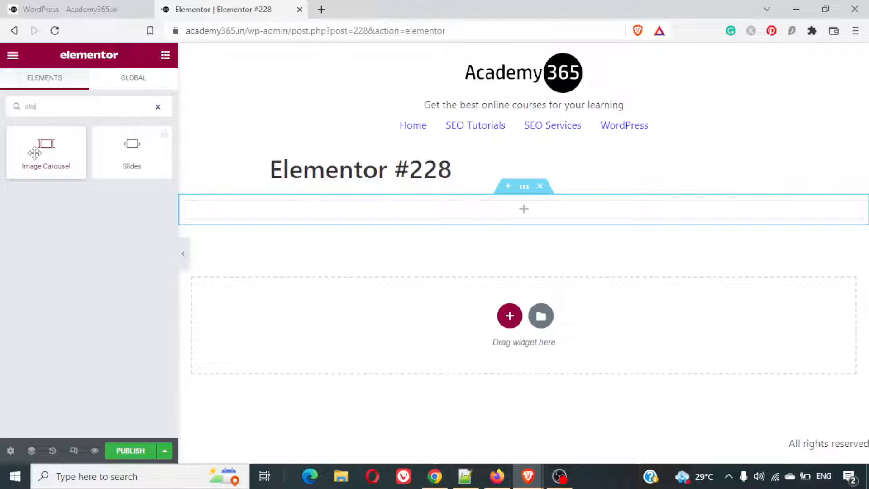
{"action": "left_click", "coordinate": [118, 153]}
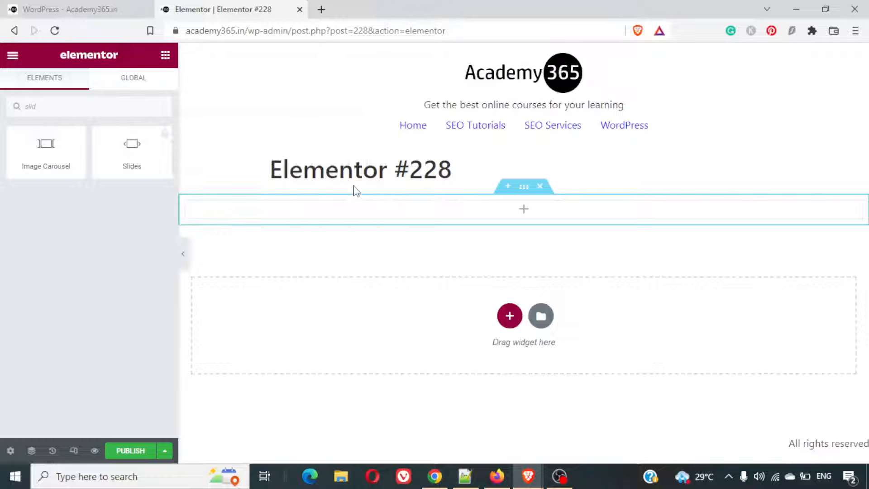
{"action": "left_click", "coordinate": [161, 163]}
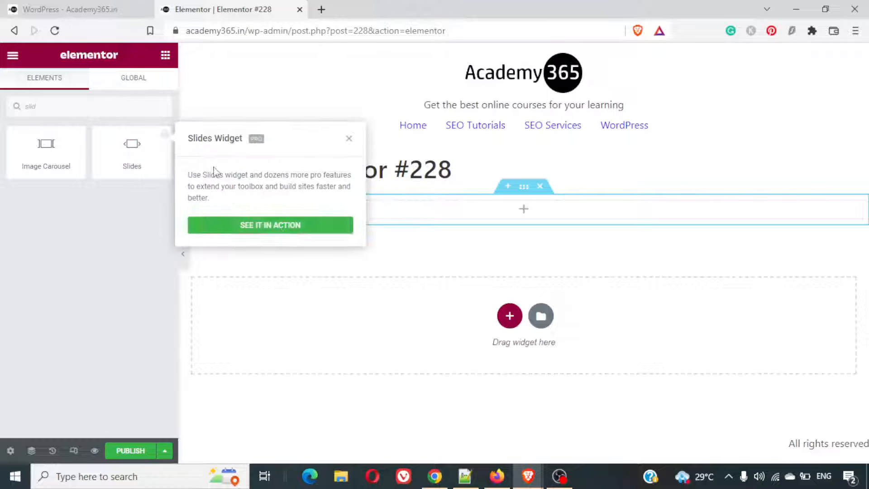
{"action": "left_click", "coordinate": [349, 138]}
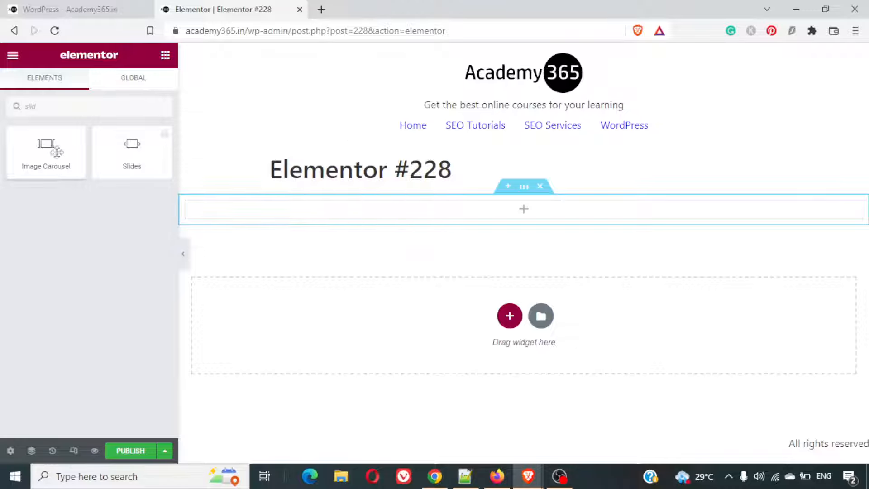
- Place an Image Carousel widget in the new section and create its gallery with the WordPress MasterClass banner, 2.png
{"action": "left_click_drag", "start_coordinate": [50, 147], "coordinate": [466, 201]}
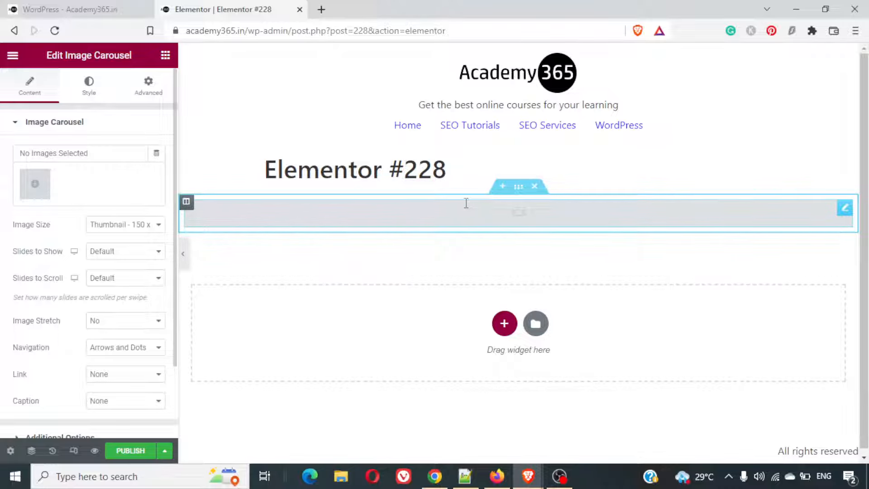
{"action": "left_click", "coordinate": [31, 193]}
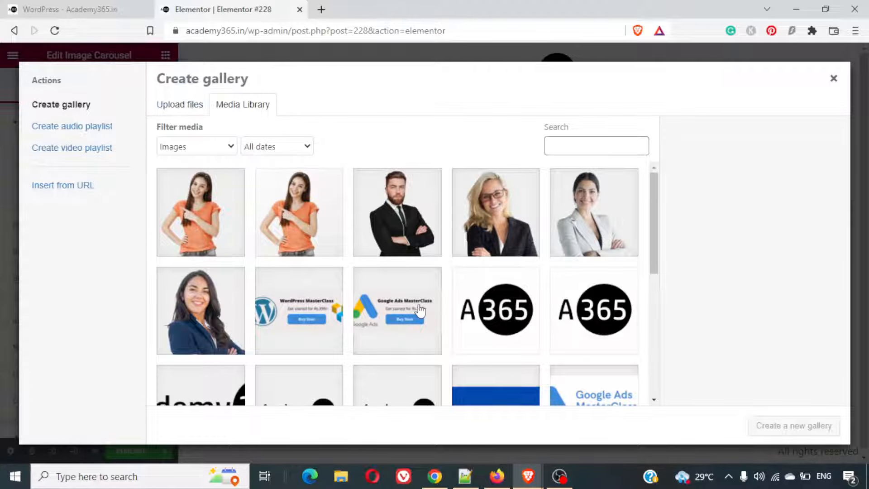
{"action": "left_click", "coordinate": [306, 313]}
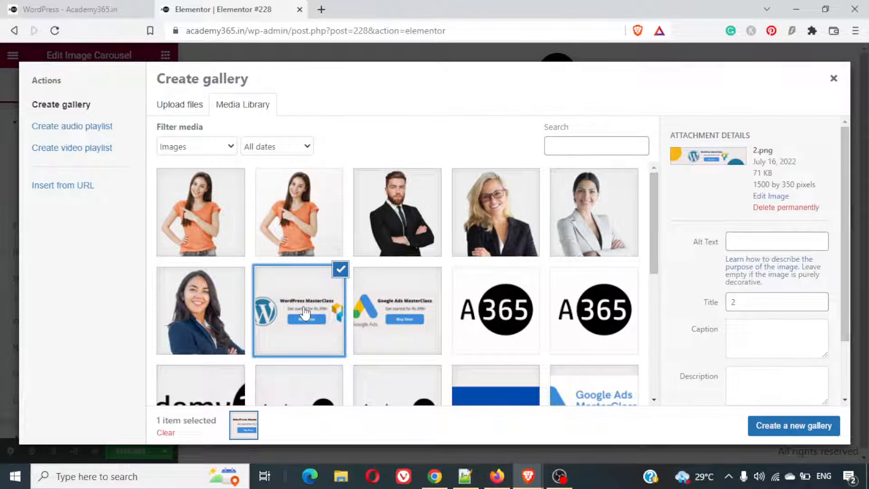
{"action": "left_click", "coordinate": [805, 427]}
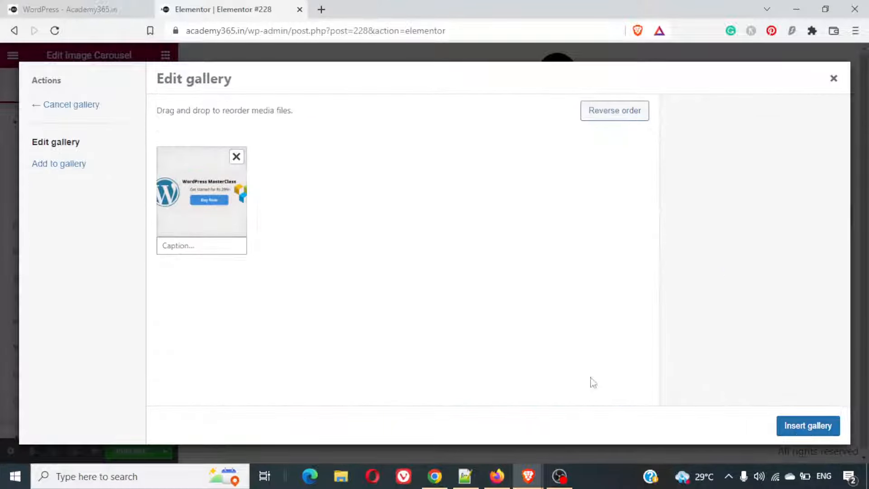
- Add the Google Ads MasterClass banner, 1.png, to the gallery and insert the gallery into the carousel
{"action": "left_click", "coordinate": [80, 162]}
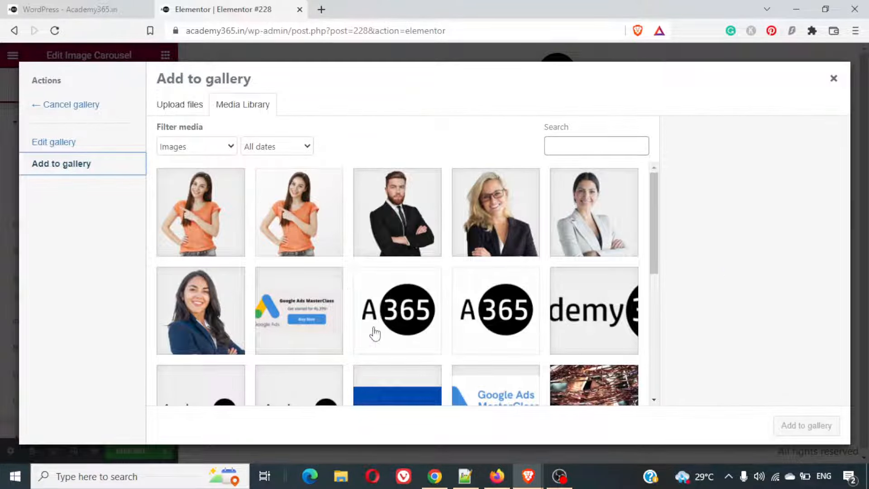
{"action": "scroll", "coordinate": [375, 334], "scroll_direction": "down", "scroll_amount": 10}
{"action": "scroll", "coordinate": [281, 291], "scroll_direction": "up", "scroll_amount": 10}
{"action": "left_click", "coordinate": [281, 291]}
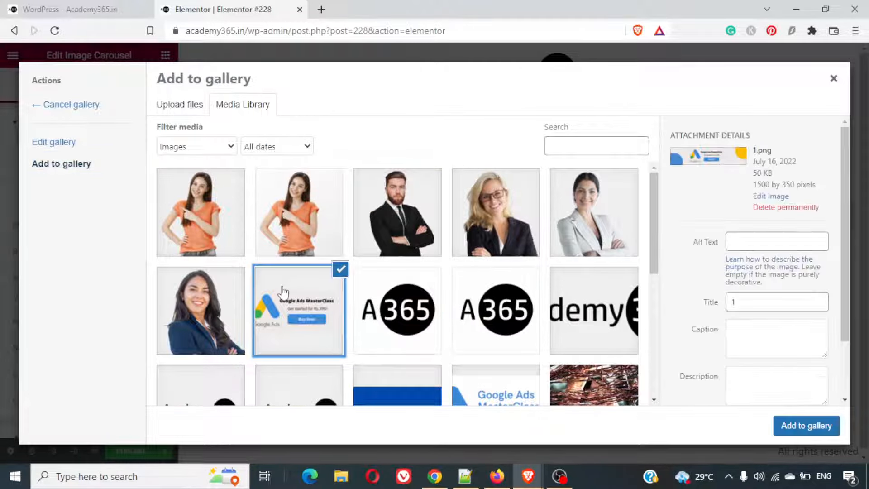
{"action": "left_click", "coordinate": [808, 426]}
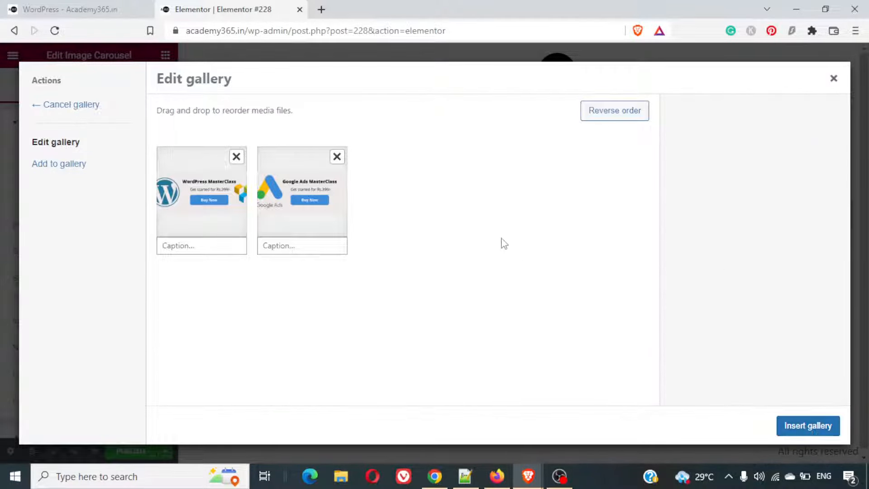
{"action": "left_click", "coordinate": [800, 422]}
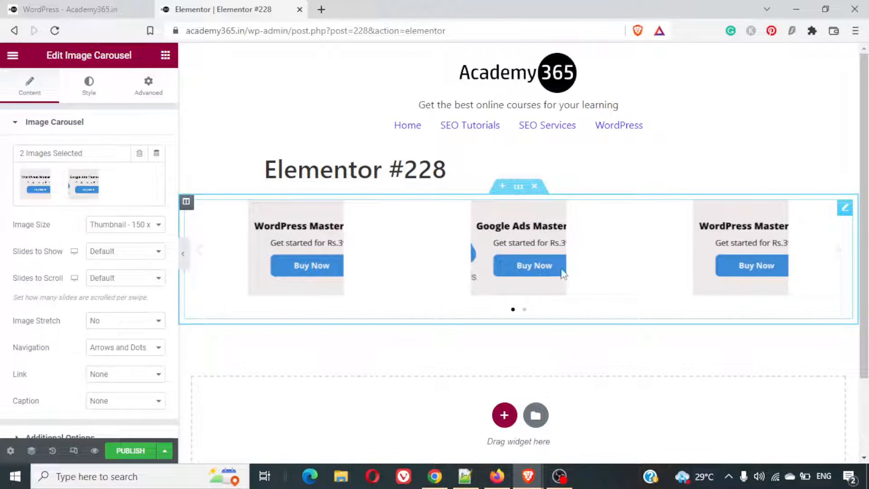
- Set the carousel's image size to Full and its slides to show to 1, keeping image stretch at No
{"action": "left_click", "coordinate": [107, 230]}
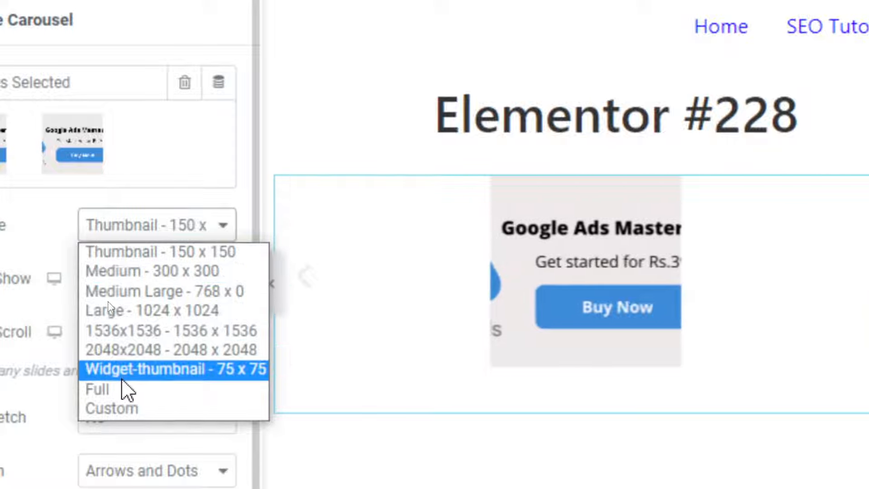
{"action": "left_click", "coordinate": [141, 392]}
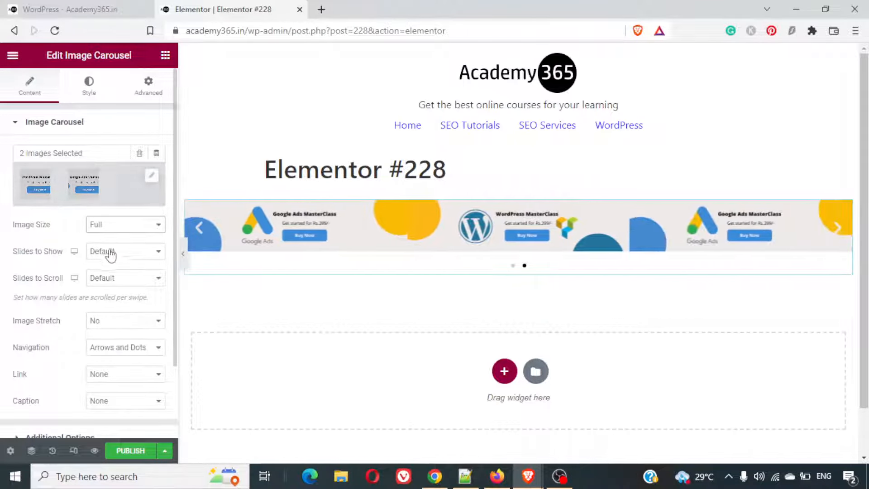
{"action": "scroll", "coordinate": [124, 314], "scroll_direction": "down", "scroll_amount": 3}
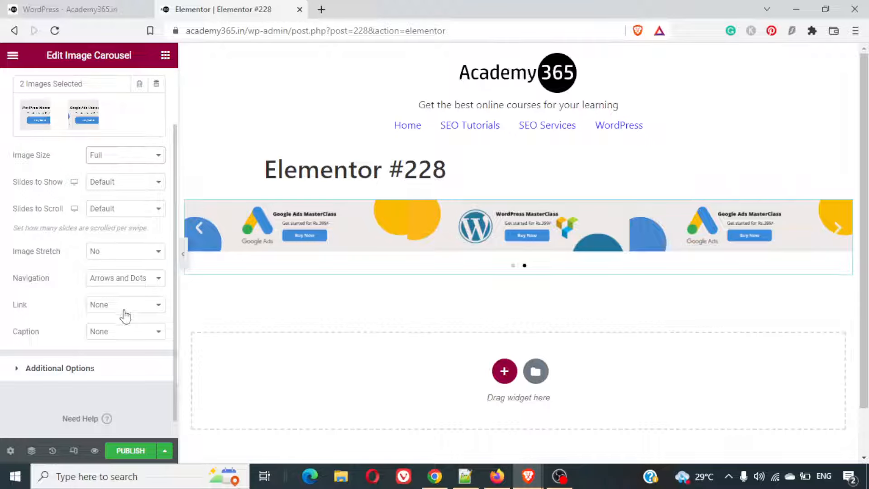
{"action": "scroll", "coordinate": [125, 315], "scroll_direction": "up", "scroll_amount": 4}
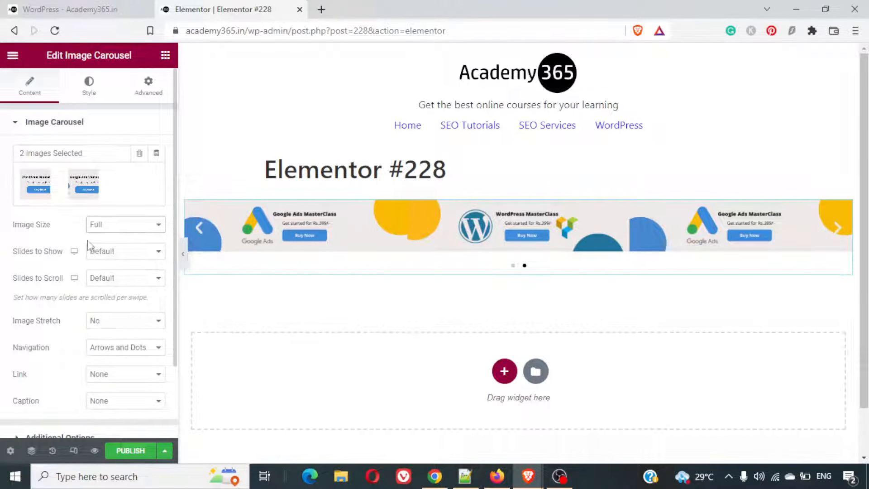
{"action": "left_click", "coordinate": [117, 252]}
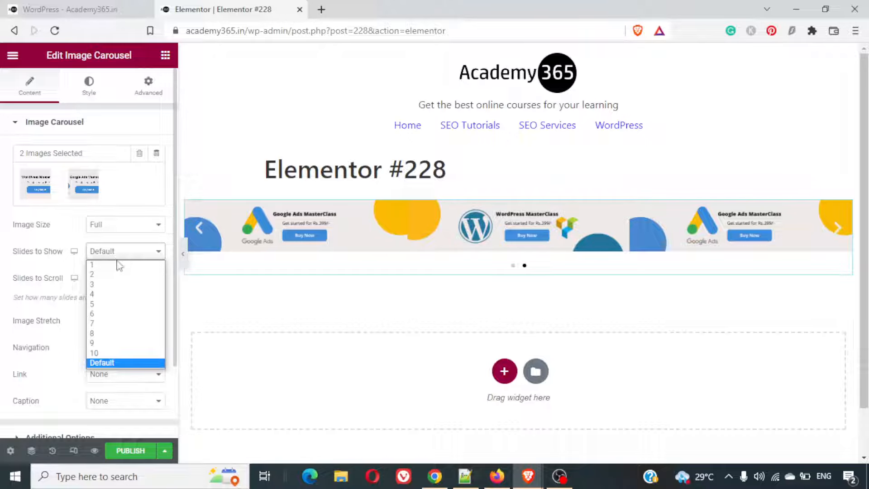
{"action": "left_click", "coordinate": [119, 266]}
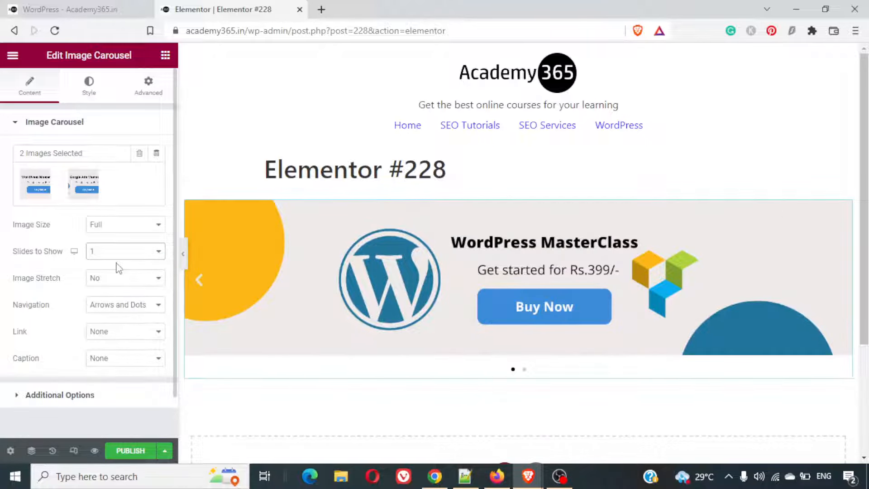
{"action": "left_click", "coordinate": [115, 280]}
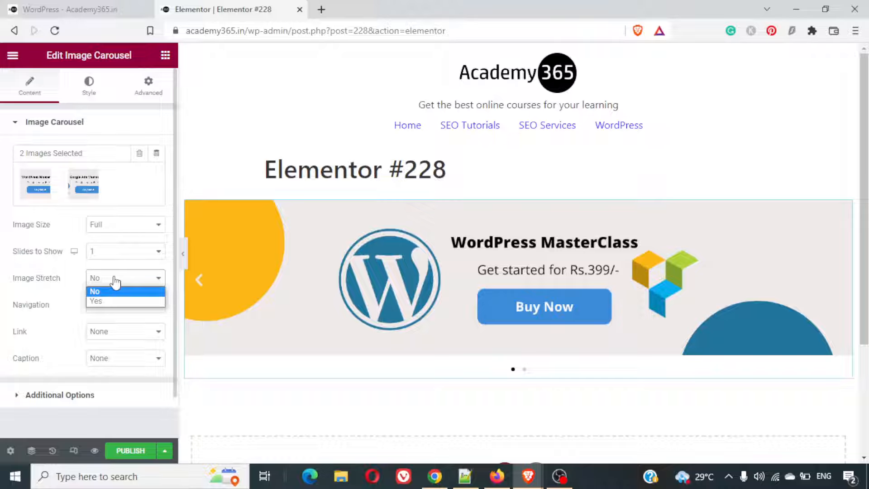
{"action": "left_click", "coordinate": [115, 281]}
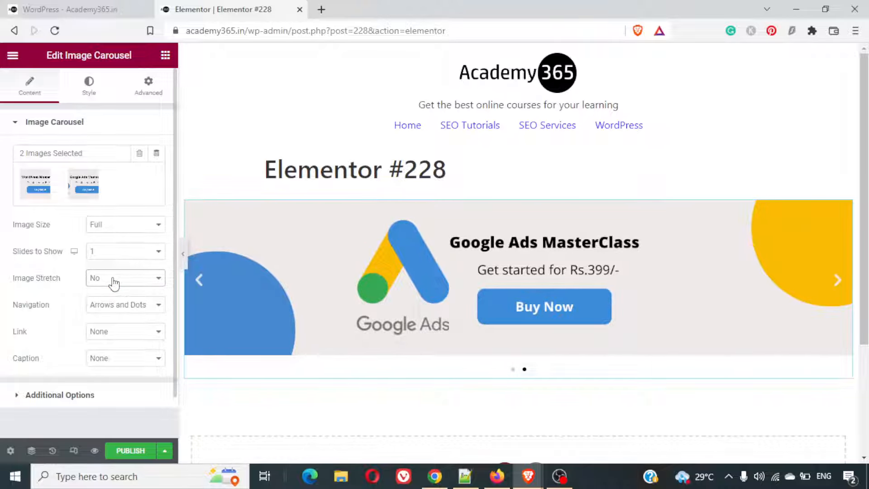
- Reopen the carousel's gallery and view the Google Ads MasterClass banner image in a separate browser tab
{"action": "right_click", "coordinate": [249, 263]}
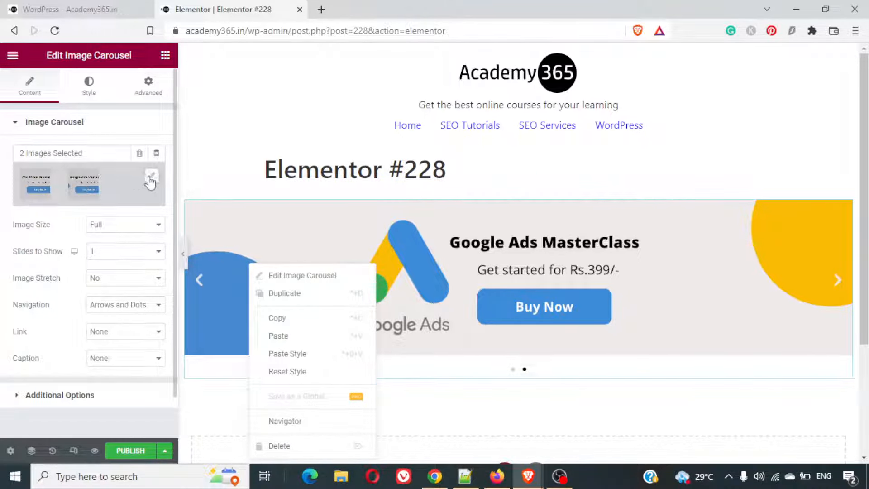
{"action": "left_click", "coordinate": [151, 177]}
{"action": "right_click", "coordinate": [312, 206]}
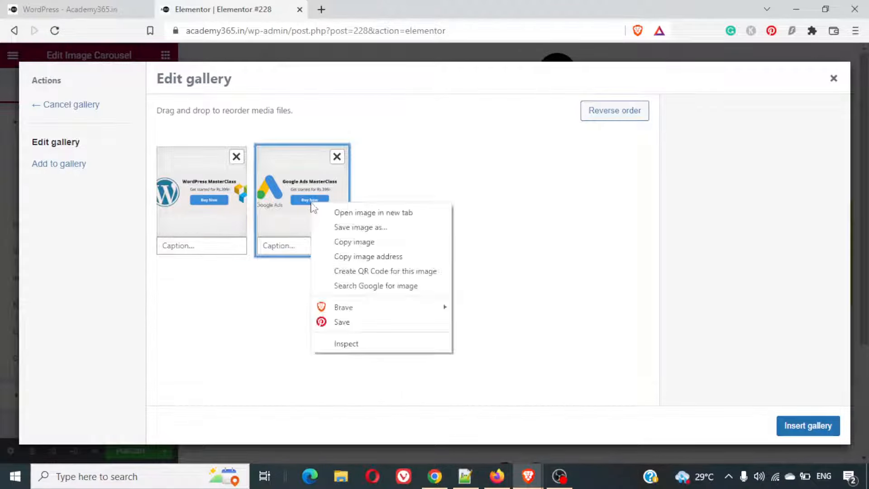
{"action": "left_click", "coordinate": [373, 213]}
{"action": "left_click", "coordinate": [395, 6]}
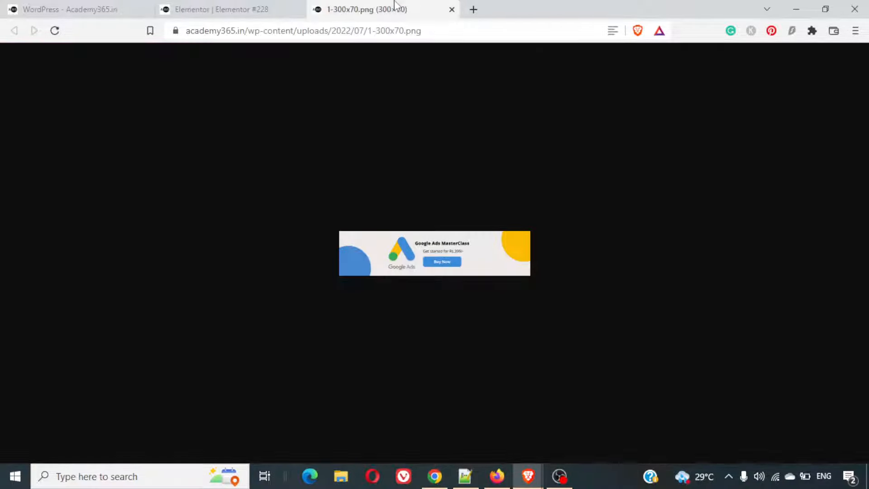
- View the original 1.png by removing the size suffix from its address, and close the gallery editor without changes
{"action": "left_click", "coordinate": [428, 30]}
{"action": "left_click", "coordinate": [433, 31]}
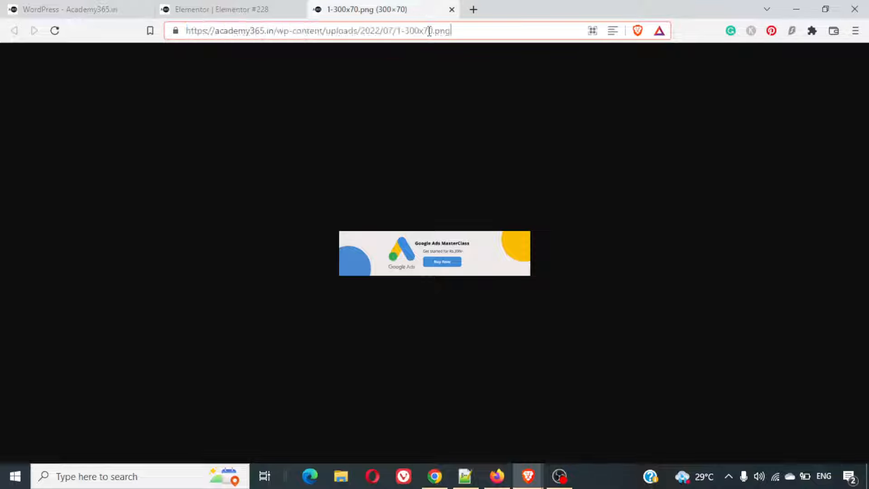
{"action": "key", "text": "BackSpace"}
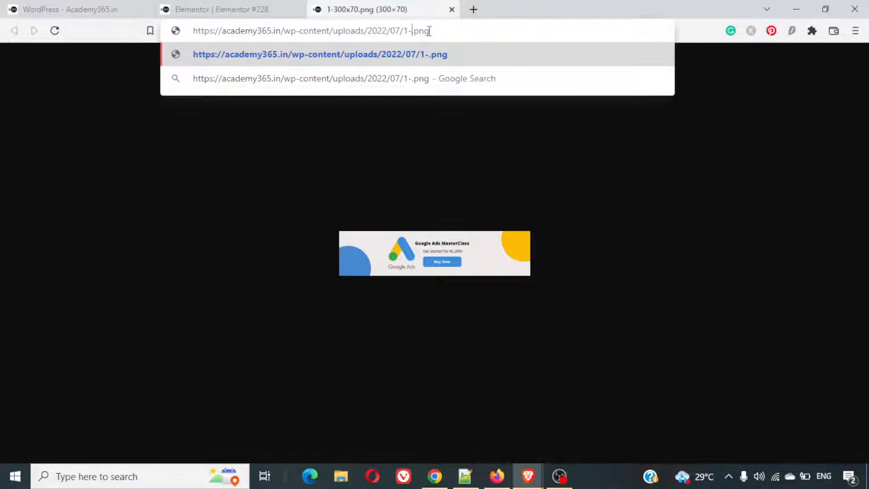
{"action": "key", "text": "BackSpace"}
{"action": "key", "text": "Return"}
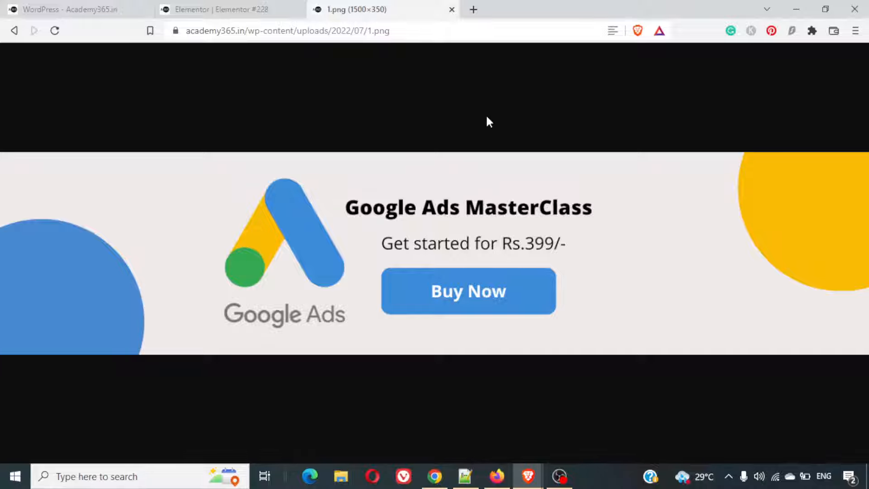
{"action": "left_click", "coordinate": [478, 214]}
{"action": "left_click", "coordinate": [478, 215]}
{"action": "left_click", "coordinate": [264, 6]}
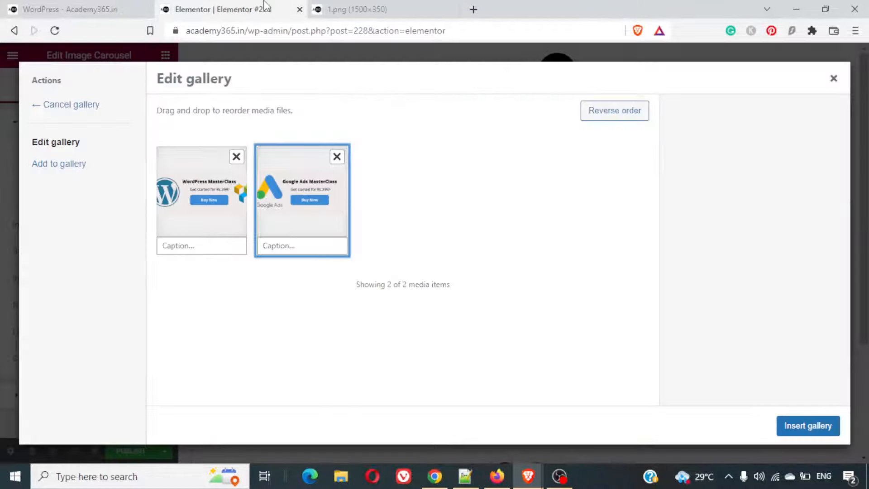
{"action": "left_click", "coordinate": [833, 78]}
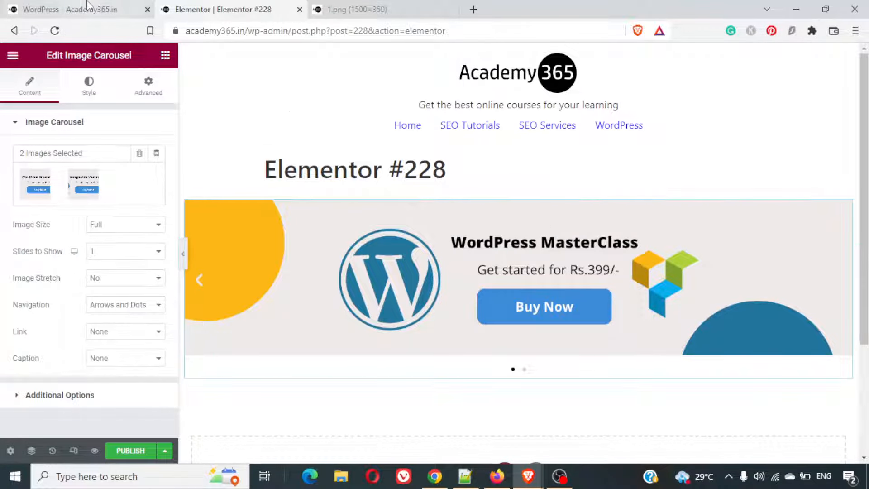
- Compare the carousel's width on the finished example page with a preview of the new page
{"action": "key", "text": "ctrl+shift+Tab"}
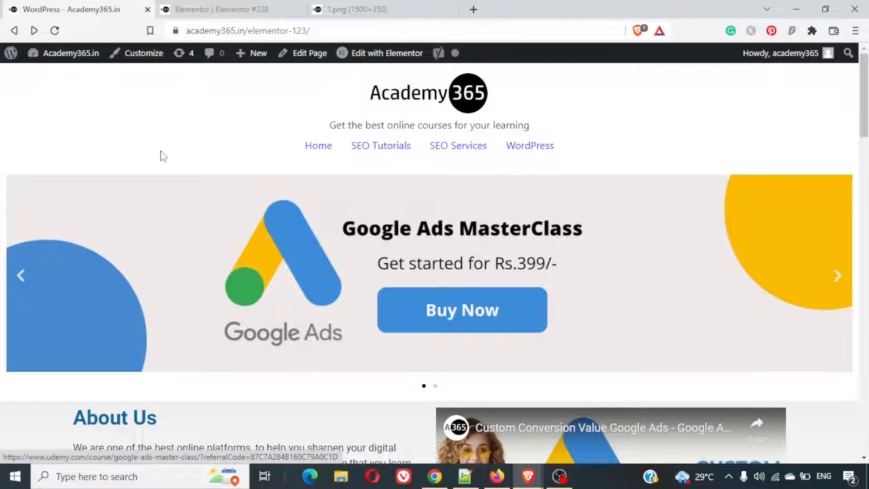
{"action": "mouse_move", "coordinate": [86, 161]}
{"action": "left_mouse_down"}
{"action": "mouse_move", "coordinate": [62, 278]}
{"action": "mouse_move", "coordinate": [76, 403]}
{"action": "left_mouse_up"}
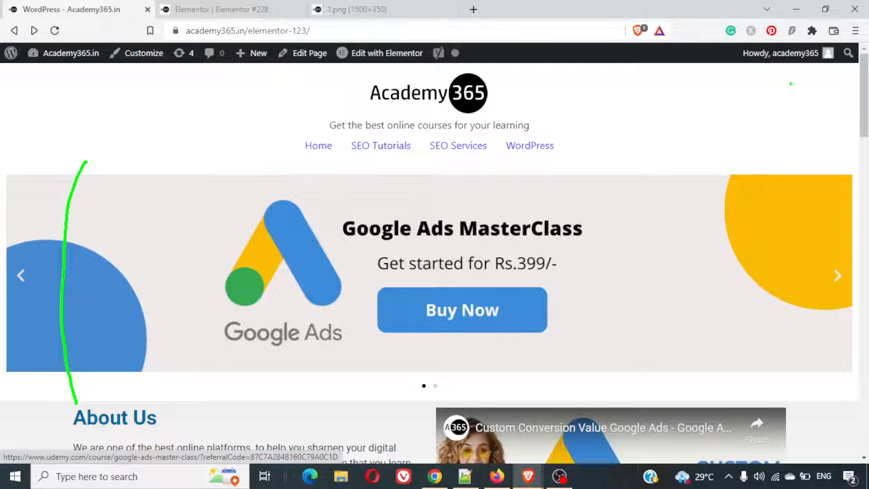
{"action": "left_click_drag", "start_coordinate": [791, 84], "coordinate": [813, 451]}
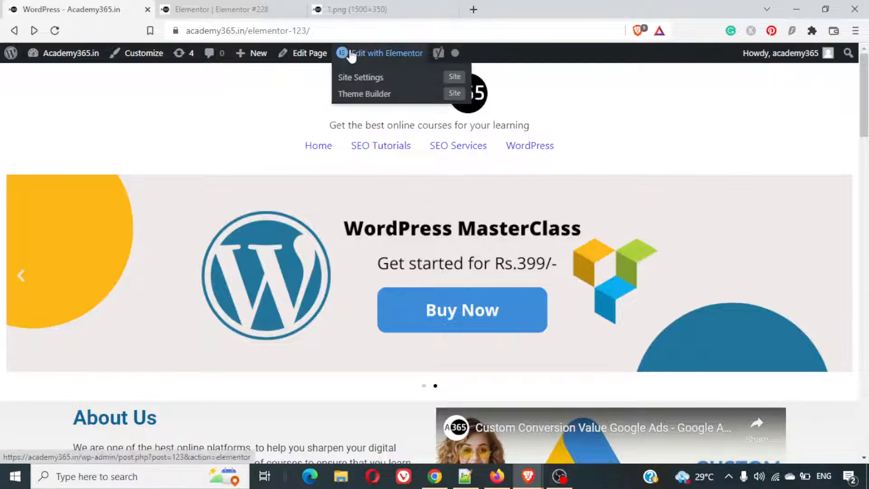
{"action": "left_click", "coordinate": [276, 8]}
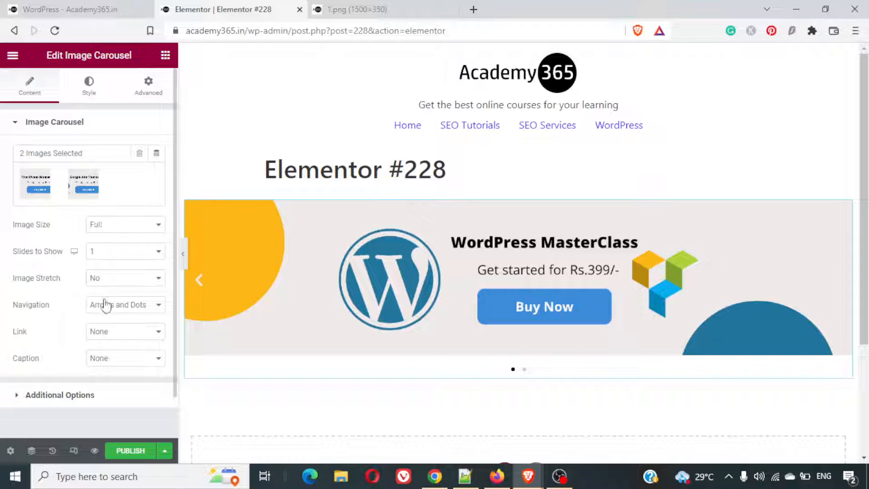
{"action": "left_click", "coordinate": [97, 452]}
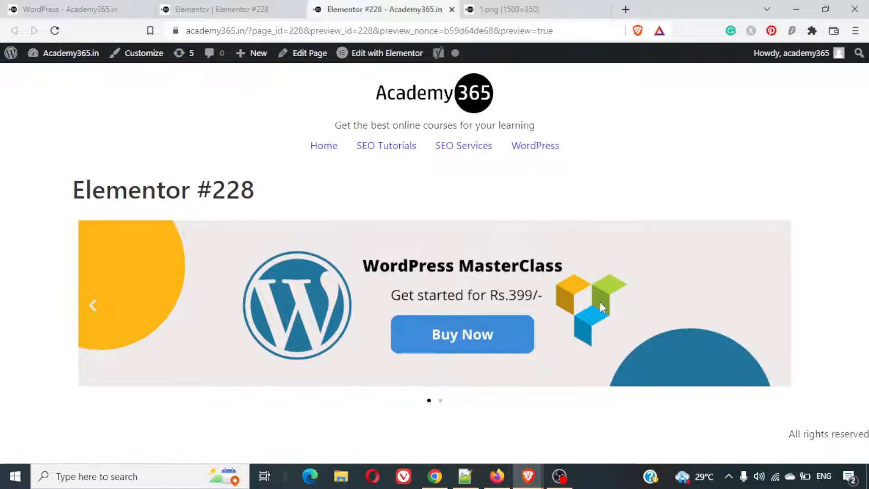
{"action": "left_click", "coordinate": [244, 5]}
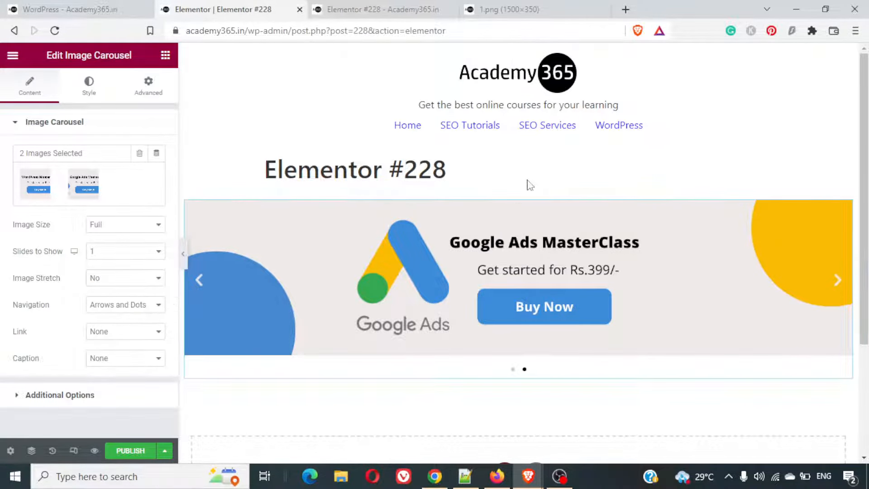
- Set the carousel section's content width to Full Width and check the page preview
{"action": "mouse_move", "coordinate": [542, 219]}
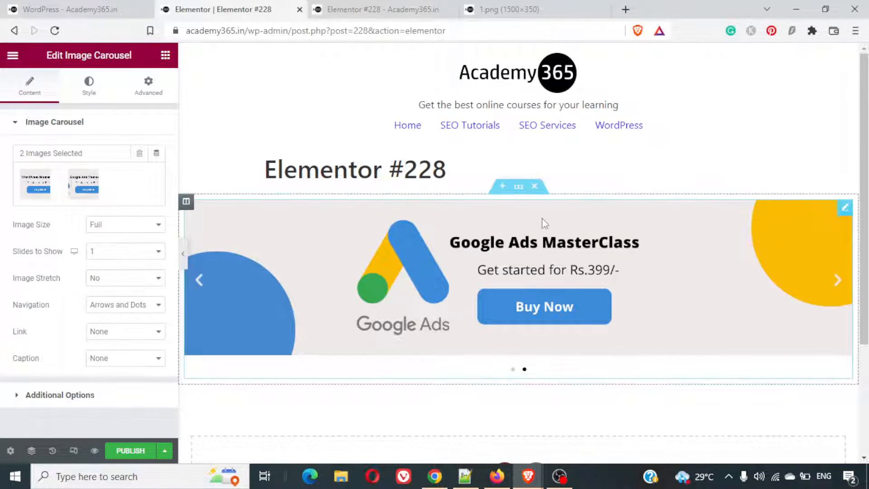
{"action": "left_click", "coordinate": [519, 186]}
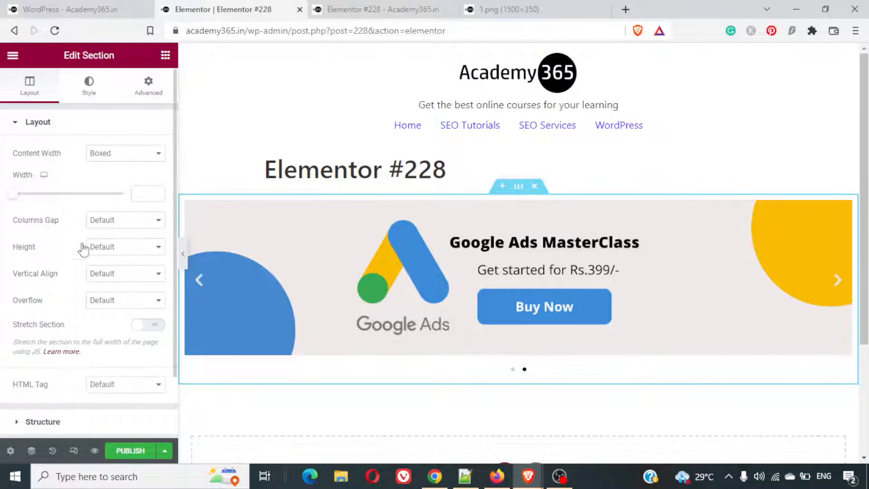
{"action": "left_click", "coordinate": [118, 156]}
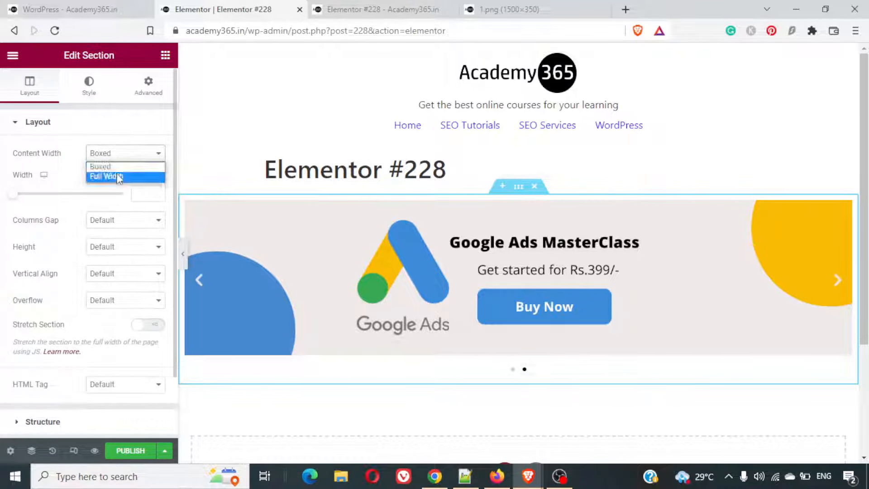
{"action": "left_click", "coordinate": [119, 177]}
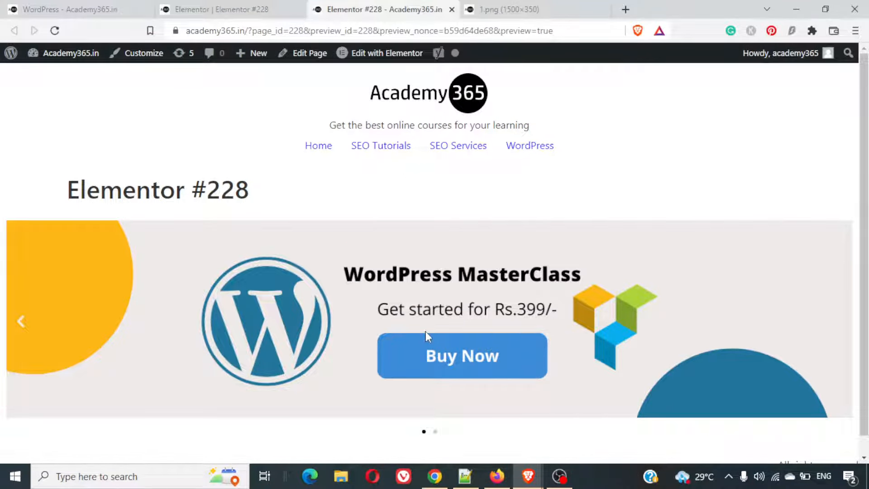
{"action": "left_click", "coordinate": [387, 53]}
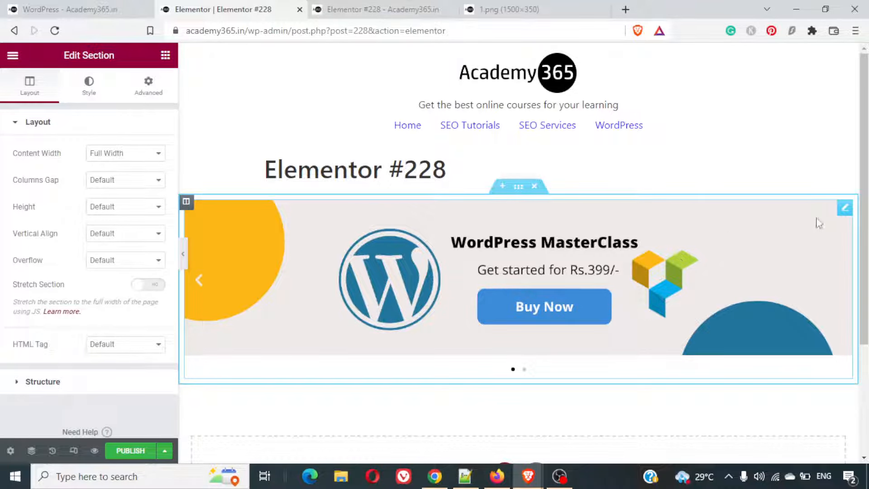
- Set the Image Carousel's link to Custom URL and place the cursor in its empty address field
{"action": "left_click", "coordinate": [845, 207]}
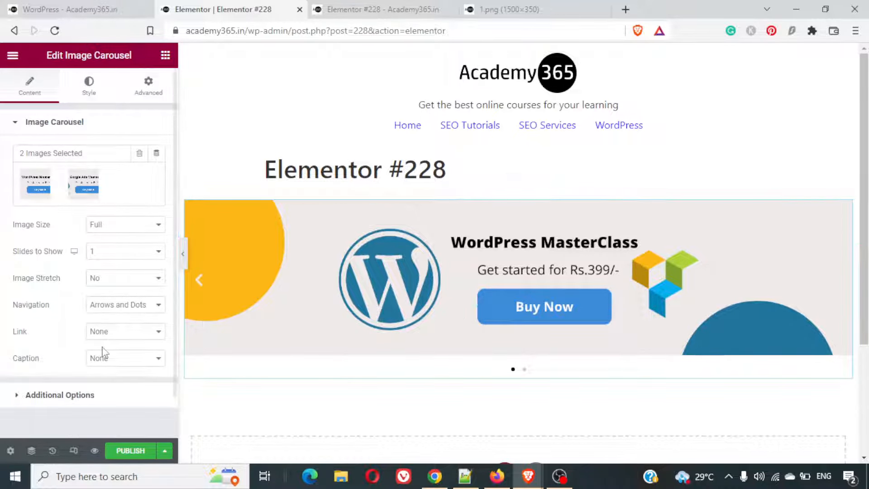
{"action": "scroll", "coordinate": [103, 352], "scroll_direction": "down", "scroll_amount": 1}
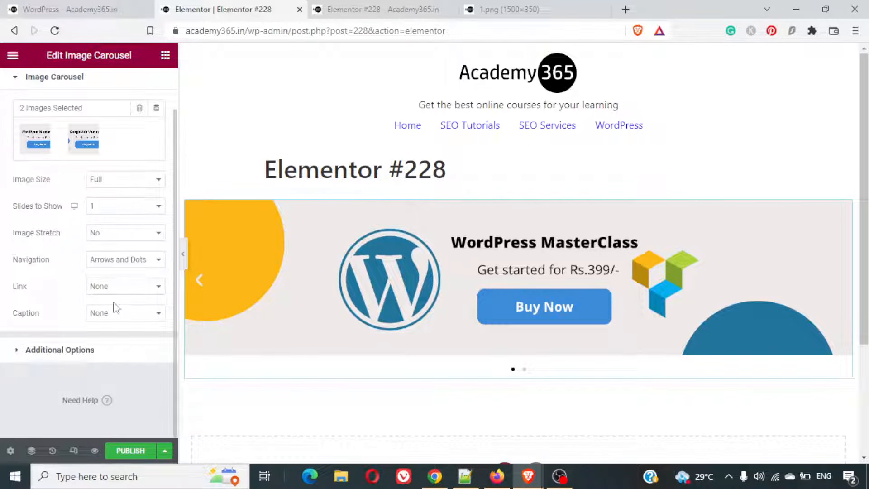
{"action": "left_click", "coordinate": [111, 286]}
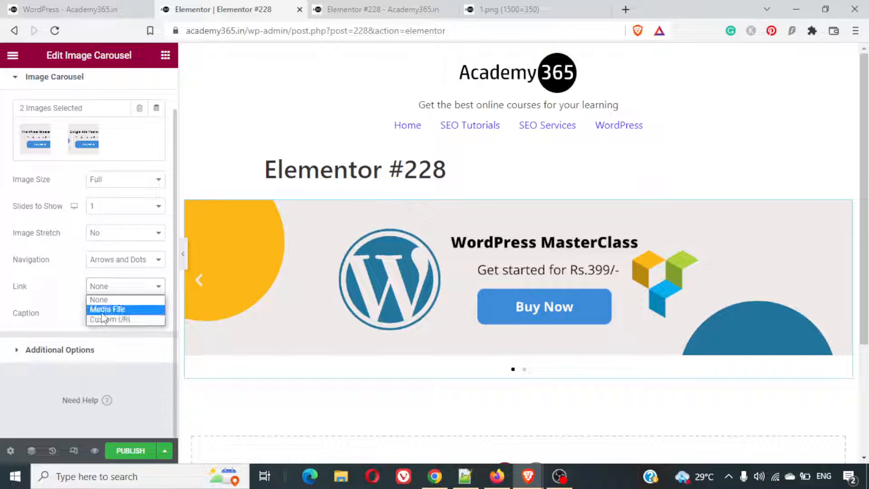
{"action": "left_click", "coordinate": [103, 318]}
{"action": "left_click", "coordinate": [84, 318]}
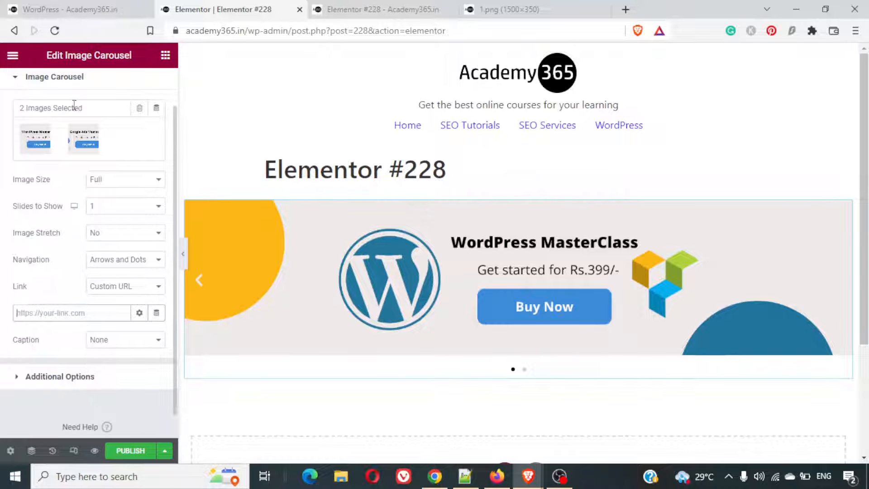
- Add a new section with two equal columns below the image carousel
{"action": "scroll", "coordinate": [518, 271], "scroll_direction": "down", "scroll_amount": 1}
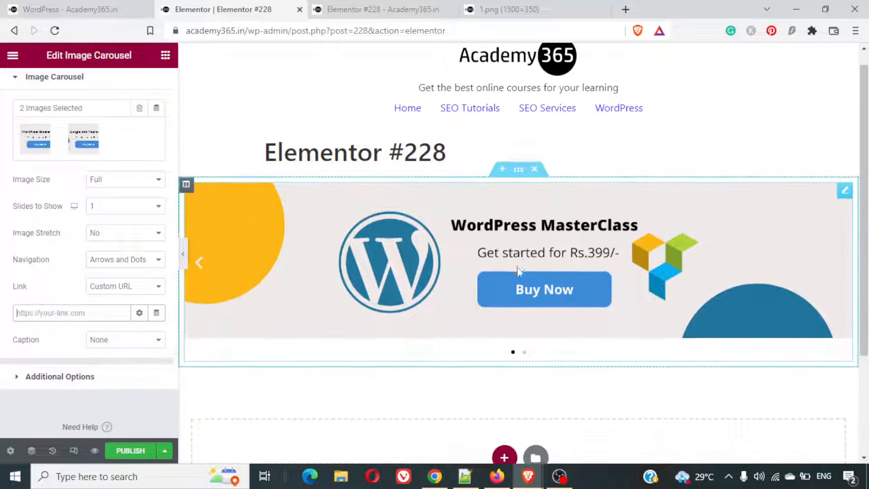
{"action": "scroll", "coordinate": [519, 270], "scroll_direction": "down", "scroll_amount": 3}
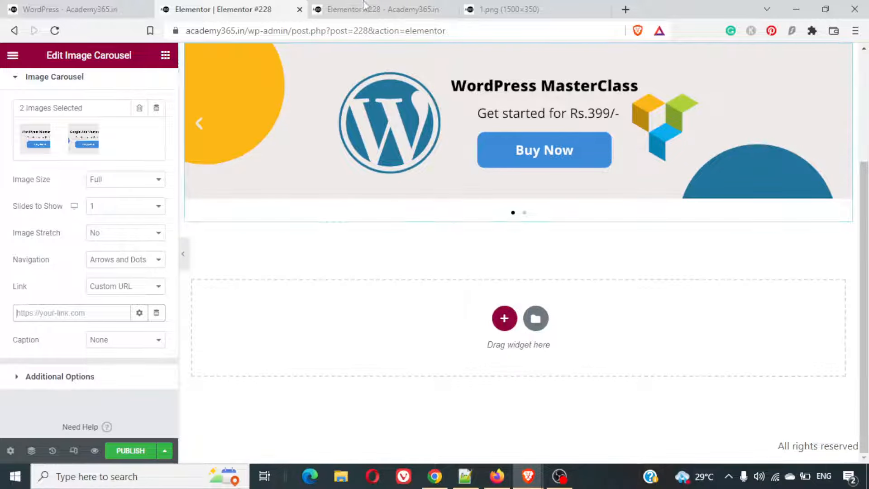
{"action": "left_click", "coordinate": [507, 317]}
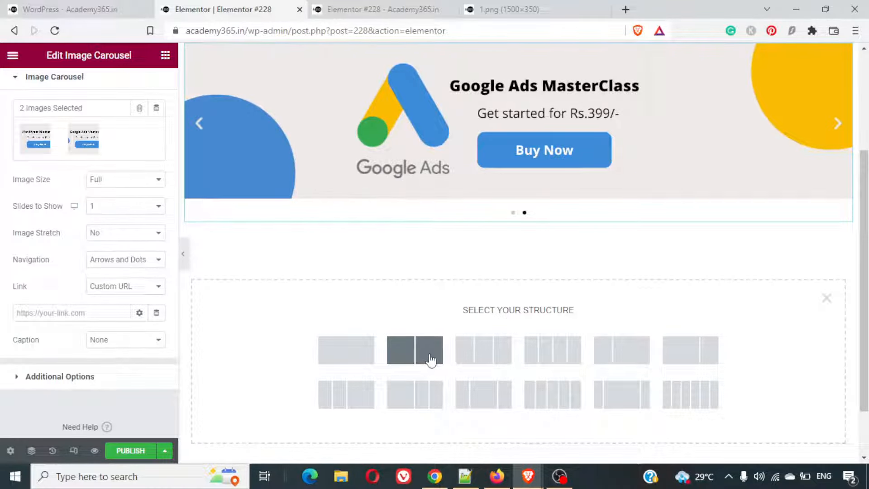
{"action": "left_click", "coordinate": [430, 360]}
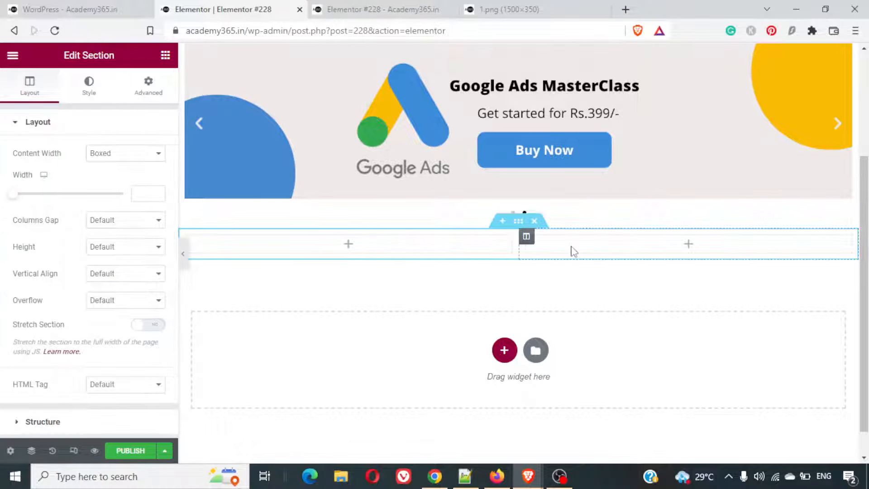
- Find the Video widget and place it in the right column of the new section
{"action": "left_click", "coordinate": [689, 245]}
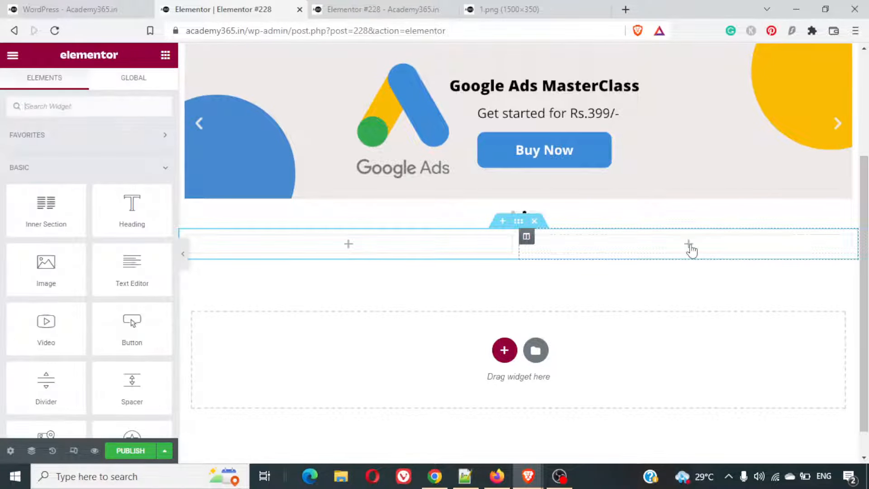
{"action": "left_click", "coordinate": [105, 109]}
{"action": "type", "text": "video"}
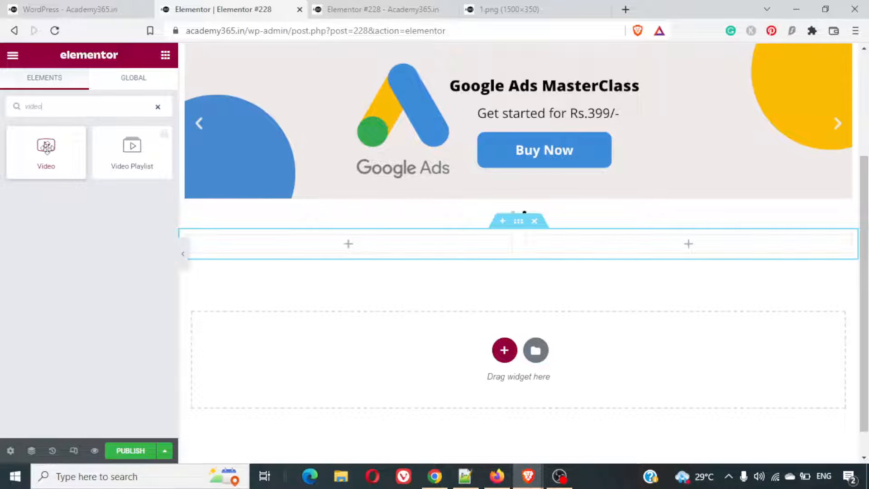
{"action": "left_click_drag", "start_coordinate": [46, 149], "coordinate": [650, 246]}
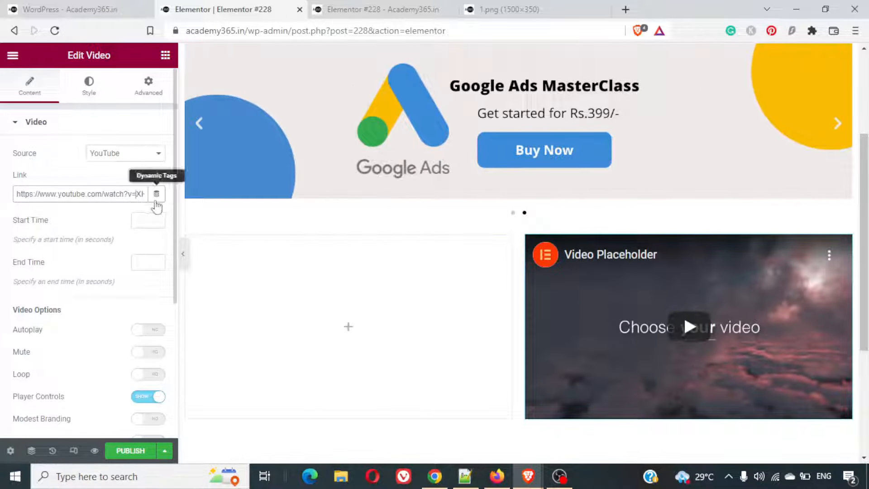
- Open the About Us video from the finished example page on YouTube, copy its address and close the YouTube page
{"action": "left_click", "coordinate": [47, 3]}
{"action": "scroll", "coordinate": [679, 326], "scroll_direction": "down", "scroll_amount": 10}
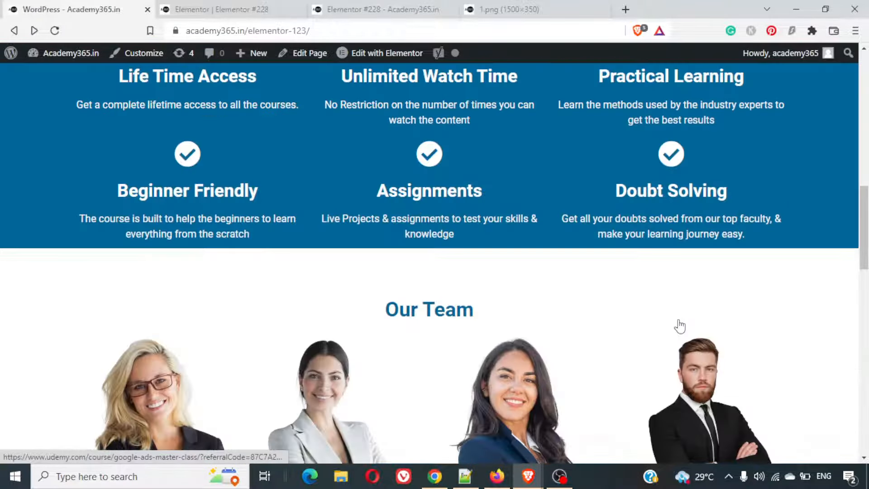
{"action": "scroll", "coordinate": [680, 326], "scroll_direction": "up", "scroll_amount": 7}
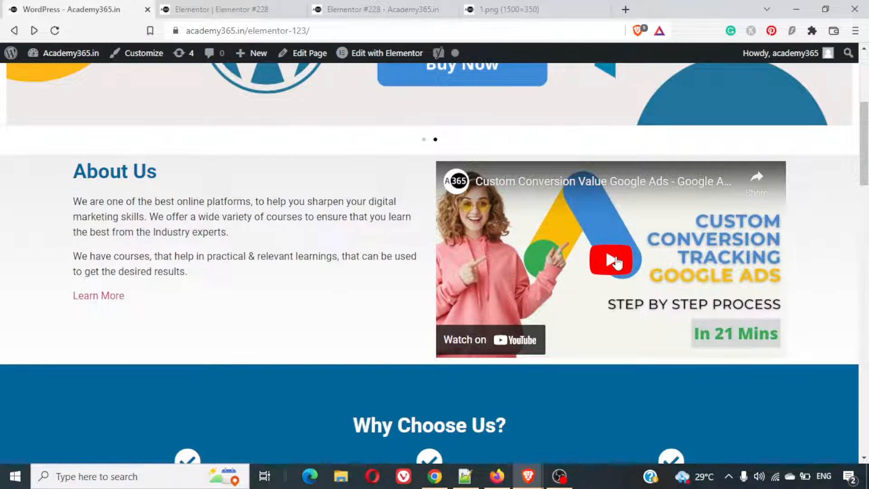
{"action": "left_click", "coordinate": [508, 343]}
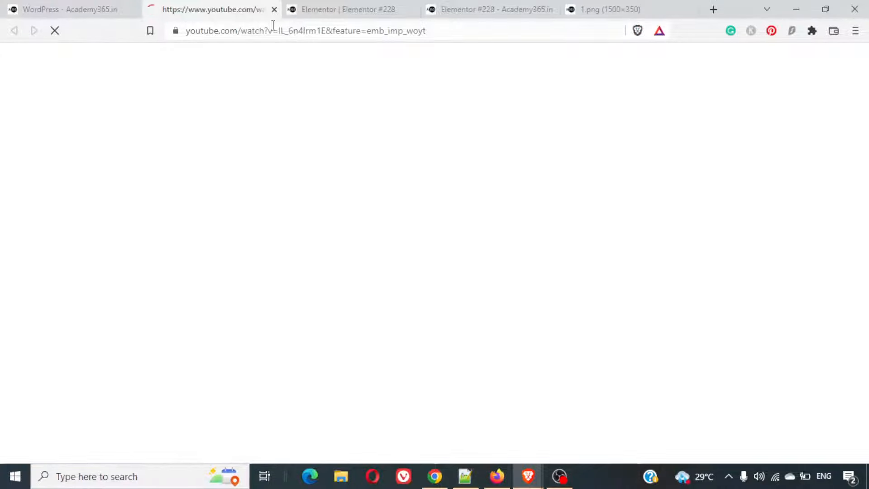
{"action": "left_click", "coordinate": [273, 27]}
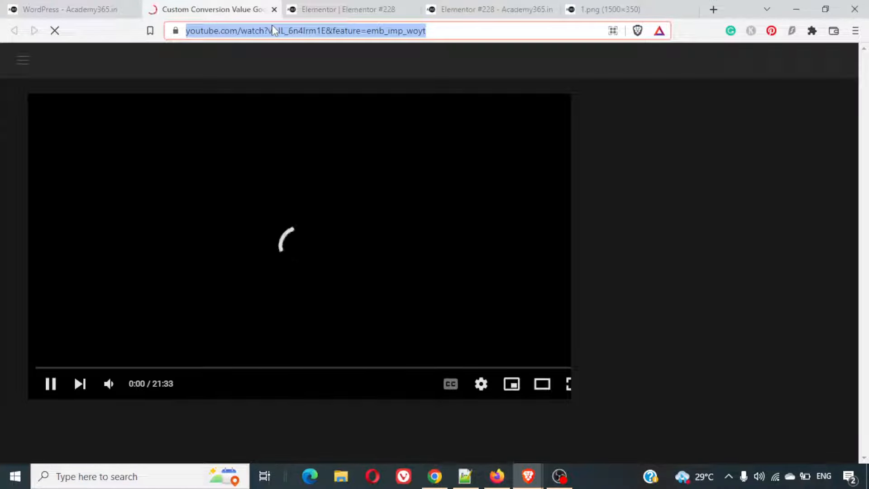
{"action": "key", "text": "ctrl+w"}
- Return to the Elementor editor and replace the Video widget's link with the copied YouTube address
{"action": "left_click", "coordinate": [507, 9]}
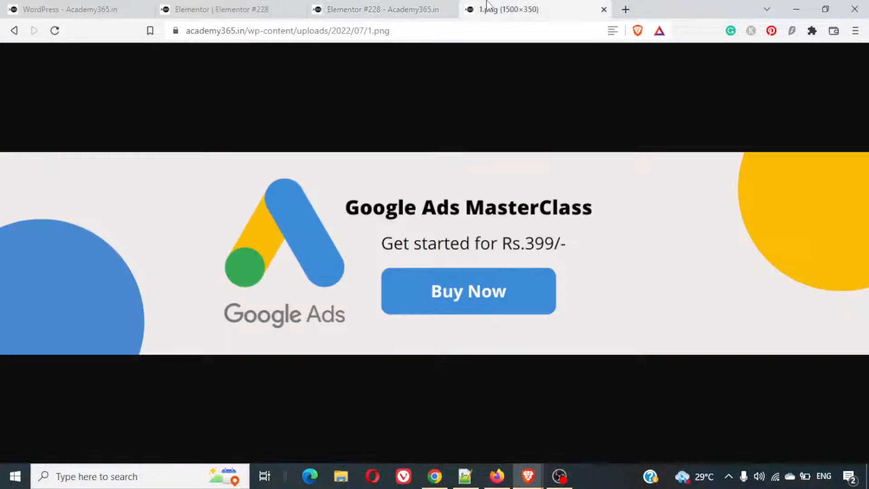
{"action": "left_click", "coordinate": [368, 7]}
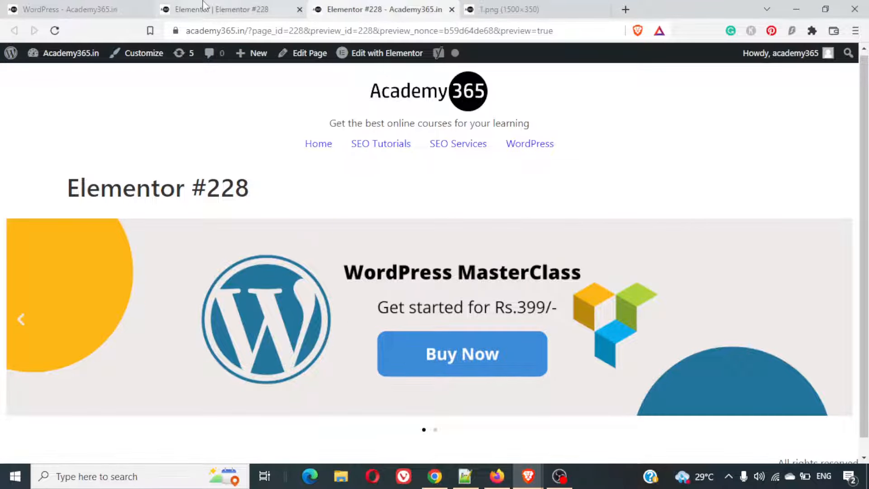
{"action": "left_click", "coordinate": [190, 7]}
{"action": "triple_click", "coordinate": [93, 195]}
{"action": "type", "text": "https://www.youtube.com/watch?v=IL_6n4Irm1E&feature=emb_imp_woyt"}
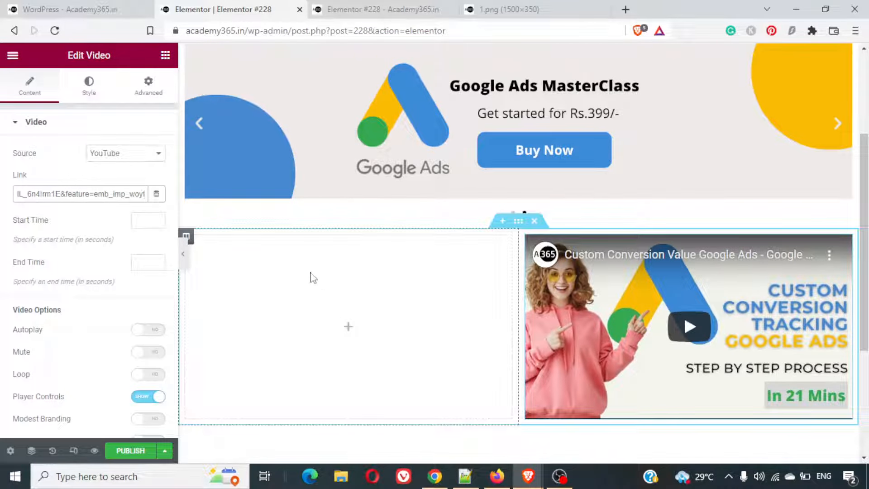
- Copy the two About Us paragraphs from the finished example page, without the Learn More link
{"action": "left_click", "coordinate": [58, 6]}
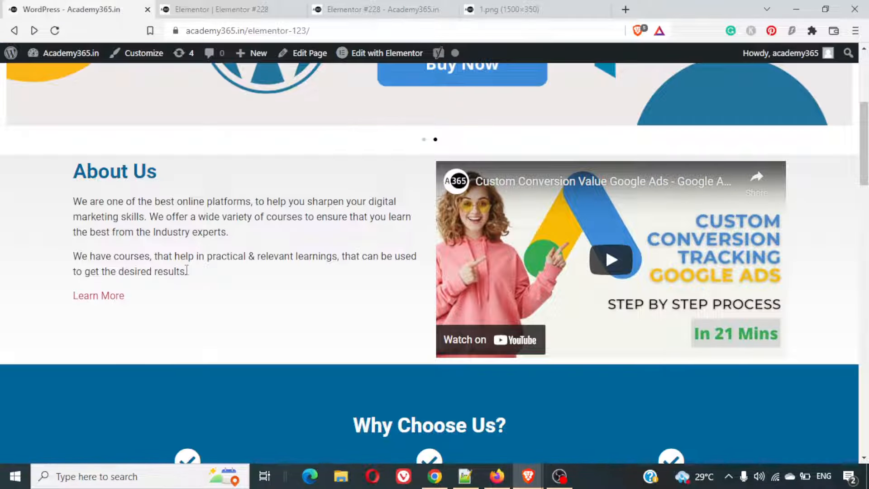
{"action": "left_click_drag", "start_coordinate": [186, 270], "coordinate": [63, 199]}
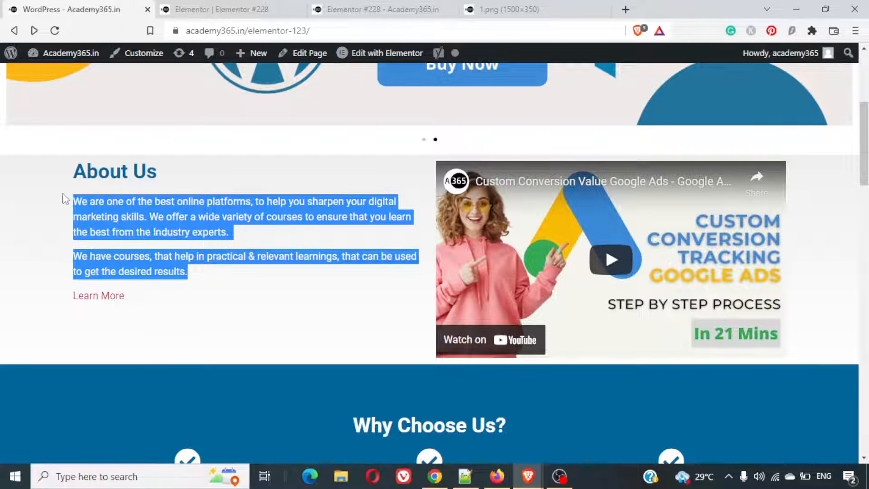
{"action": "right_click", "coordinate": [136, 200]}
{"action": "left_click", "coordinate": [164, 210]}
- Back in the Elementor editor, add a Heading widget to the left column beside the video with the title "About Us"
{"action": "left_click", "coordinate": [236, 3]}
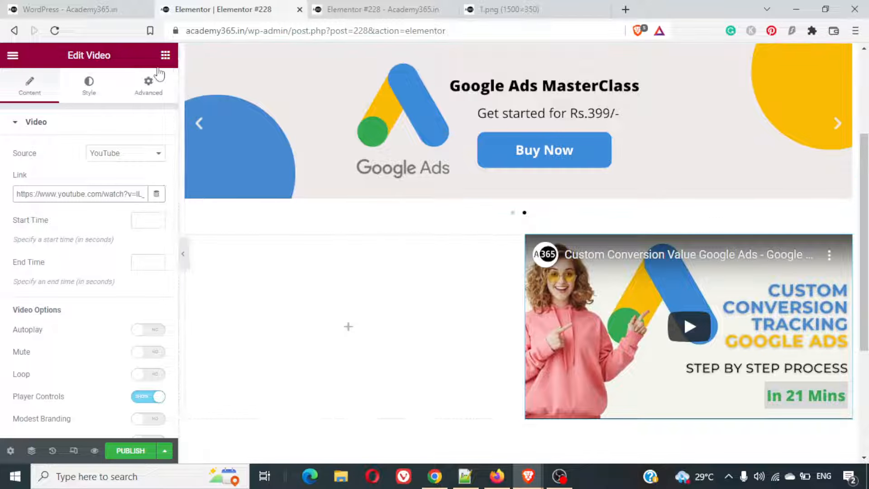
{"action": "left_click", "coordinate": [166, 54]}
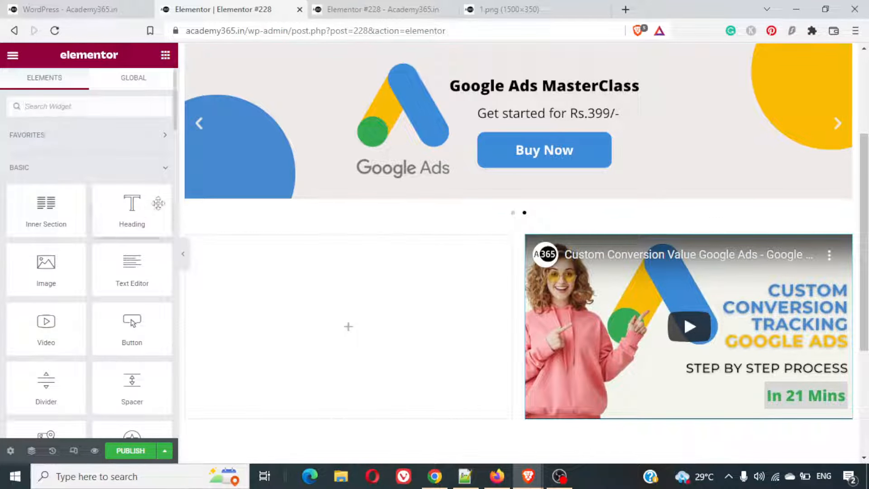
{"action": "left_click_drag", "start_coordinate": [141, 204], "coordinate": [285, 269]}
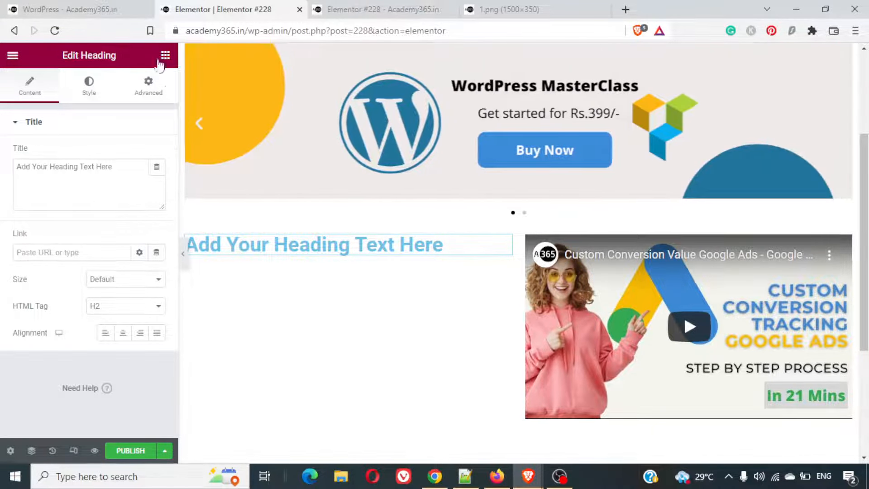
{"action": "left_click", "coordinate": [78, 171]}
{"action": "key", "text": "ctrl+a"}
{"action": "type", "text": "About Us"}
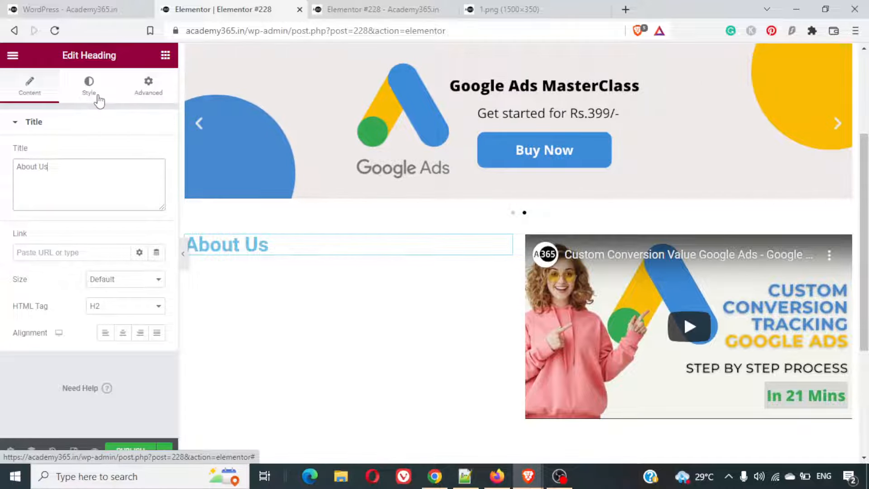
- Set the About Us heading's text color to #006699
{"action": "left_click", "coordinate": [95, 97]}
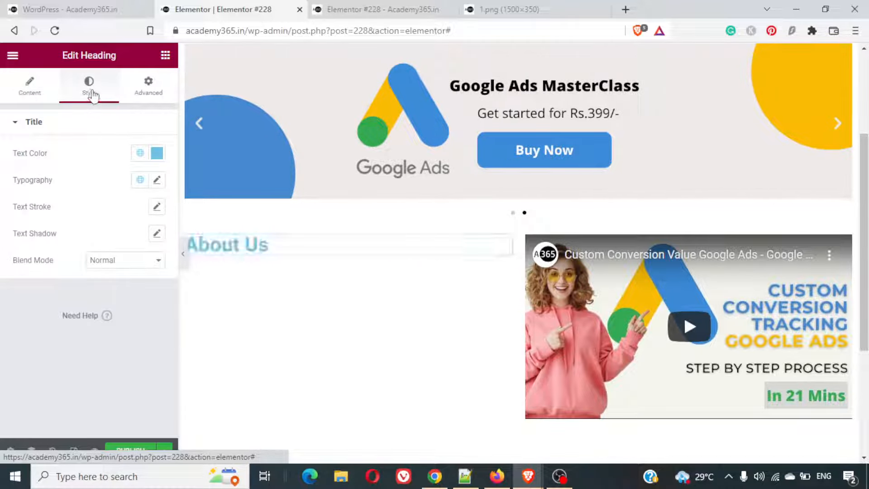
{"action": "left_click", "coordinate": [156, 154]}
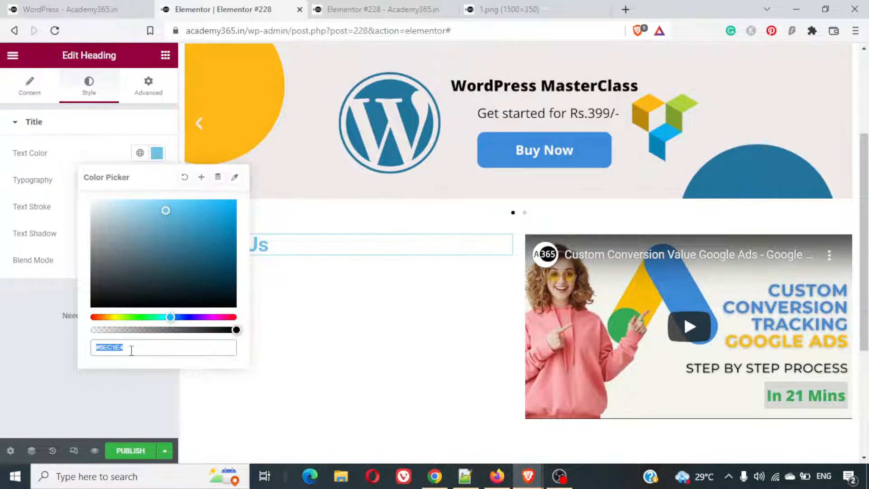
{"action": "triple_click", "coordinate": [104, 347]}
{"action": "key", "text": "BackSpace"}
{"action": "type", "text": "006699"}
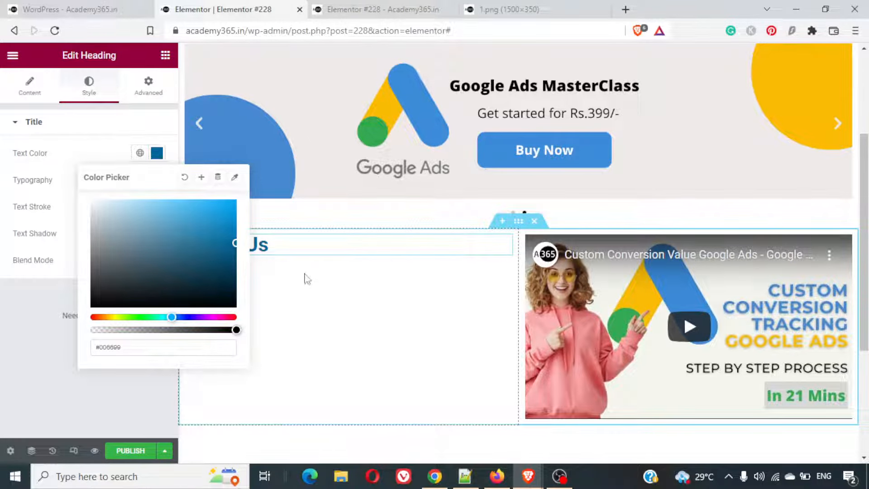
{"action": "left_click", "coordinate": [34, 379]}
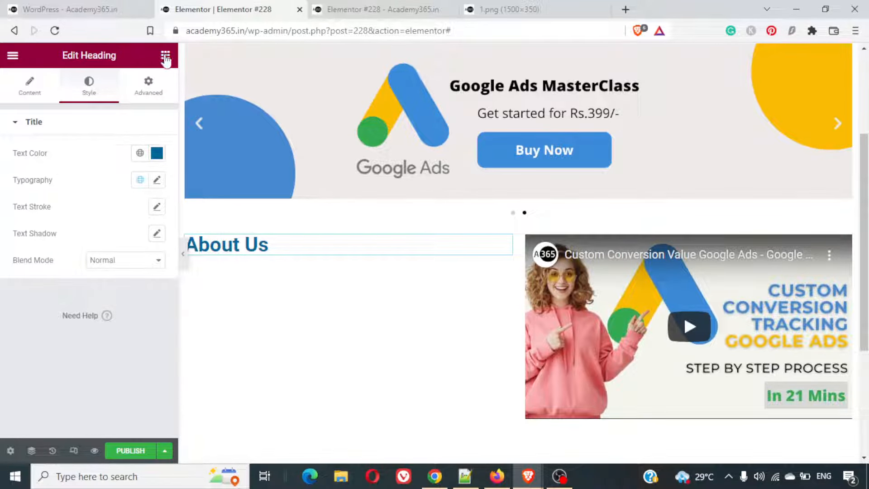
- Add a Text Editor widget below the About Us heading and replace its placeholder text with the copied paragraphs
{"action": "left_click", "coordinate": [165, 56]}
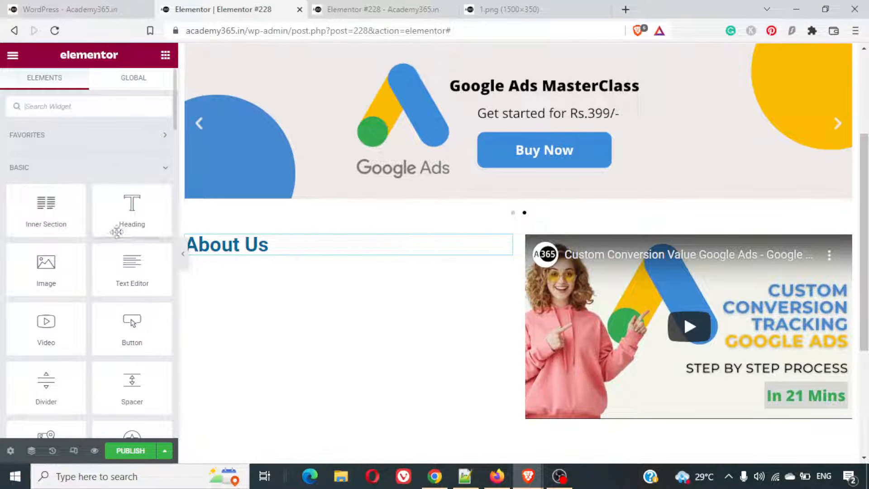
{"action": "left_click_drag", "start_coordinate": [114, 268], "coordinate": [279, 261]}
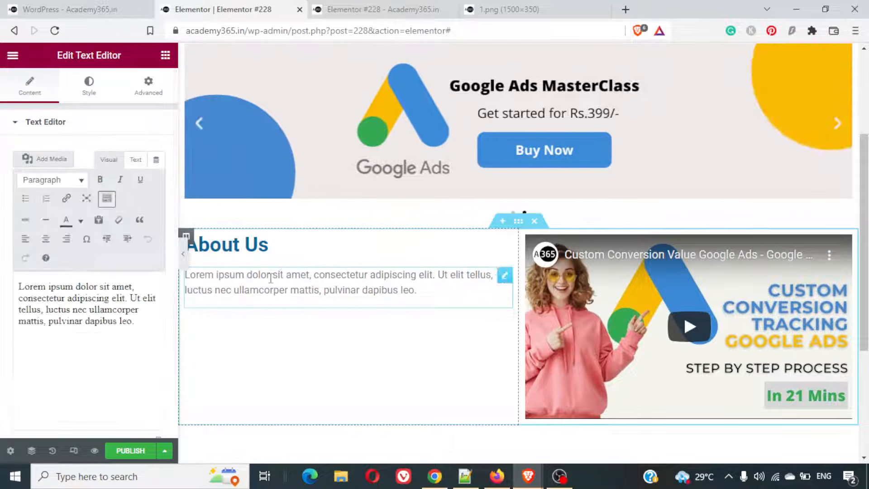
{"action": "key", "text": "ctrl+a"}
{"action": "left_click", "coordinate": [59, 335]}
{"action": "key", "text": "ctrl+a"}
{"action": "key", "text": "BackSpace"}
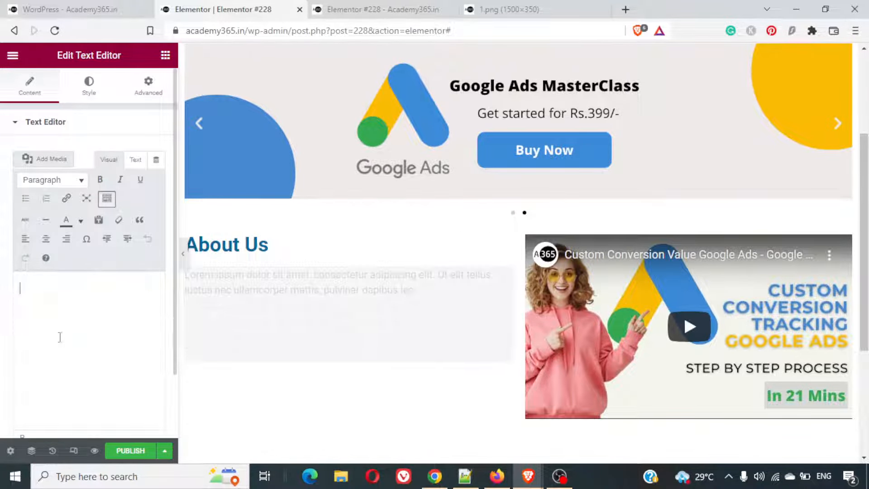
{"action": "key", "text": "ctrl+v"}
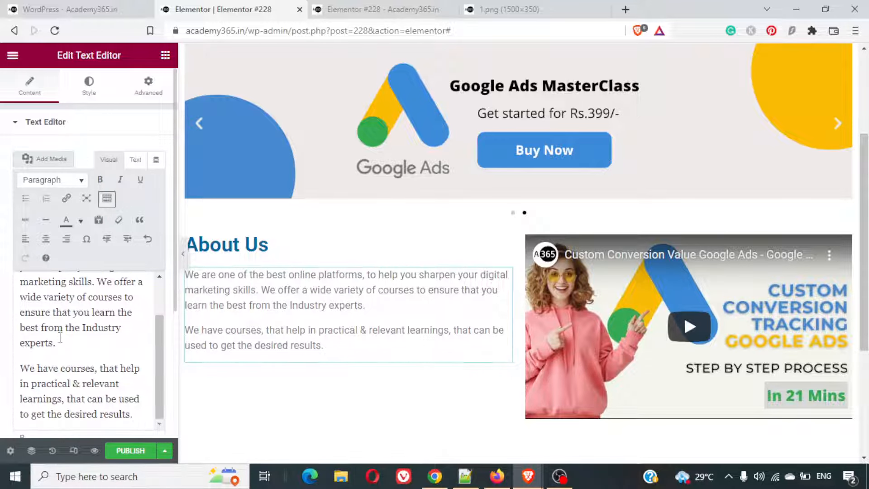
- Add a "Learn More" line after the About Us paragraphs and link it to "#"
{"action": "key", "text": "Return"}
{"action": "type", "text": "Learn More"}
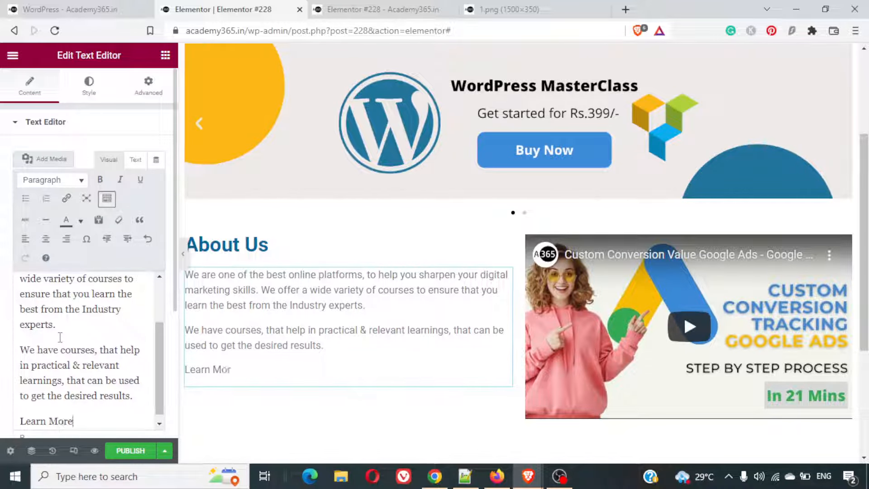
{"action": "key", "text": "shift+Home"}
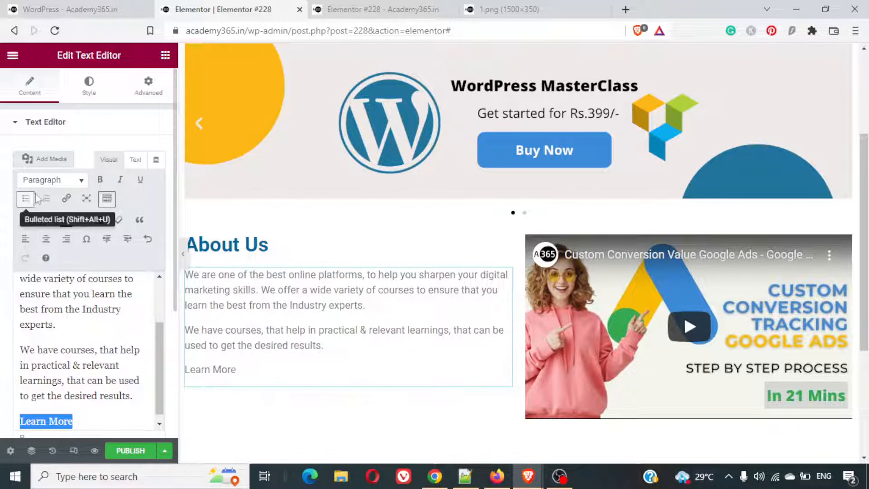
{"action": "left_click", "coordinate": [65, 199]}
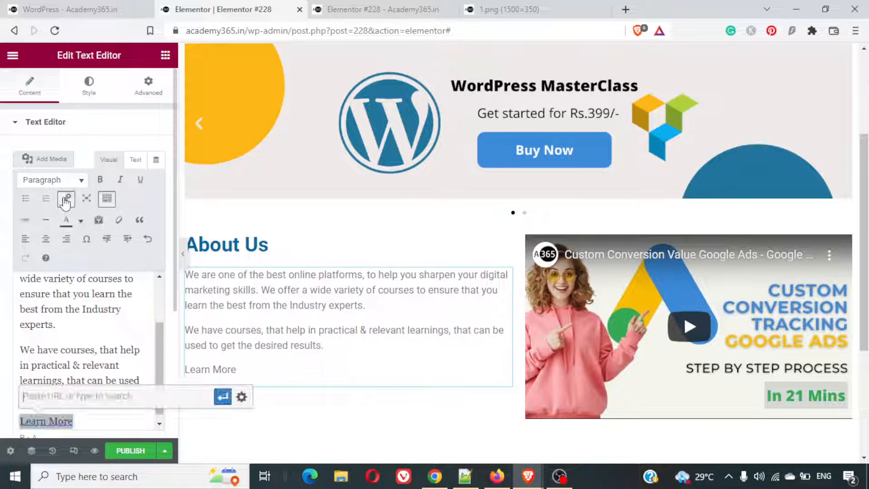
{"action": "type", "text": "#"}
{"action": "key", "text": "Return"}
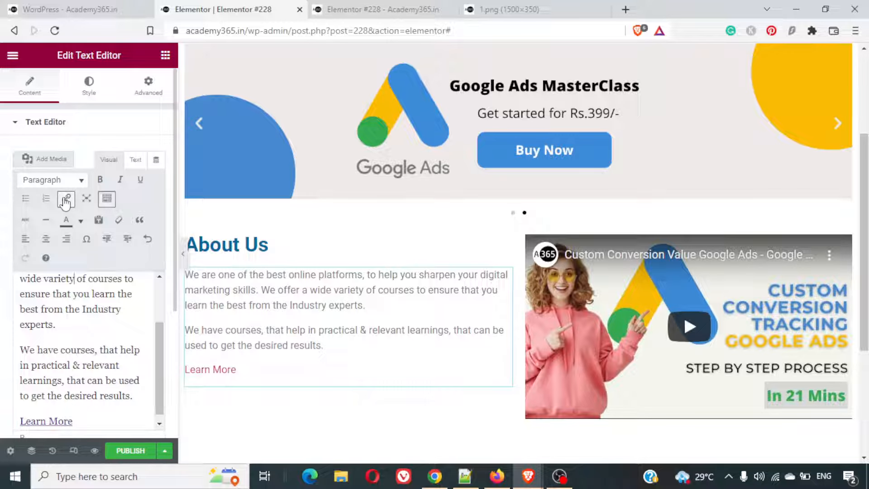
{"action": "key", "text": "Up"}
{"action": "key", "text": "Up"}
{"action": "key", "text": "Up"}
{"action": "key", "text": "Up"}
{"action": "key", "text": "Up"}
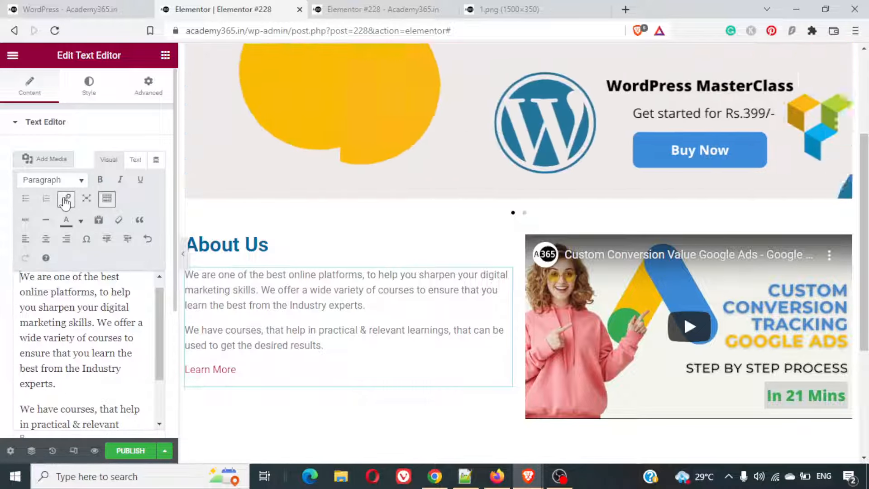
- Set the text color of the About Us paragraphs to black
{"action": "left_click", "coordinate": [91, 91]}
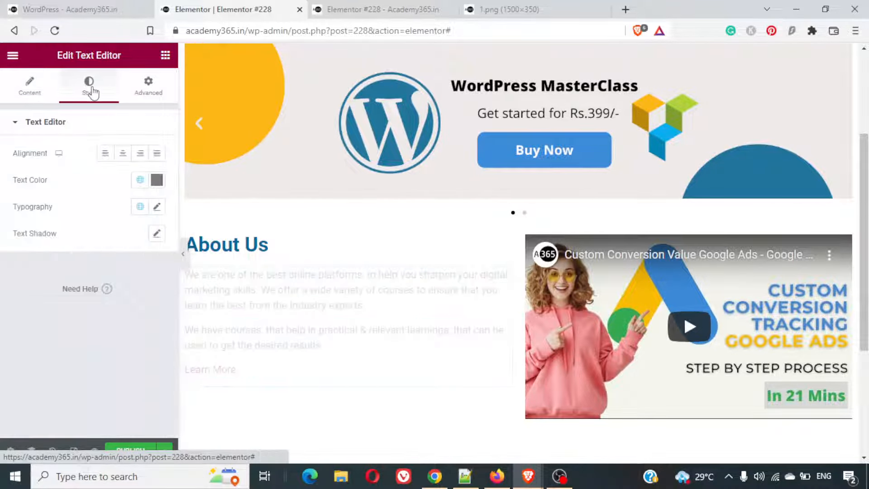
{"action": "left_click", "coordinate": [157, 180]}
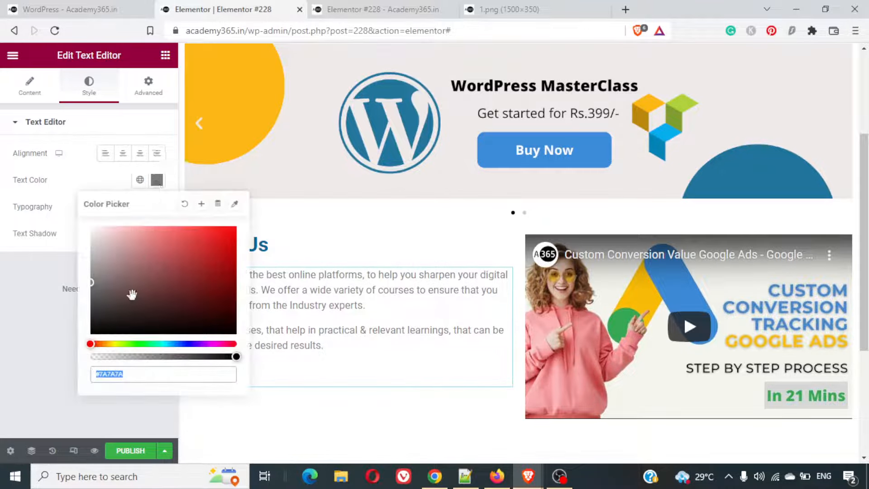
{"action": "left_click", "coordinate": [92, 288]}
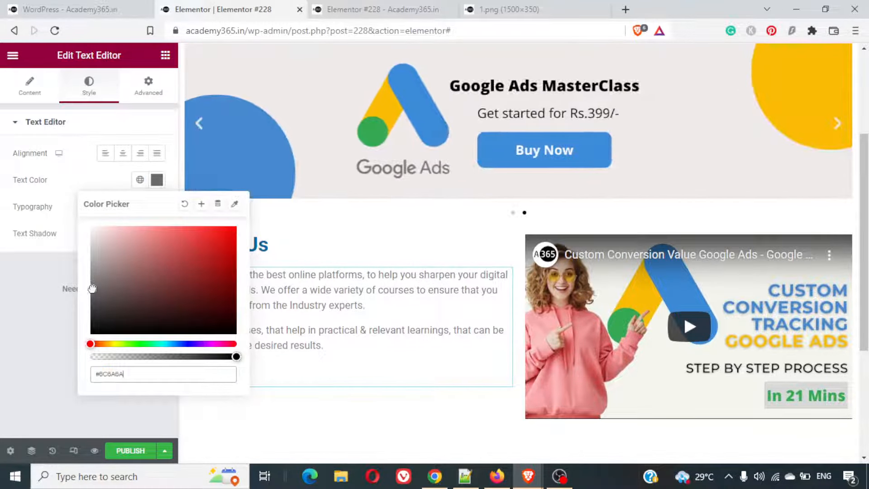
{"action": "left_click_drag", "start_coordinate": [92, 289], "coordinate": [10, 348]}
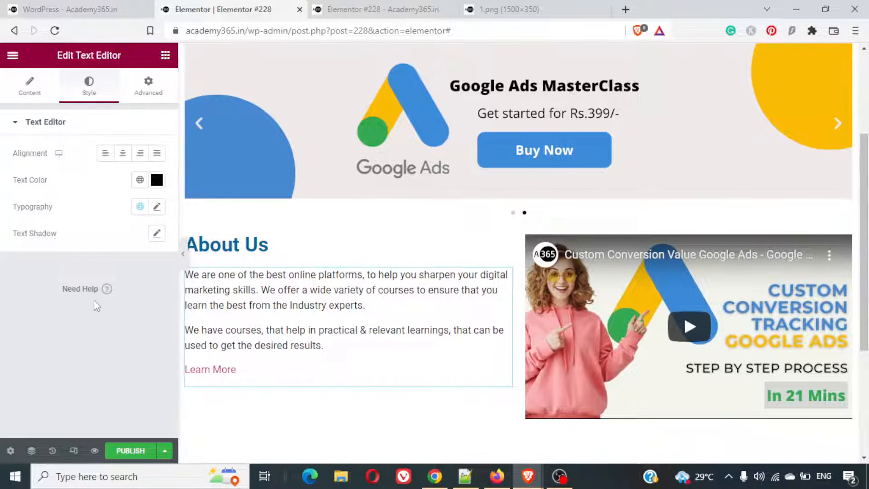
- Preview the page and compare its About Us section with the finished example page
{"action": "left_click", "coordinate": [95, 451]}
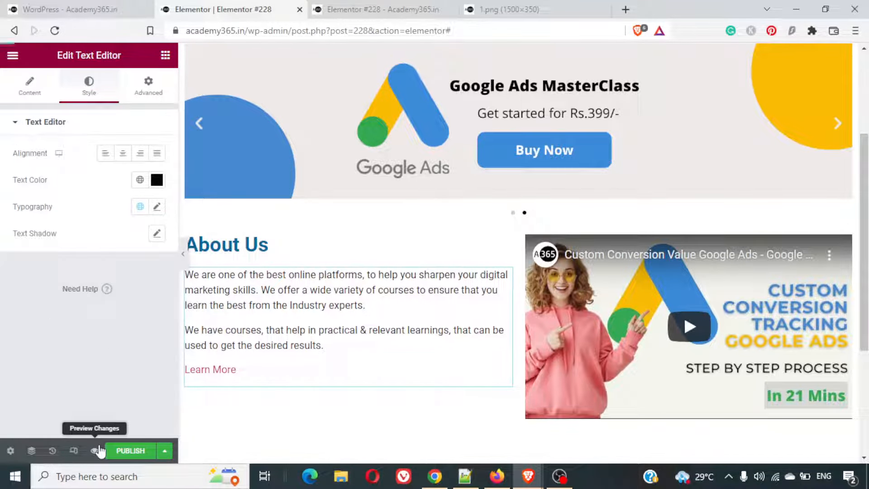
{"action": "left_click", "coordinate": [383, 9]}
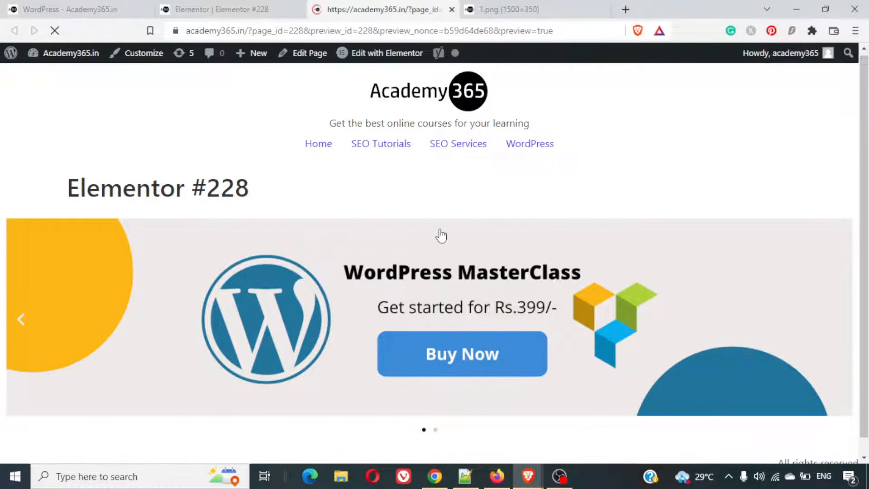
{"action": "scroll", "coordinate": [440, 233], "scroll_direction": "down", "scroll_amount": 5}
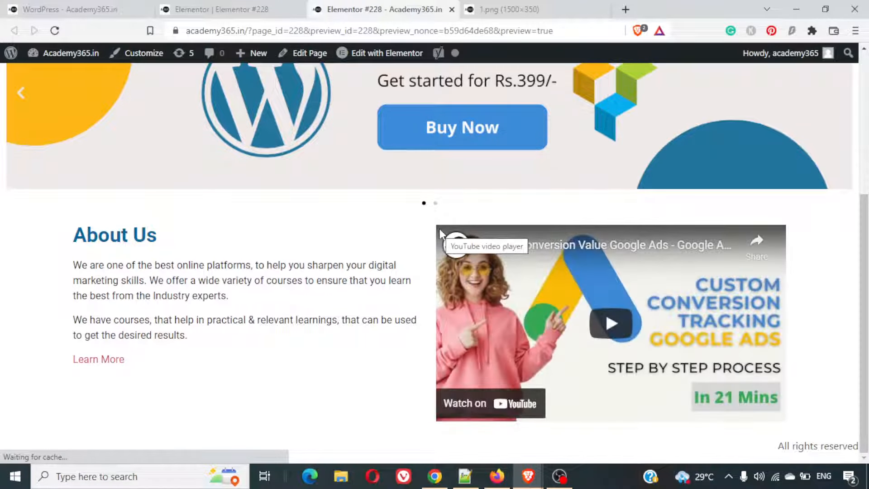
{"action": "left_click", "coordinate": [3, 6]}
{"action": "left_click", "coordinate": [283, 287]}
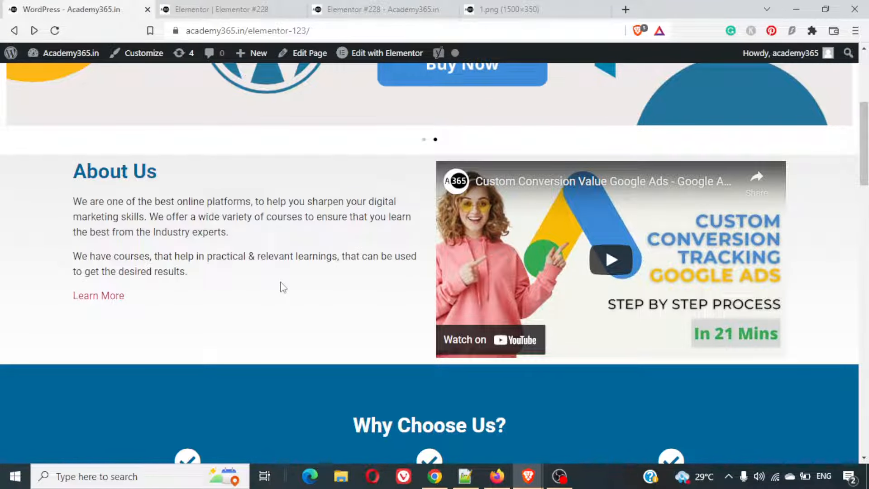
{"action": "left_click", "coordinate": [337, 8]}
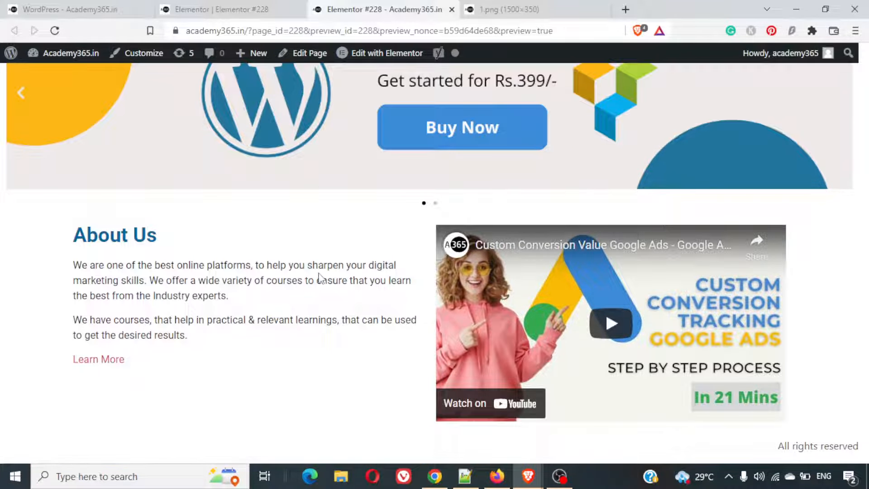
{"action": "scroll", "coordinate": [320, 277], "scroll_direction": "up", "scroll_amount": 5}
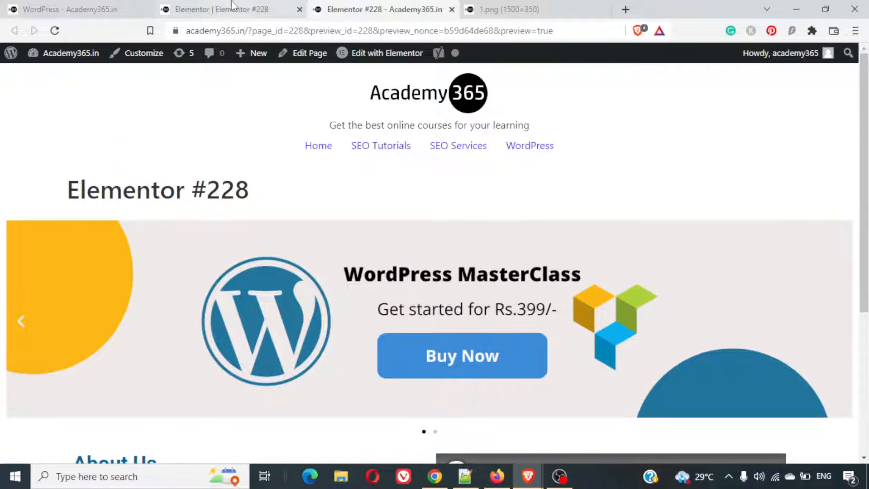
- Return to the finished example page and examine the layout of its Why Choose Us section
{"action": "left_click", "coordinate": [218, 9]}
{"action": "left_click", "coordinate": [36, 5]}
{"action": "scroll", "coordinate": [336, 280], "scroll_direction": "down", "scroll_amount": 10}
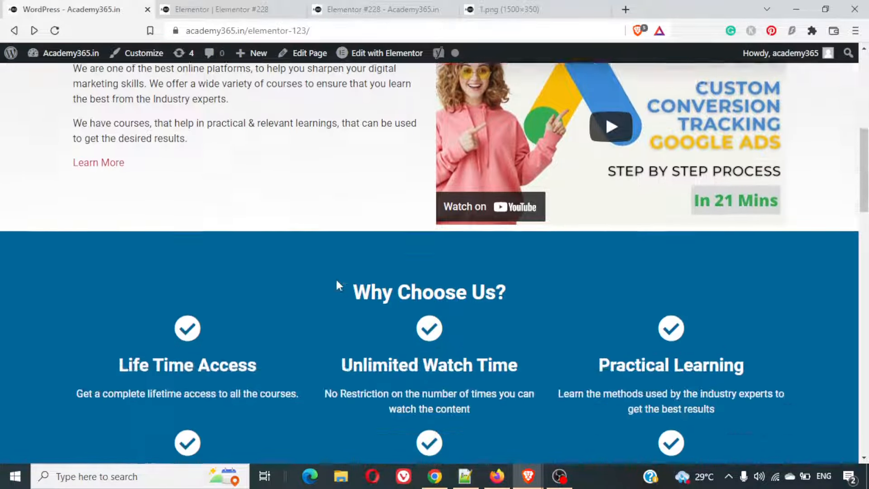
{"action": "scroll", "coordinate": [336, 280], "scroll_direction": "up", "scroll_amount": 6}
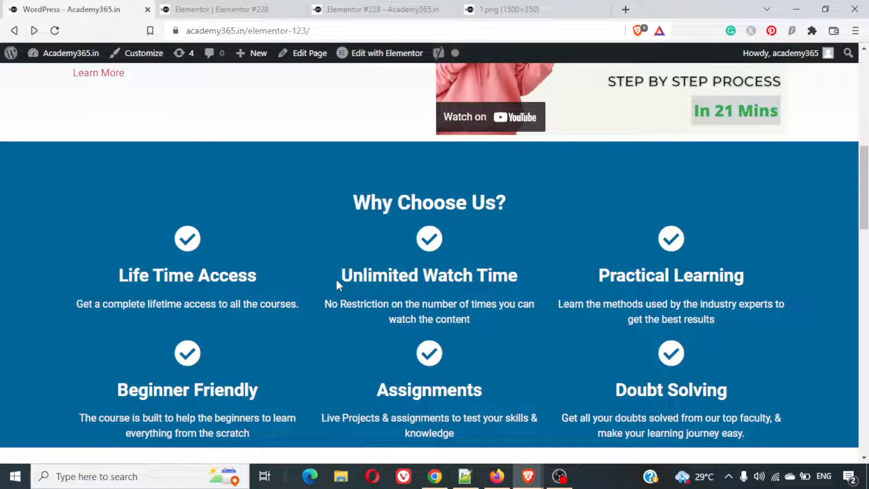
{"action": "scroll", "coordinate": [331, 238], "scroll_direction": "up", "scroll_amount": 1}
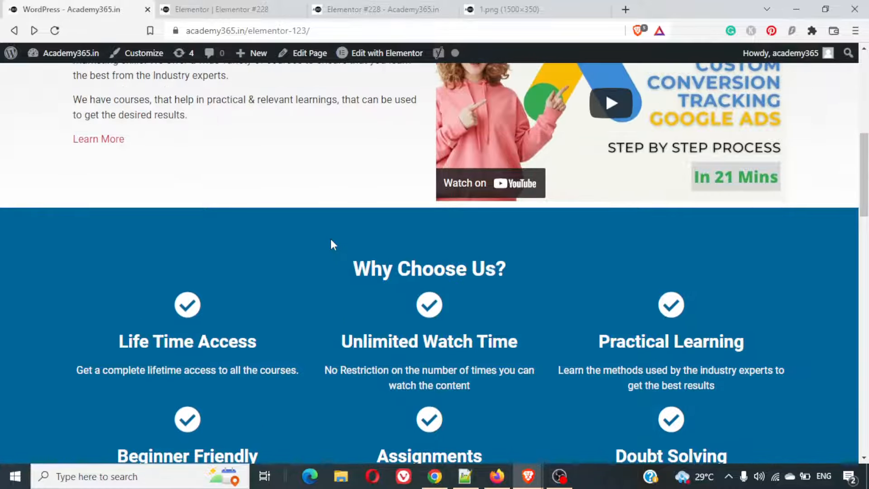
{"action": "scroll", "coordinate": [330, 238], "scroll_direction": "down", "scroll_amount": 1}
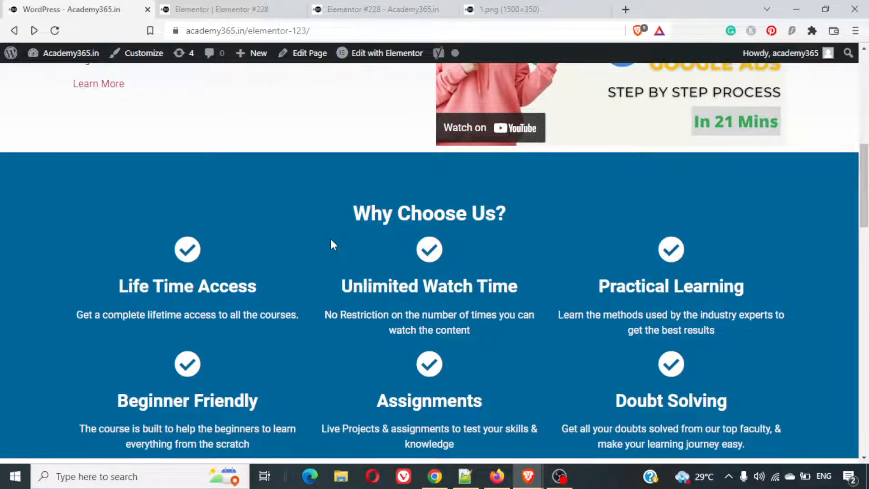
{"action": "scroll", "coordinate": [330, 240], "scroll_direction": "up", "scroll_amount": 4}
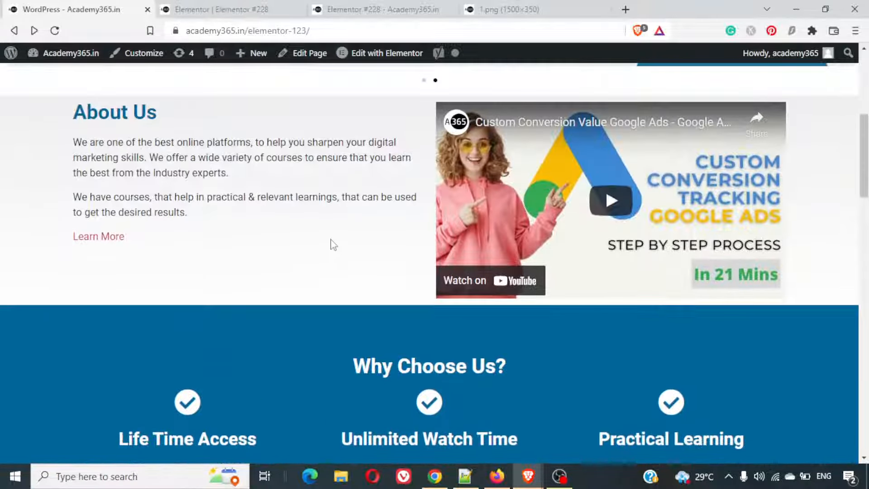
- Back in the Elementor editor, add a single-column section below About Us, checking the example's Why Choose Us layout before choosing the structure
{"action": "left_click", "coordinate": [194, 3]}
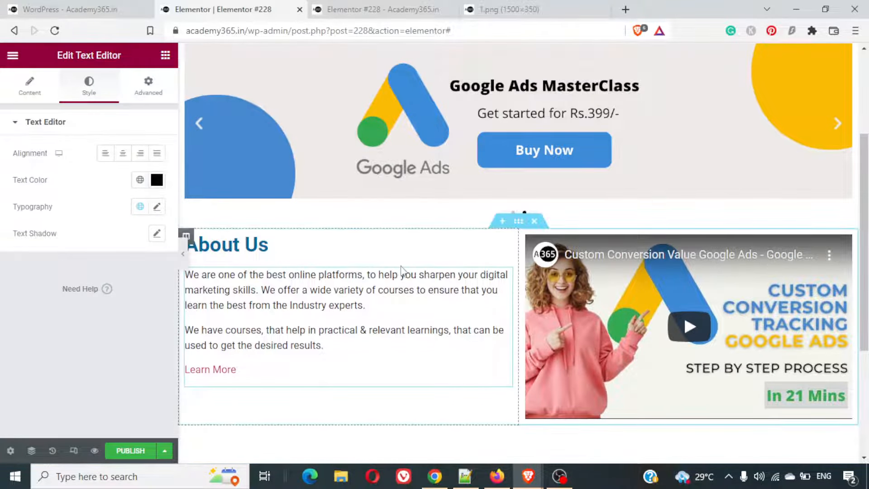
{"action": "scroll", "coordinate": [403, 270], "scroll_direction": "down", "scroll_amount": 3}
{"action": "scroll", "coordinate": [403, 270], "scroll_direction": "down", "scroll_amount": 2}
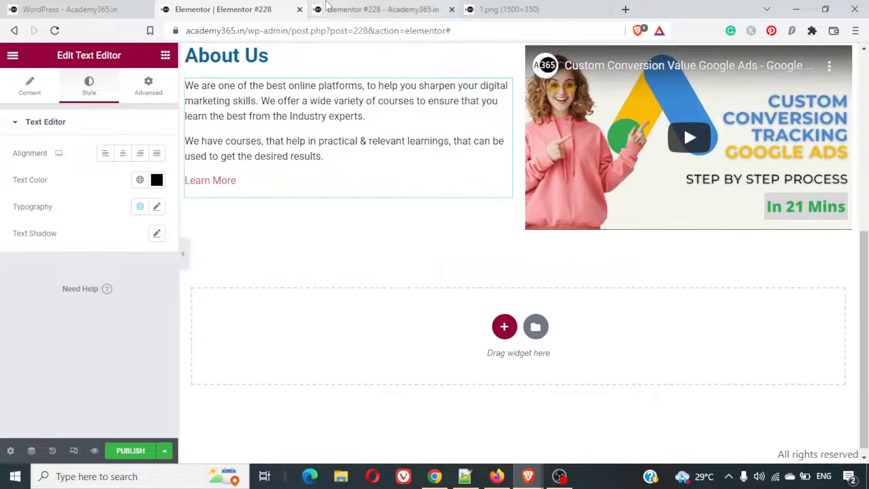
{"action": "left_click", "coordinate": [504, 328]}
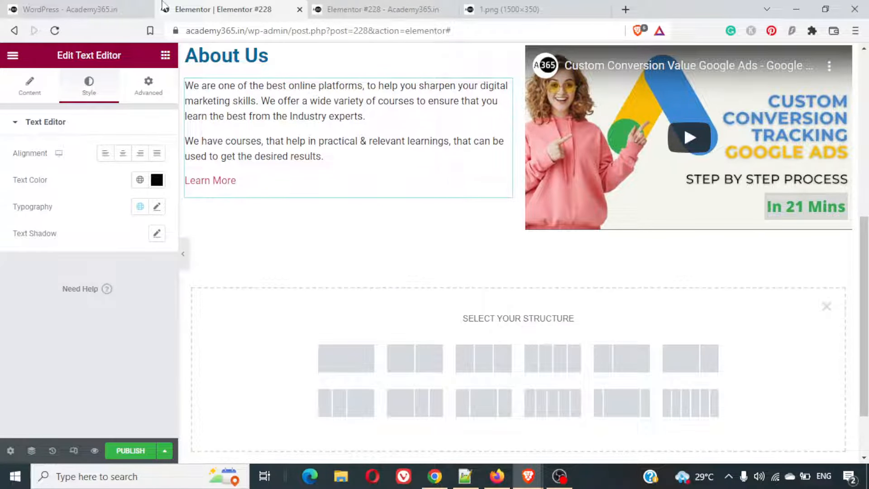
{"action": "left_click", "coordinate": [100, 7]}
{"action": "scroll", "coordinate": [365, 333], "scroll_direction": "down", "scroll_amount": 3}
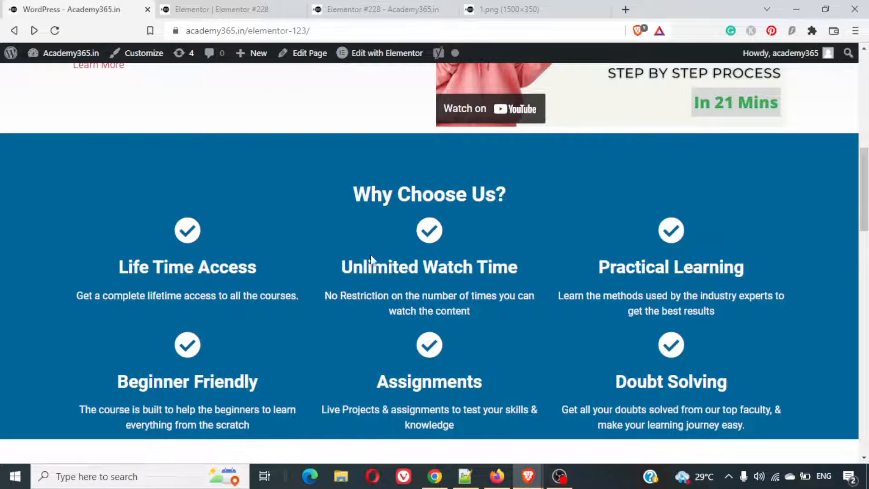
{"action": "left_click", "coordinate": [273, 9]}
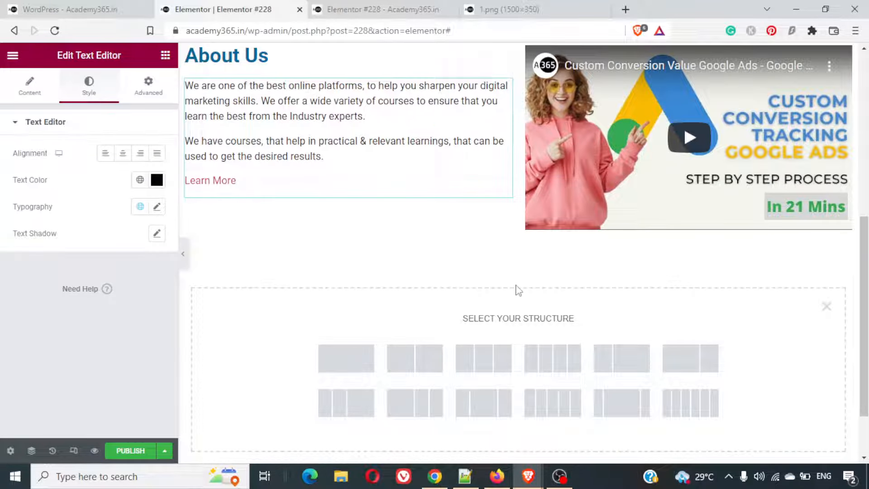
{"action": "left_click", "coordinate": [351, 354]}
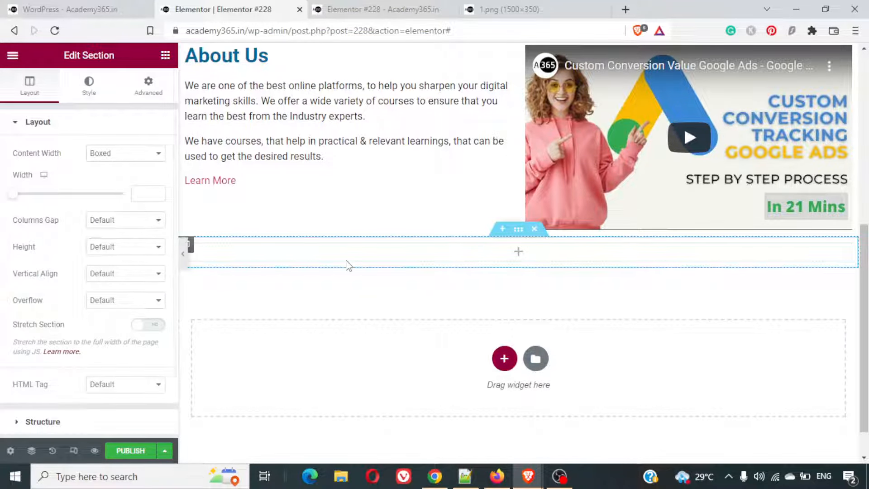
- Add a section with three equal columns below the empty single-column section
{"action": "left_click", "coordinate": [505, 357]}
{"action": "scroll", "coordinate": [510, 349], "scroll_direction": "down", "scroll_amount": 2}
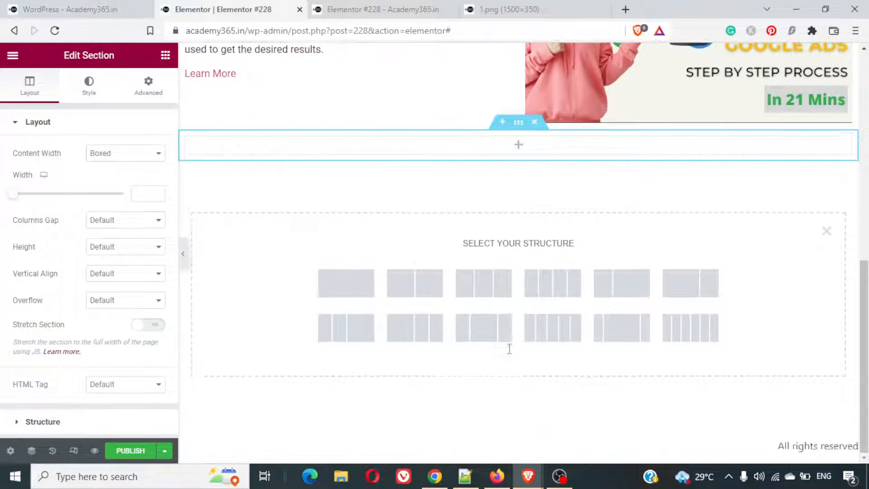
{"action": "left_click", "coordinate": [476, 292]}
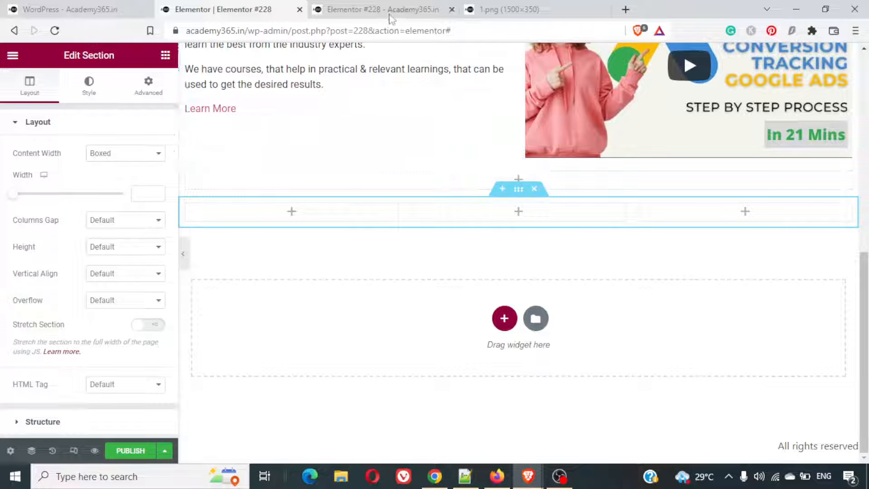
- Duplicate the About Us heading in the column beside the video
{"action": "scroll", "coordinate": [434, 159], "scroll_direction": "up", "scroll_amount": 6}
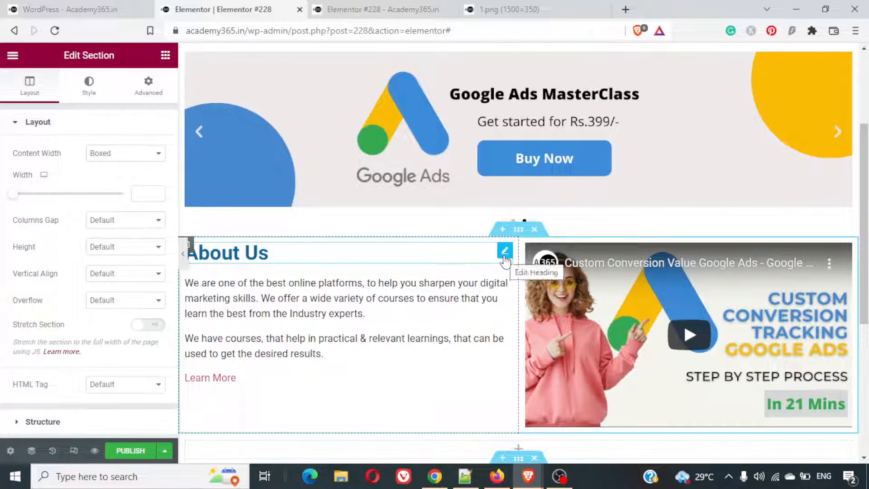
{"action": "left_click", "coordinate": [397, 258]}
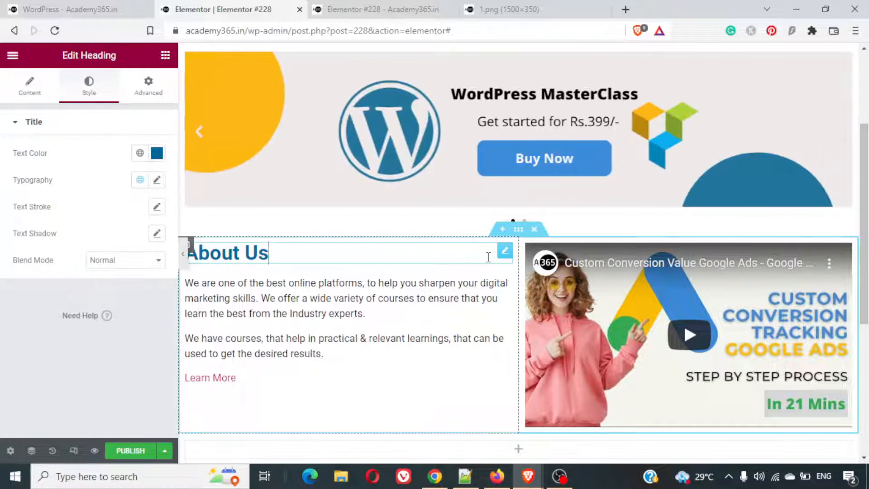
{"action": "key", "text": "Escape"}
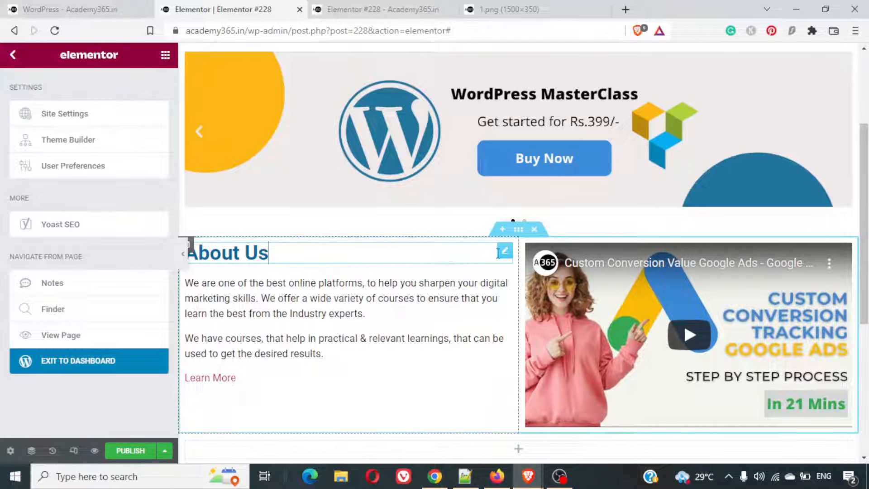
{"action": "left_click", "coordinate": [502, 253]}
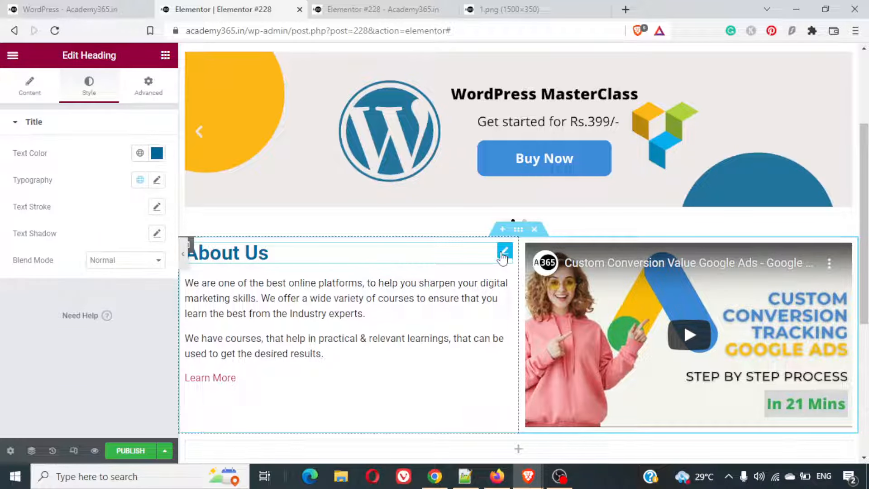
{"action": "key", "text": "ctrl+d"}
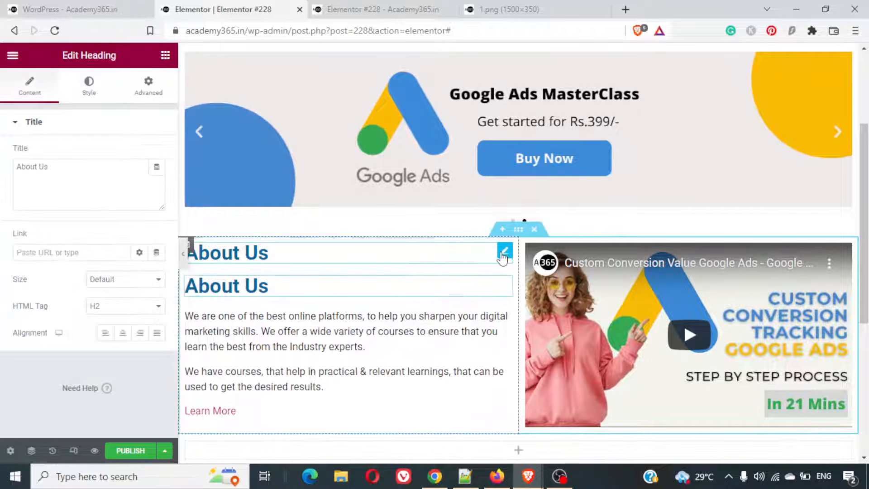
- Move the duplicated About Us heading into the empty single-column section above the three columns
{"action": "scroll", "coordinate": [481, 262], "scroll_direction": "down", "scroll_amount": 3}
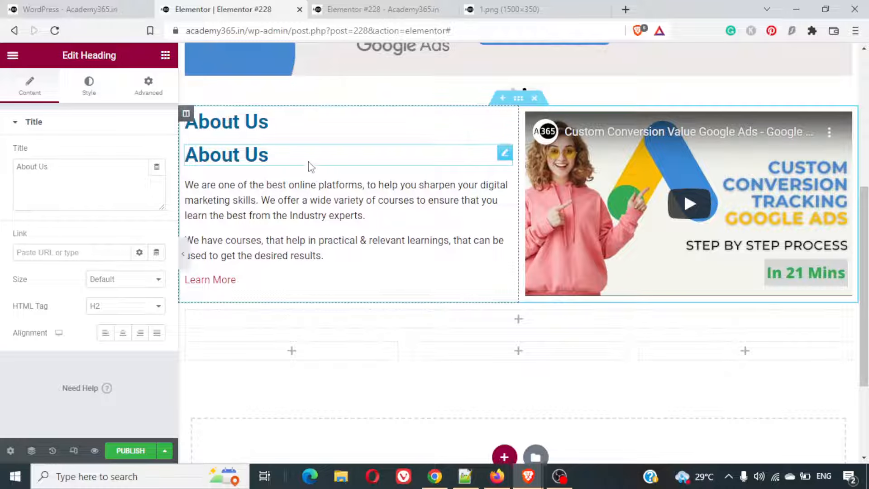
{"action": "left_click_drag", "start_coordinate": [308, 162], "coordinate": [495, 319]}
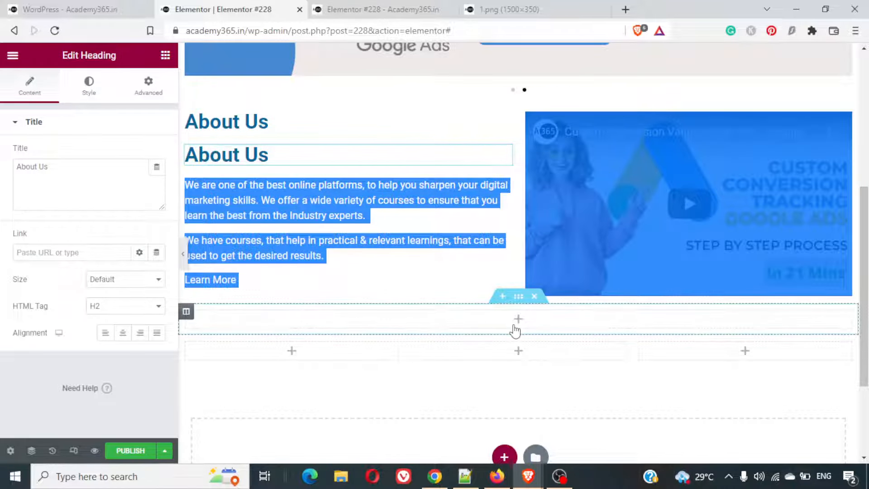
{"action": "left_click", "coordinate": [320, 149]}
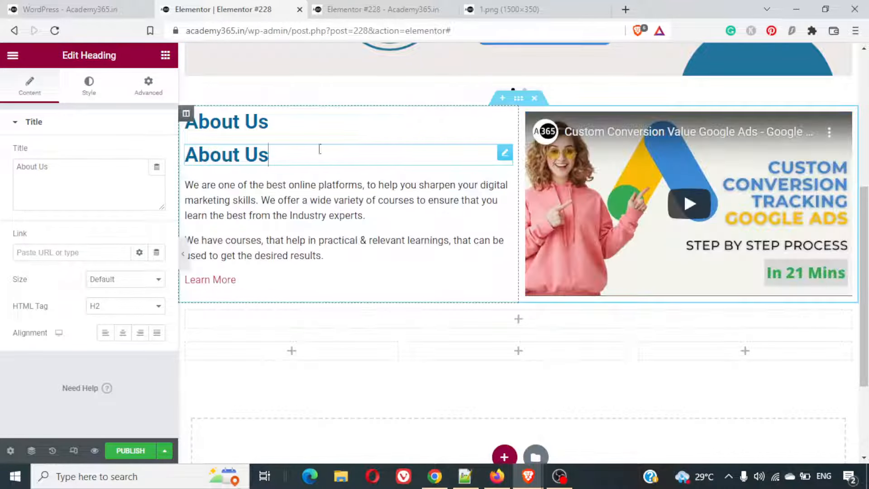
{"action": "left_click_drag", "start_coordinate": [505, 157], "coordinate": [521, 323]}
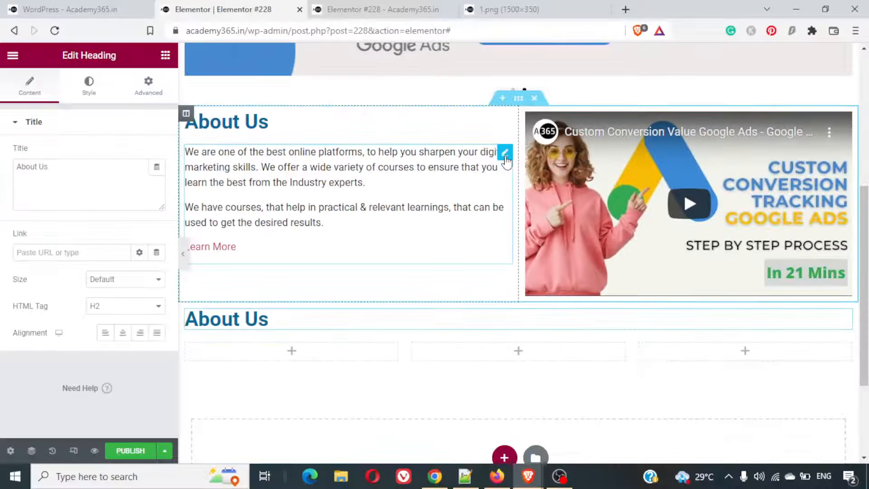
- Centre the duplicated About Us heading and try replacing its text with the Why Choose Us? heading copied from the example page
{"action": "left_click", "coordinate": [375, 318]}
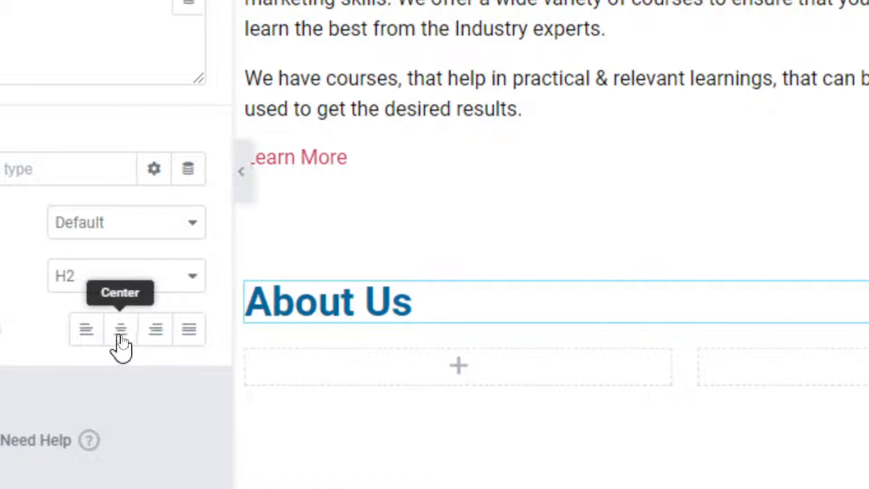
{"action": "left_click", "coordinate": [123, 334]}
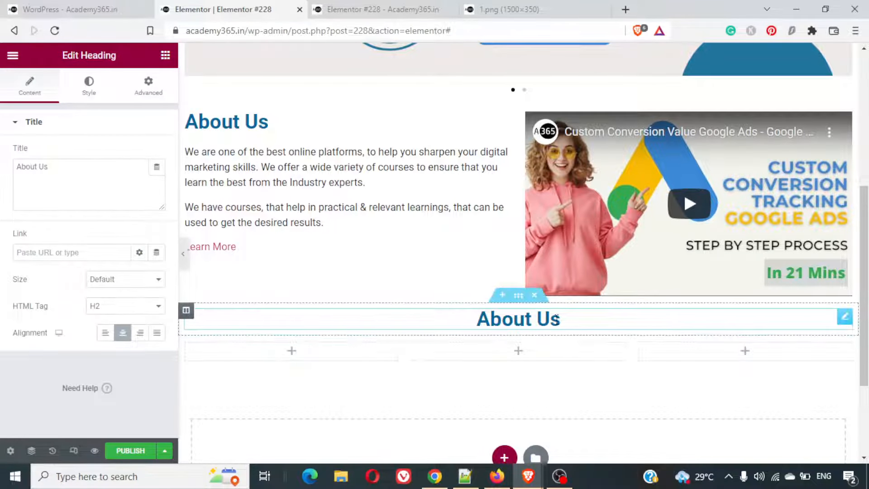
{"action": "triple_click", "coordinate": [552, 320]}
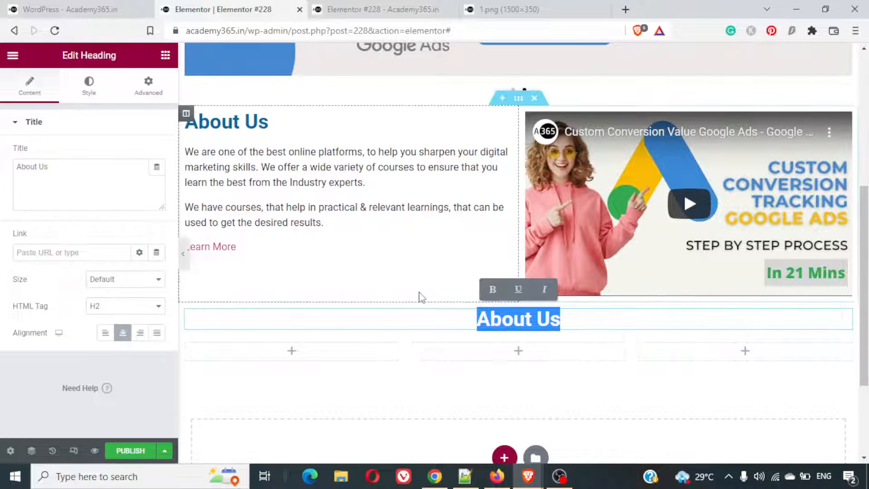
{"action": "left_click", "coordinate": [91, 5]}
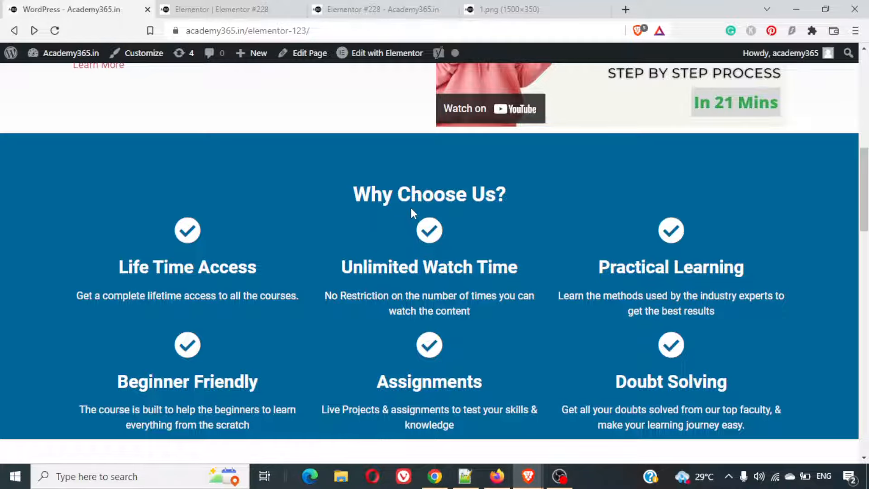
{"action": "triple_click", "coordinate": [377, 192]}
{"action": "right_click", "coordinate": [377, 193]}
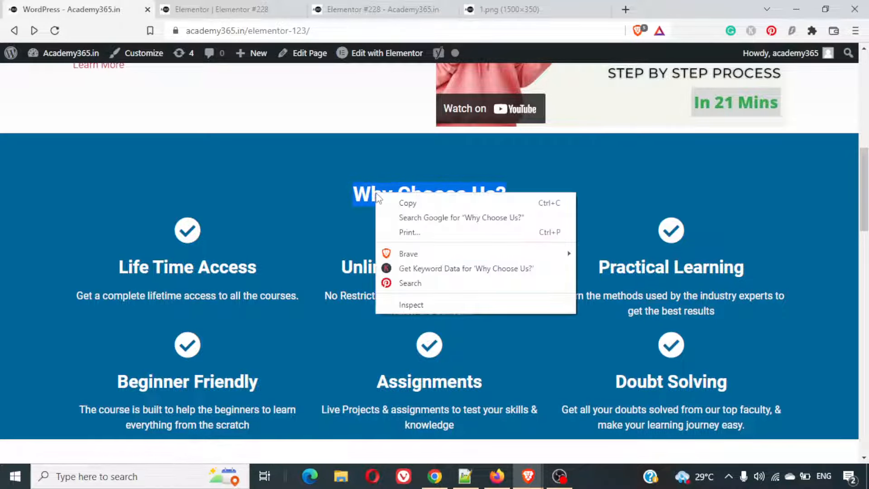
{"action": "left_click", "coordinate": [398, 202]}
{"action": "left_click", "coordinate": [236, 9]}
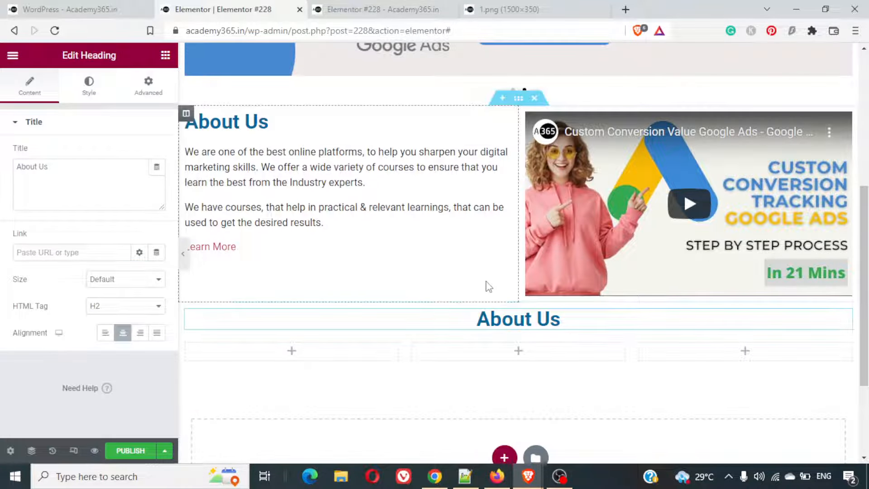
{"action": "triple_click", "coordinate": [504, 322]}
{"action": "key", "text": "ctrl+v"}
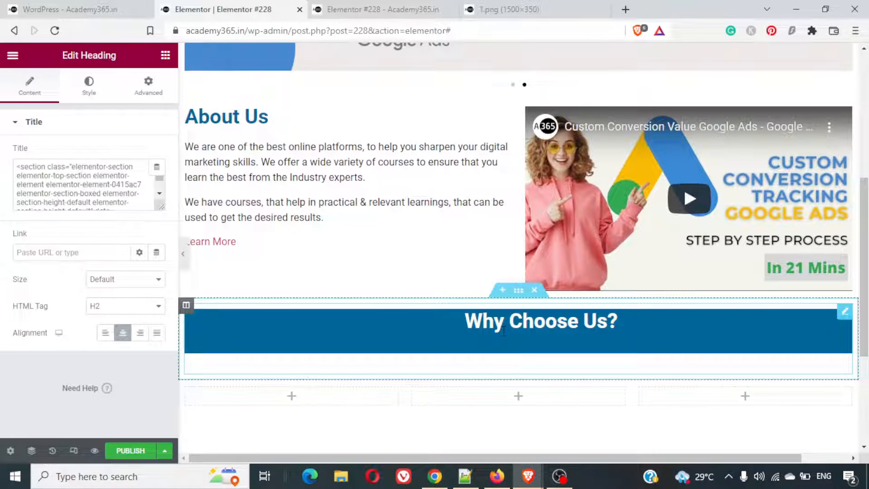
- Try to undo the pasted heading content, and clear the remaining text from the heading
{"action": "key", "text": "ctrl+z"}
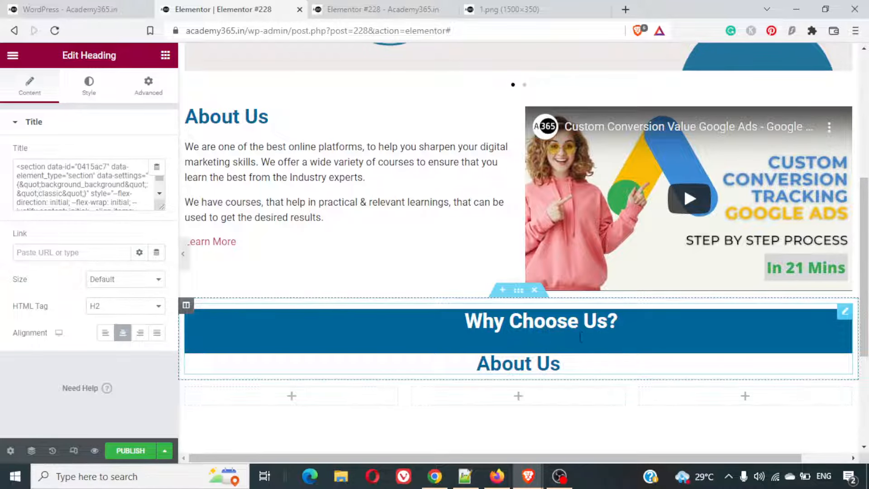
{"action": "key", "text": "Escape"}
{"action": "key", "text": "ctrl+z"}
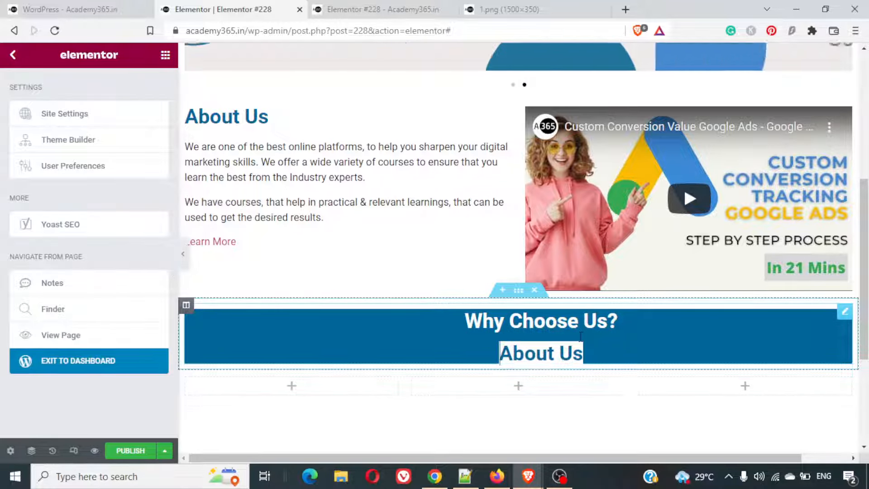
{"action": "key", "text": "Delete"}
{"action": "key", "text": "Delete"}
{"action": "key", "text": "Delete"}
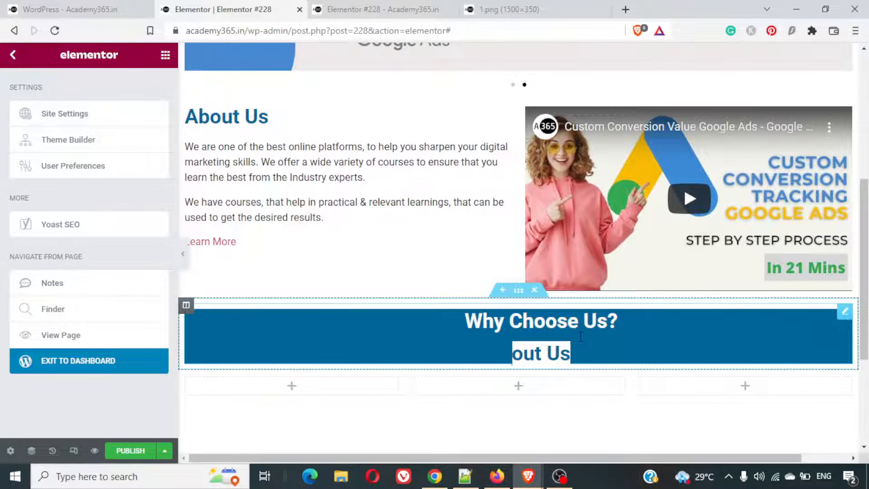
{"action": "triple_click", "coordinate": [592, 325]}
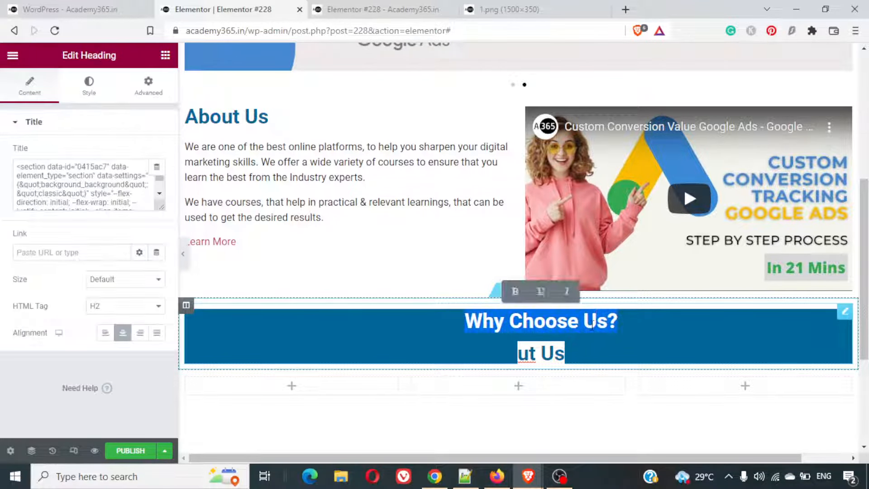
{"action": "key", "text": "Delete"}
{"action": "key", "text": "Delete"}
{"action": "key", "text": "Delete"}
{"action": "key", "text": "Delete"}
{"action": "key", "text": "Delete"}
{"action": "key", "text": "Delete"}
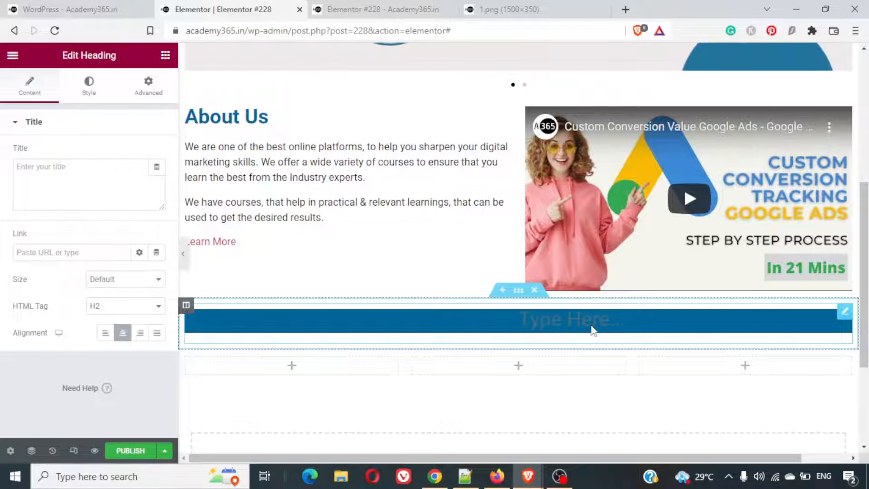
- Delete the emptied heading widget from the single-column section below About Us
{"action": "key", "text": "Escape"}
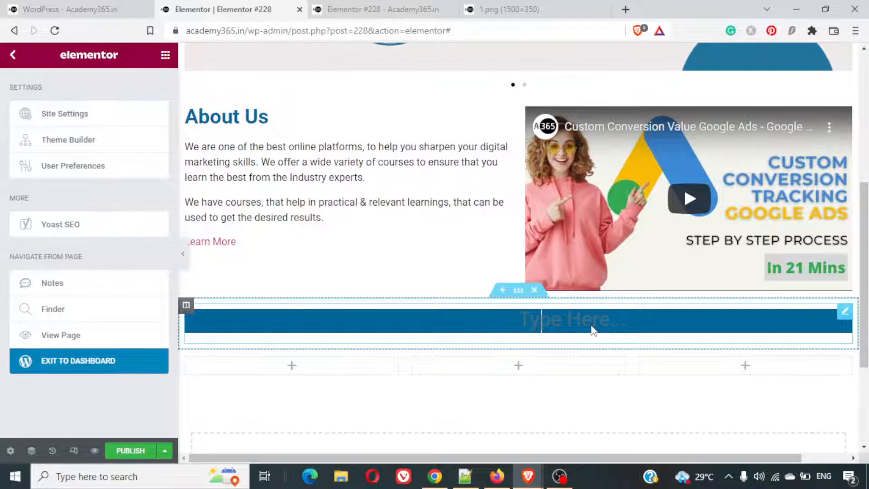
{"action": "left_click", "coordinate": [844, 312]}
{"action": "key", "text": "Delete"}
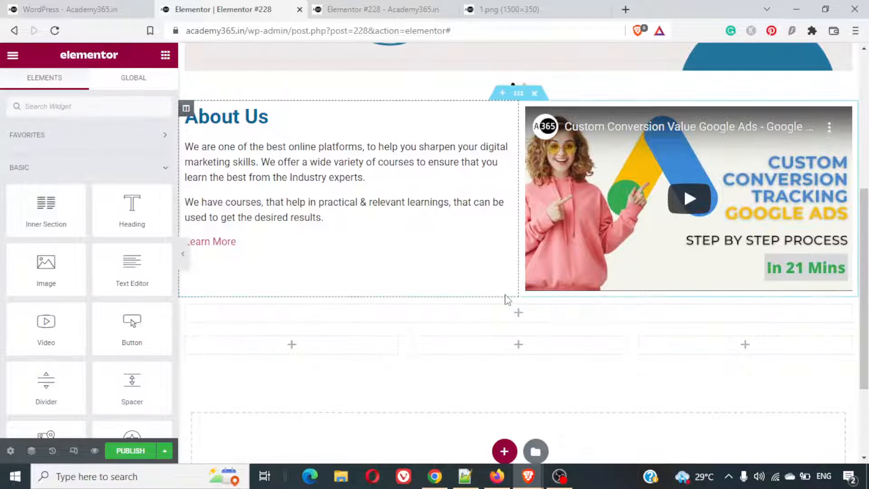
- Place a centred duplicate of the About Us heading in the empty single-column section above the three columns
{"action": "left_click", "coordinate": [289, 119]}
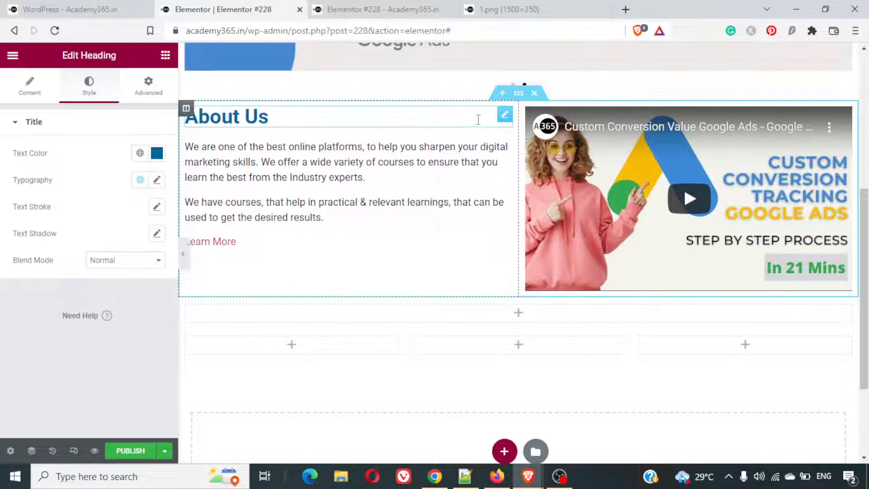
{"action": "key", "text": "ctrl+d"}
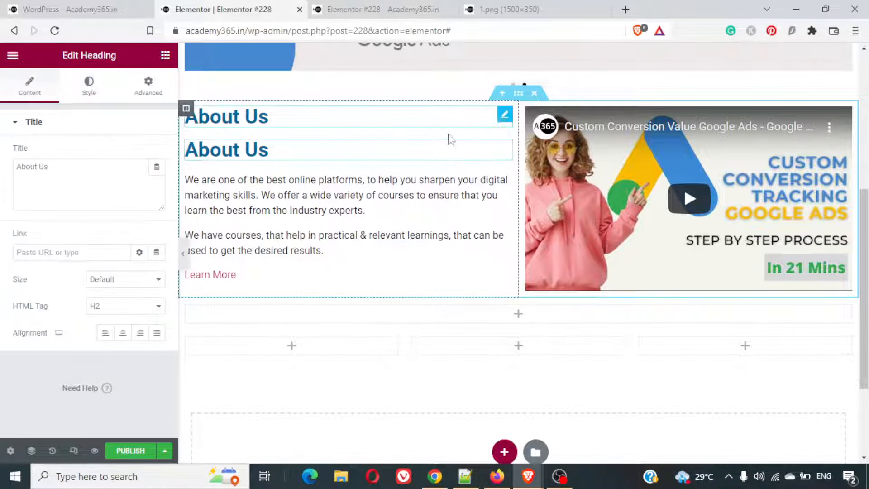
{"action": "left_click_drag", "start_coordinate": [404, 155], "coordinate": [512, 320]}
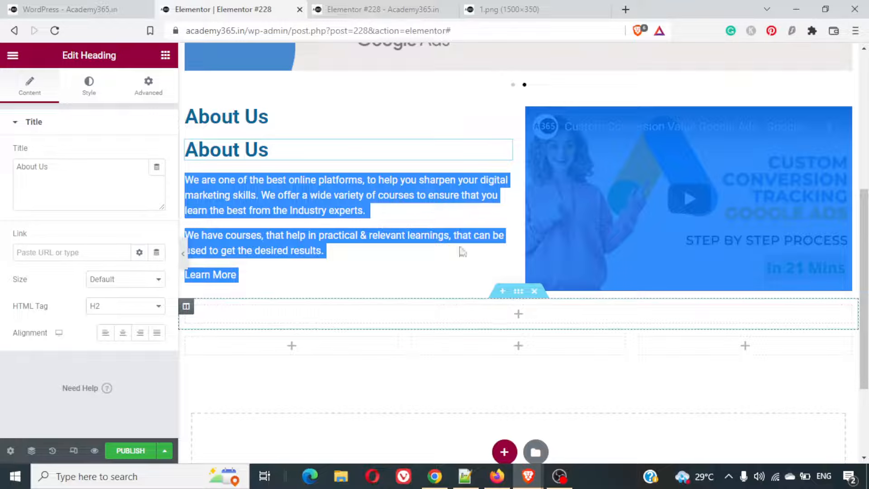
{"action": "left_click", "coordinate": [448, 151]}
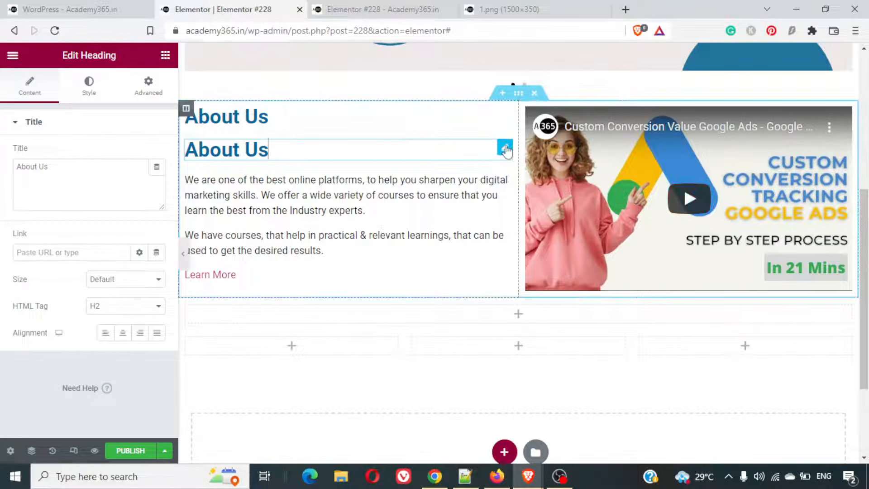
{"action": "left_click_drag", "start_coordinate": [505, 148], "coordinate": [534, 324]}
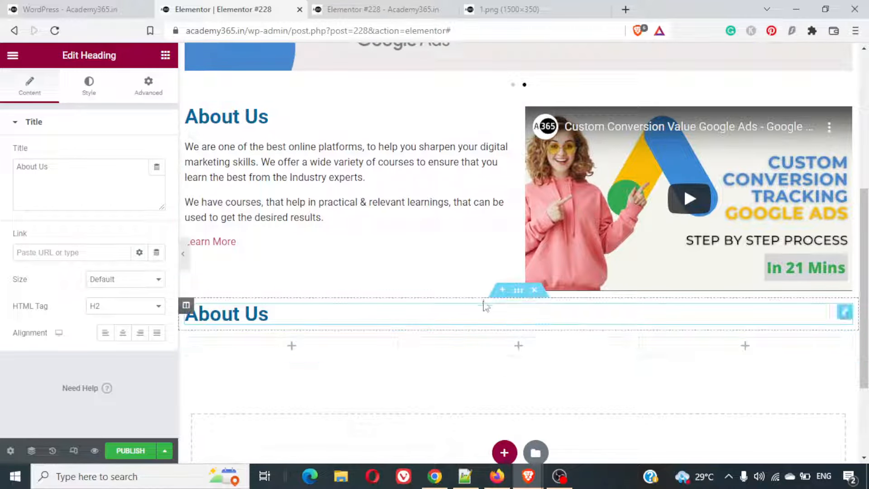
{"action": "left_click", "coordinate": [122, 333]}
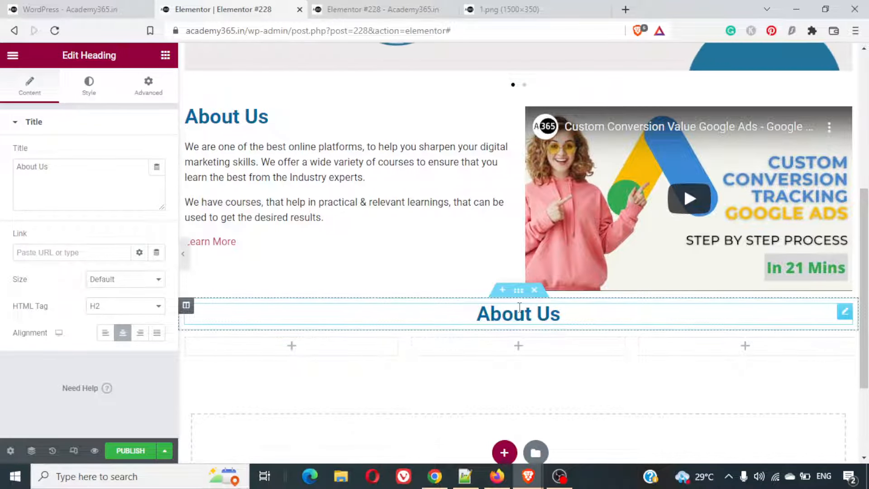
- Set the content width of the section holding the centred heading to Full Width
{"action": "left_click", "coordinate": [518, 291]}
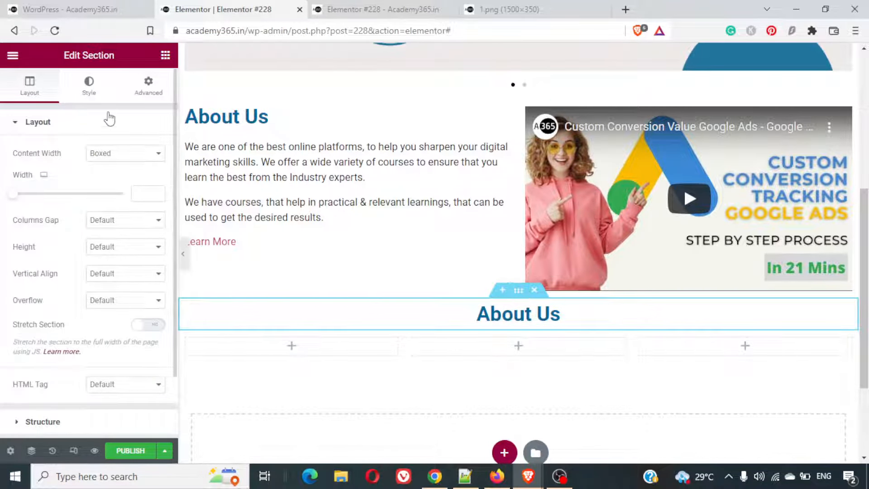
{"action": "left_click", "coordinate": [130, 155]}
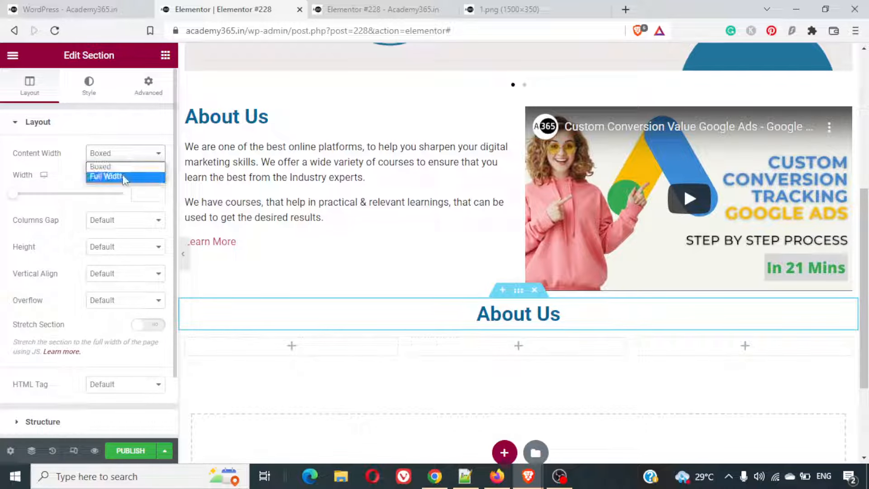
{"action": "left_click", "coordinate": [125, 178]}
- Give the centred heading's section a classic background in the colour #006699
{"action": "left_click", "coordinate": [89, 88]}
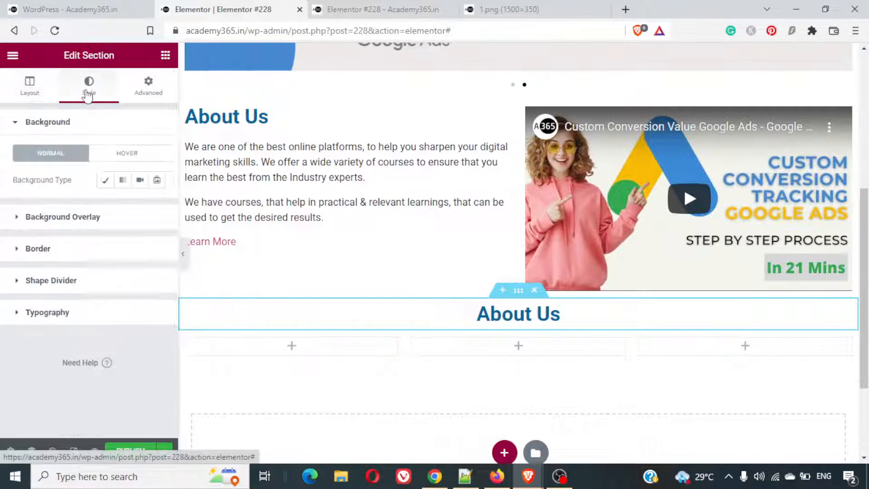
{"action": "left_click", "coordinate": [34, 90]}
{"action": "left_click", "coordinate": [82, 90]}
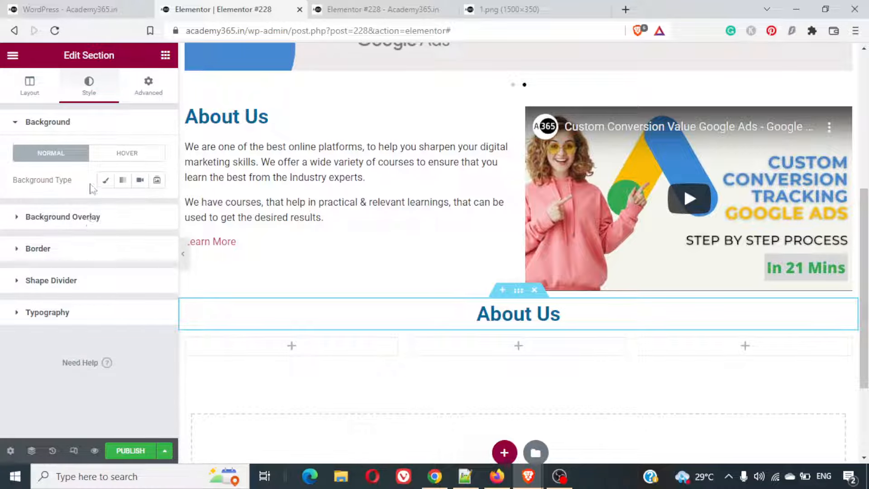
{"action": "left_click", "coordinate": [103, 181]}
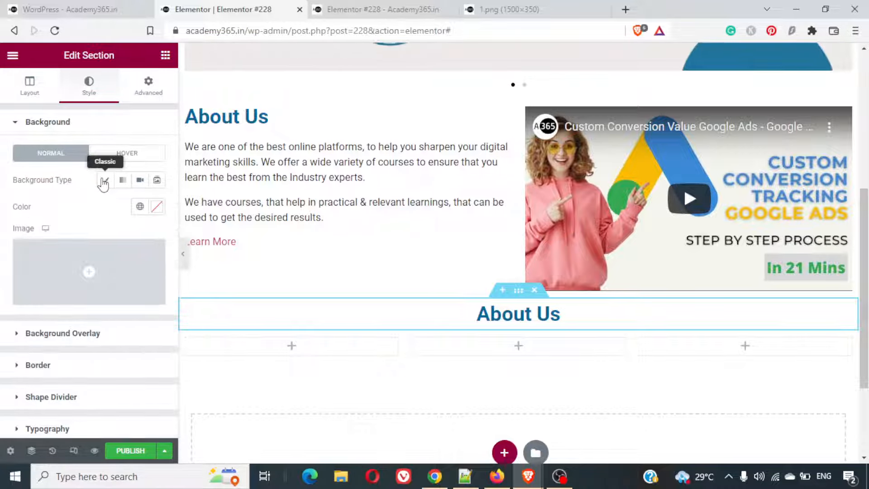
{"action": "left_click", "coordinate": [157, 210]}
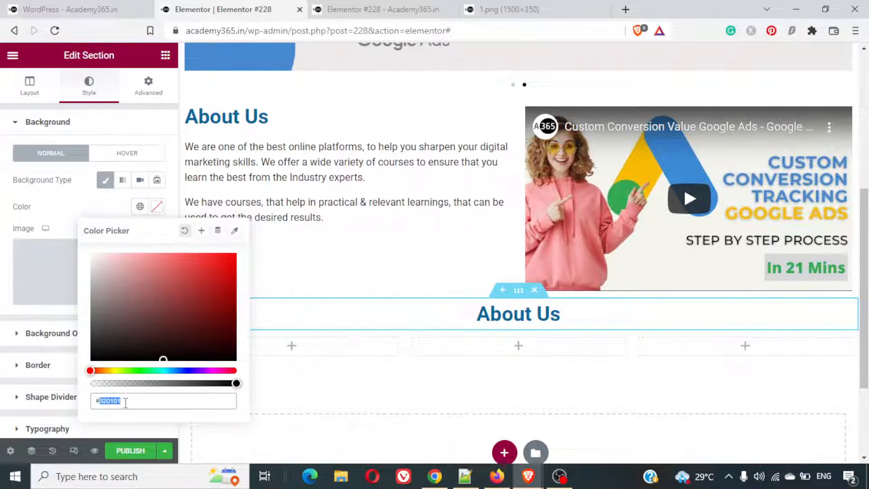
{"action": "type", "text": "#006699"}
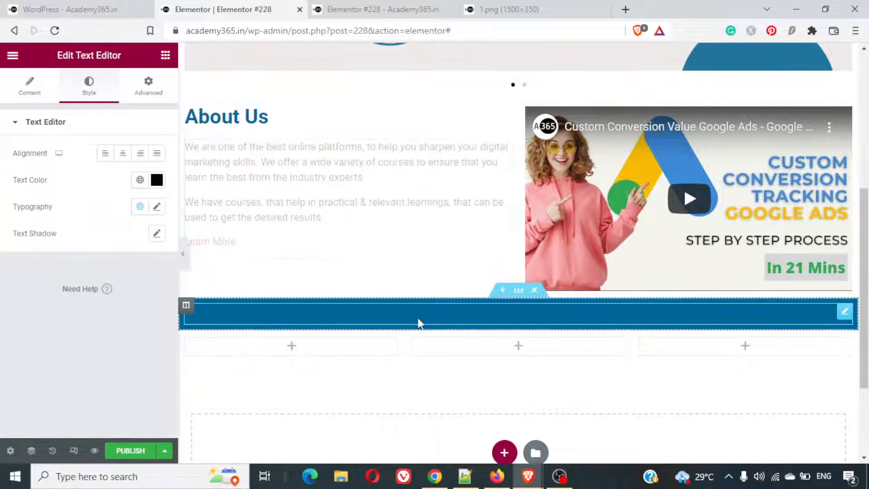
- Set the text colour of the heading in the blue section to white
{"action": "left_click", "coordinate": [417, 318]}
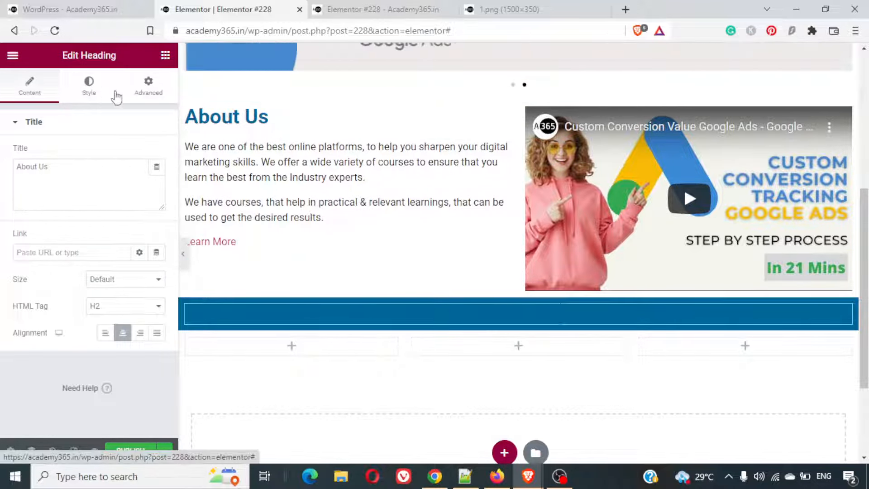
{"action": "left_click", "coordinate": [87, 96]}
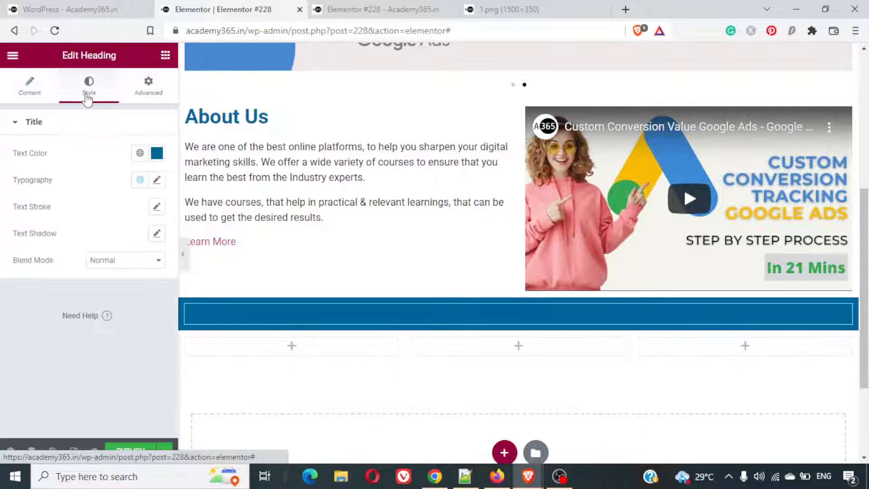
{"action": "left_click", "coordinate": [156, 153]}
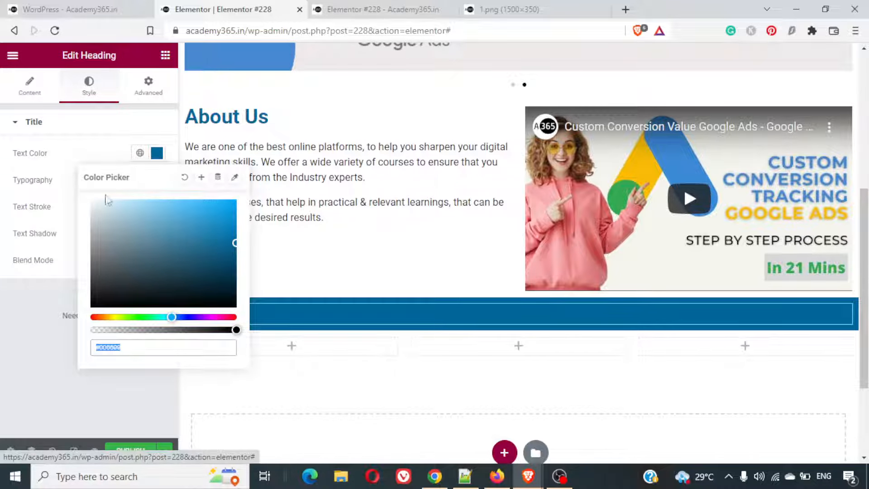
{"action": "type", "text": "#FFFFFF"}
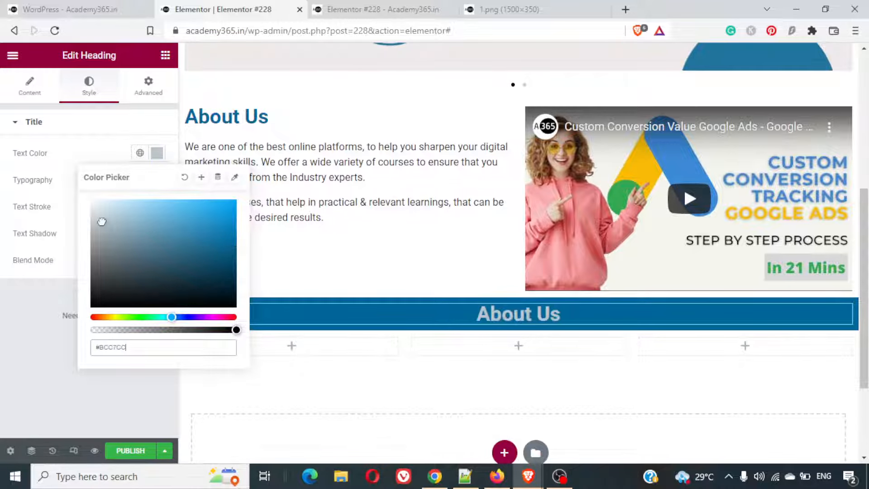
{"action": "left_click", "coordinate": [83, 135]}
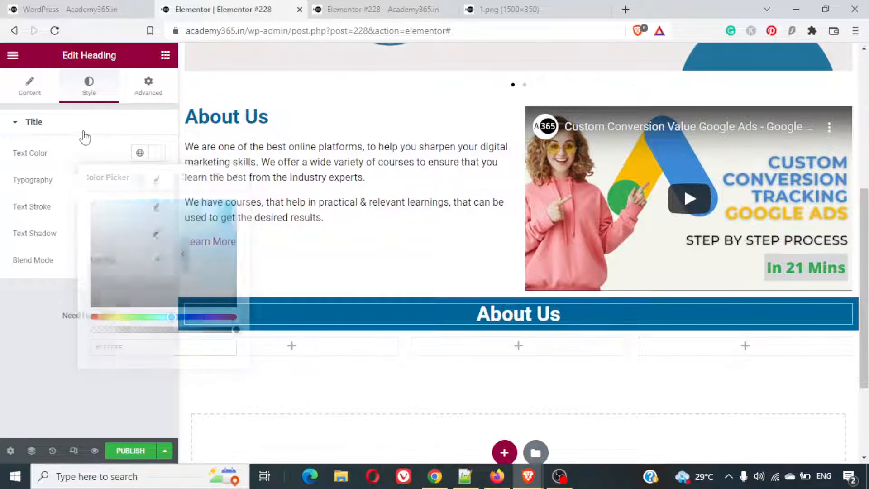
- Change the title of the heading in the blue section to "Why Choose Us"
{"action": "left_click", "coordinate": [31, 88]}
{"action": "triple_click", "coordinate": [78, 169]}
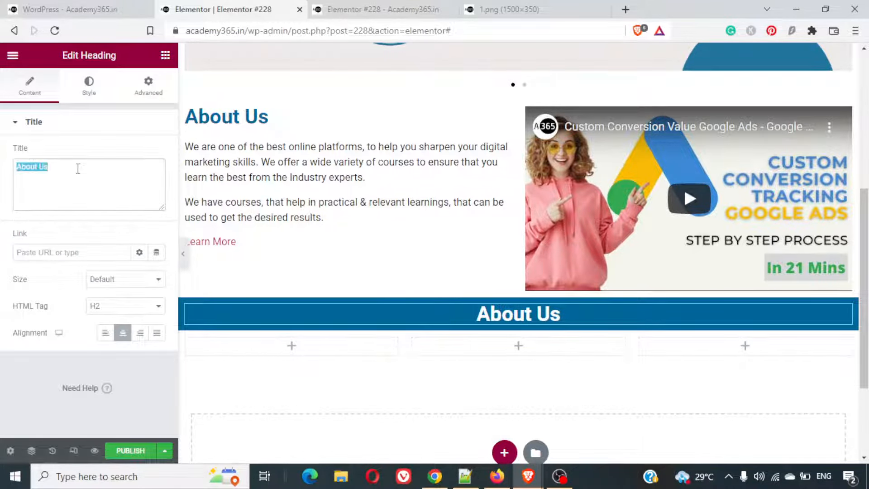
{"action": "type", "text": "Why Choose Us"}
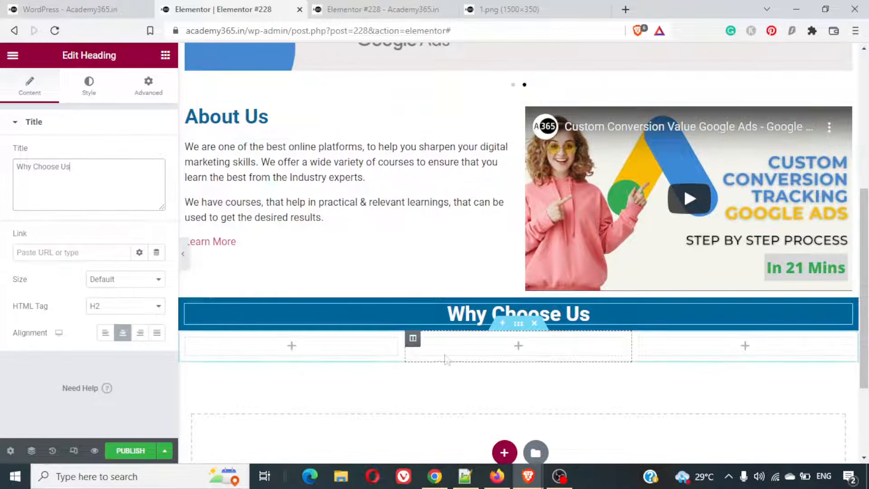
- Give the empty three-column section below the Why Choose Us heading a classic background in the colour #006699
{"action": "left_click", "coordinate": [518, 322]}
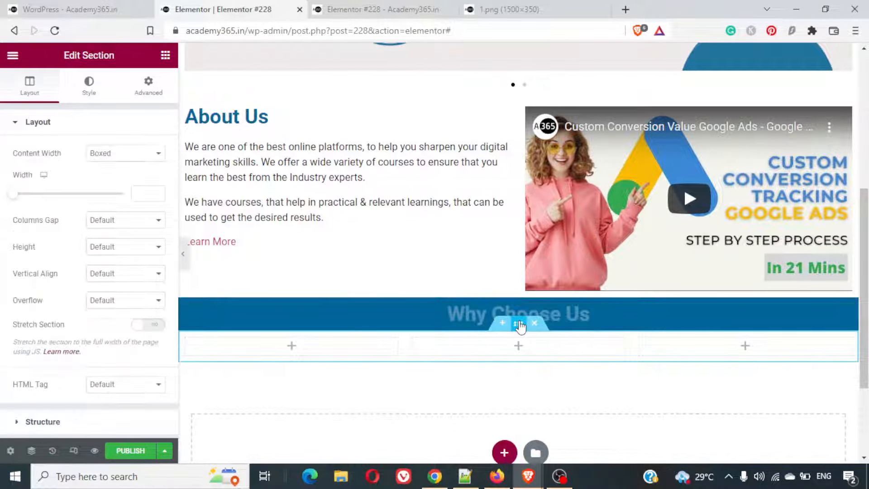
{"action": "left_click", "coordinate": [90, 94]}
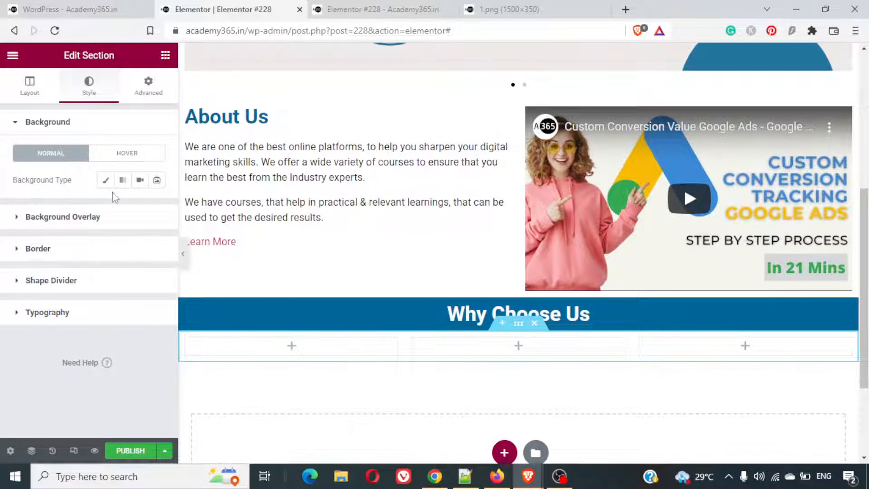
{"action": "left_click", "coordinate": [106, 180]}
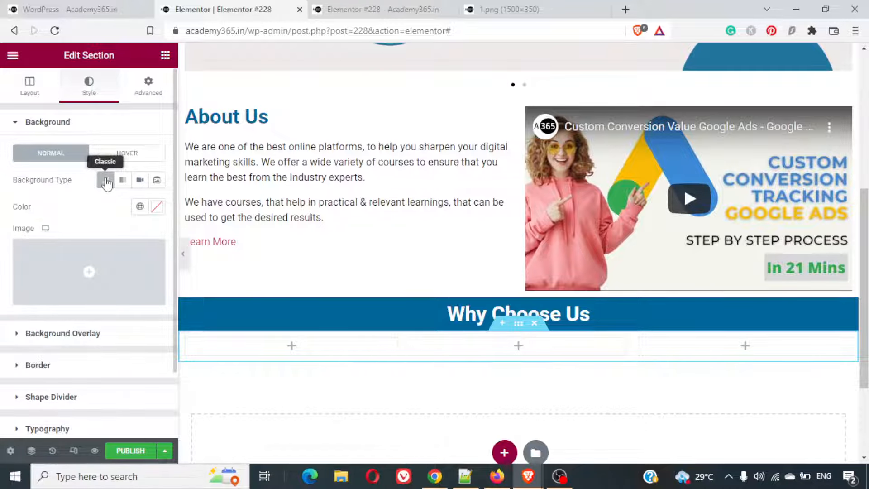
{"action": "left_click", "coordinate": [157, 209]}
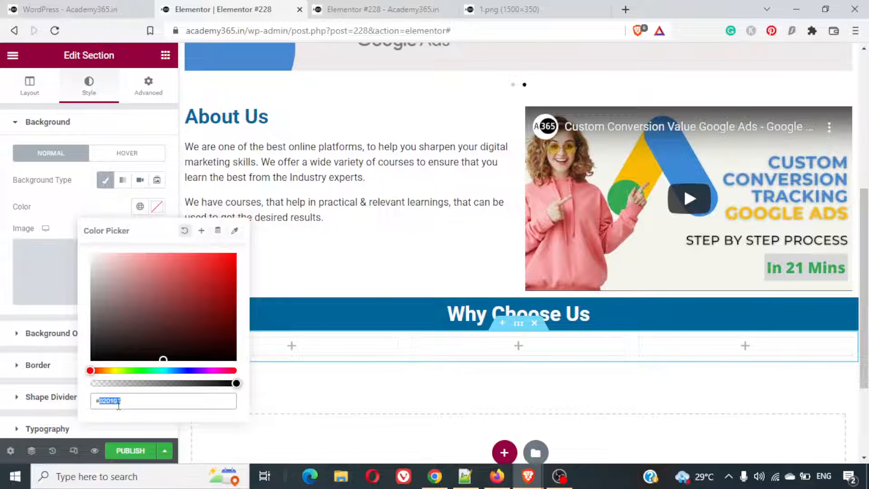
{"action": "type", "text": "#006699"}
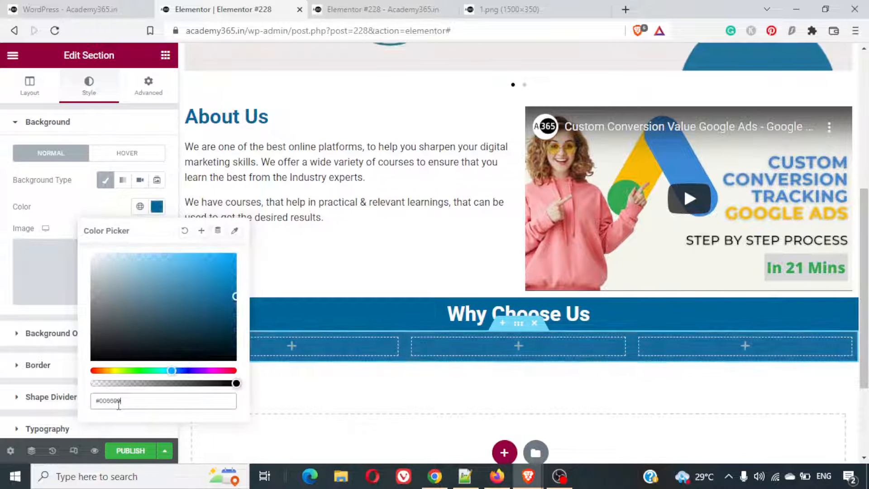
{"action": "left_click", "coordinate": [376, 255]}
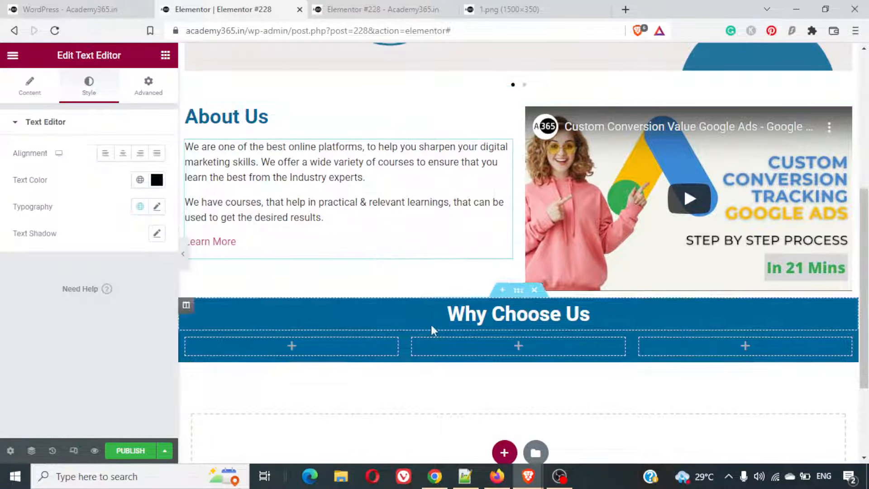
{"action": "left_click", "coordinate": [32, 85]}
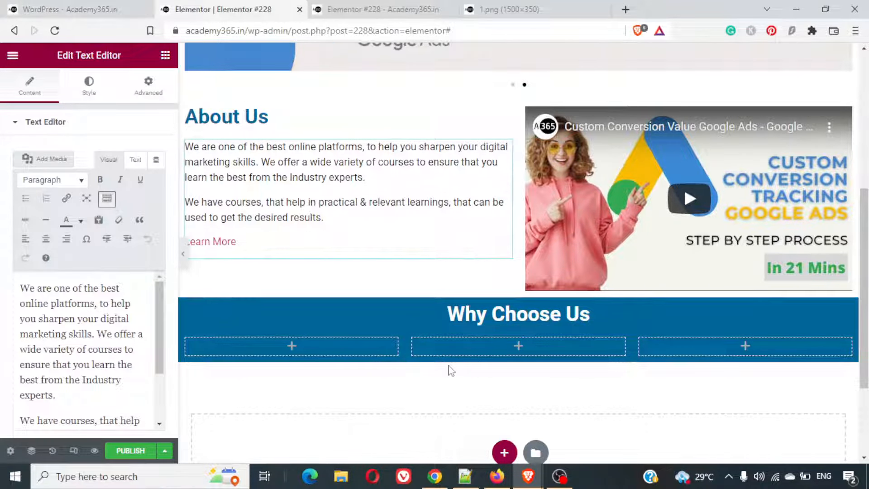
- Find the Icon Box widget by searching for "icon" and place it in the first column of the three-column blue section
{"action": "left_click", "coordinate": [322, 341]}
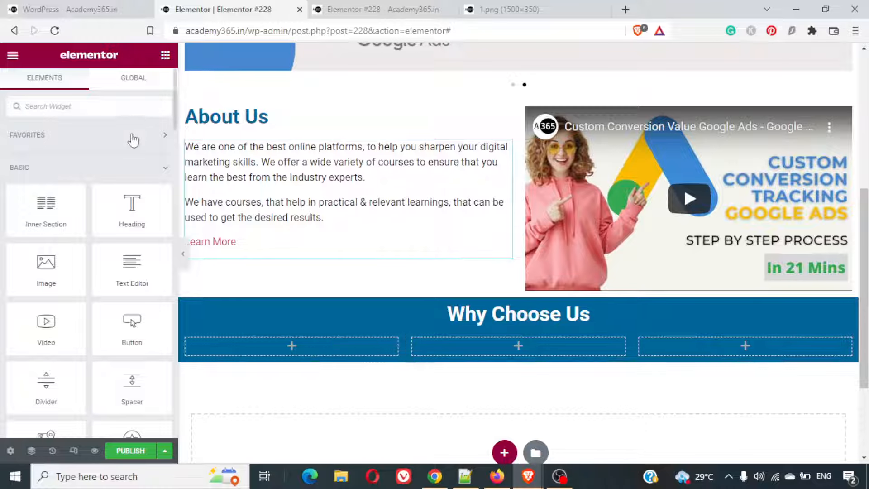
{"action": "left_click", "coordinate": [112, 101]}
{"action": "type", "text": "i"}
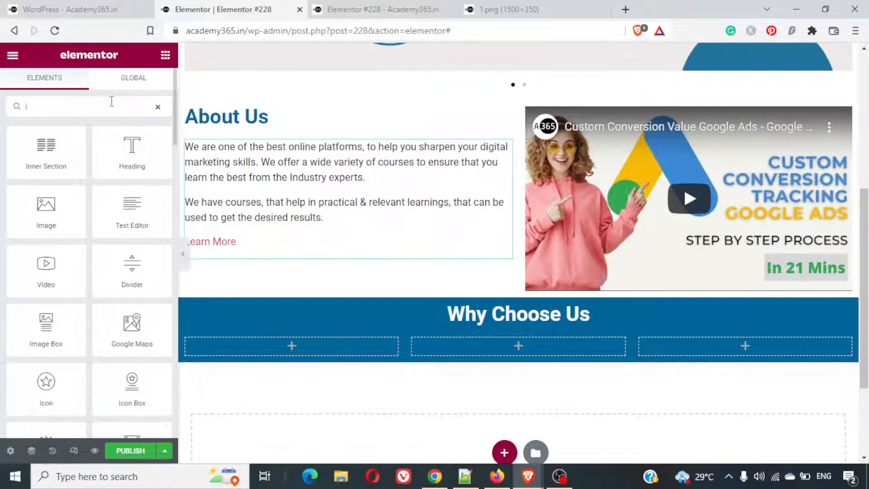
{"action": "type", "text": "con"}
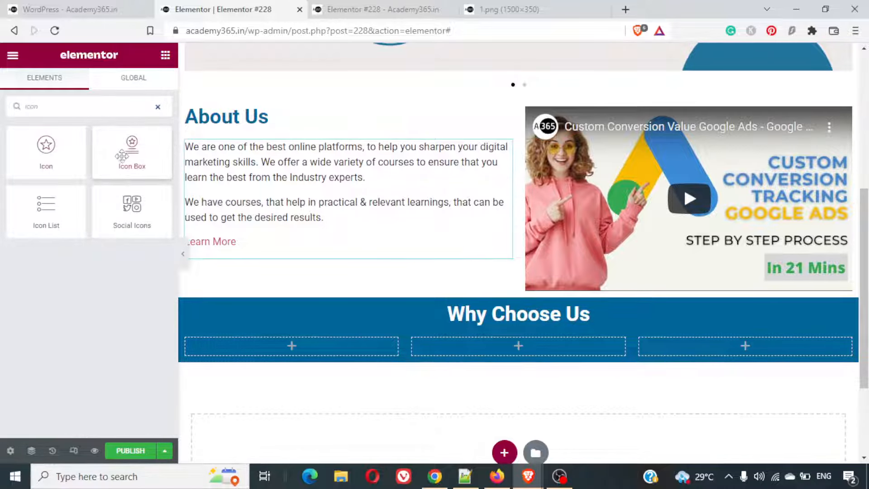
{"action": "left_click_drag", "start_coordinate": [123, 156], "coordinate": [272, 343]}
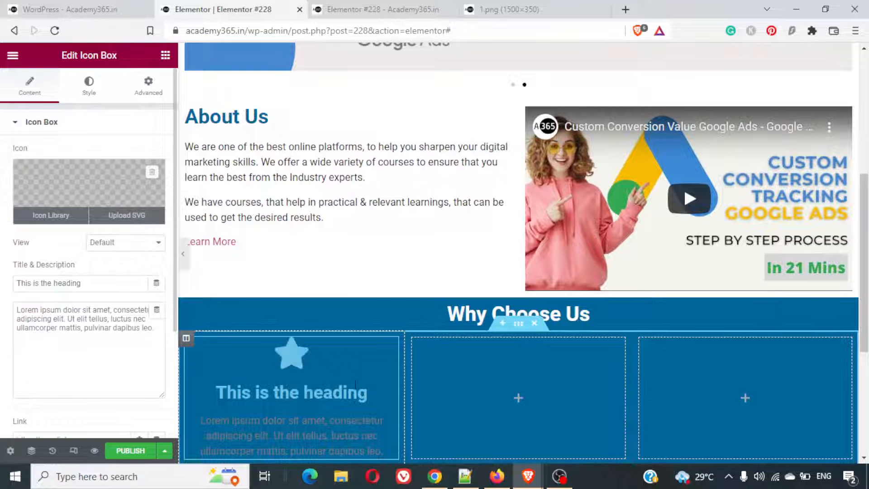
{"action": "scroll", "coordinate": [357, 389], "scroll_direction": "down", "scroll_amount": 4}
{"action": "scroll", "coordinate": [356, 388], "scroll_direction": "up", "scroll_amount": 1}
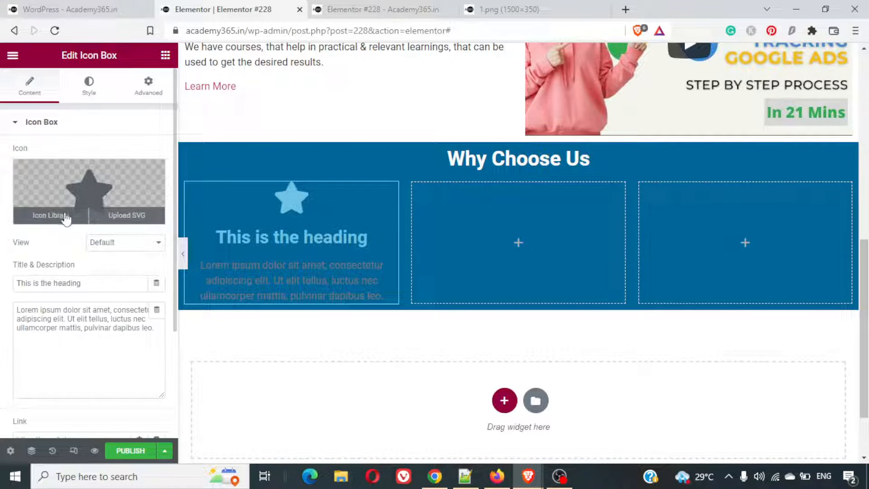
- Check the icon style on the finished example page and replace the icon box's star with the outlined check circle from the icon library
{"action": "left_click", "coordinate": [103, 5]}
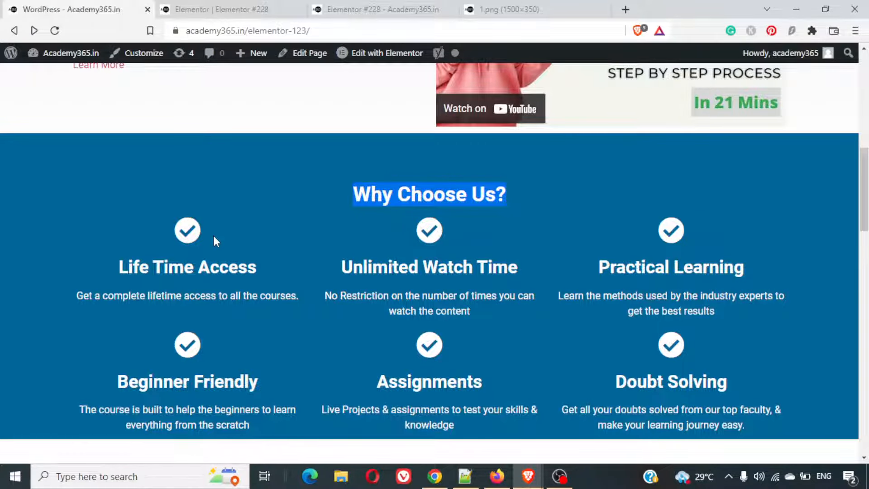
{"action": "left_click", "coordinate": [217, 9]}
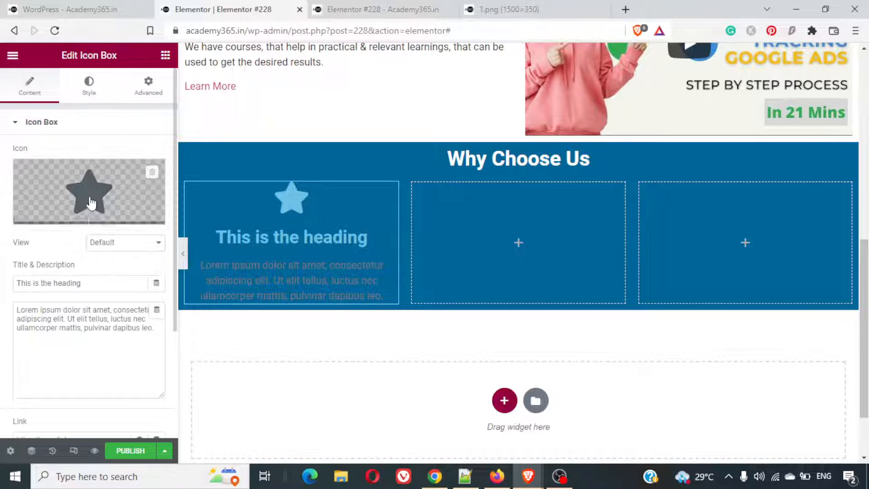
{"action": "mouse_move", "coordinate": [84, 213]}
{"action": "left_click", "coordinate": [51, 216]}
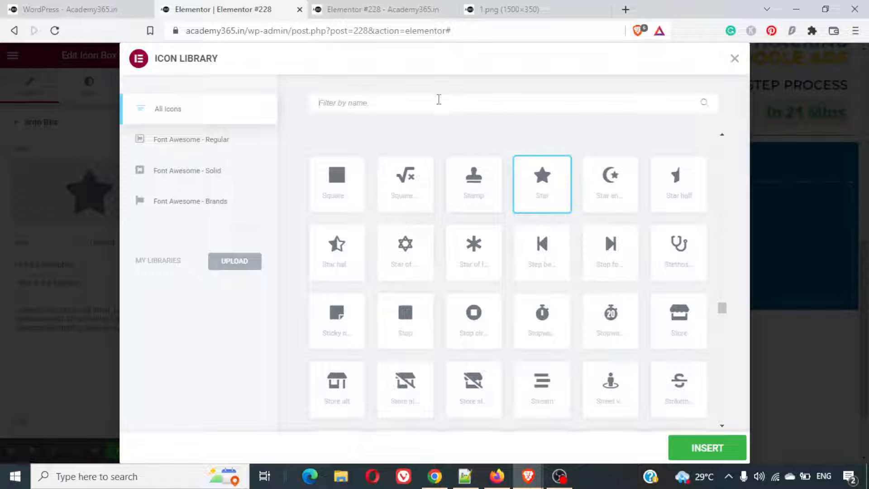
{"action": "type", "text": "check"}
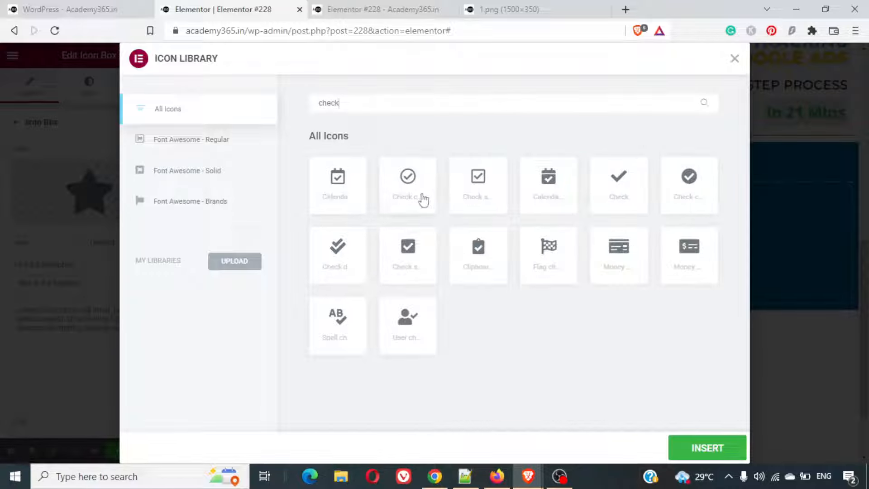
{"action": "left_click", "coordinate": [423, 199]}
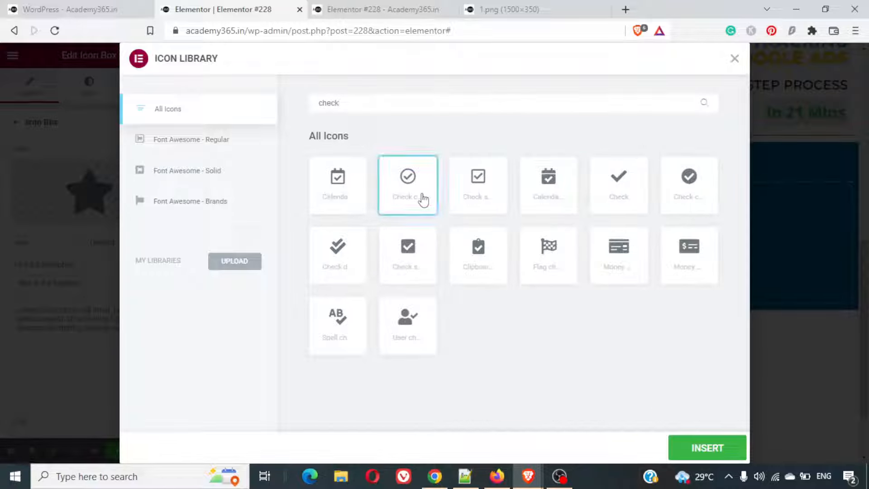
{"action": "left_click", "coordinate": [699, 453]}
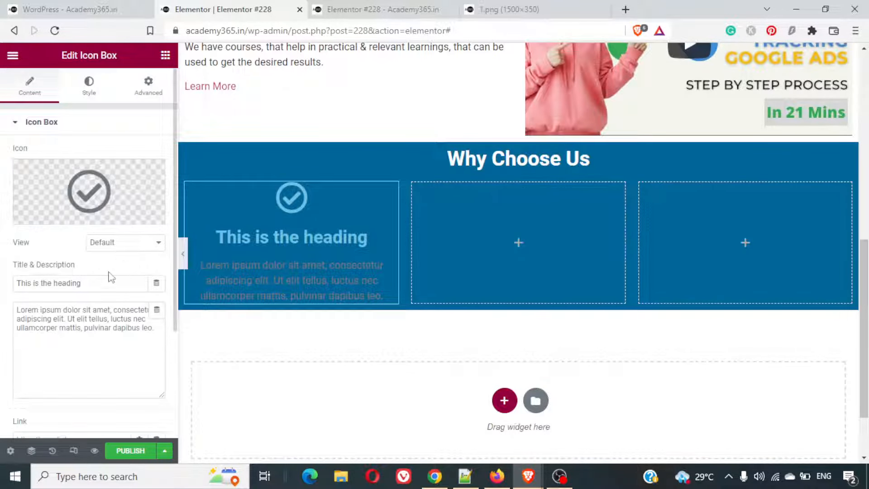
- Copy the title "Life Time Access" from the finished example page into the icon box's title
{"action": "left_click_drag", "start_coordinate": [81, 283], "coordinate": [16, 283]}
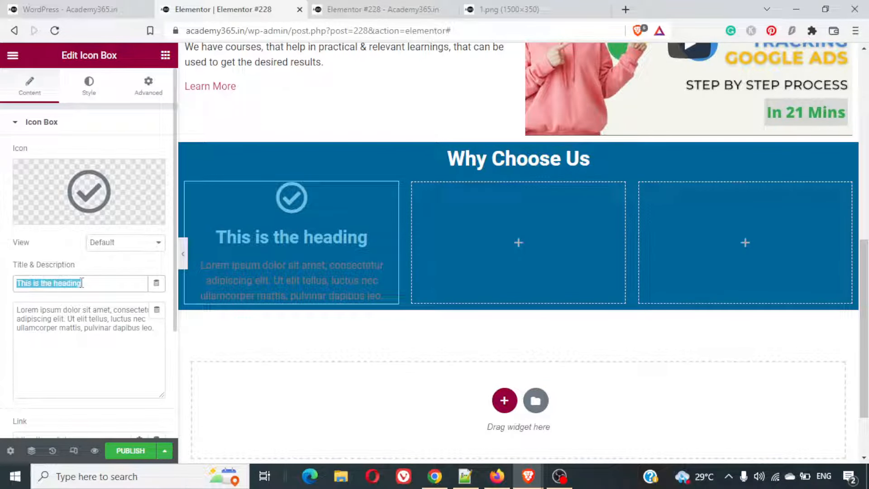
{"action": "left_click", "coordinate": [109, 8]}
{"action": "triple_click", "coordinate": [150, 267]}
{"action": "right_click", "coordinate": [148, 268]}
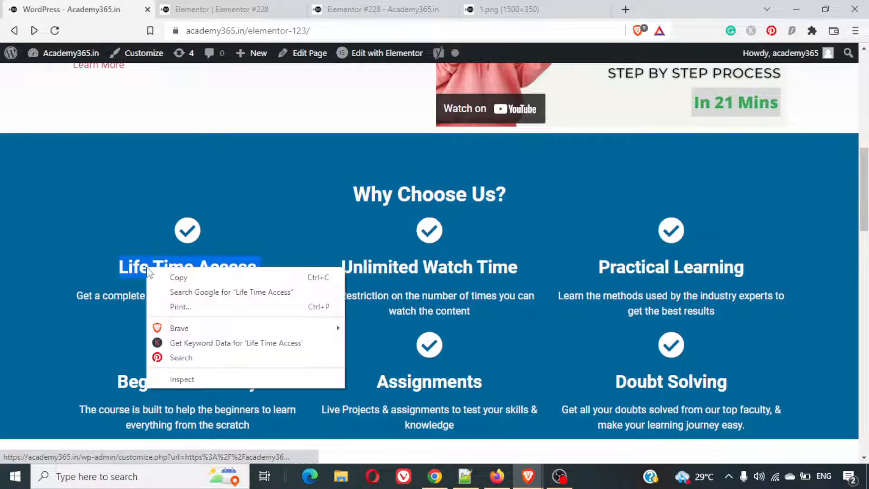
{"action": "left_click", "coordinate": [178, 277]}
{"action": "left_click", "coordinate": [219, 8]}
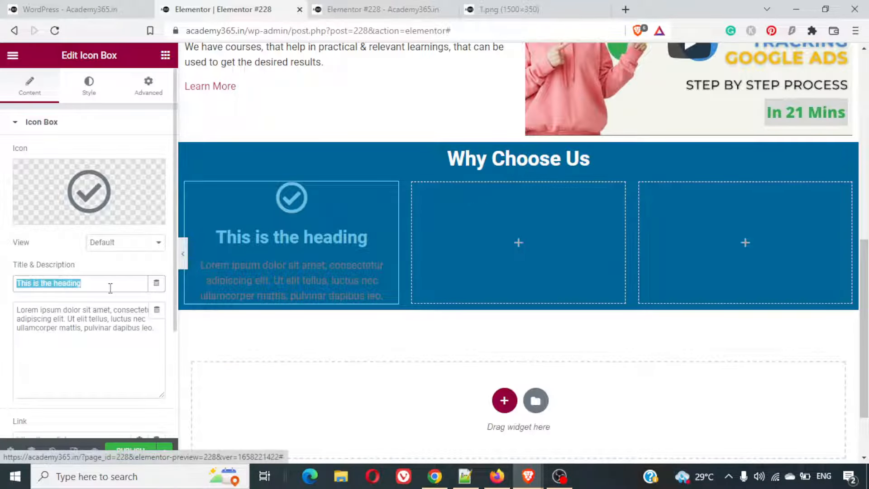
{"action": "key", "text": "ctrl+v"}
- Replace the icon box's description with "Get a complete lifetime access to all the courses." copied from the finished example page
{"action": "left_click", "coordinate": [93, 9]}
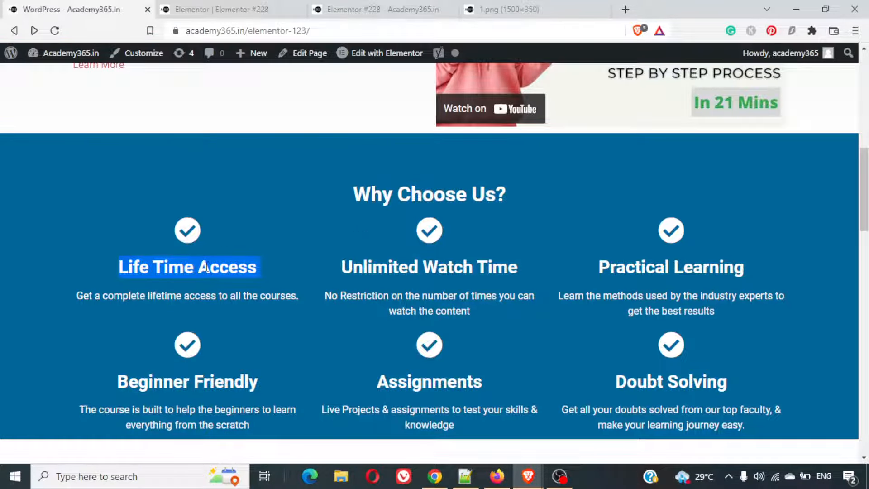
{"action": "triple_click", "coordinate": [199, 294]}
{"action": "left_click", "coordinate": [219, 9]}
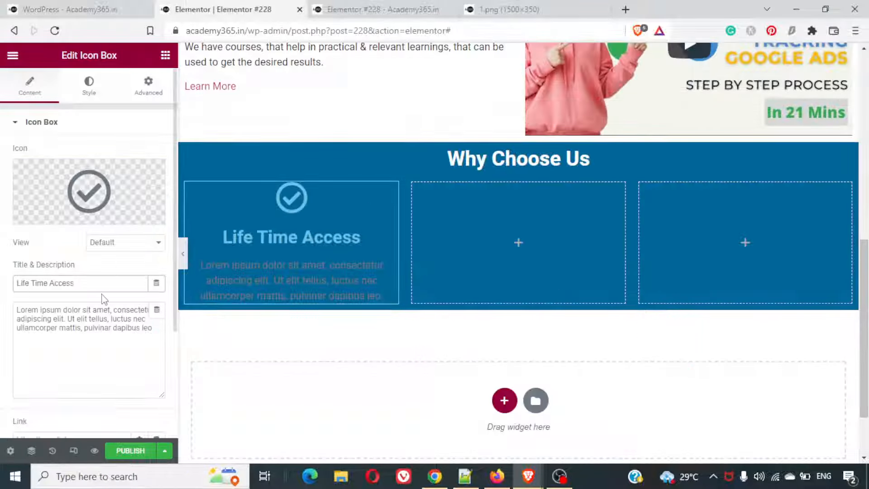
{"action": "triple_click", "coordinate": [104, 308]}
{"action": "key", "text": "ctrl+v"}
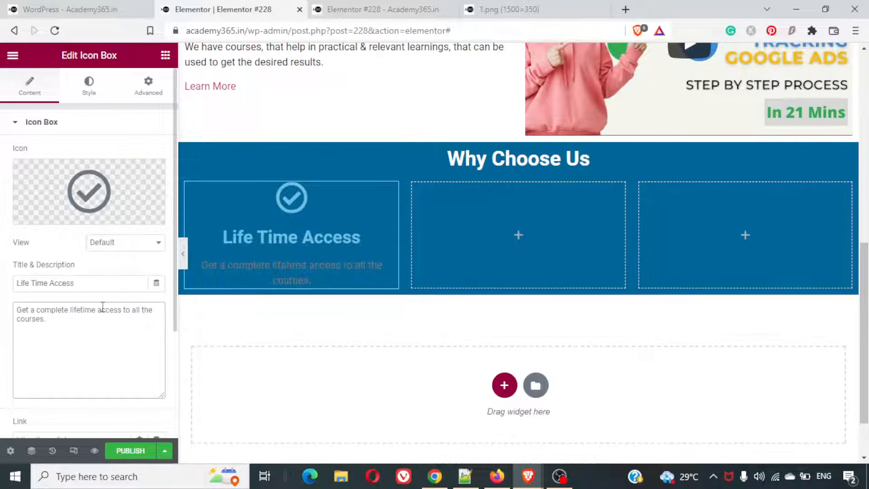
- Set the primary colour of the Life Time Access box's icon to white, #FFFFFF
{"action": "left_click", "coordinate": [89, 97]}
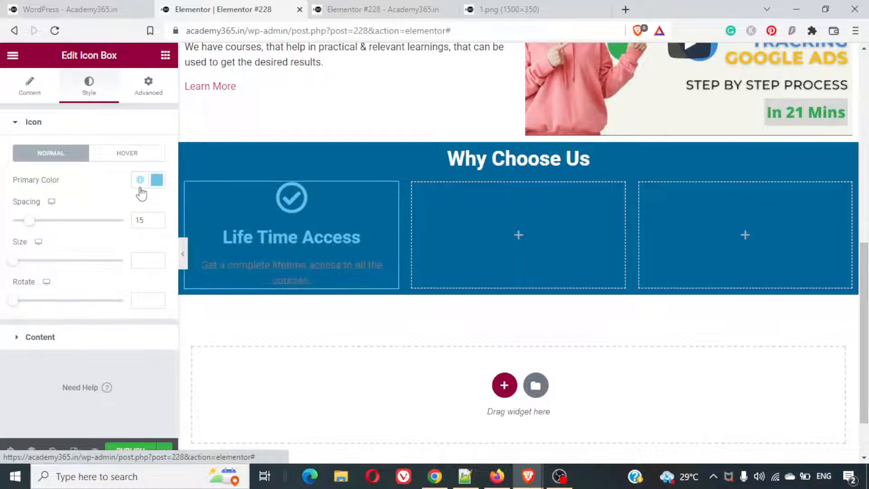
{"action": "left_click", "coordinate": [157, 181]}
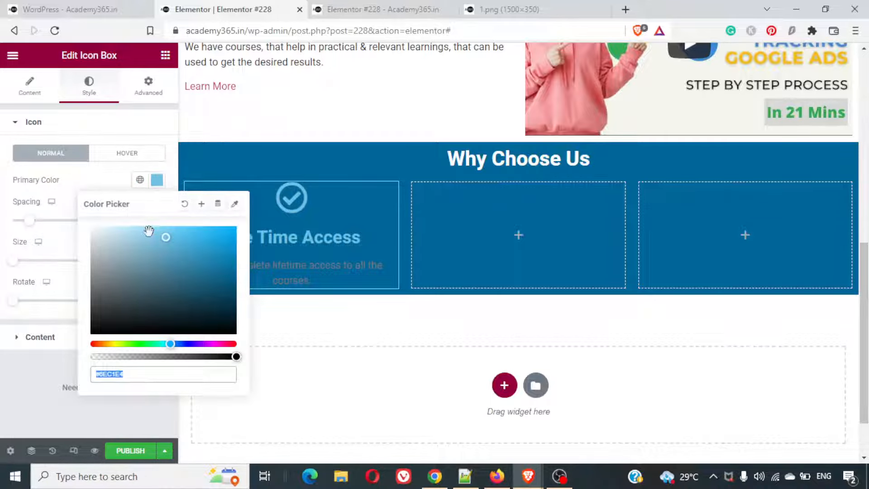
{"action": "left_click_drag", "start_coordinate": [166, 240], "coordinate": [84, 228]}
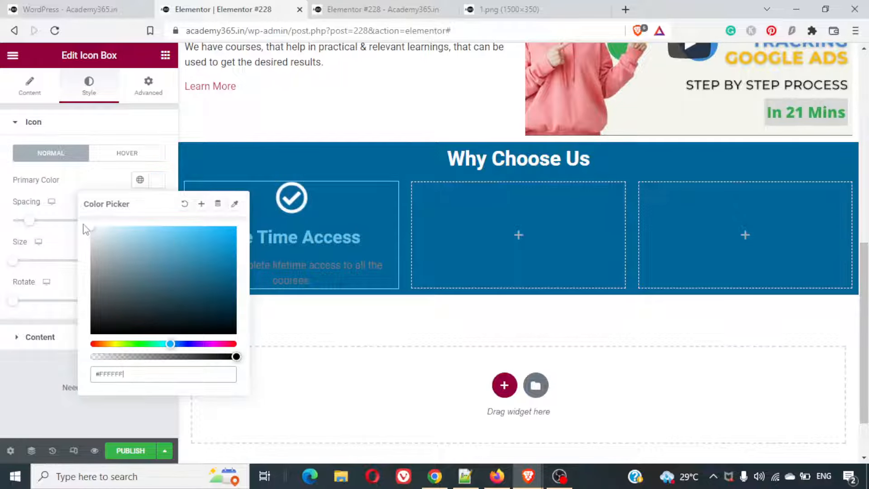
{"action": "left_click", "coordinate": [172, 141]}
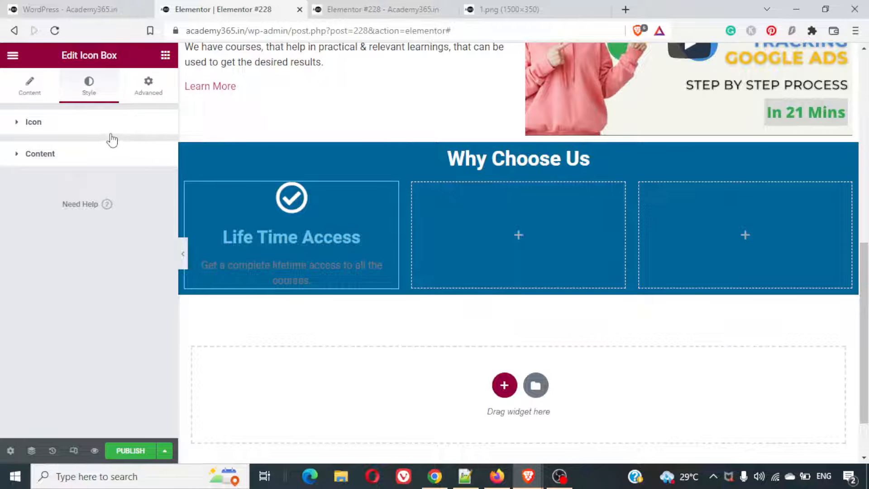
{"action": "left_click", "coordinate": [110, 133]}
{"action": "left_click", "coordinate": [109, 135]}
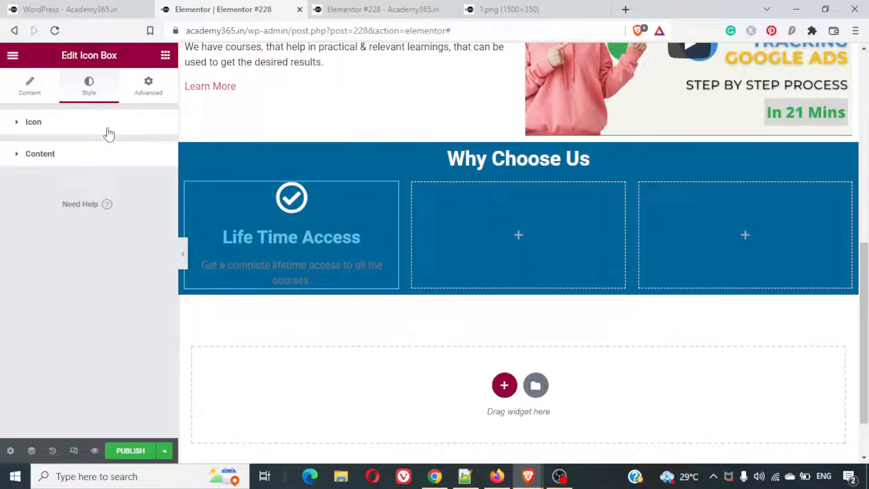
- Set the title colour of the Life Time Access icon box to white, #FFFFFF
{"action": "left_click", "coordinate": [72, 160]}
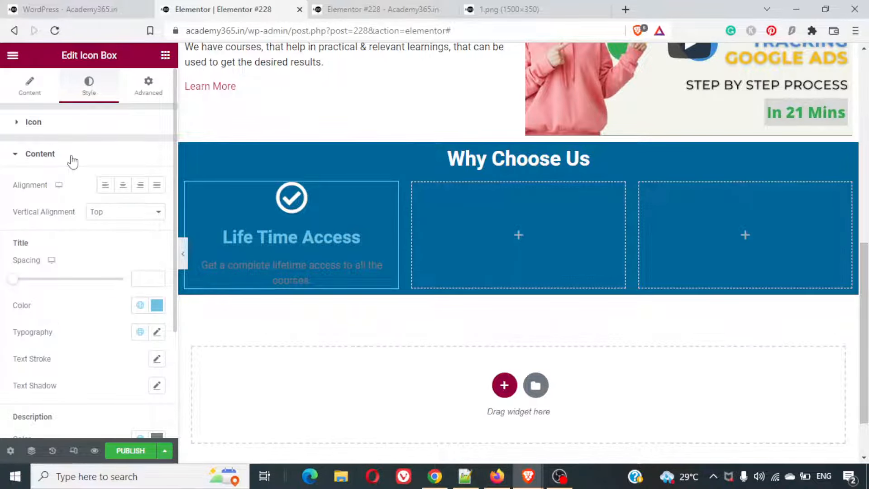
{"action": "left_click", "coordinate": [156, 305]}
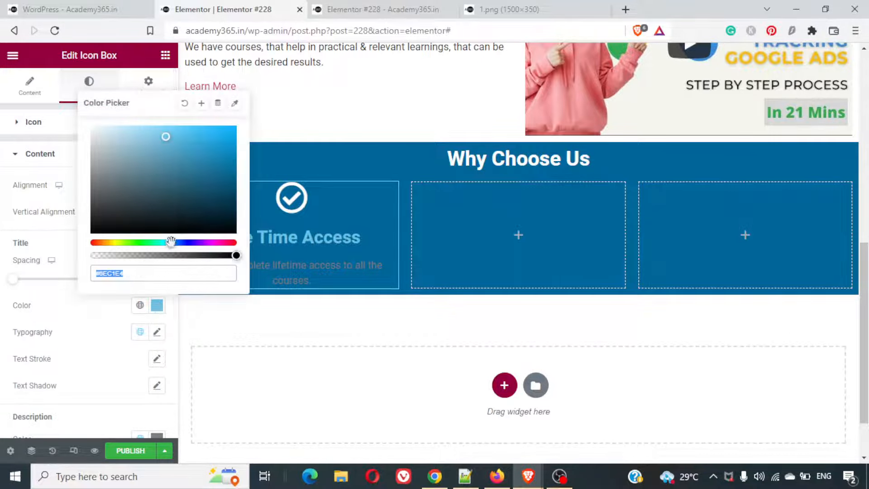
{"action": "left_click_drag", "start_coordinate": [163, 140], "coordinate": [89, 132]}
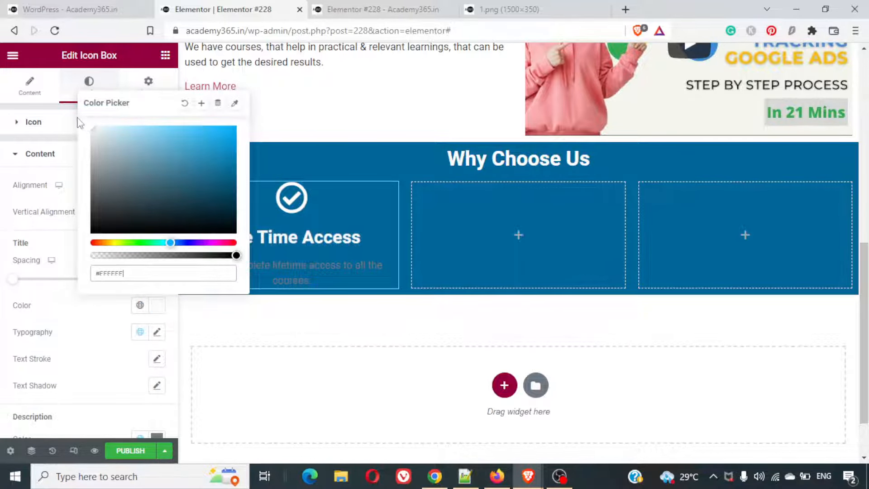
{"action": "left_click", "coordinate": [57, 128]}
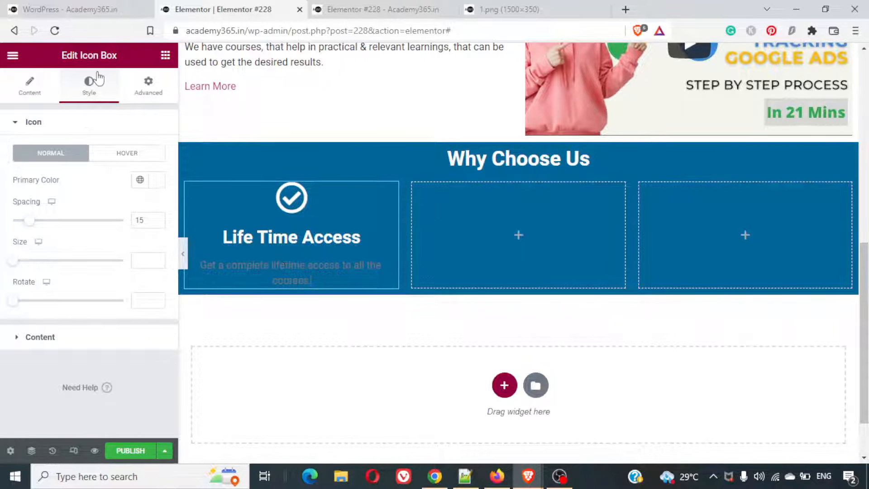
- Set the description colour of the Life Time Access icon box to white, #FFFFFF
{"action": "left_click", "coordinate": [65, 132]}
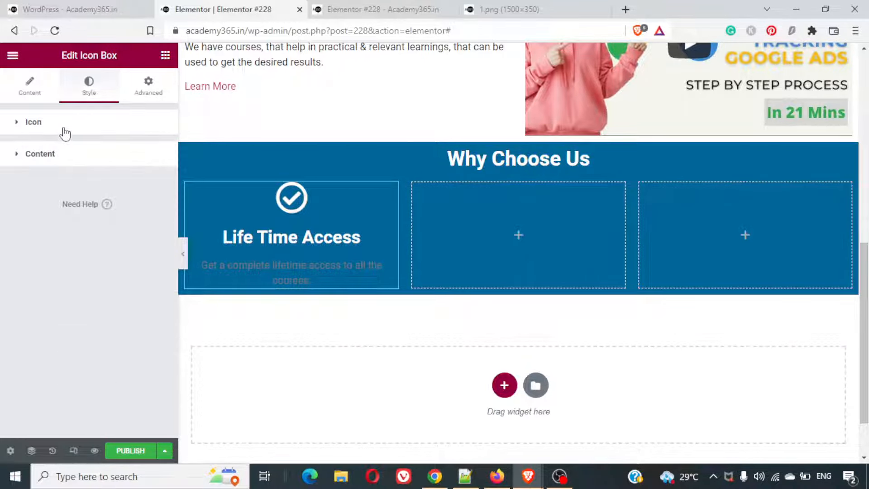
{"action": "left_click", "coordinate": [61, 156]}
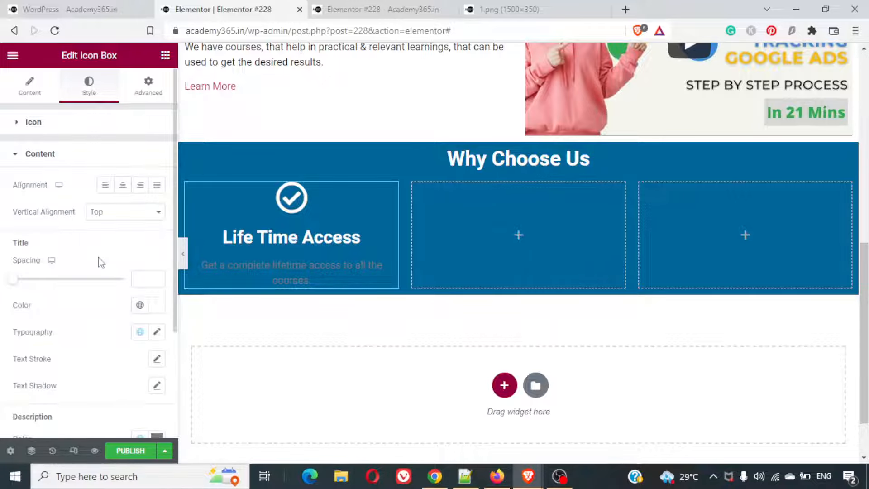
{"action": "scroll", "coordinate": [101, 262], "scroll_direction": "down", "scroll_amount": 3}
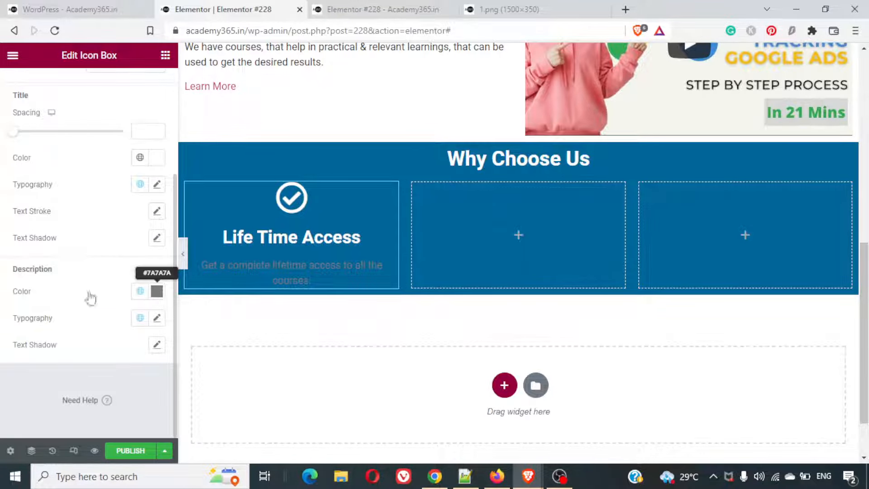
{"action": "double_click", "coordinate": [52, 270]}
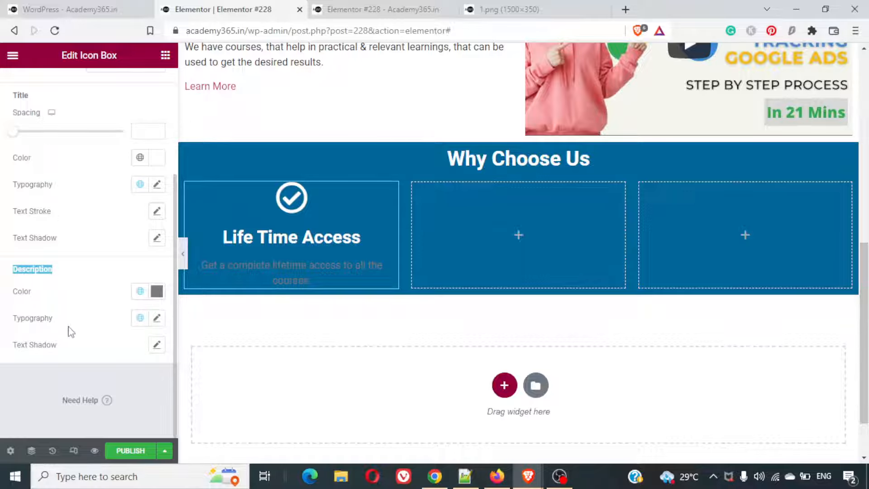
{"action": "left_click", "coordinate": [156, 292]}
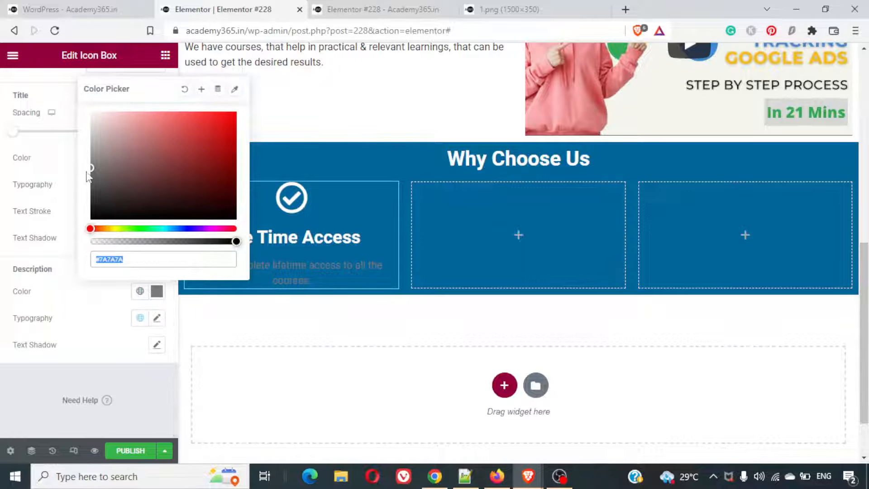
{"action": "type", "text": "#EFEFEF"}
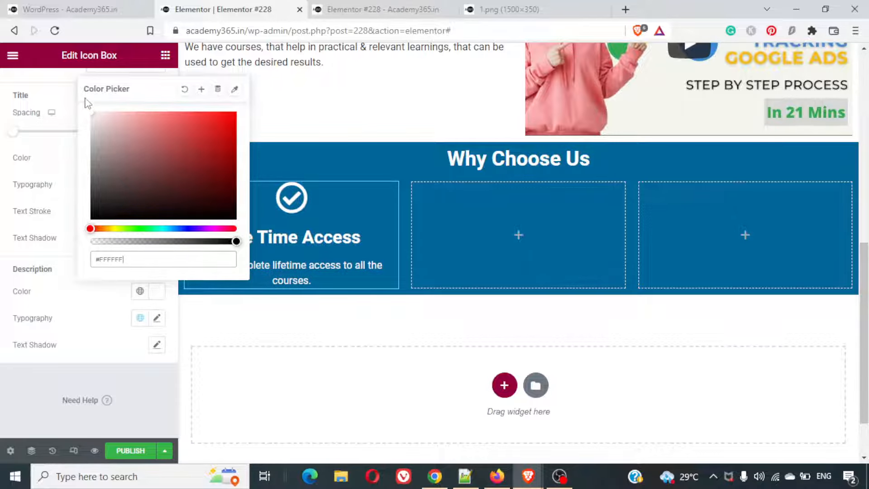
{"action": "left_click", "coordinate": [37, 381]}
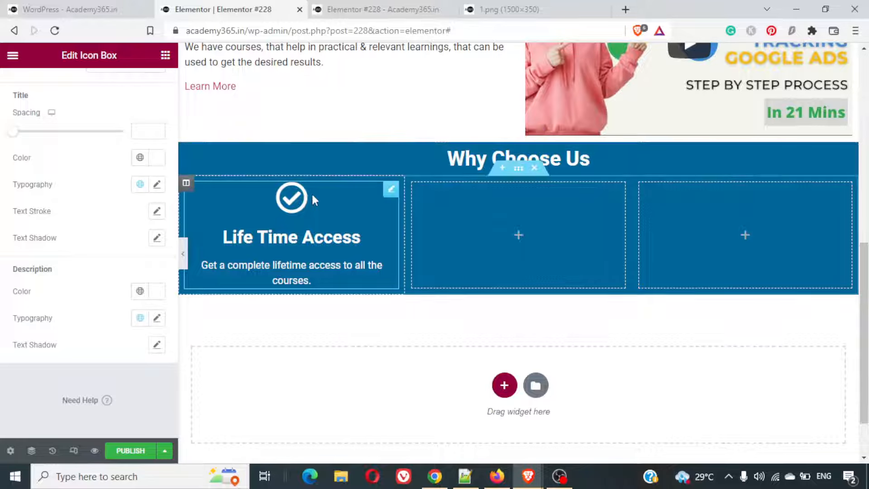
- Duplicate the Life Time Access icon box into the second and third columns and duplicate the whole three-column section below
{"action": "left_click", "coordinate": [388, 192]}
{"action": "key", "text": "ctrl+d"}
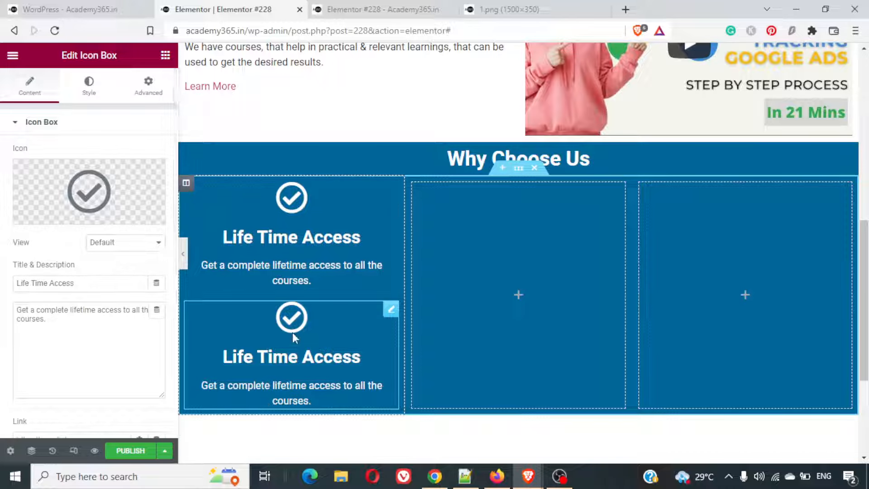
{"action": "mouse_move", "coordinate": [392, 316]}
{"action": "left_mouse_down"}
{"action": "mouse_move", "coordinate": [523, 283]}
{"action": "mouse_move", "coordinate": [536, 235]}
{"action": "left_mouse_up"}
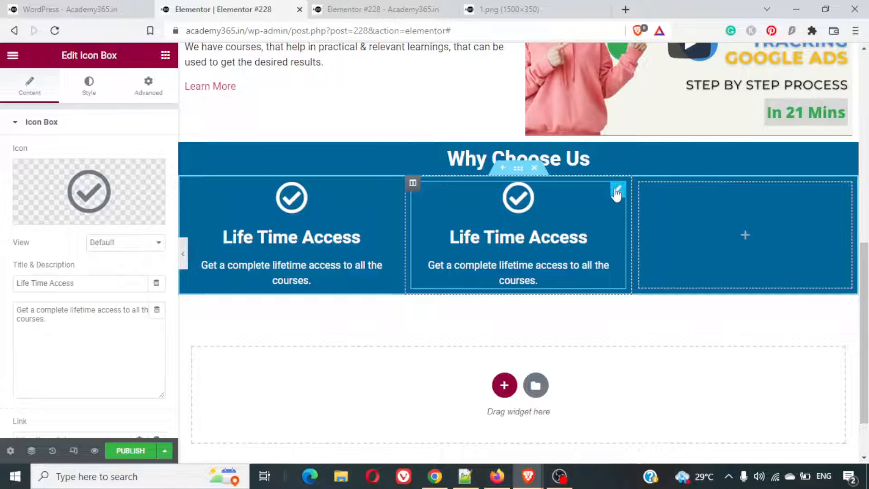
{"action": "key", "text": "ctrl+d"}
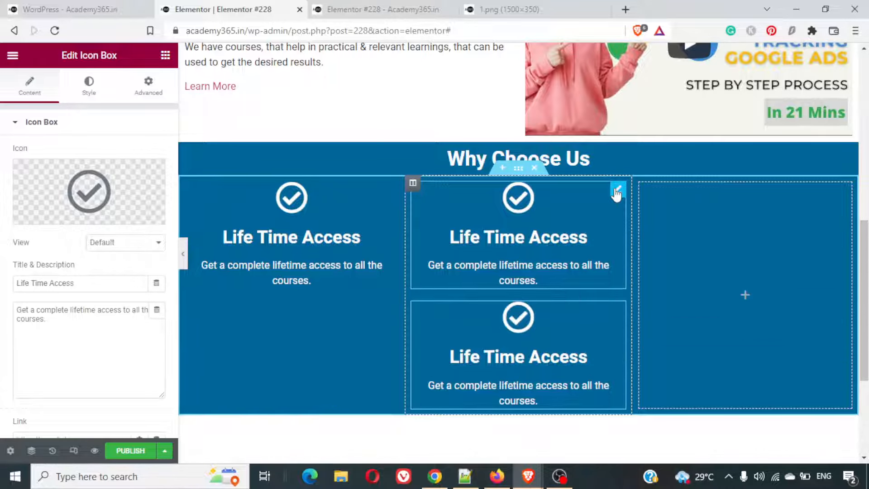
{"action": "left_click_drag", "start_coordinate": [618, 313], "coordinate": [721, 215]}
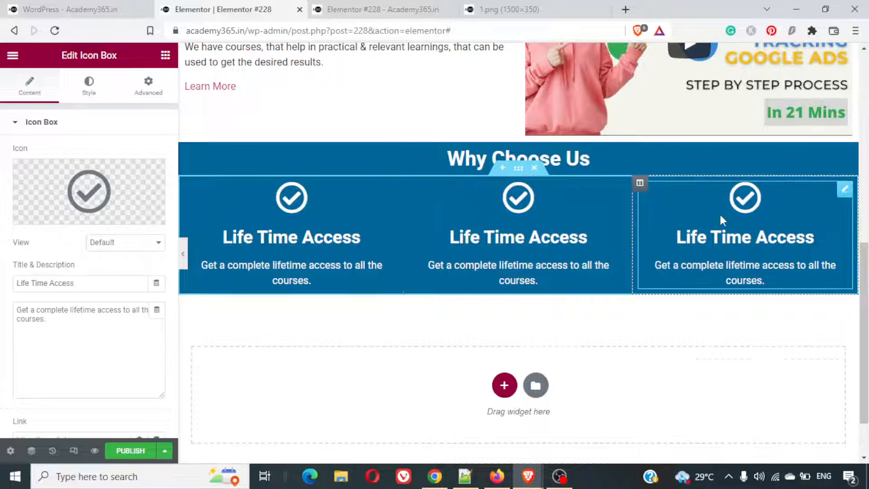
{"action": "left_click", "coordinate": [517, 171]}
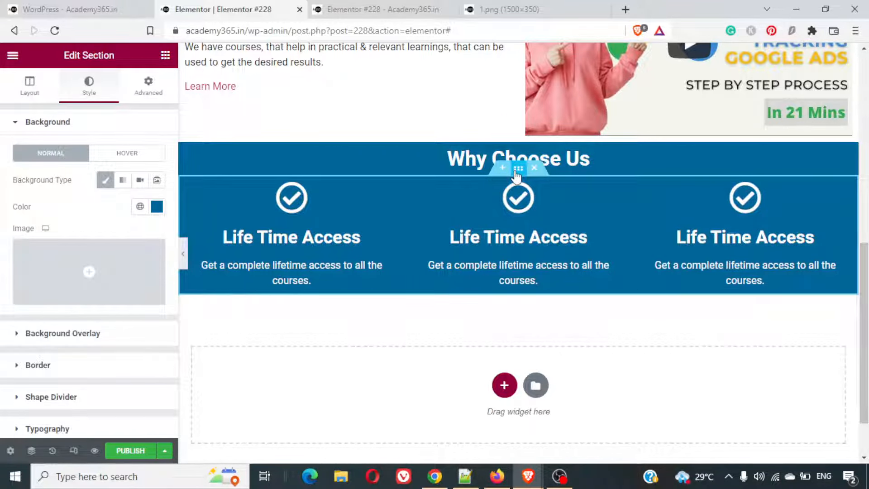
{"action": "key", "text": "ctrl+d"}
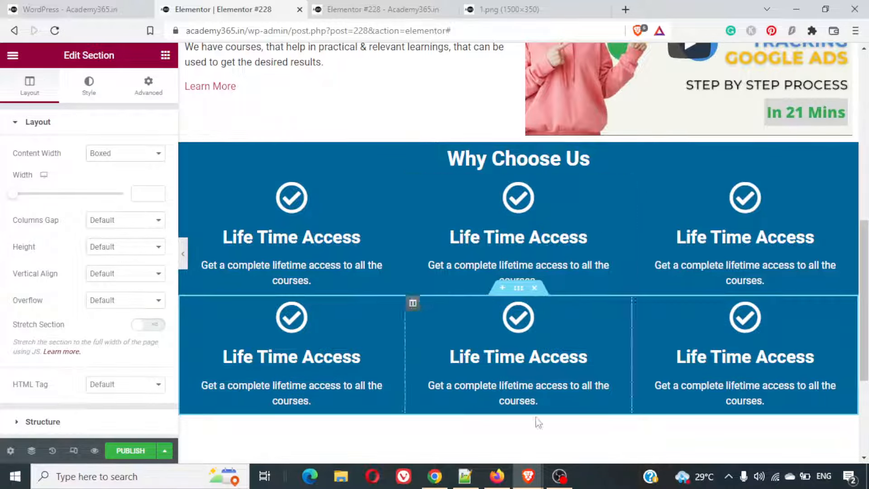
- Check the Why Choose Us section on the finished example page and add a Spacer above the Why Choose Us heading to match
{"action": "left_click", "coordinate": [70, 6]}
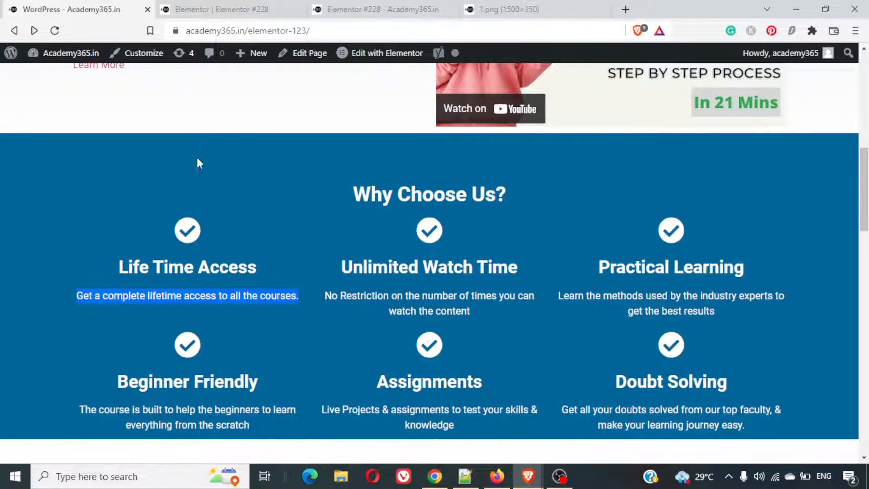
{"action": "left_click", "coordinate": [303, 285]}
{"action": "scroll", "coordinate": [302, 285], "scroll_direction": "down", "scroll_amount": 2}
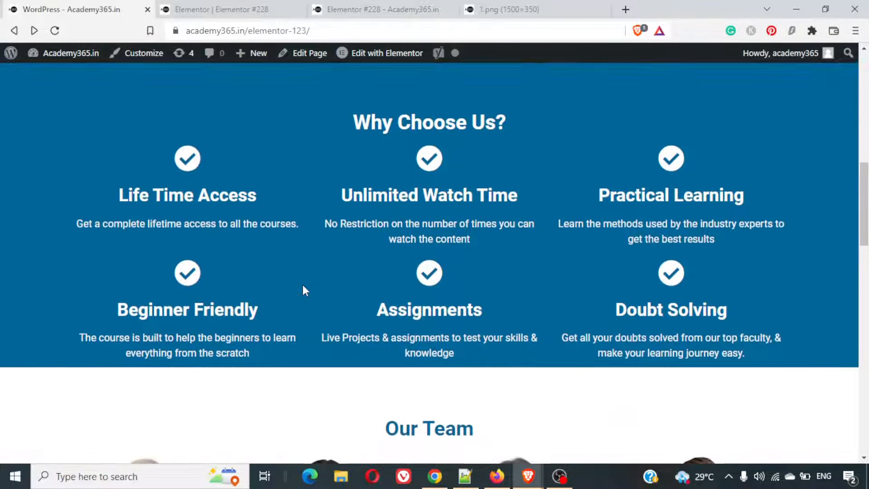
{"action": "scroll", "coordinate": [304, 286], "scroll_direction": "down", "scroll_amount": 1}
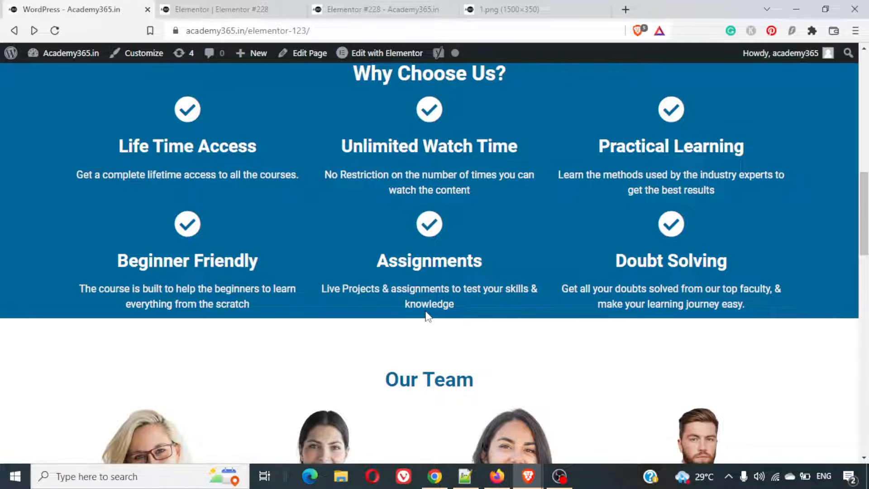
{"action": "scroll", "coordinate": [427, 316], "scroll_direction": "up", "scroll_amount": 5}
{"action": "scroll", "coordinate": [424, 308], "scroll_direction": "down", "scroll_amount": 1}
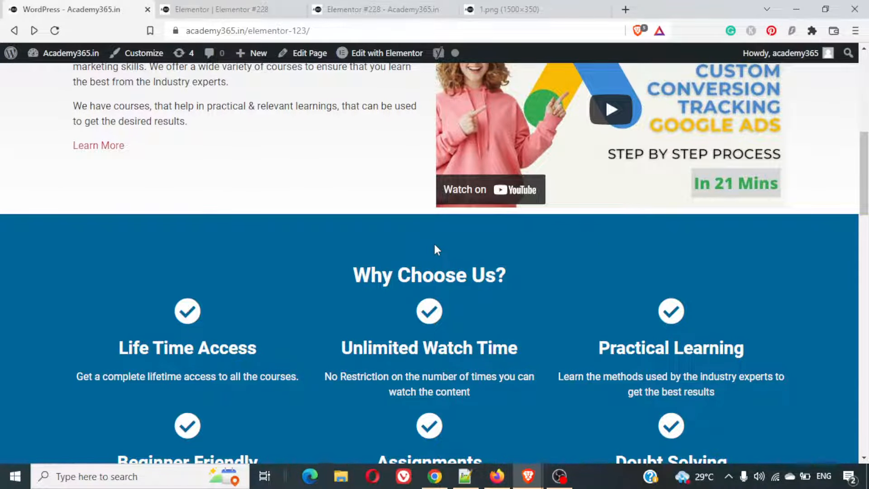
{"action": "left_click", "coordinate": [266, 6]}
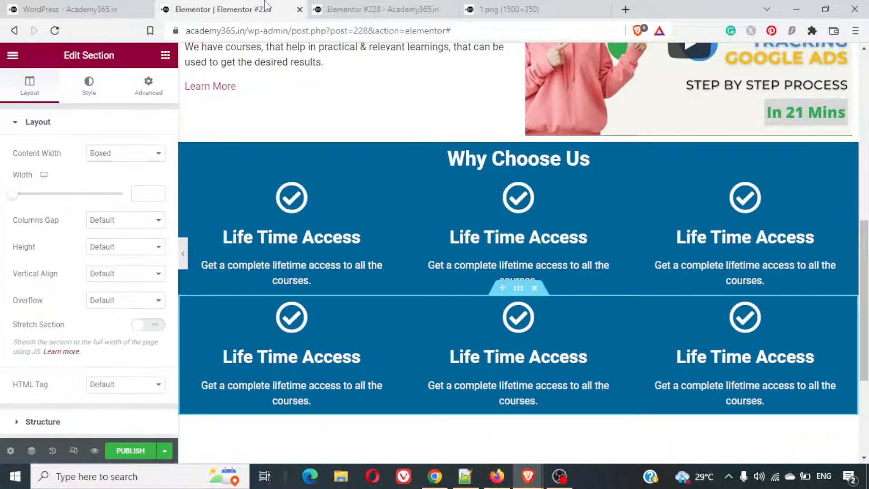
{"action": "left_click", "coordinate": [5, 57]}
{"action": "left_click", "coordinate": [166, 58]}
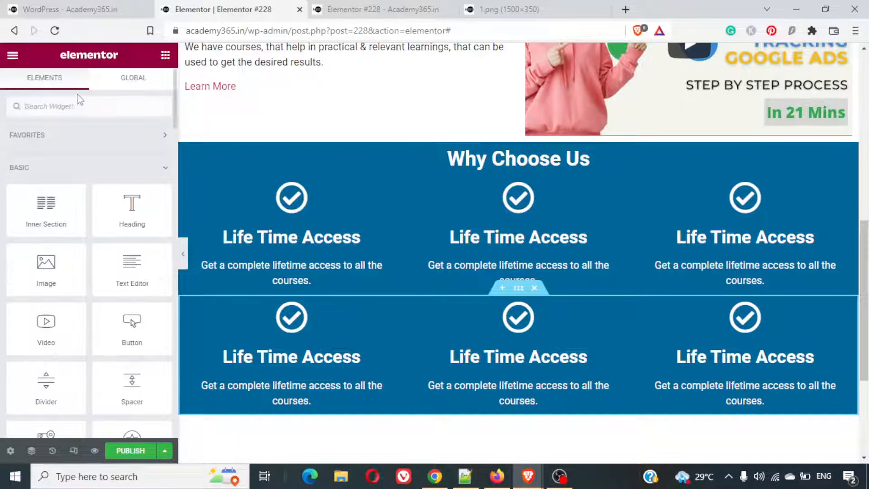
{"action": "type", "text": "sp"}
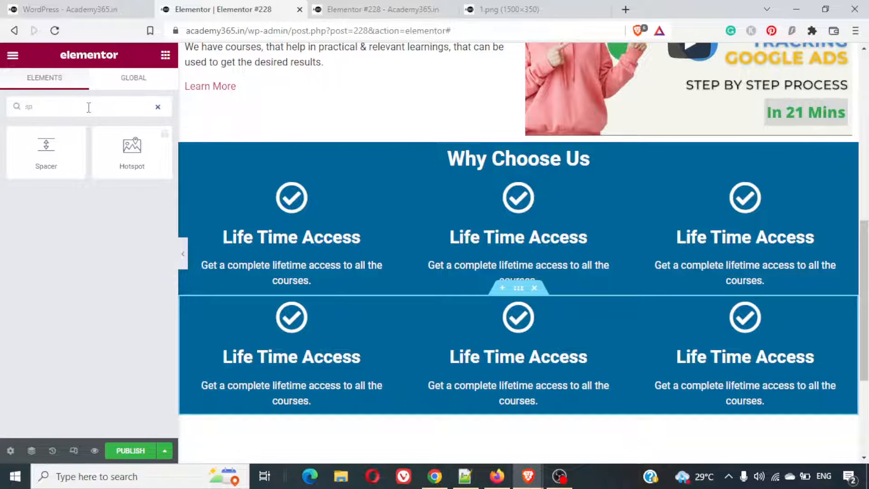
{"action": "left_click_drag", "start_coordinate": [46, 147], "coordinate": [495, 159]}
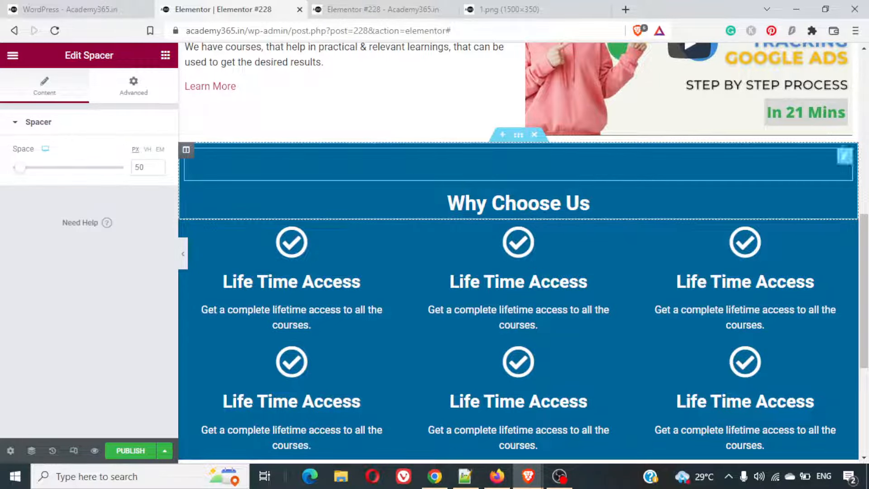
{"action": "scroll", "coordinate": [389, 280], "scroll_direction": "up", "scroll_amount": 5}
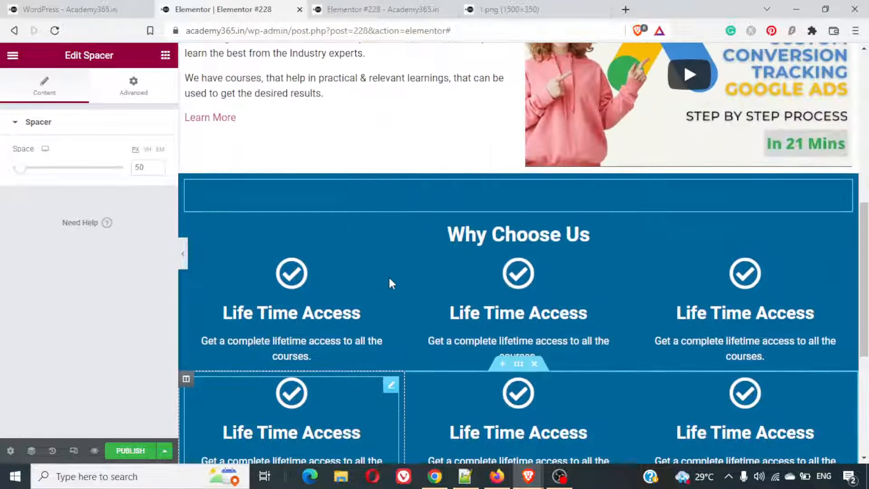
{"action": "scroll", "coordinate": [389, 280], "scroll_direction": "down", "scroll_amount": 5}
{"action": "scroll", "coordinate": [390, 279], "scroll_direction": "up", "scroll_amount": 4}
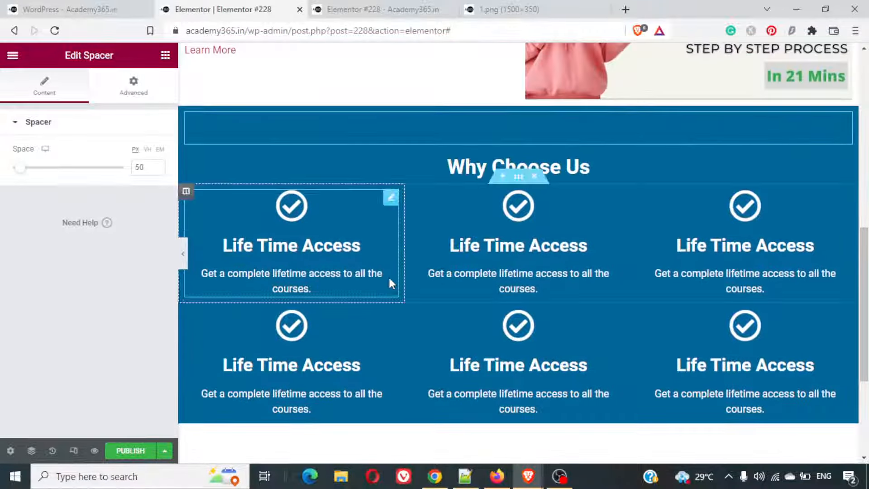
- Replace the title of the first row's middle icon box with "Unlimited Watch Time" copied from the finished example page
{"action": "left_click", "coordinate": [64, 7]}
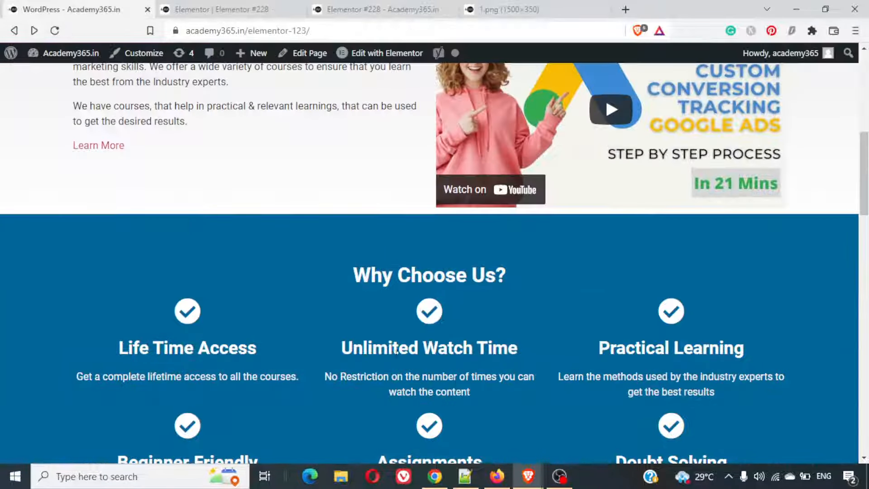
{"action": "triple_click", "coordinate": [412, 348]}
{"action": "right_click", "coordinate": [412, 348]}
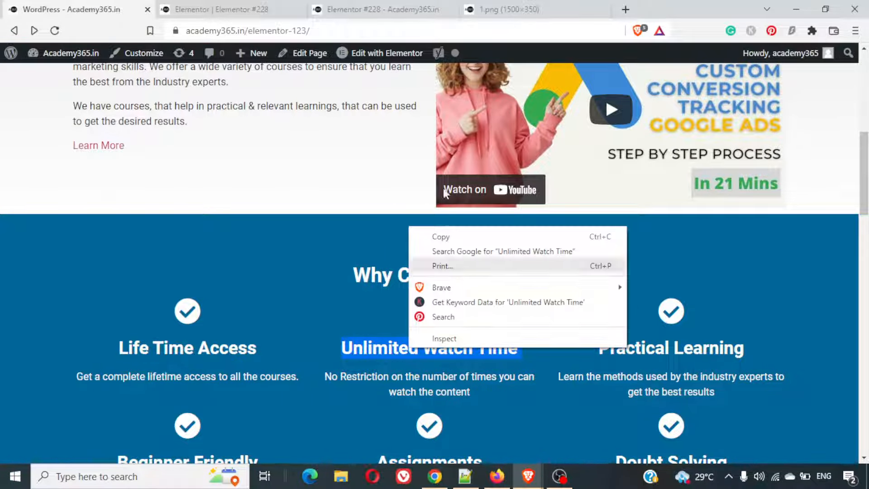
{"action": "left_click", "coordinate": [443, 236]}
{"action": "scroll", "coordinate": [553, 312], "scroll_direction": "down", "scroll_amount": 10}
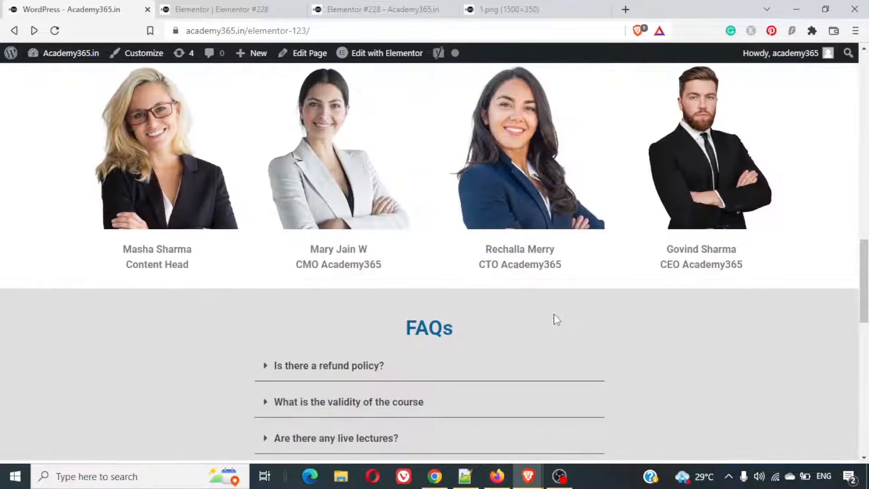
{"action": "scroll", "coordinate": [553, 311], "scroll_direction": "up", "scroll_amount": 10}
{"action": "scroll", "coordinate": [553, 312], "scroll_direction": "down", "scroll_amount": 1}
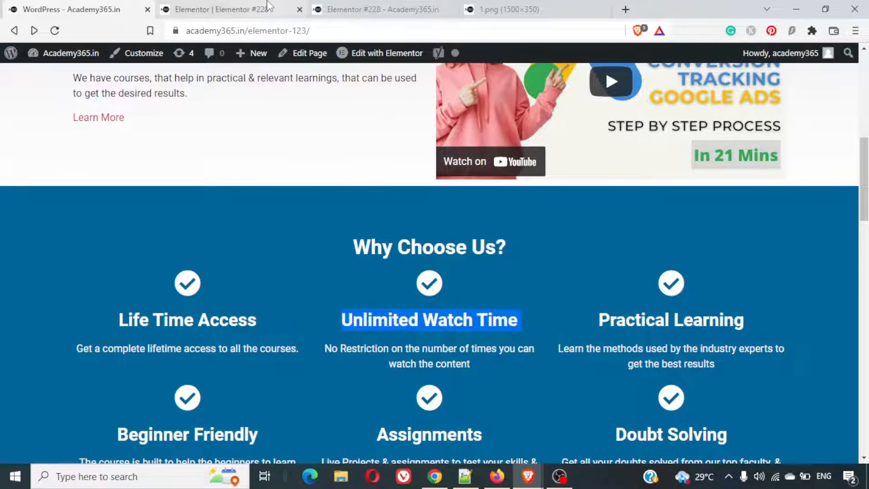
{"action": "left_click", "coordinate": [222, 9]}
{"action": "left_click", "coordinate": [531, 246]}
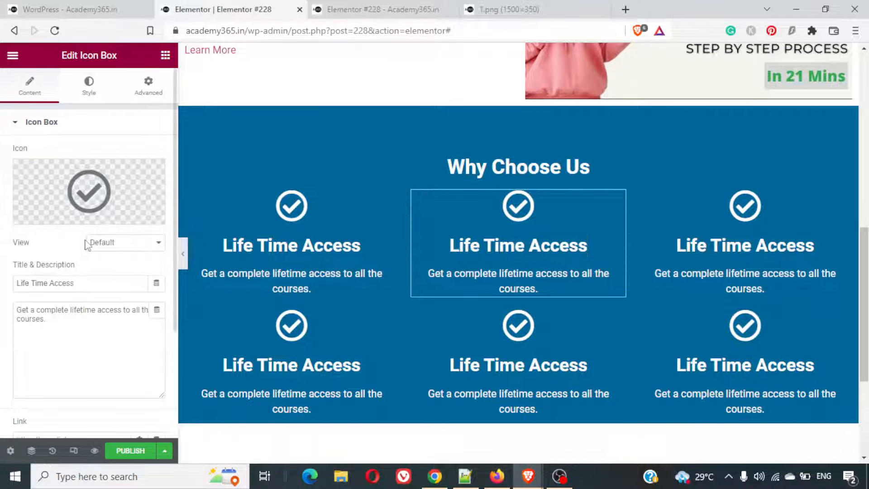
{"action": "key", "text": "ctrl+a"}
{"action": "key", "text": "ctrl+v"}
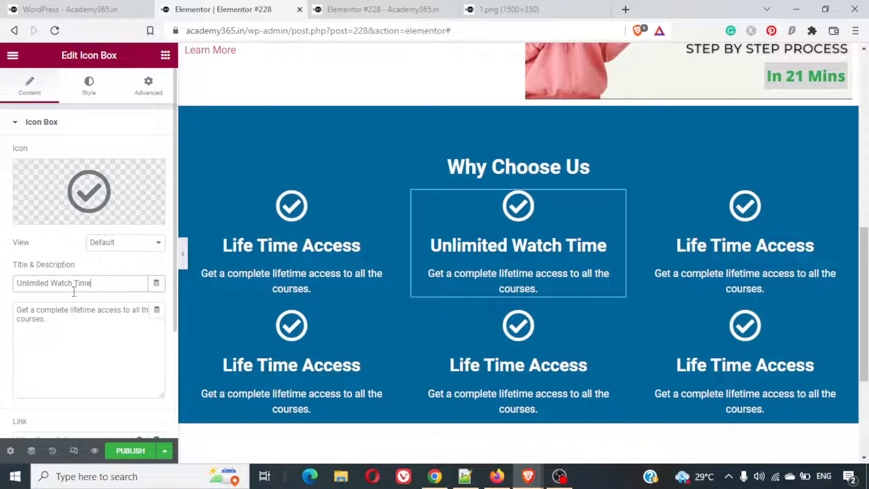
- Replace the Unlimited Watch Time description with "No Restriction on the number of times you can watch the content" copied from the example, ending with a period
{"action": "left_click", "coordinate": [68, 9]}
{"action": "triple_click", "coordinate": [452, 358]}
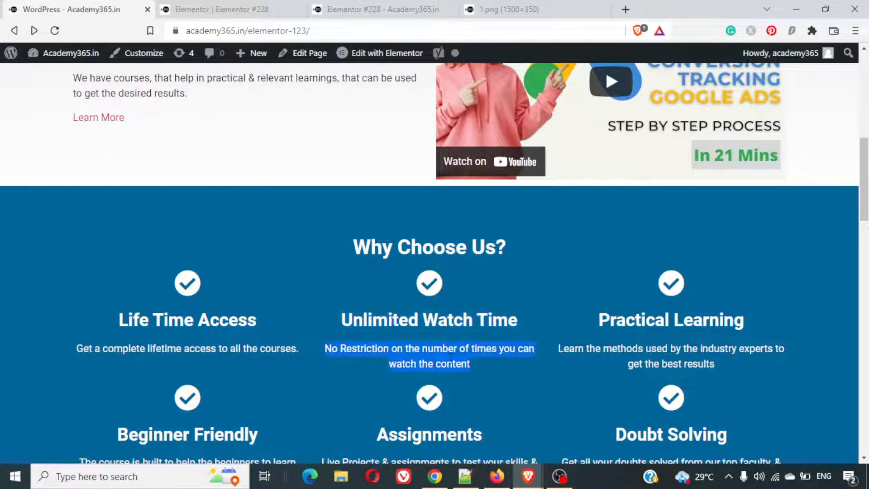
{"action": "right_click", "coordinate": [451, 358]}
{"action": "left_click", "coordinate": [509, 248]}
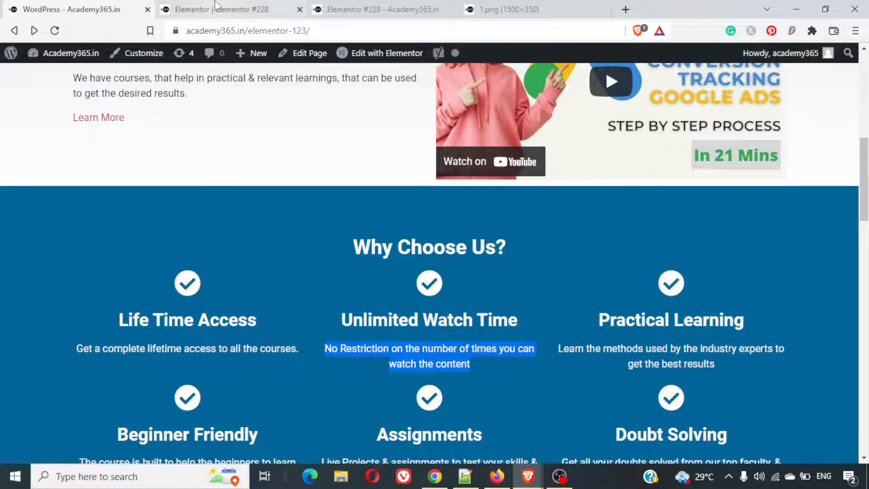
{"action": "left_click", "coordinate": [222, 9]}
{"action": "left_click", "coordinate": [75, 332]}
{"action": "key", "text": "ctrl+a"}
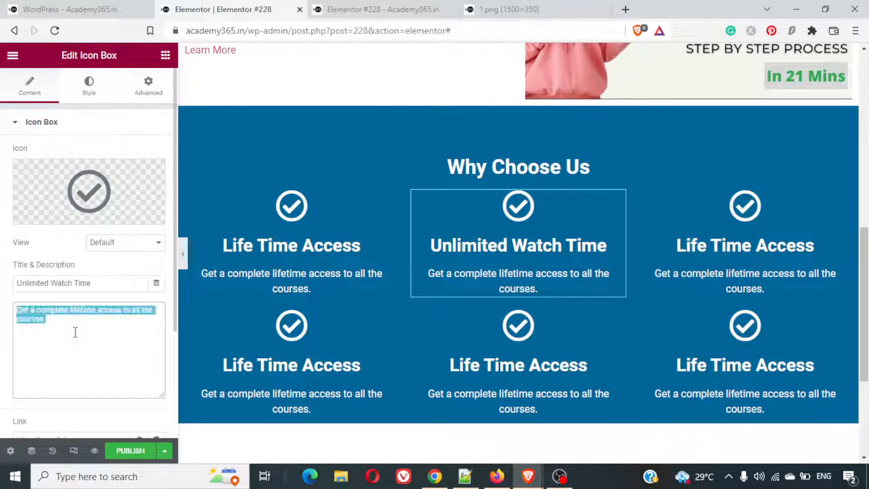
{"action": "key", "text": "ctrl+v"}
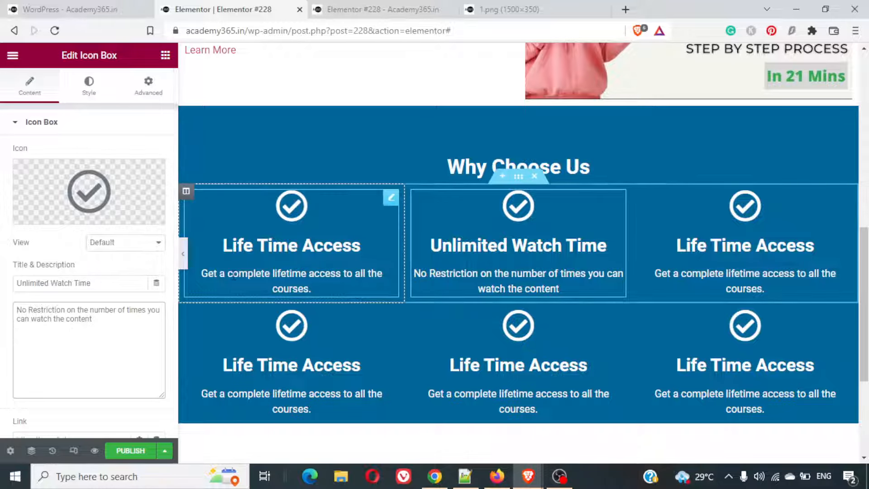
{"action": "type", "text": "."}
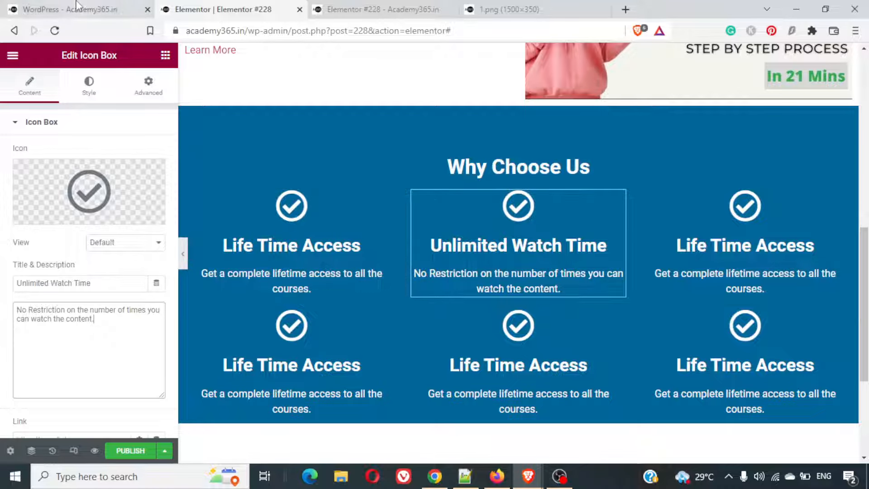
- Replace the title of the first row's third icon box with "Practical Learning" copied from the finished example page
{"action": "left_click", "coordinate": [95, 15]}
{"action": "triple_click", "coordinate": [650, 329]}
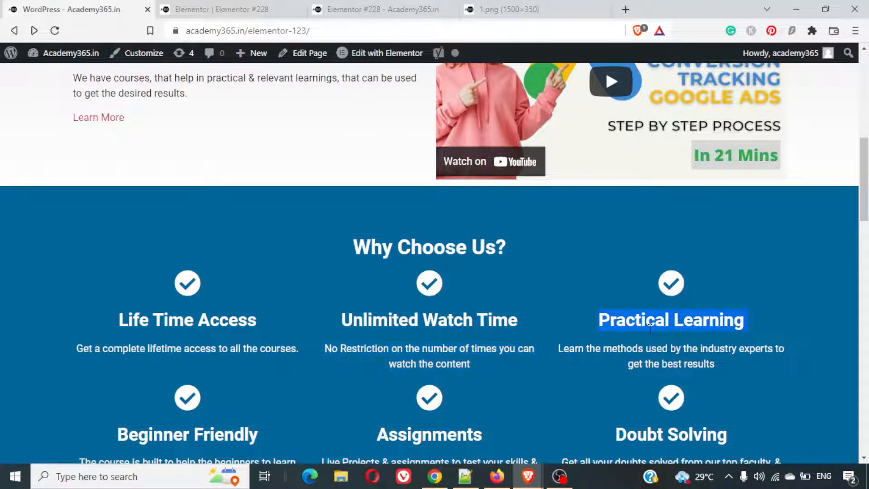
{"action": "key", "text": "ctrl+Tab"}
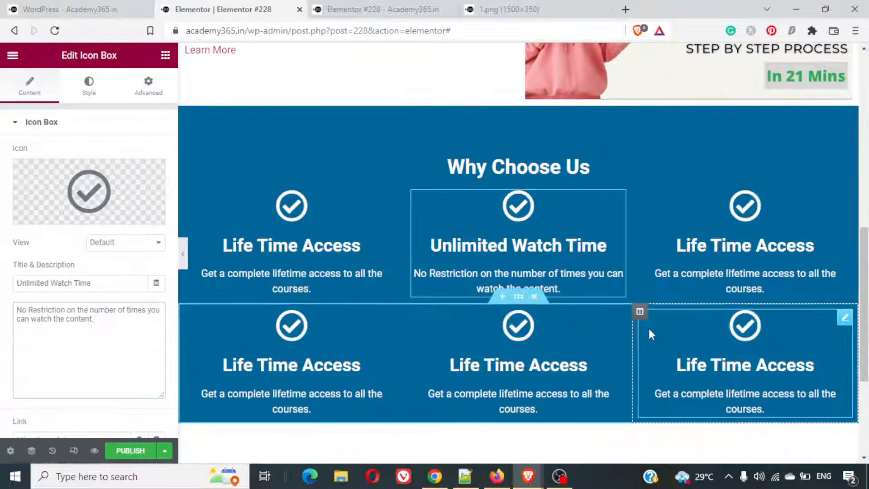
{"action": "left_click", "coordinate": [751, 230]}
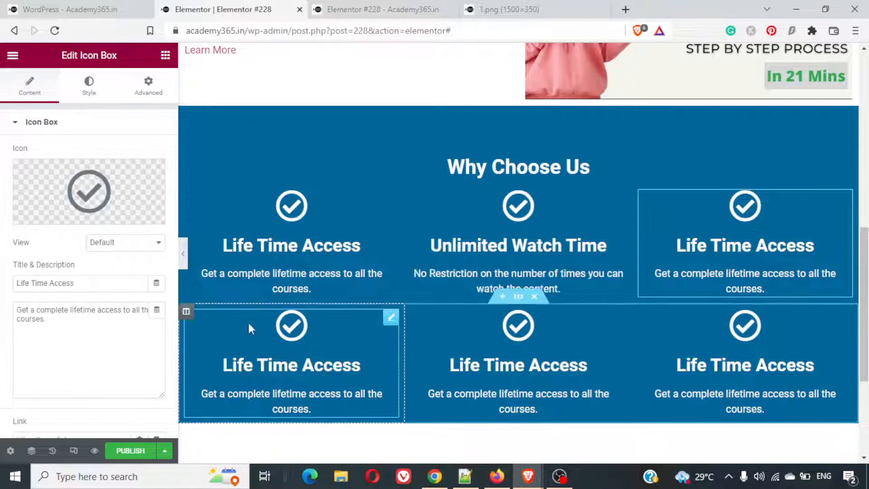
{"action": "triple_click", "coordinate": [60, 281]}
{"action": "key", "text": "ctrl+v"}
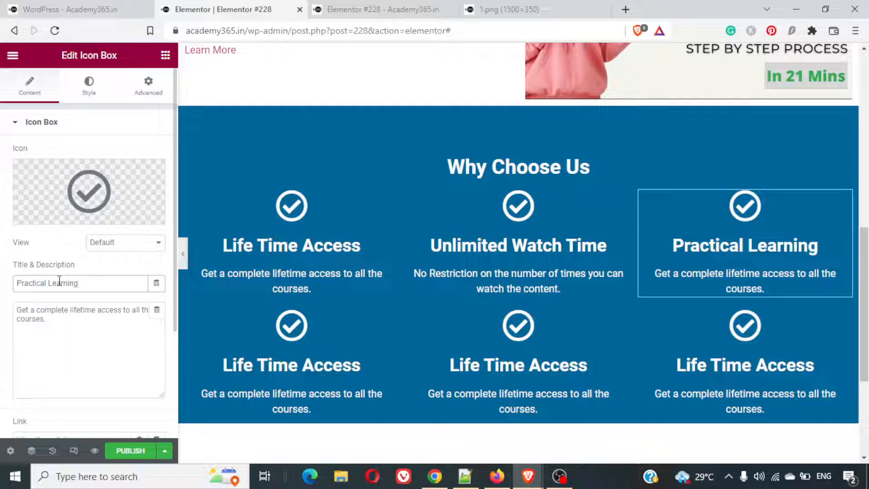
- Replace the Practical Learning description with the example's "Learn the methods used by the industry experts to get the best results", ending with a period
{"action": "key", "text": "ctrl+shift+Tab"}
{"action": "triple_click", "coordinate": [664, 354]}
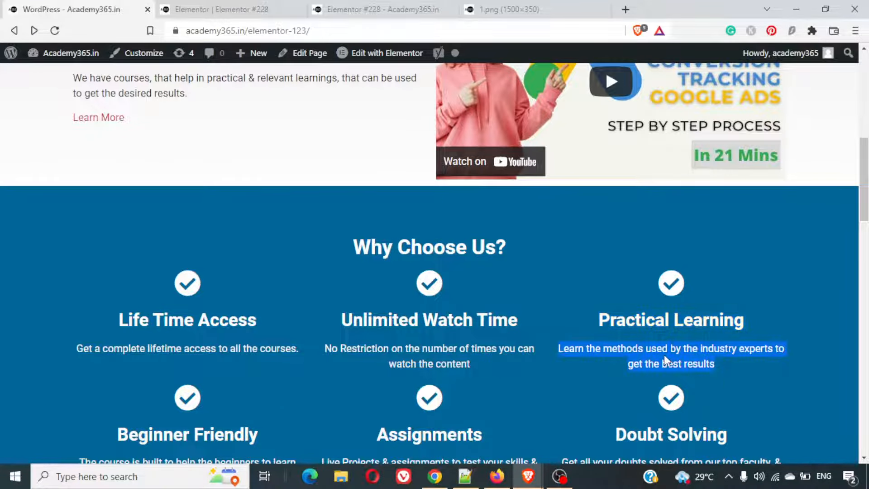
{"action": "right_click", "coordinate": [665, 354]}
{"action": "left_click", "coordinate": [615, 243]}
{"action": "left_click", "coordinate": [229, 5]}
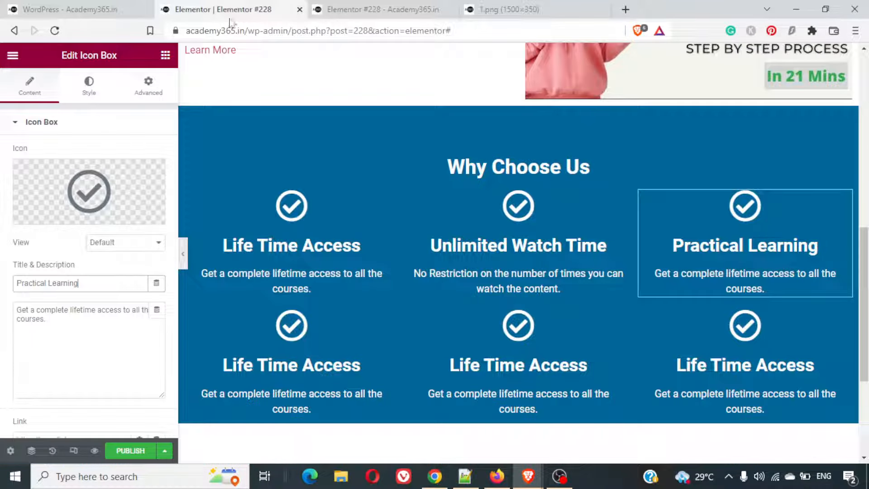
{"action": "left_click", "coordinate": [79, 330]}
{"action": "key", "text": "ctrl+a"}
{"action": "key", "text": "ctrl+v"}
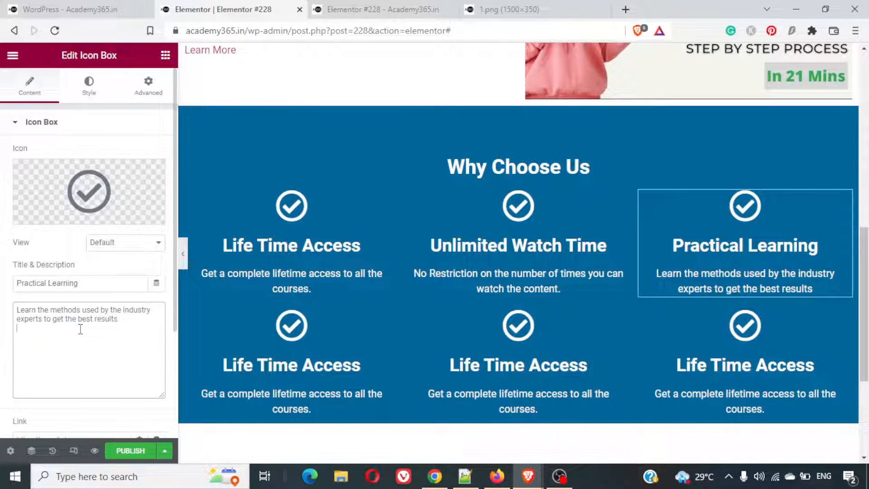
{"action": "type", "text": "."}
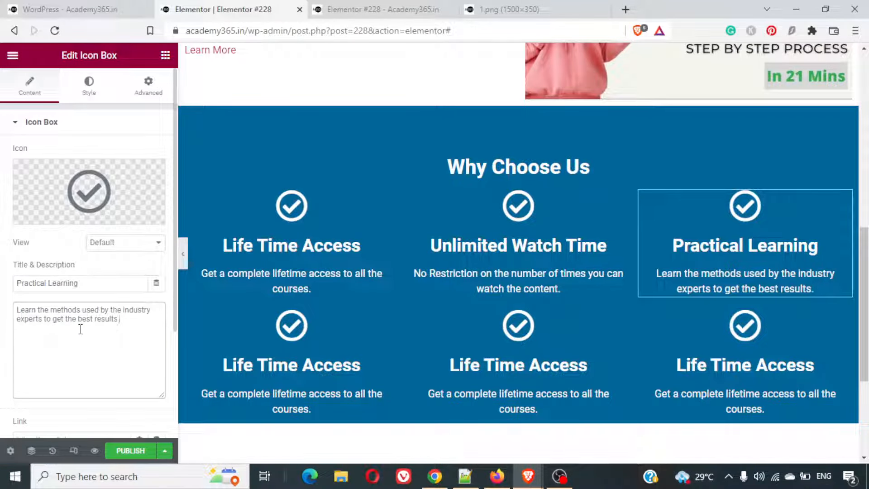
- Replace the title of the second row's first icon box with "Beginner Friendly" copied from the finished example page
{"action": "key", "text": "ctrl+shift+Tab"}
{"action": "scroll", "coordinate": [349, 309], "scroll_direction": "down", "scroll_amount": 4}
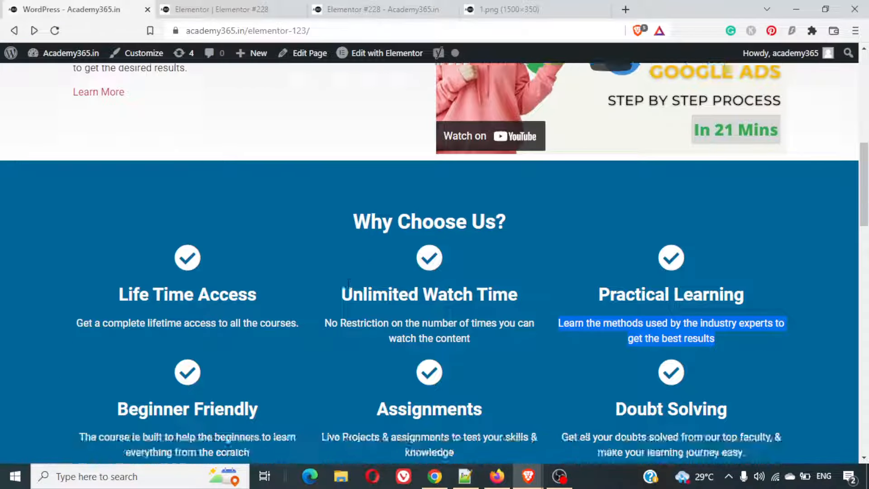
{"action": "scroll", "coordinate": [349, 309], "scroll_direction": "up", "scroll_amount": 2}
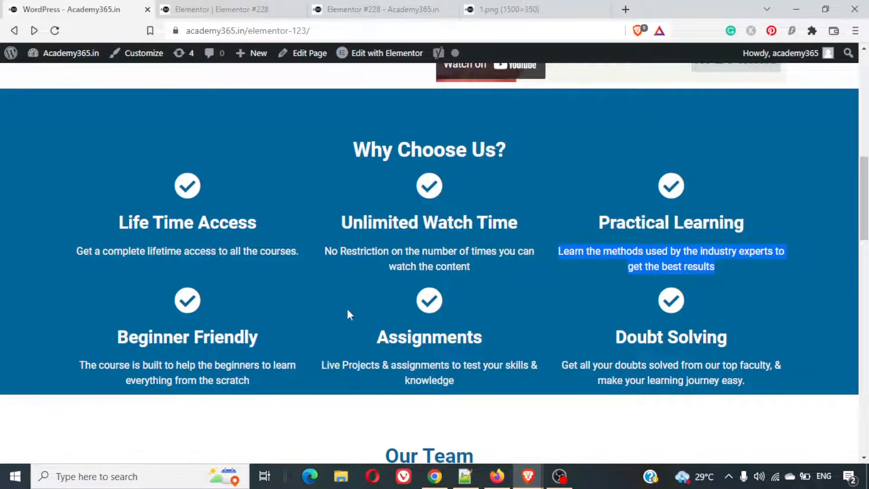
{"action": "triple_click", "coordinate": [214, 329]}
{"action": "key", "text": "ctrl+c"}
{"action": "left_click", "coordinate": [195, 33]}
{"action": "left_click", "coordinate": [195, 10]}
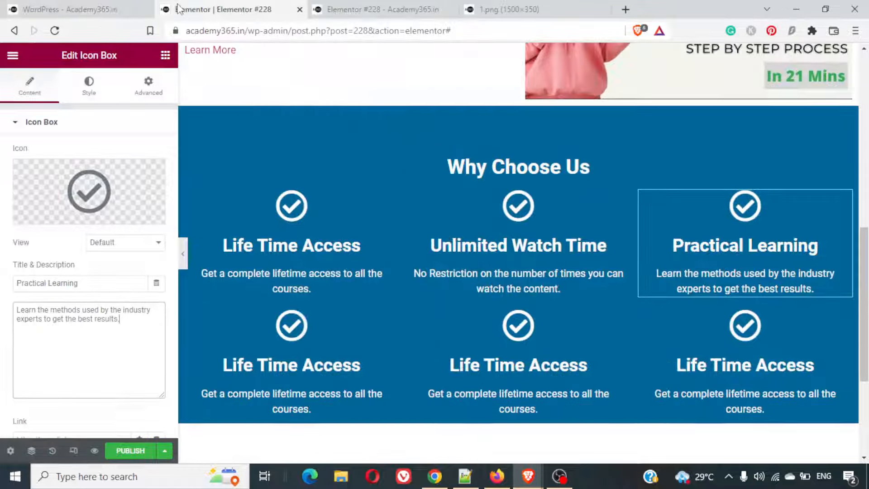
{"action": "left_click", "coordinate": [390, 316]}
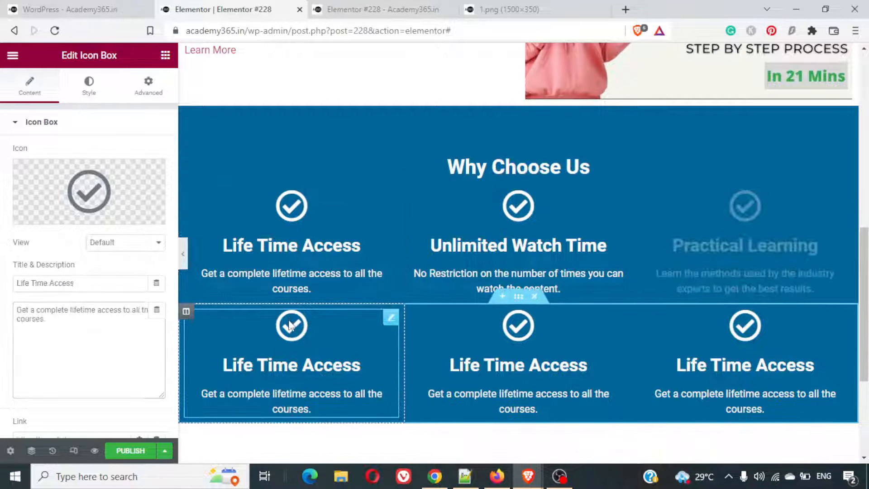
{"action": "left_click", "coordinate": [119, 278]}
{"action": "triple_click", "coordinate": [118, 278]}
{"action": "key", "text": "ctrl+v"}
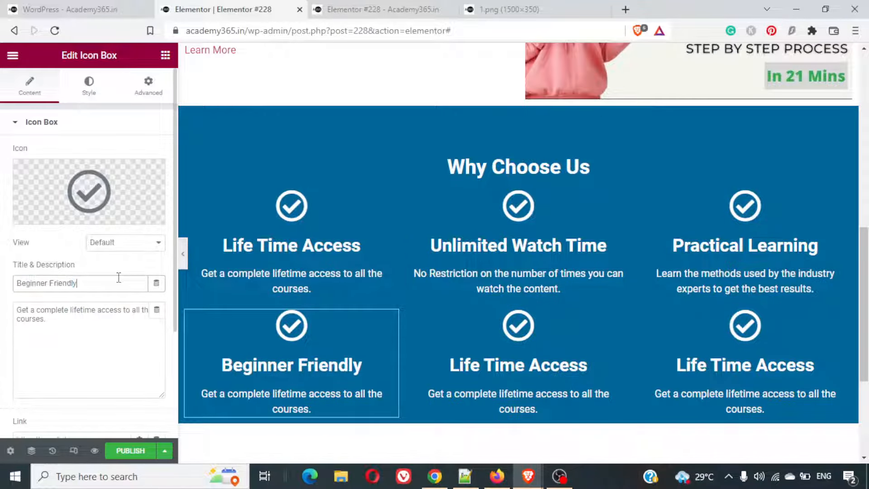
- Replace the Beginner Friendly description with the example's "The course is built to help the beginners to learn everything from the scratch", ending with a period
{"action": "left_click", "coordinate": [66, 9]}
{"action": "triple_click", "coordinate": [217, 369]}
{"action": "key", "text": "ctrl+c"}
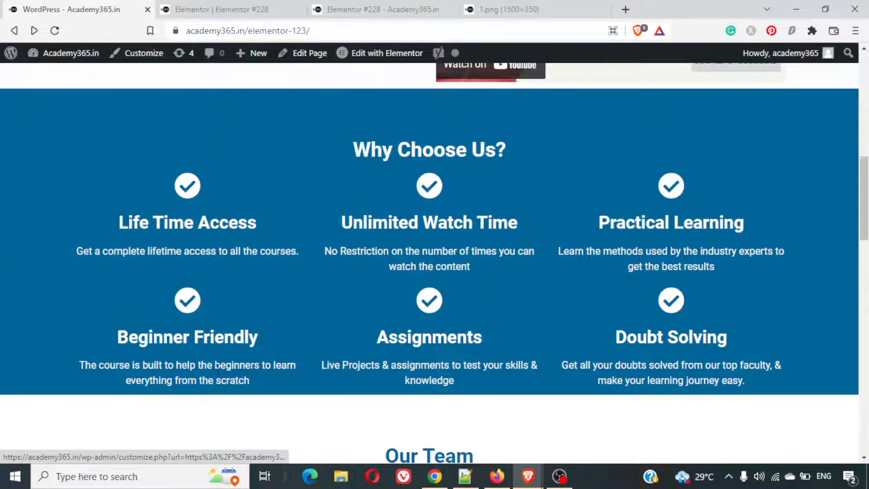
{"action": "key", "text": "ctrl+Tab"}
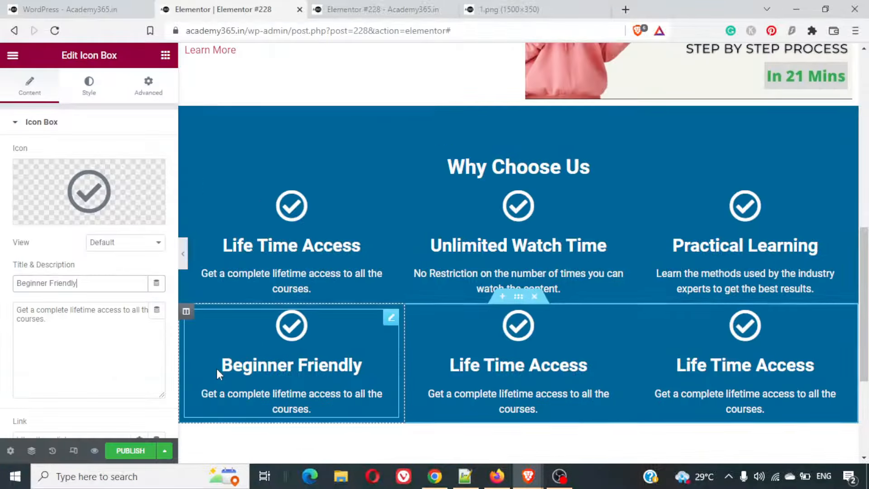
{"action": "left_click", "coordinate": [82, 331]}
{"action": "key", "text": "ctrl+a"}
{"action": "key", "text": "BackSpace"}
{"action": "key", "text": "ctrl+v"}
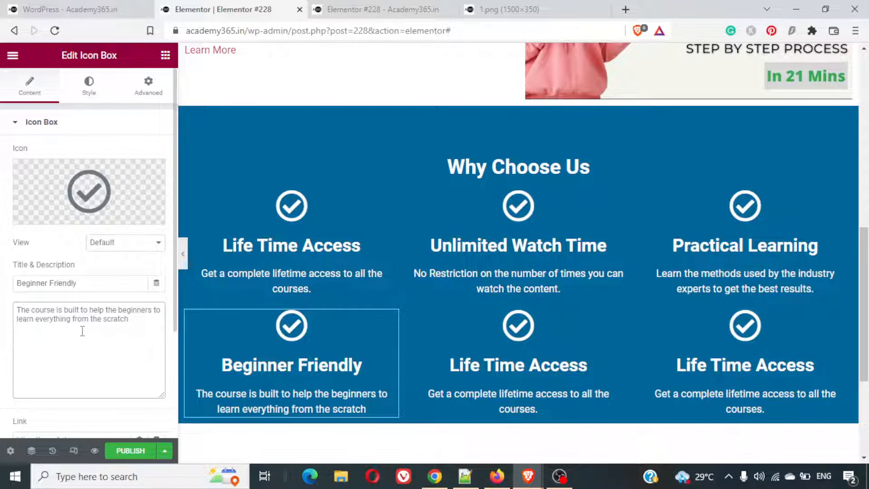
{"action": "type", "text": "."}
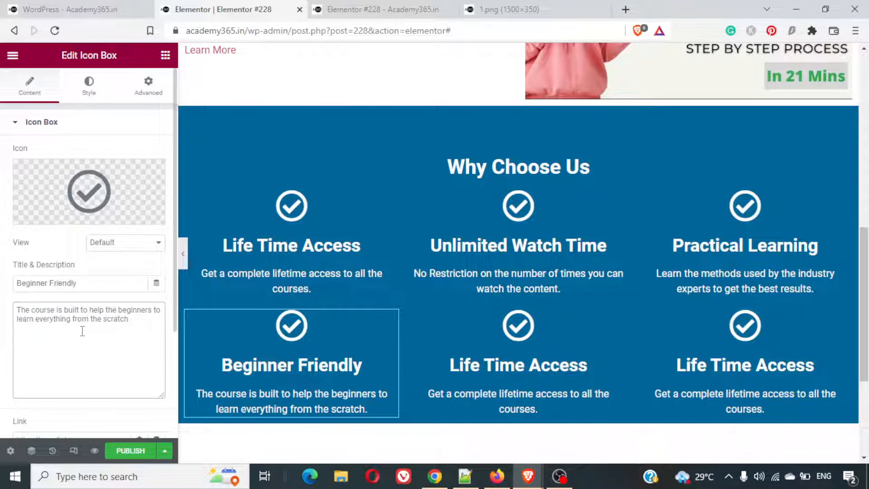
- Replace the title of the second row's middle icon box with "Assignments" copied from the finished example page
{"action": "left_click", "coordinate": [73, 9]}
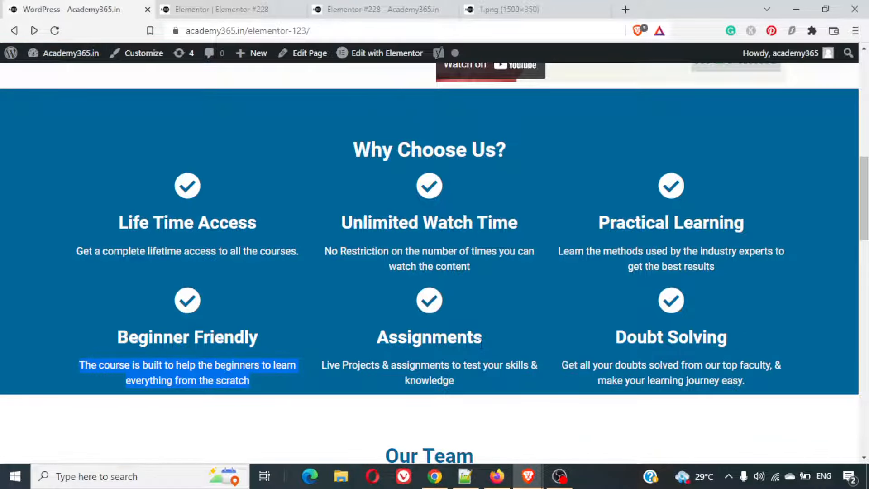
{"action": "left_click", "coordinate": [430, 362]}
{"action": "double_click", "coordinate": [408, 337]}
{"action": "key", "text": "ctrl+c"}
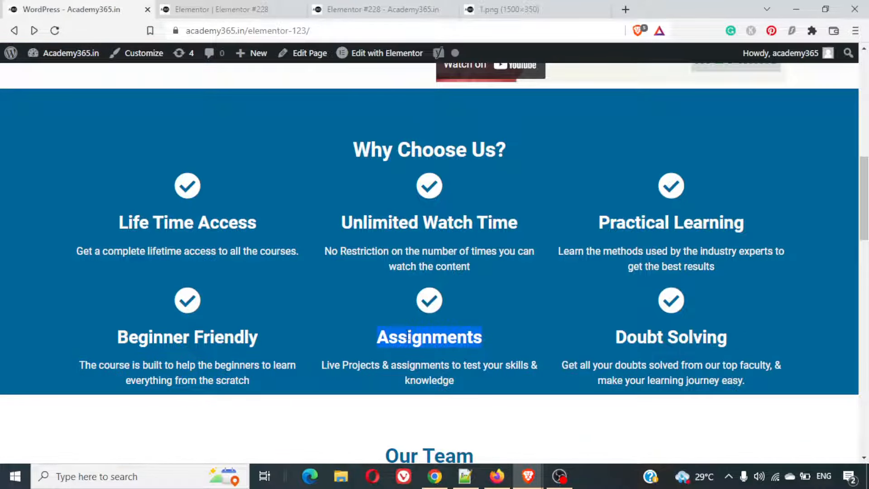
{"action": "left_click", "coordinate": [213, 9]}
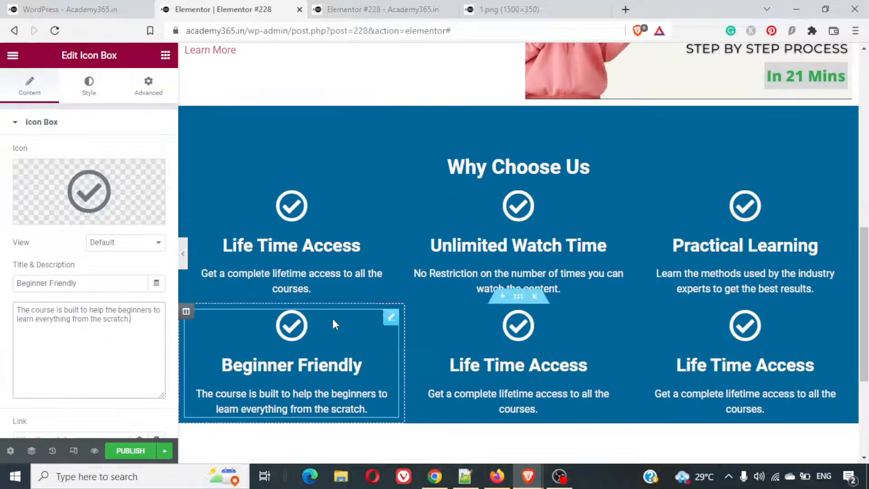
{"action": "left_click", "coordinate": [483, 366]}
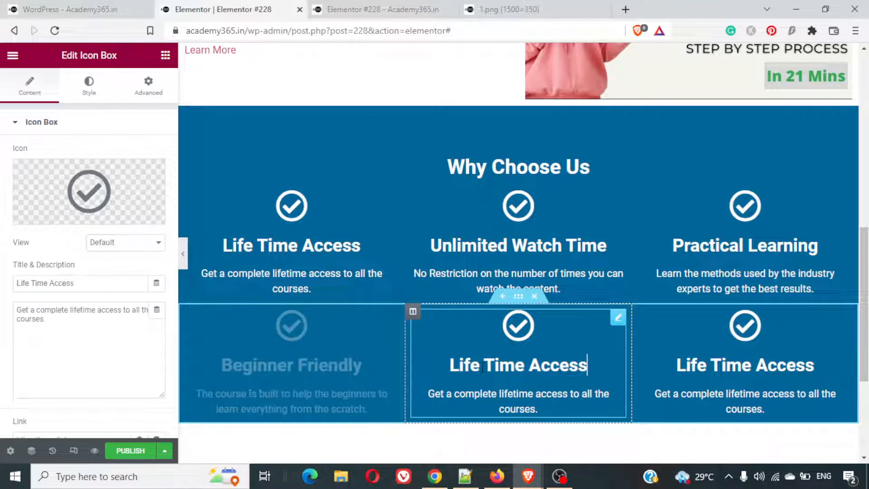
{"action": "triple_click", "coordinate": [84, 284]}
{"action": "key", "text": "ctrl+v"}
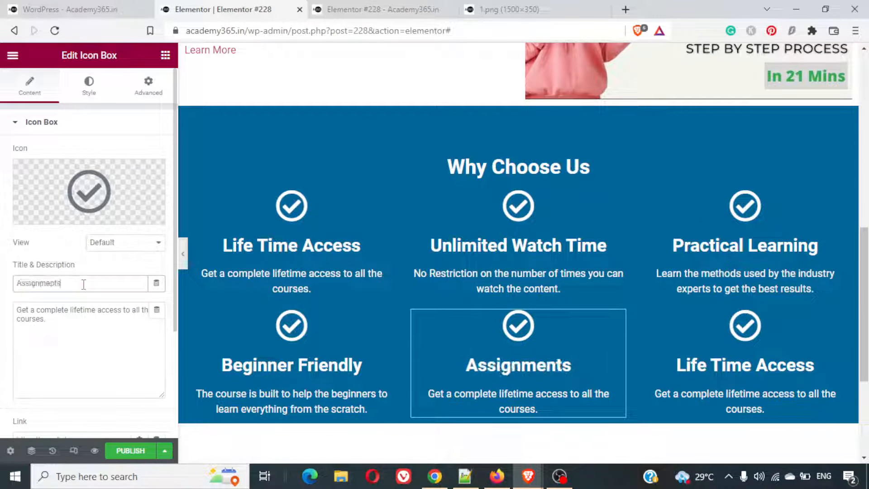
- Replace the Assignments description with "Live Projects & assignments to test your skills & knowledge" copied from the example, ending with a period
{"action": "left_click", "coordinate": [72, 9]}
{"action": "triple_click", "coordinate": [426, 380]}
{"action": "key", "text": "ctrl+c"}
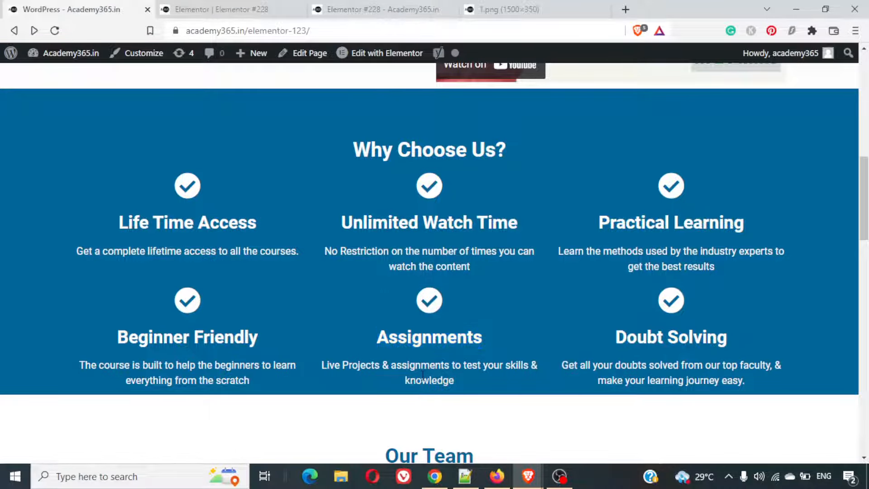
{"action": "right_click", "coordinate": [422, 380]}
{"action": "left_click", "coordinate": [481, 269]}
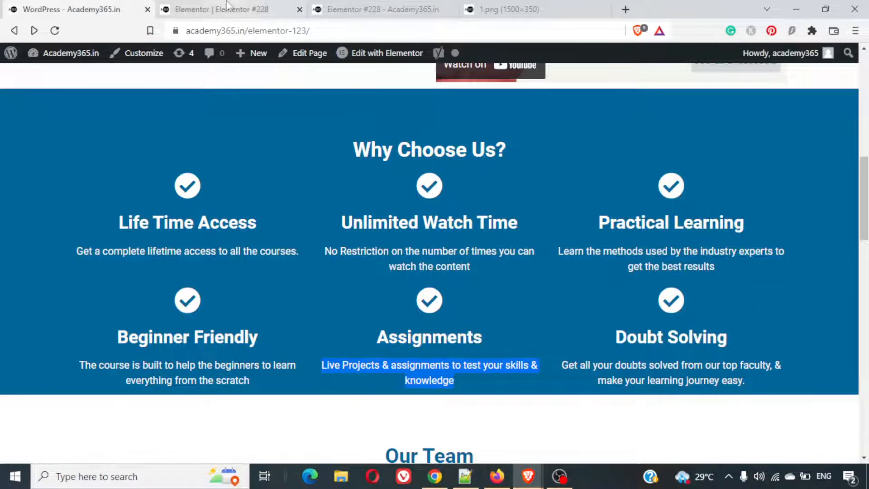
{"action": "left_click", "coordinate": [217, 9]}
{"action": "triple_click", "coordinate": [106, 338]}
{"action": "key", "text": "ctrl+v"}
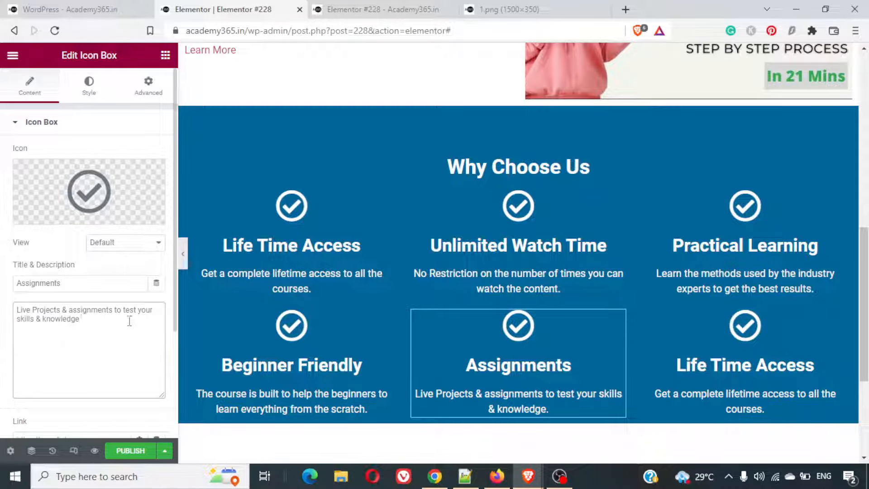
- Replace the title of the second row's third icon box with "Doubt Solving" copied from the finished example page
{"action": "left_click", "coordinate": [86, 9]}
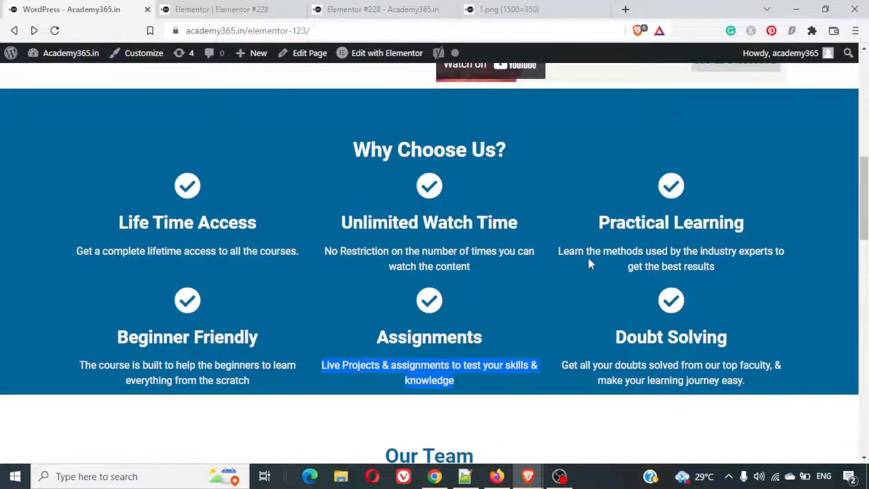
{"action": "left_click_drag", "start_coordinate": [616, 337], "coordinate": [730, 338]}
{"action": "key", "text": "ctrl+c"}
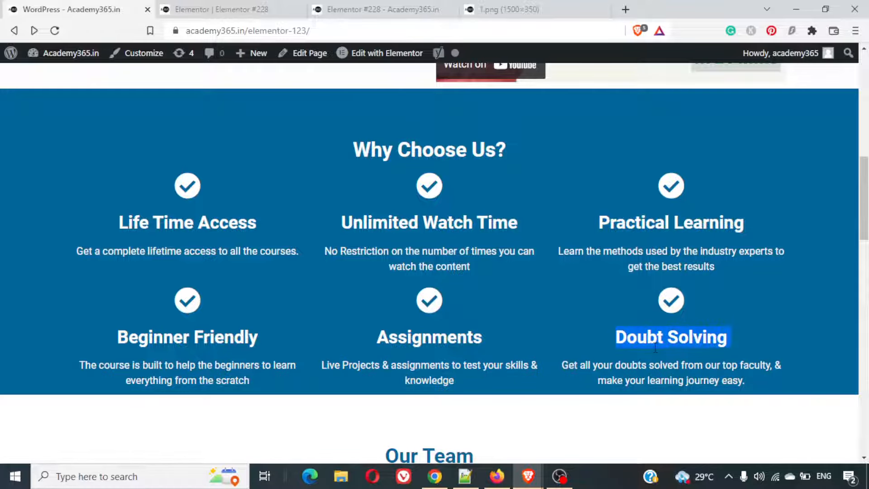
{"action": "left_click", "coordinate": [202, 6]}
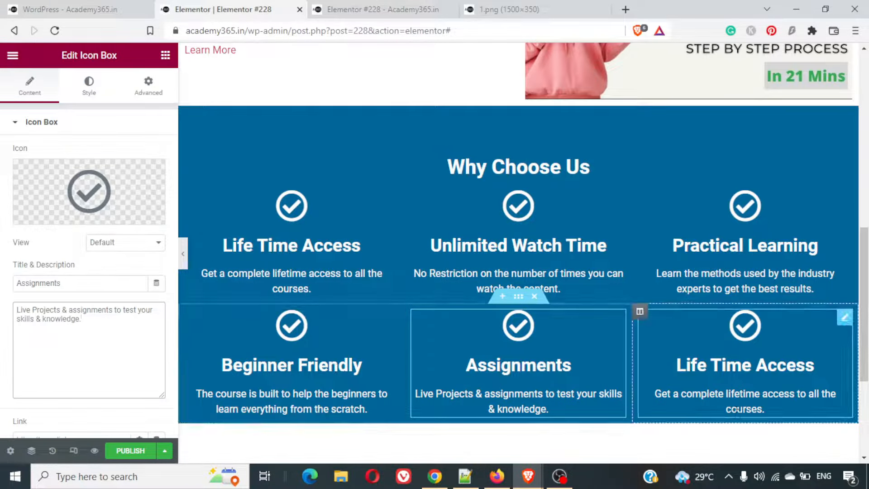
{"action": "left_click", "coordinate": [707, 349]}
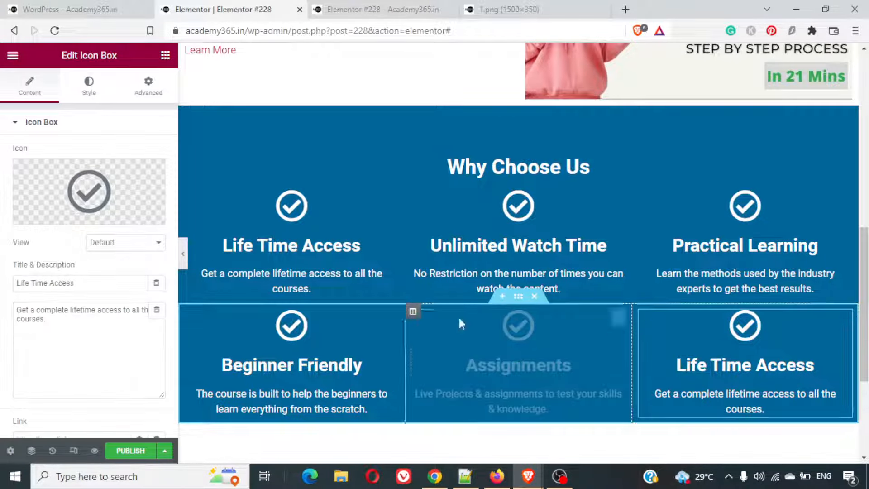
{"action": "triple_click", "coordinate": [82, 287]}
{"action": "key", "text": "ctrl+v"}
- Replace the Doubt Solving description with "Get all your doubts solved from our top faculty, & make your learning journey easy." copied from the example
{"action": "left_click", "coordinate": [67, 9]}
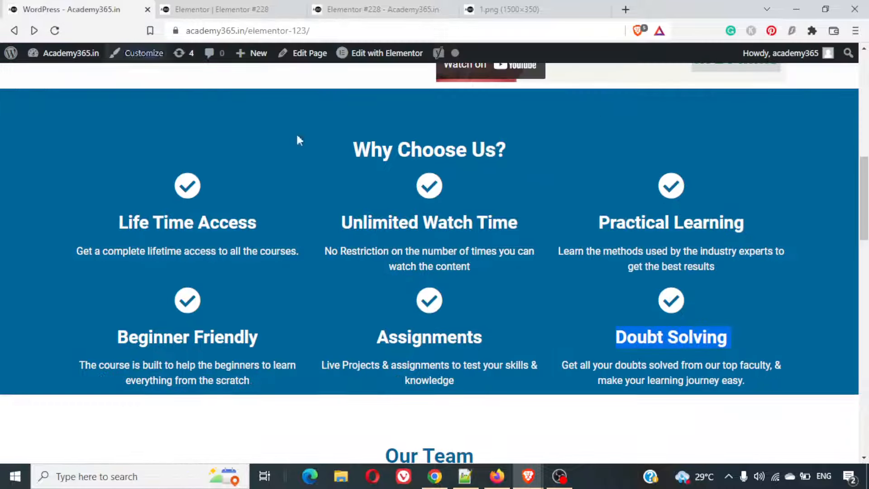
{"action": "triple_click", "coordinate": [649, 372]}
{"action": "key", "text": "ctrl+c"}
{"action": "right_click", "coordinate": [650, 373]}
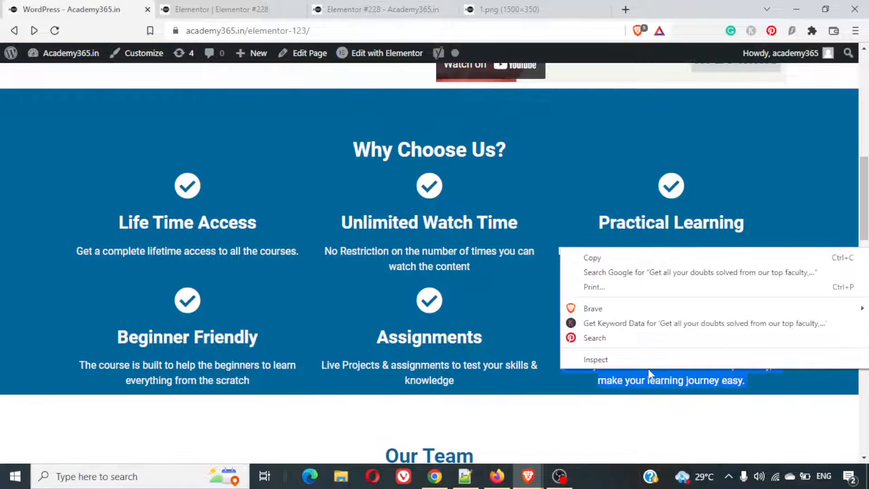
{"action": "left_click", "coordinate": [650, 251]}
{"action": "left_click", "coordinate": [219, 9]}
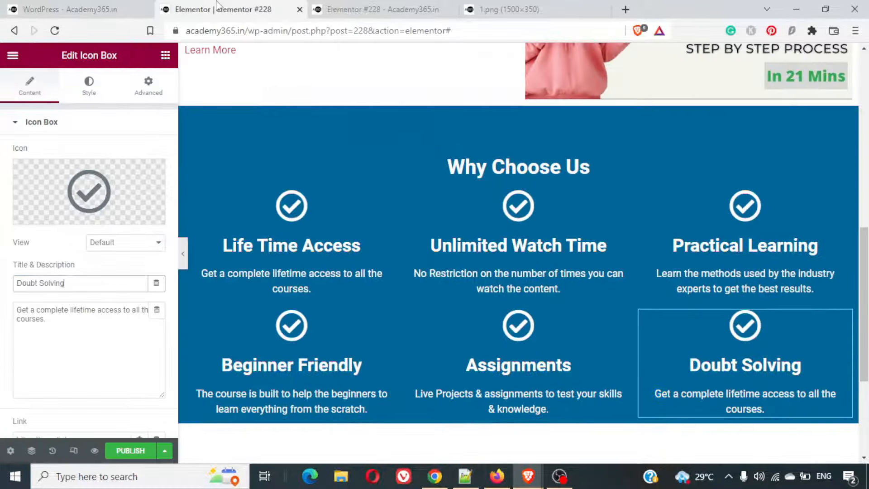
{"action": "triple_click", "coordinate": [106, 328]}
{"action": "key", "text": "ctrl+v"}
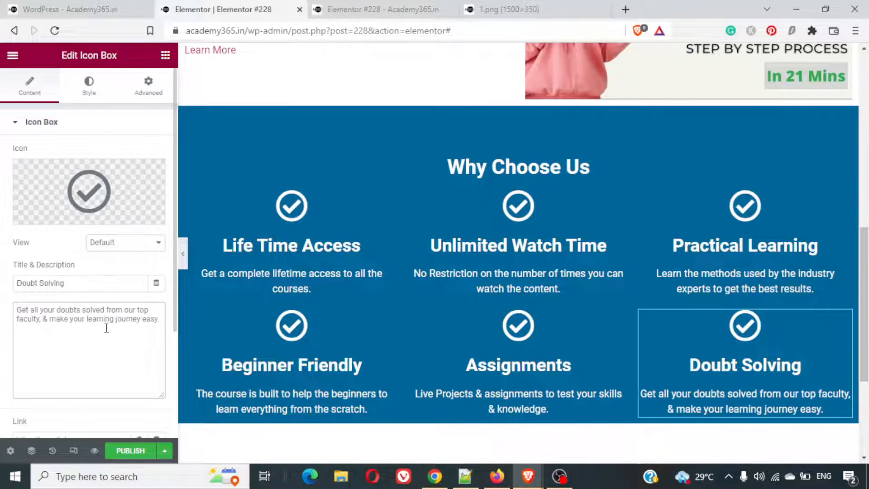
- Open the save options and preview the page with the filled Why Choose Us section
{"action": "left_click", "coordinate": [164, 450]}
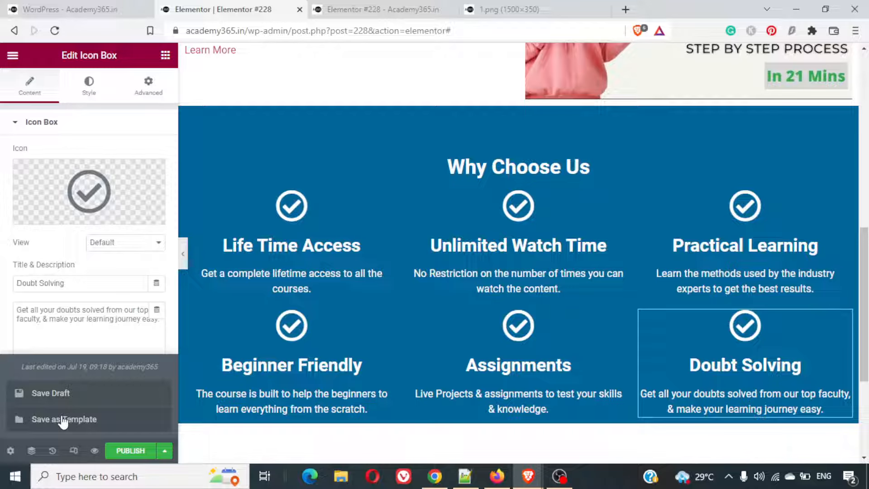
{"action": "left_click", "coordinate": [94, 451]}
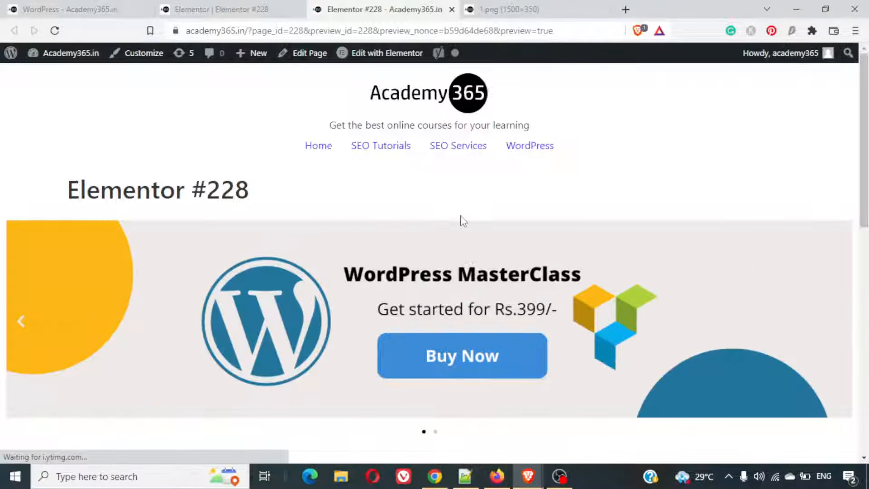
- Review the Why Choose Us section in the page preview, and examine the Our Team section on the finished example page
{"action": "scroll", "coordinate": [461, 221], "scroll_direction": "down", "scroll_amount": 10}
{"action": "scroll", "coordinate": [461, 221], "scroll_direction": "up", "scroll_amount": 3}
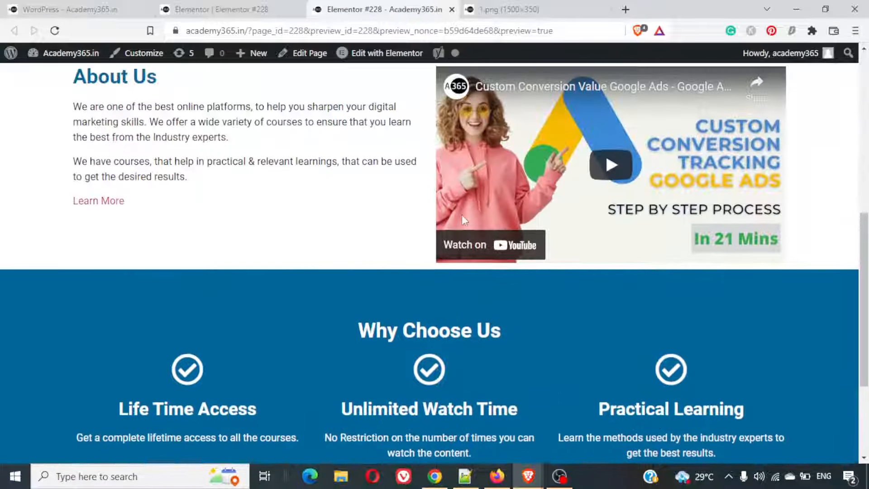
{"action": "scroll", "coordinate": [463, 218], "scroll_direction": "up", "scroll_amount": 2}
{"action": "scroll", "coordinate": [355, 257], "scroll_direction": "down", "scroll_amount": 5}
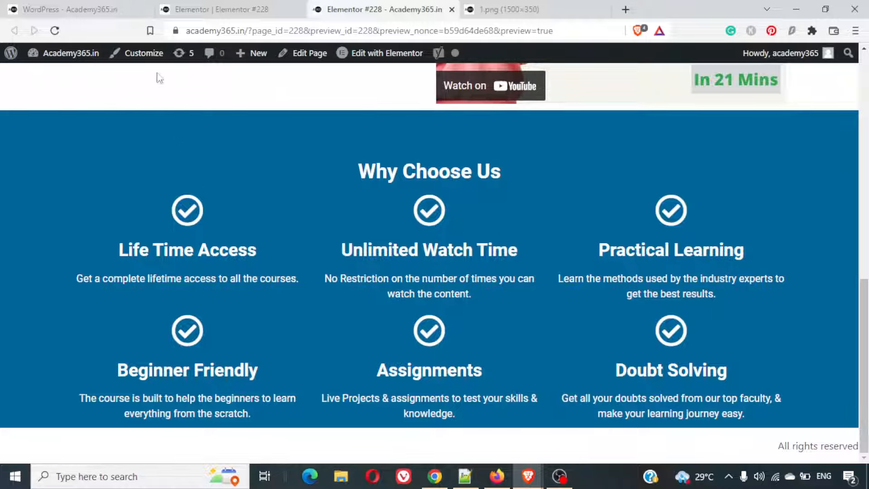
{"action": "left_click", "coordinate": [202, 6]}
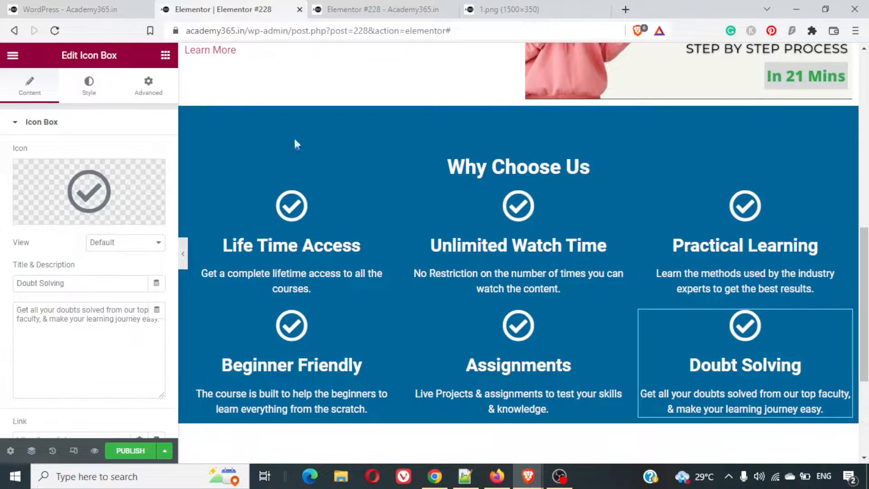
{"action": "scroll", "coordinate": [414, 292], "scroll_direction": "down", "scroll_amount": 4}
{"action": "left_click", "coordinate": [64, 6]}
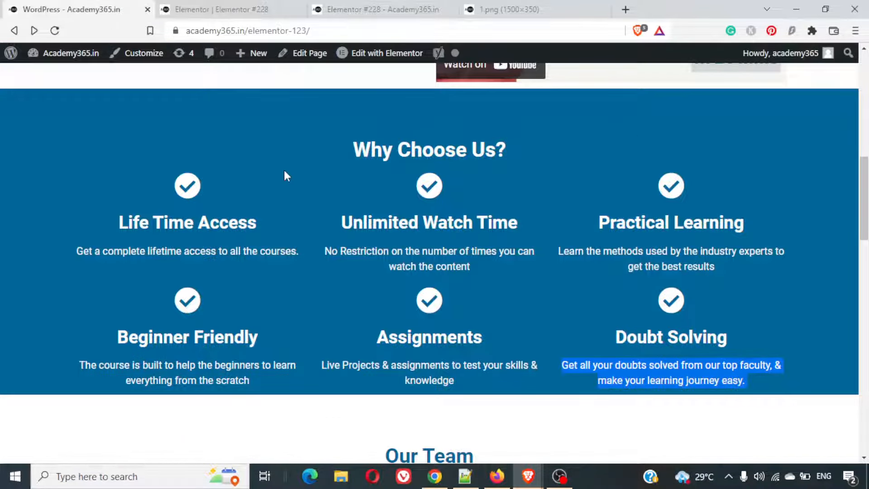
{"action": "scroll", "coordinate": [285, 172], "scroll_direction": "down", "scroll_amount": 5}
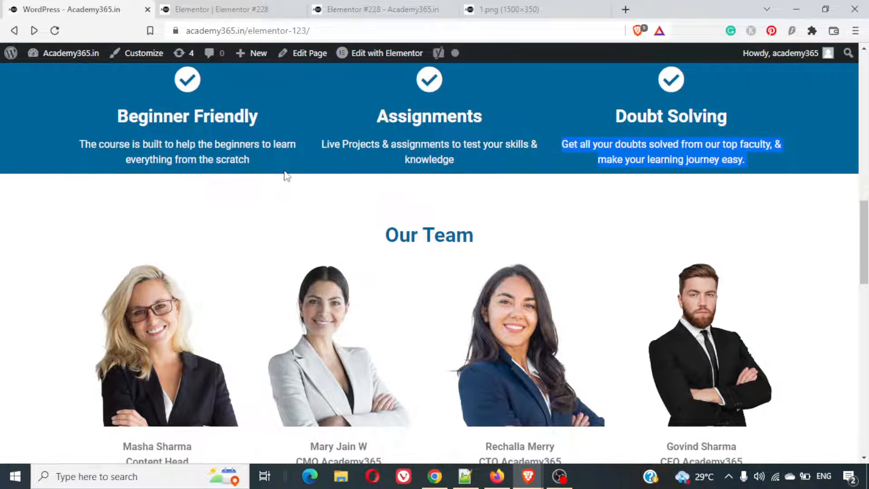
{"action": "scroll", "coordinate": [285, 171], "scroll_direction": "down", "scroll_amount": 4}
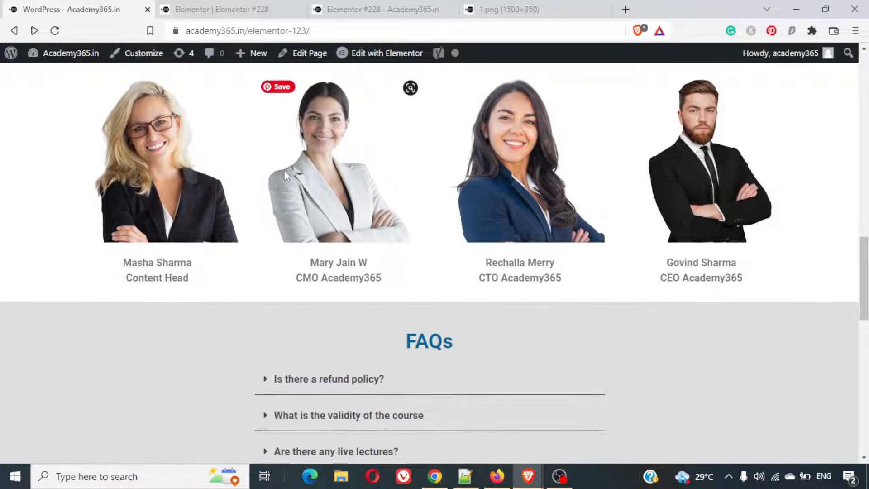
{"action": "scroll", "coordinate": [284, 173], "scroll_direction": "down", "scroll_amount": 1}
{"action": "scroll", "coordinate": [285, 172], "scroll_direction": "up", "scroll_amount": 2}
{"action": "scroll", "coordinate": [285, 174], "scroll_direction": "up", "scroll_amount": 1}
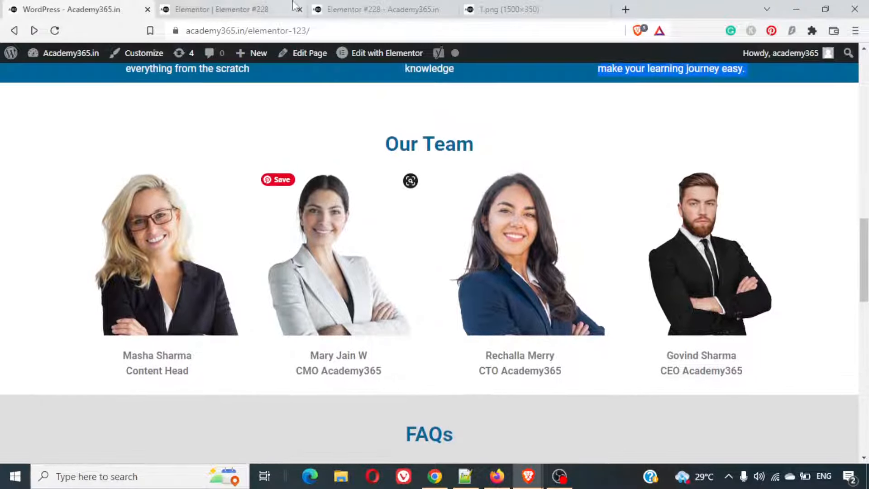
- Add a single-column section below the Why Choose Us section on the Elementor #228 page
{"action": "left_click", "coordinate": [213, 5]}
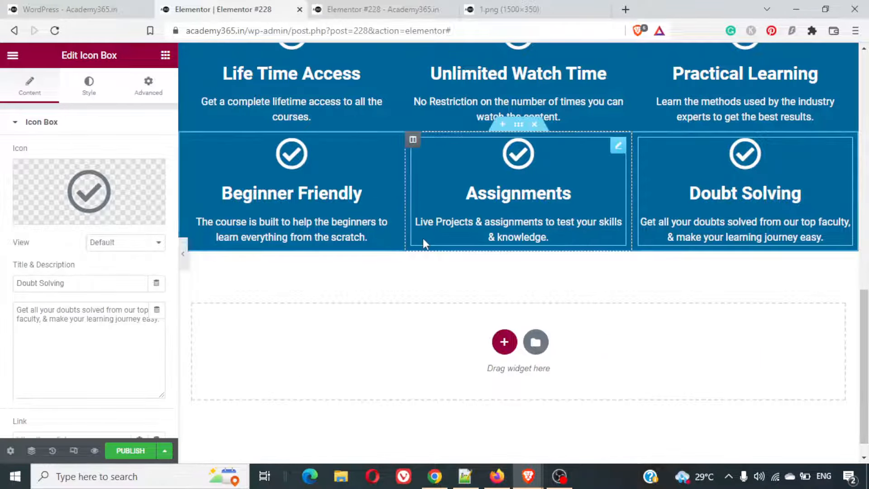
{"action": "left_click", "coordinate": [506, 339]}
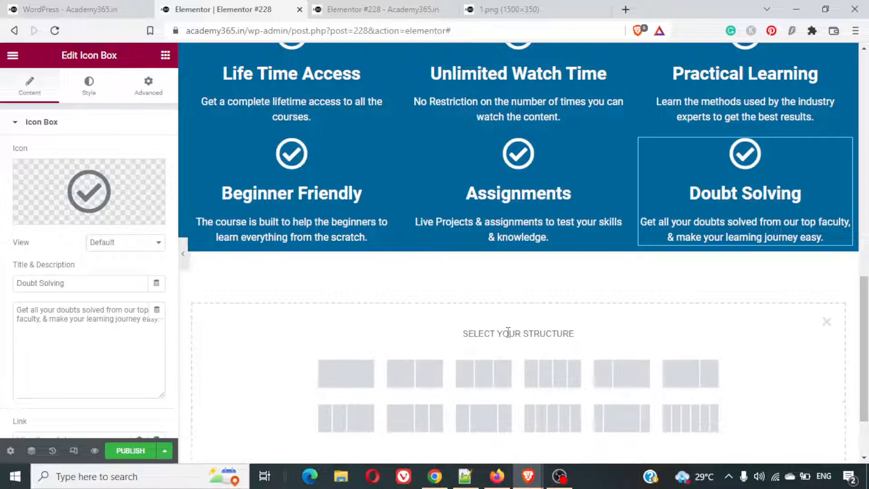
{"action": "left_click", "coordinate": [373, 381]}
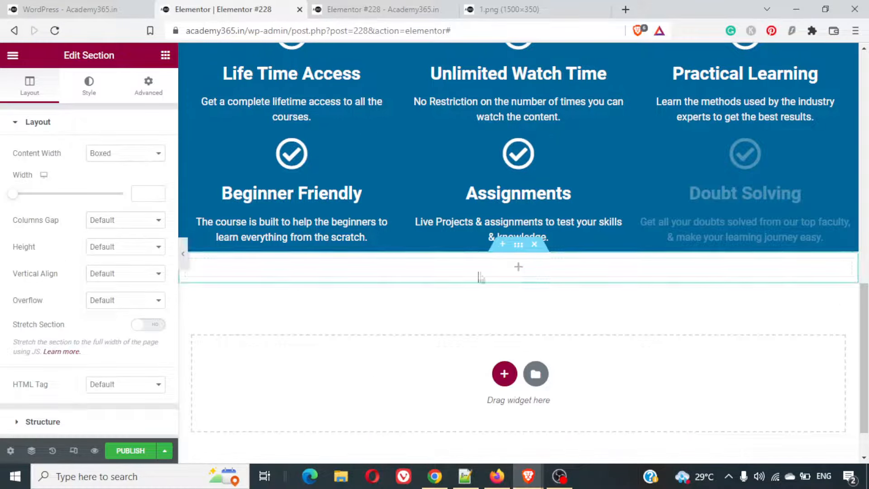
- Duplicate the About Us heading and move the copy into the empty section below Why Choose Us
{"action": "scroll", "coordinate": [539, 164], "scroll_direction": "up", "scroll_amount": 12}
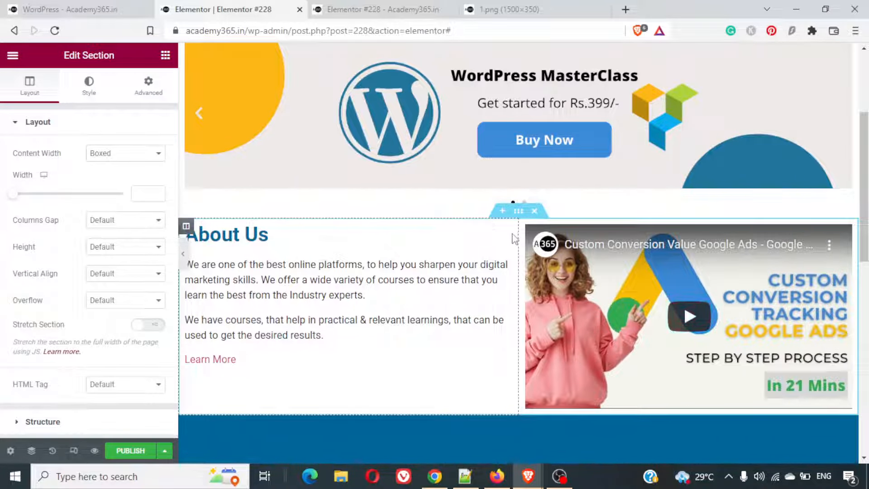
{"action": "left_click", "coordinate": [506, 233]}
{"action": "key", "text": "ctrl+d"}
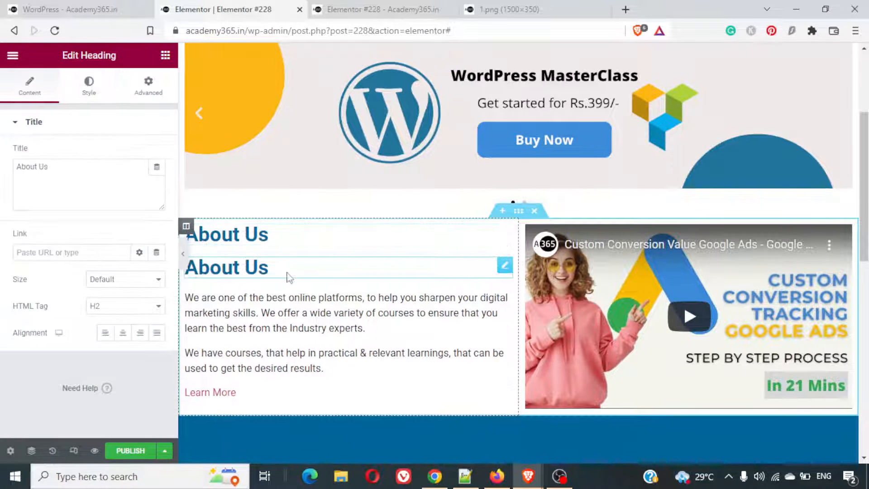
{"action": "left_click_drag", "start_coordinate": [506, 267], "coordinate": [526, 376]}
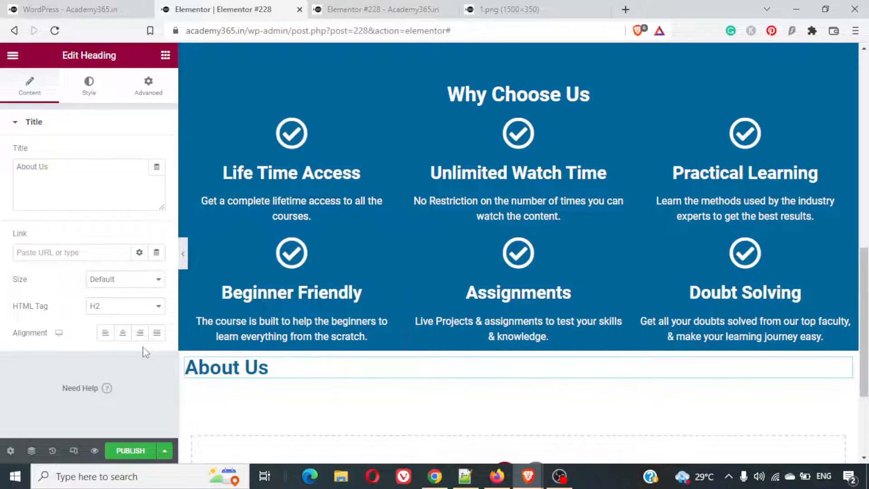
- Center the copied heading and change its title to "Our Team"
{"action": "left_click", "coordinate": [124, 337]}
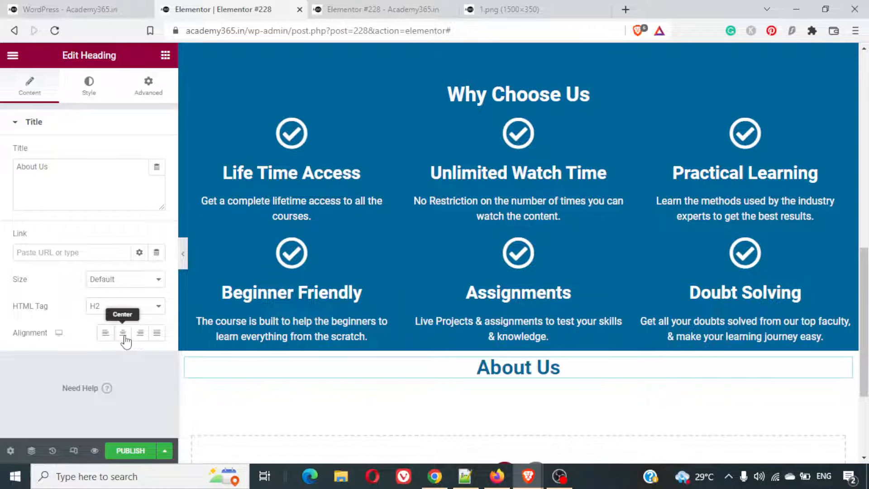
{"action": "triple_click", "coordinate": [64, 177]}
{"action": "type", "text": "Our"}
{"action": "type", "text": "Tema"}
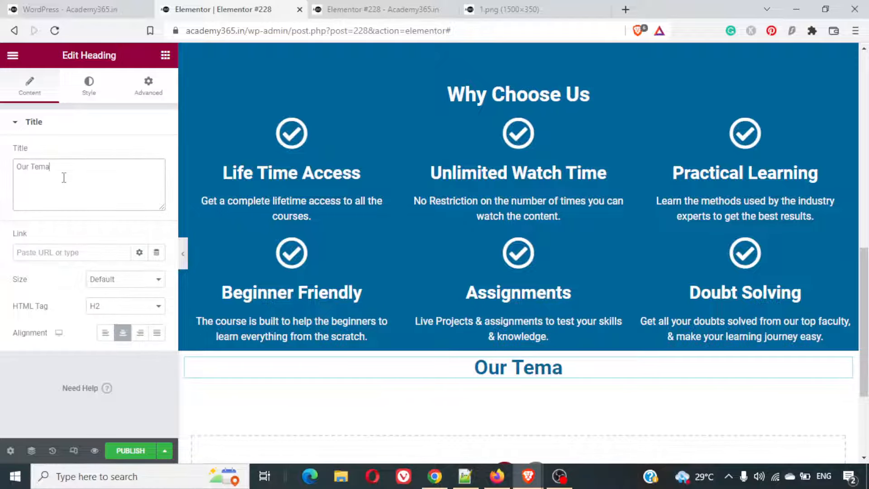
{"action": "key", "text": "BackSpace"}
{"action": "type", "text": "am"}
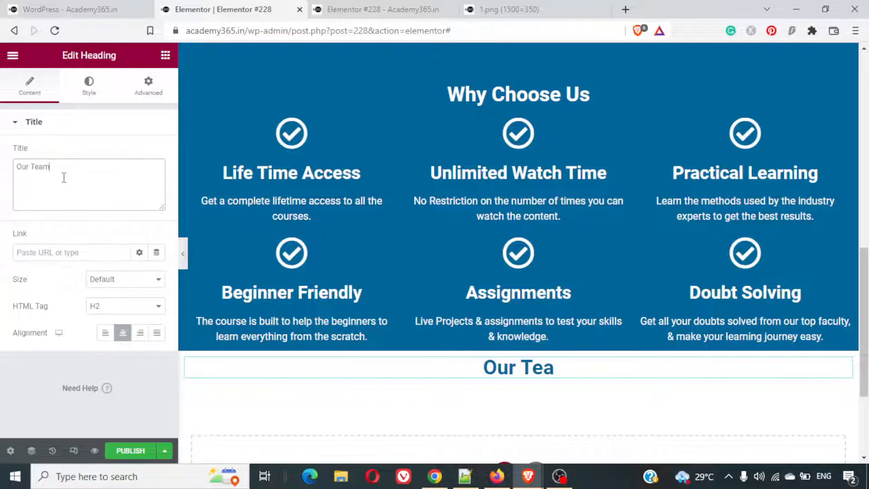
- Add a Spacer widget above the Our Team heading
{"action": "left_click", "coordinate": [165, 55]}
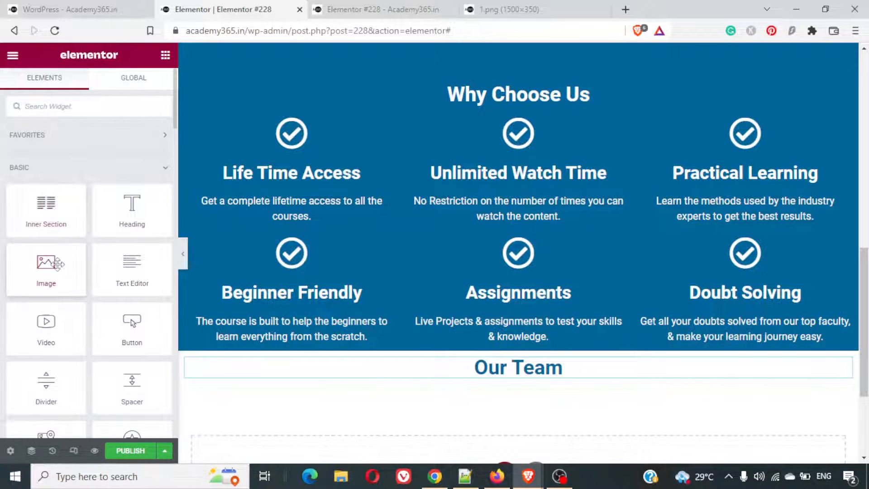
{"action": "type", "text": "space"}
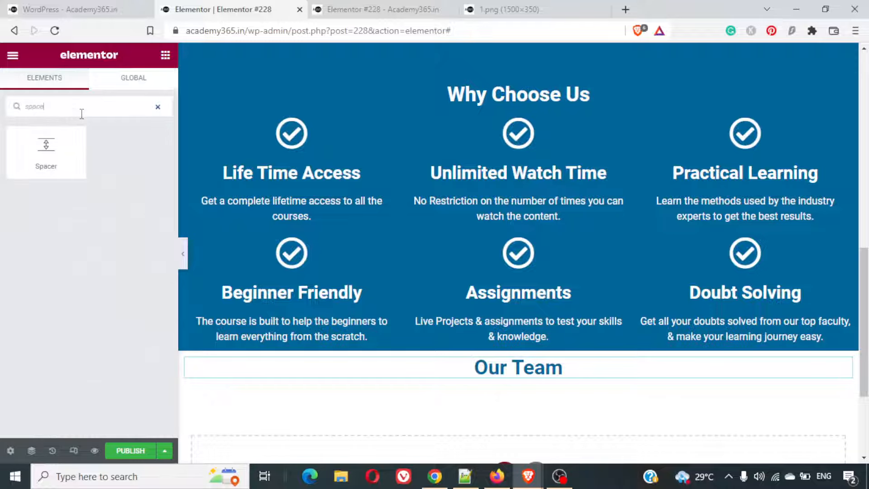
{"action": "left_click_drag", "start_coordinate": [45, 154], "coordinate": [481, 362]}
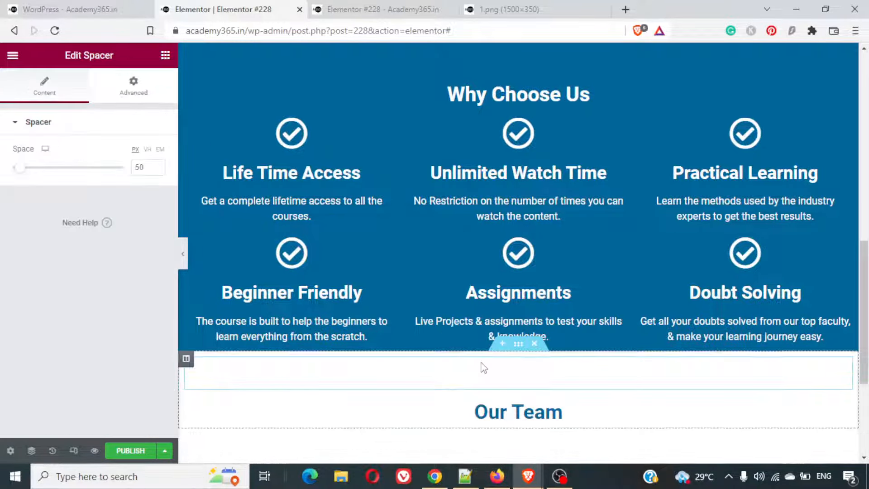
- Add a section with four equal columns below the Our Team heading
{"action": "scroll", "coordinate": [537, 403], "scroll_direction": "down", "scroll_amount": 4}
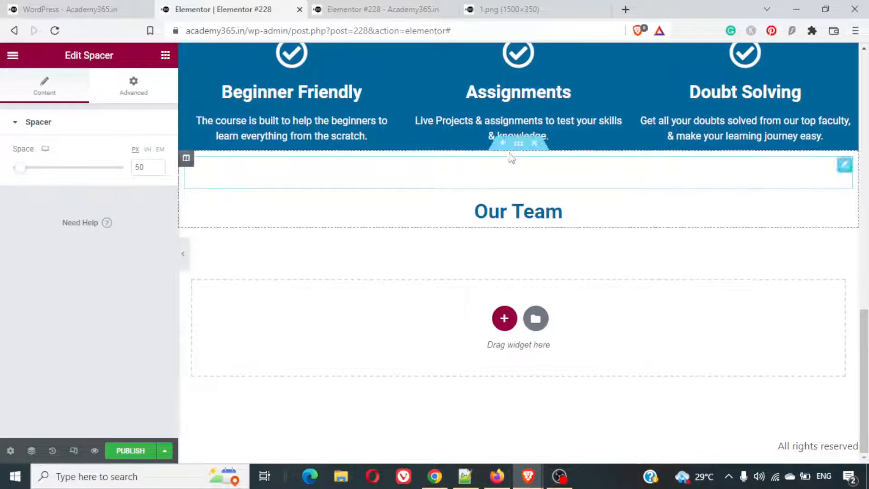
{"action": "left_click", "coordinate": [505, 320]}
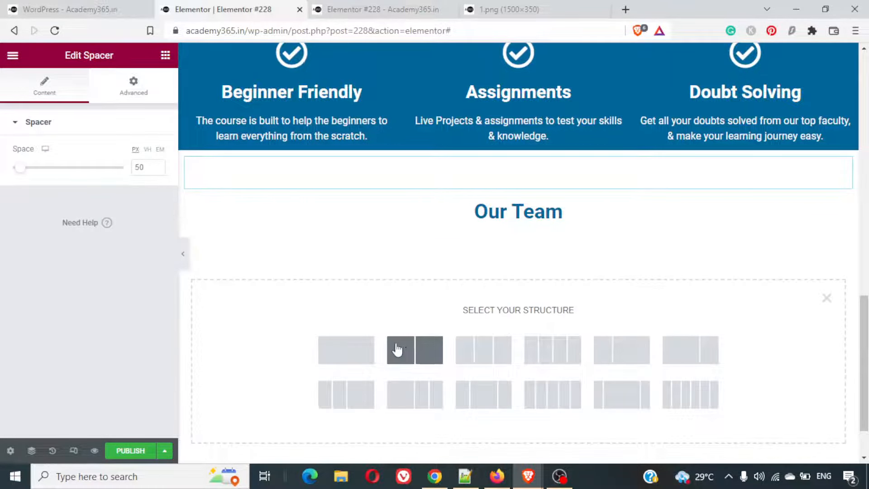
{"action": "left_click", "coordinate": [552, 352]}
- Check the team layout on the example page, and search the widgets for "image" to fill the first Our Team column
{"action": "left_click", "coordinate": [67, 5]}
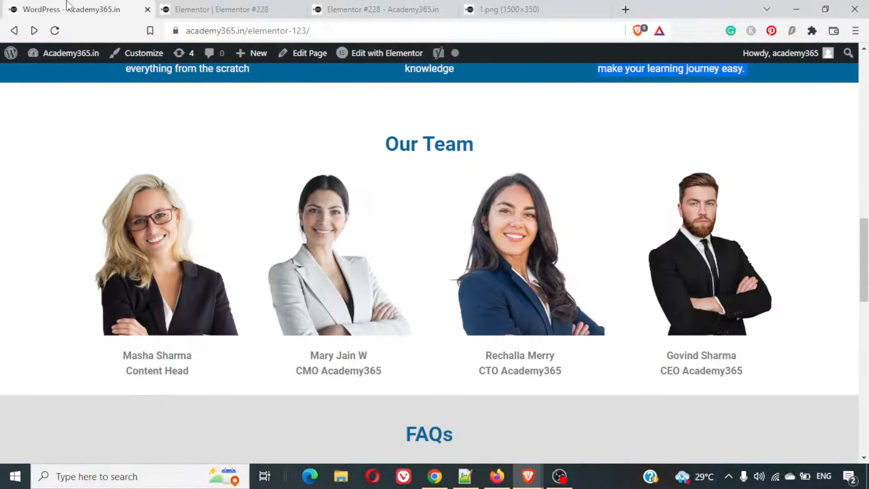
{"action": "left_click", "coordinate": [250, 6]}
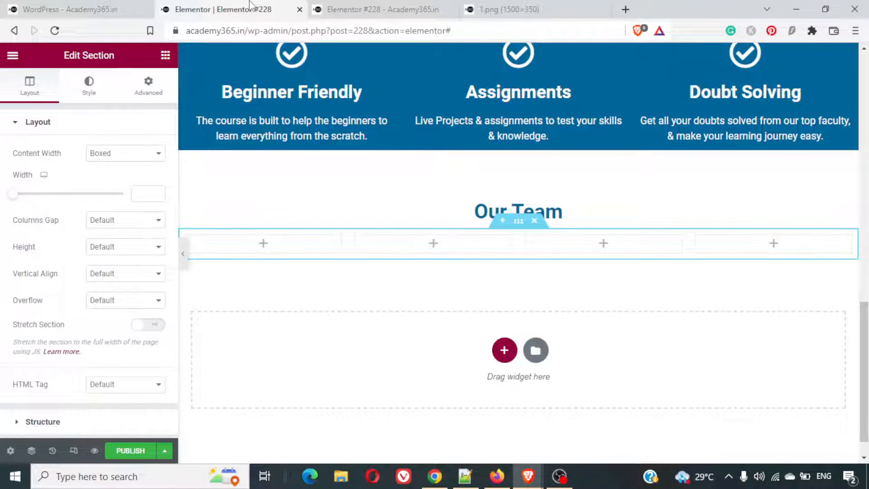
{"action": "left_click", "coordinate": [263, 245]}
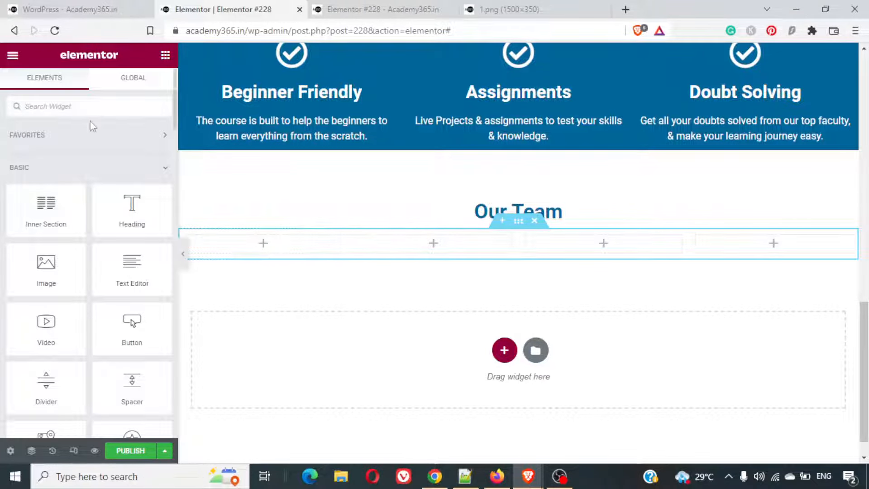
{"action": "type", "text": "image"}
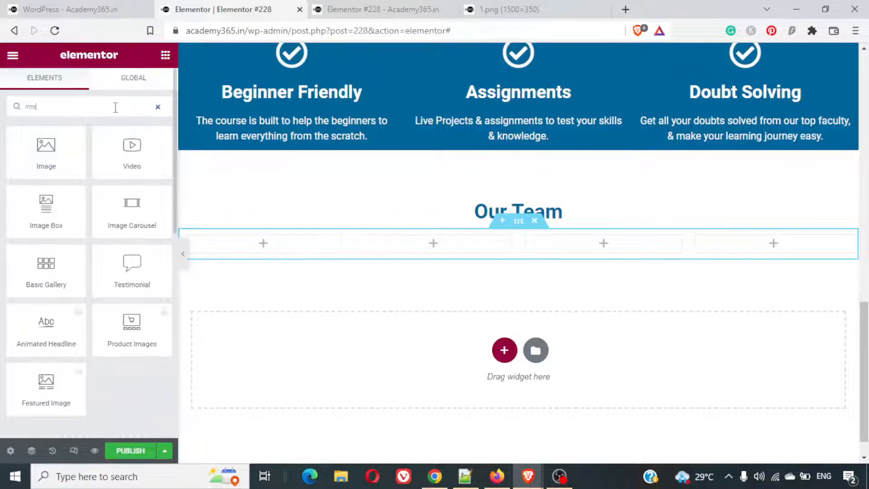
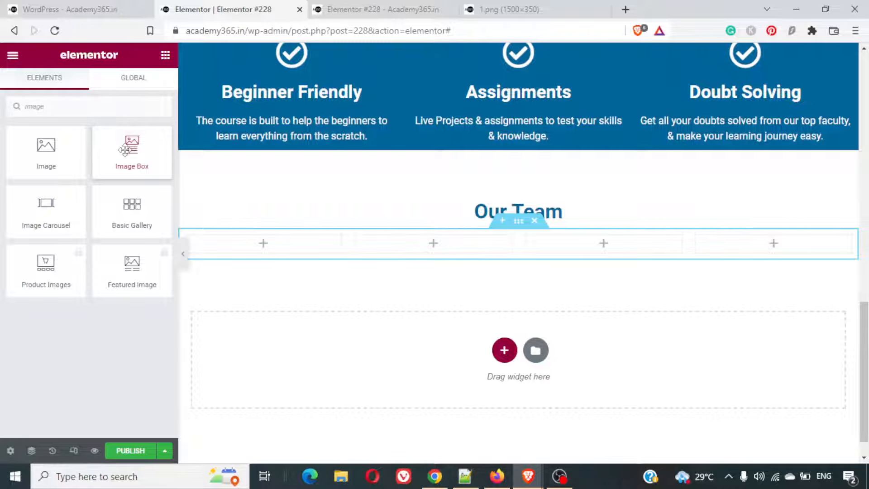
- Add an Image widget to the first Our Team column and place a Text Editor widget below it
{"action": "left_click_drag", "start_coordinate": [127, 149], "coordinate": [252, 248]}
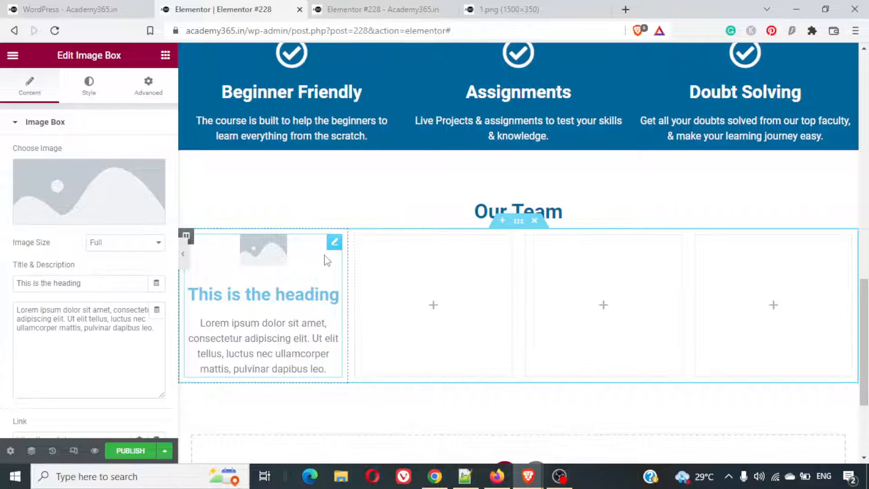
{"action": "key", "text": "Delete"}
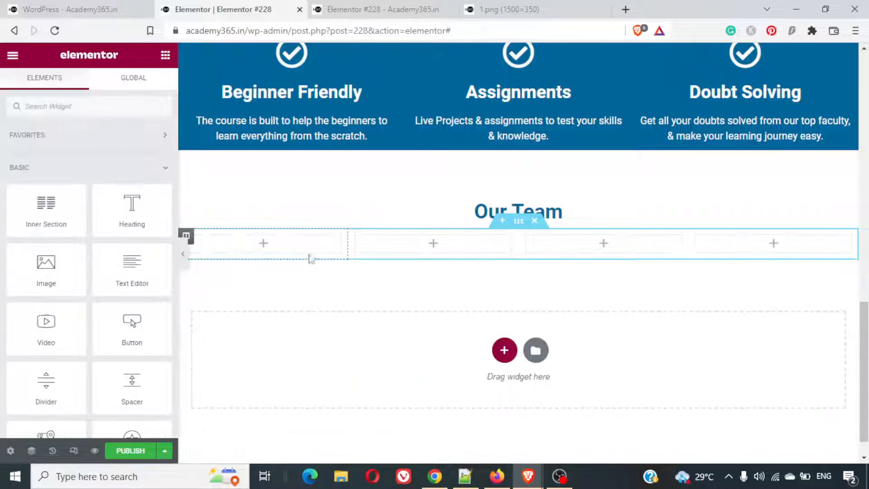
{"action": "left_click", "coordinate": [97, 105]}
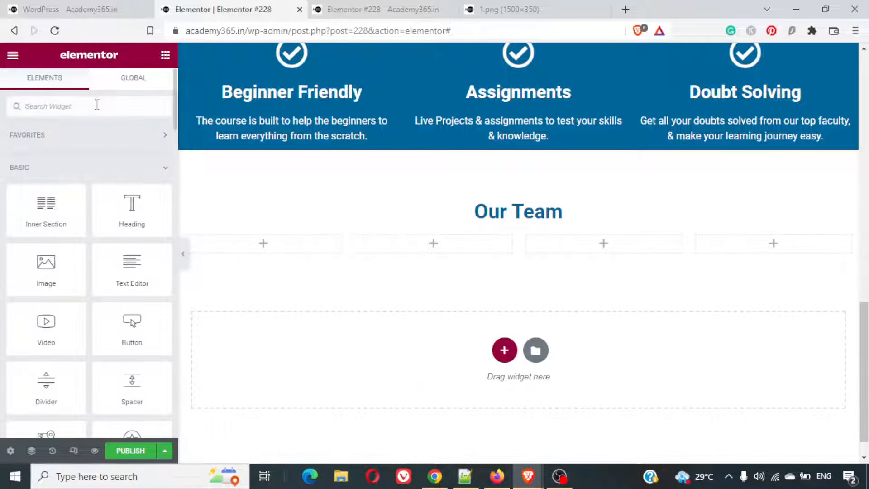
{"action": "type", "text": "image"}
{"action": "left_click_drag", "start_coordinate": [45, 157], "coordinate": [255, 251]}
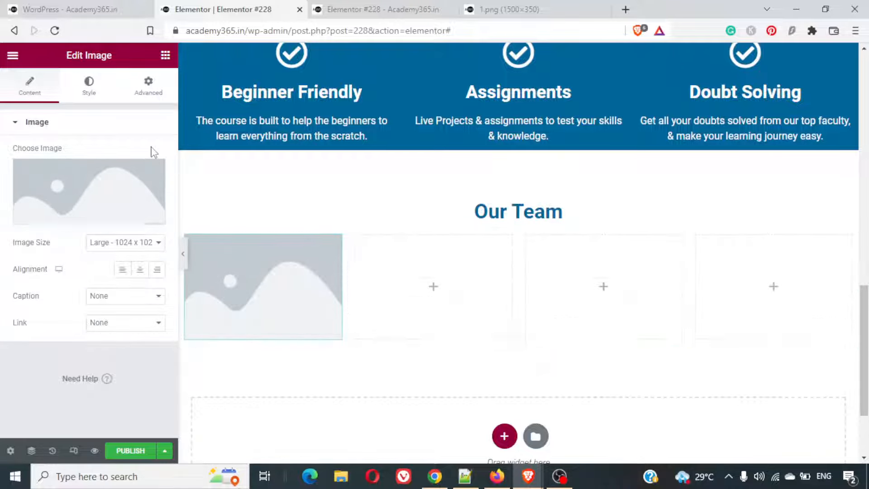
{"action": "left_click", "coordinate": [165, 56]}
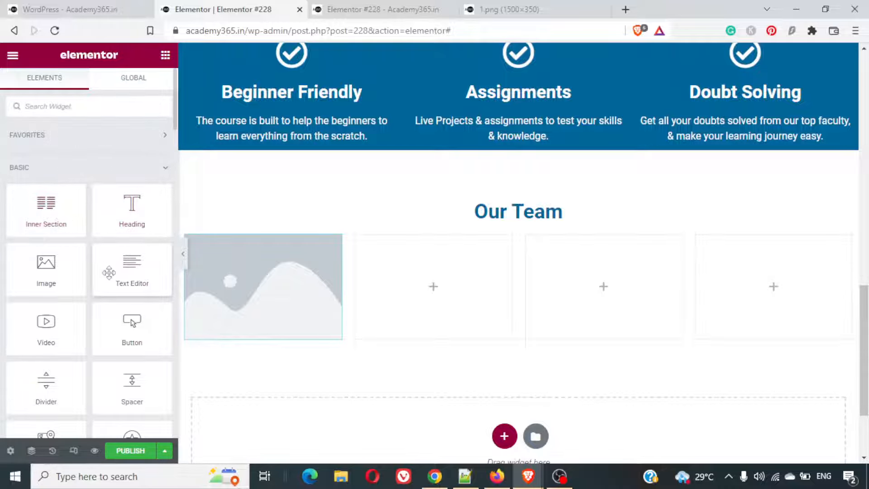
{"action": "left_click_drag", "start_coordinate": [109, 272], "coordinate": [241, 340]}
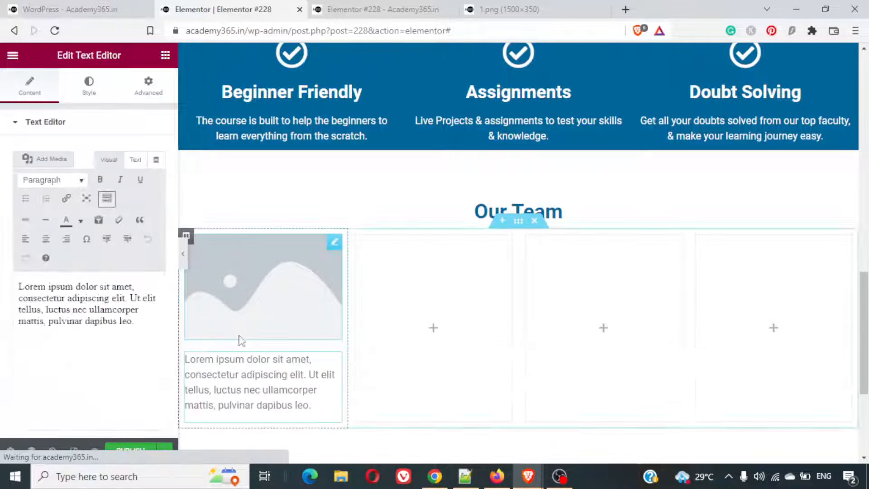
- Check the first team portrait on the example page, and insert the matching 2-1.png from the media library into the first column's image
{"action": "left_click", "coordinate": [279, 293]}
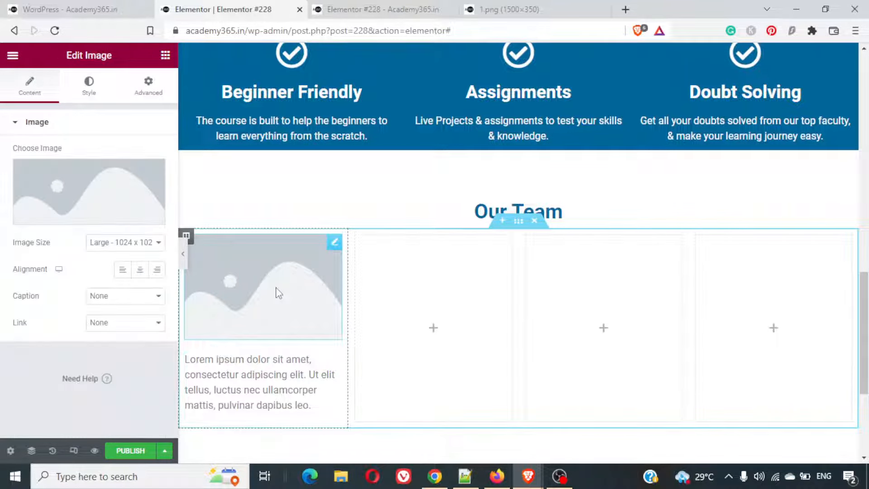
{"action": "left_click", "coordinate": [82, 217]}
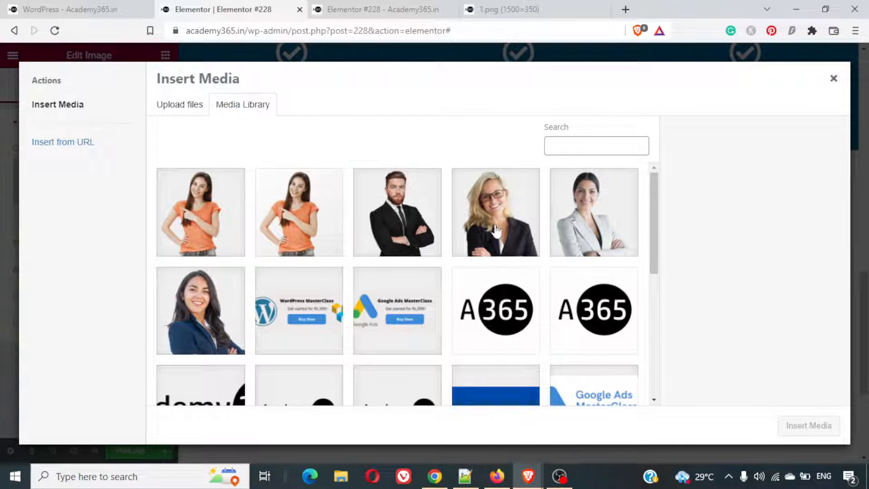
{"action": "left_click", "coordinate": [238, 316]}
{"action": "left_click", "coordinate": [372, 181]}
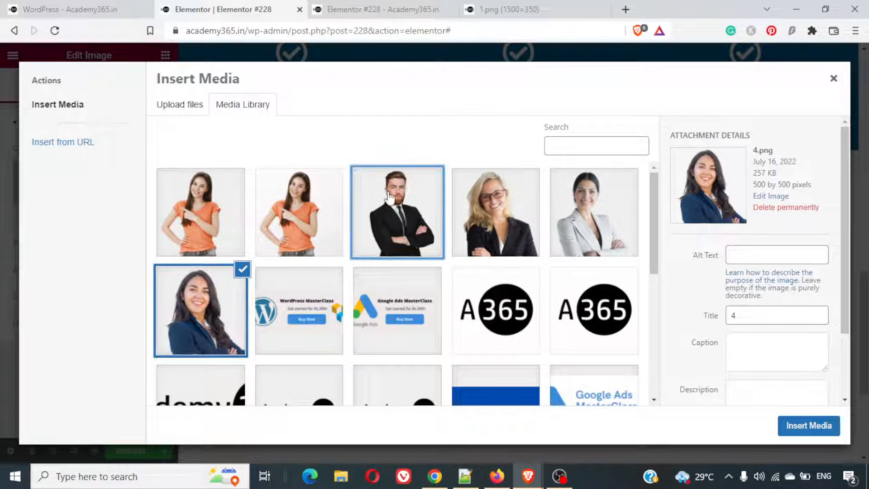
{"action": "left_click", "coordinate": [86, 6]}
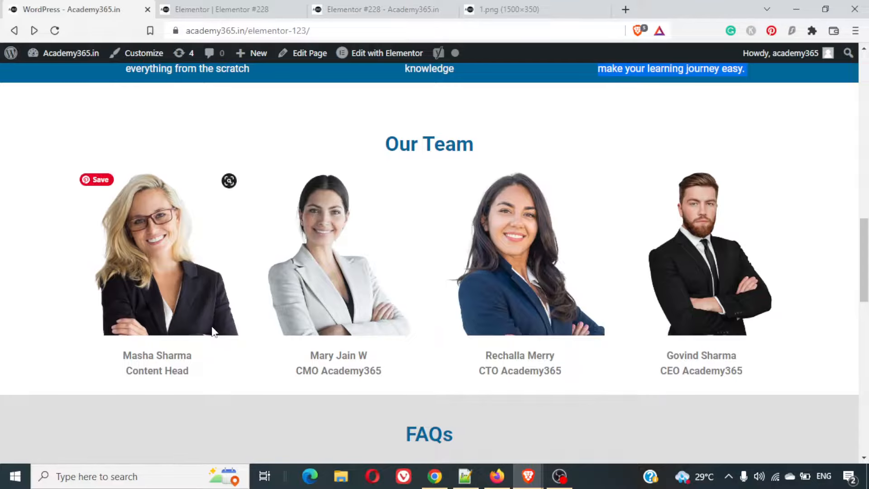
{"action": "right_click", "coordinate": [164, 262]}
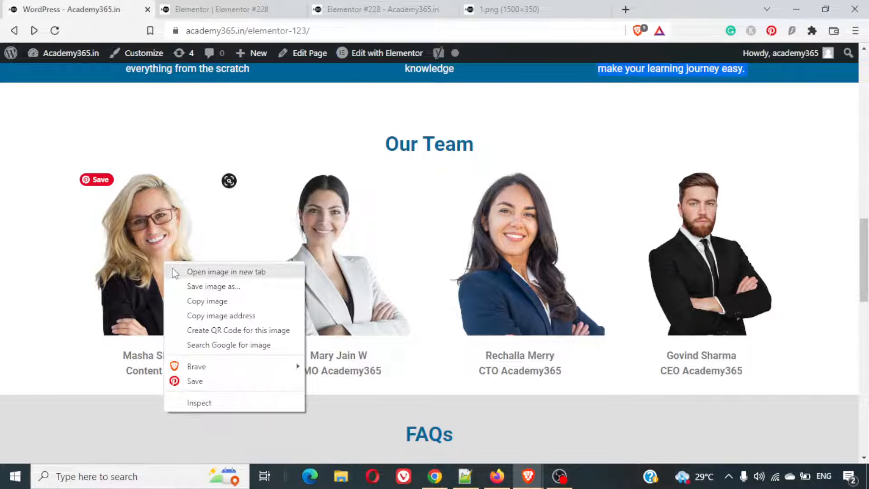
{"action": "left_click", "coordinate": [177, 272]}
{"action": "left_click", "coordinate": [241, 13]}
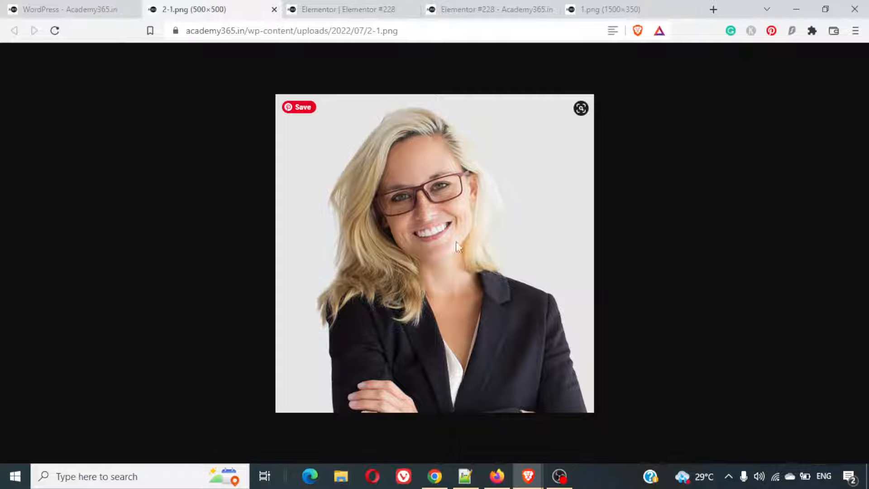
{"action": "left_click", "coordinate": [274, 9]}
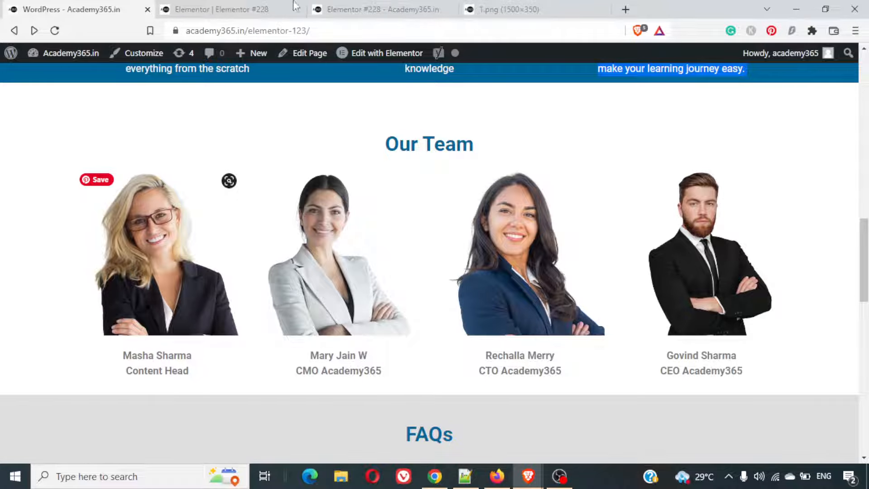
{"action": "left_click", "coordinate": [217, 9]}
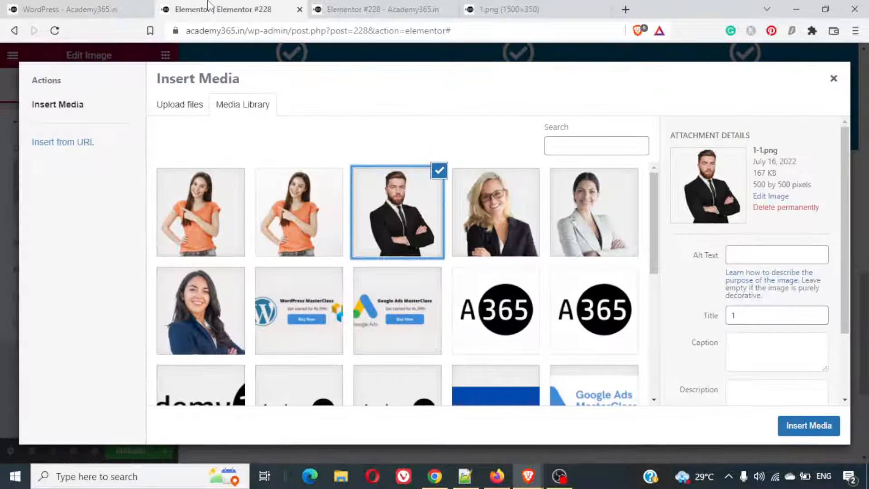
{"action": "left_click", "coordinate": [524, 230]}
{"action": "left_click", "coordinate": [790, 417]}
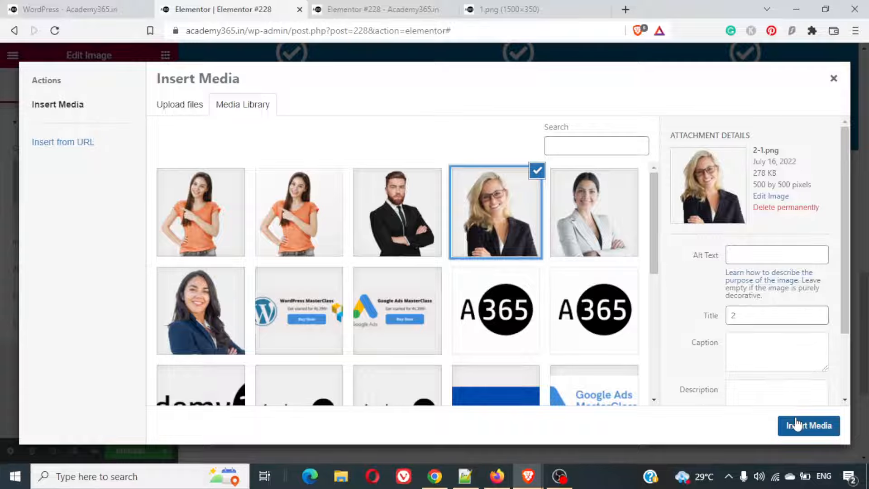
- Replace the first column's placeholder text with the first team member's name and "Content Head" title, copied from the example page
{"action": "scroll", "coordinate": [292, 427], "scroll_direction": "down", "scroll_amount": 4}
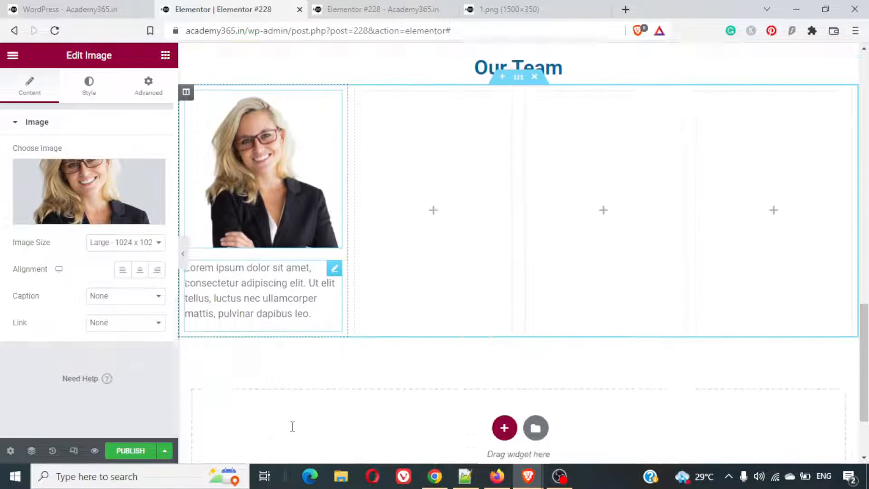
{"action": "triple_click", "coordinate": [276, 255]}
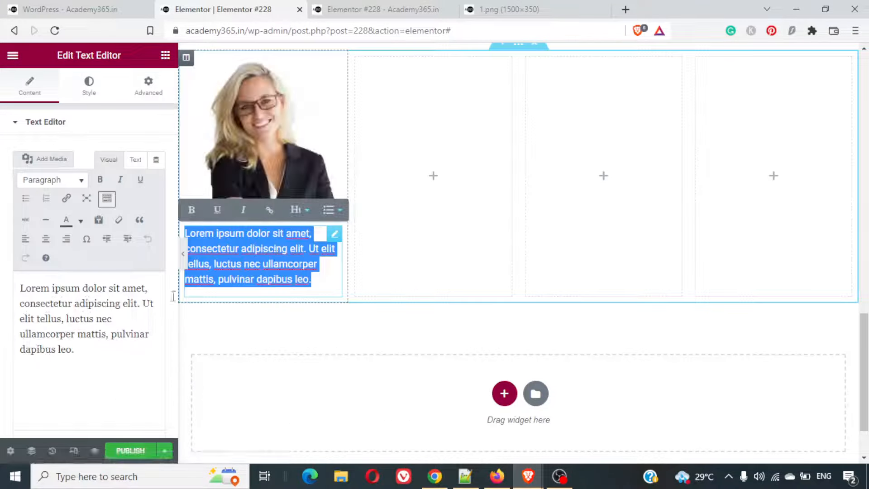
{"action": "left_click", "coordinate": [72, 9]}
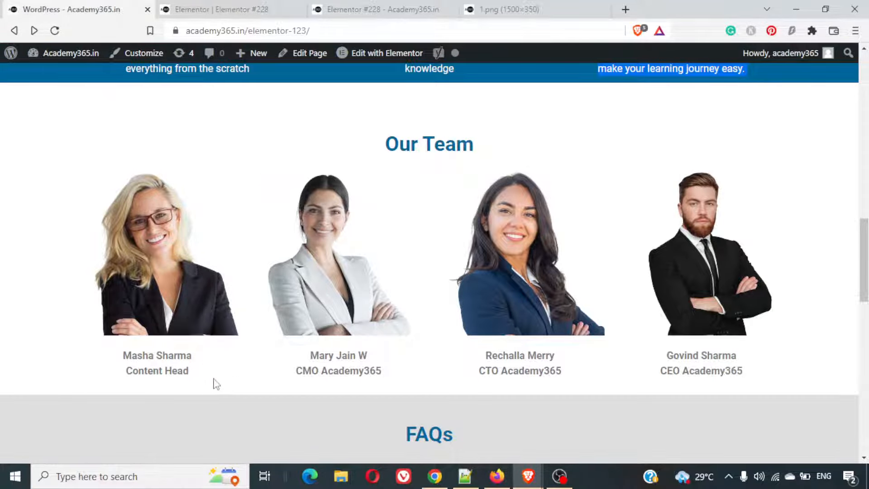
{"action": "left_click_drag", "start_coordinate": [199, 373], "coordinate": [134, 356]}
{"action": "right_click", "coordinate": [138, 367]}
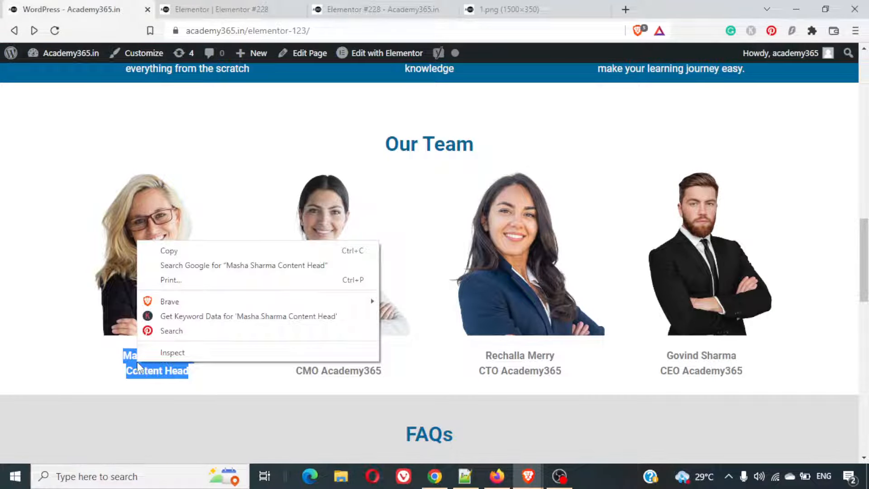
{"action": "left_click", "coordinate": [175, 250]}
{"action": "left_click", "coordinate": [222, 9]}
{"action": "key", "text": "ctrl+a"}
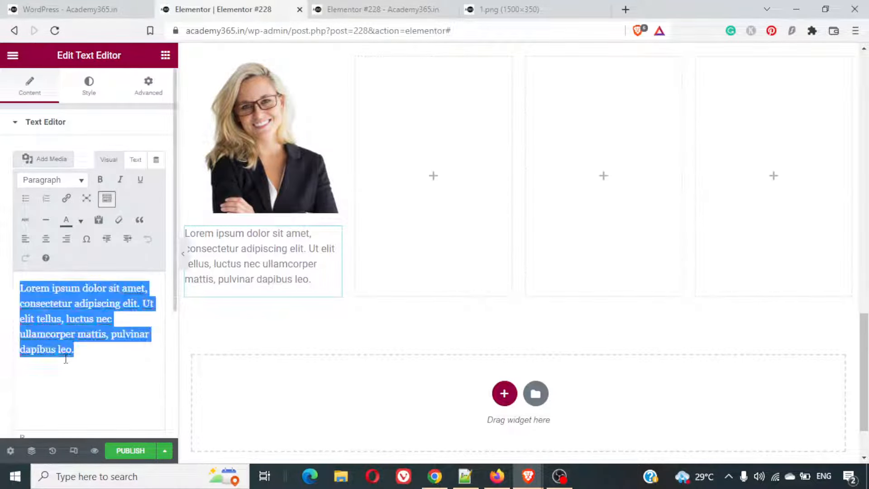
{"action": "key", "text": "BackSpace"}
{"action": "key", "text": "ctrl+v"}
- Center the first column's name and title text and make it bold
{"action": "key", "text": "ctrl+a"}
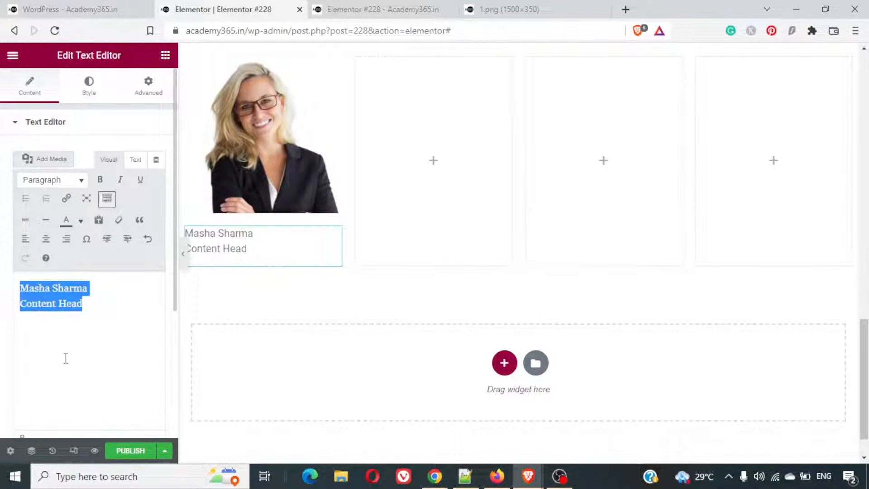
{"action": "left_click", "coordinate": [46, 238]}
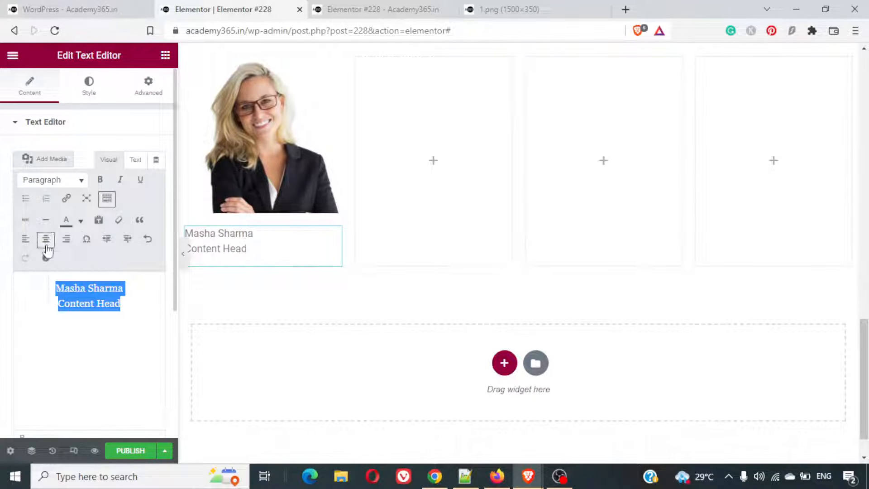
{"action": "key", "text": "ctrl+b"}
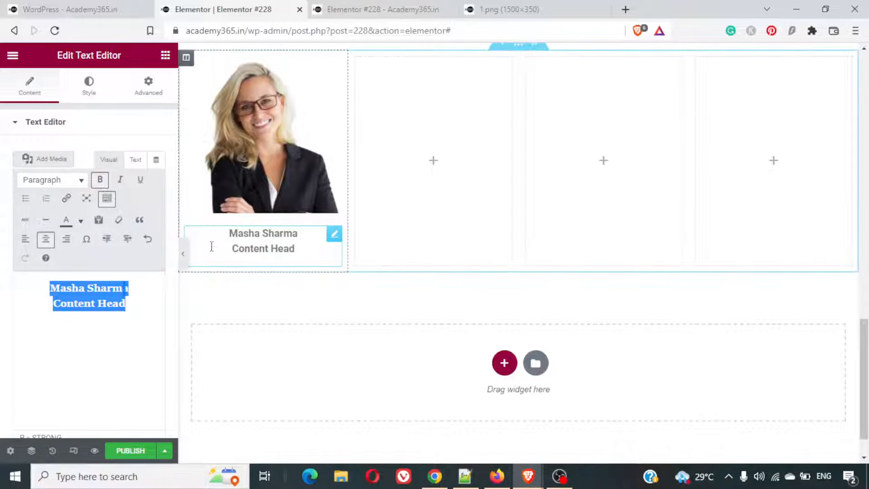
- Try Heading 3 and Heading 4 formats on the first column's name and title text, and undo both
{"action": "left_click", "coordinate": [52, 179]}
{"action": "left_click", "coordinate": [65, 279]}
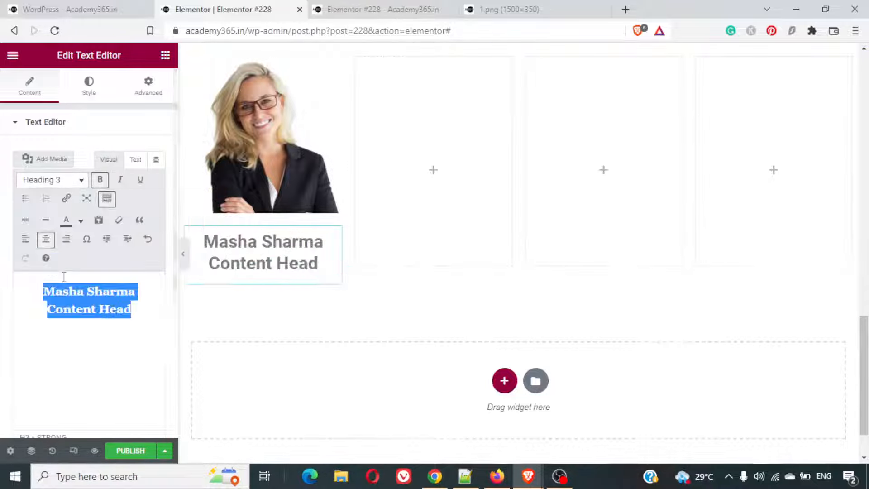
{"action": "left_click", "coordinate": [59, 180]}
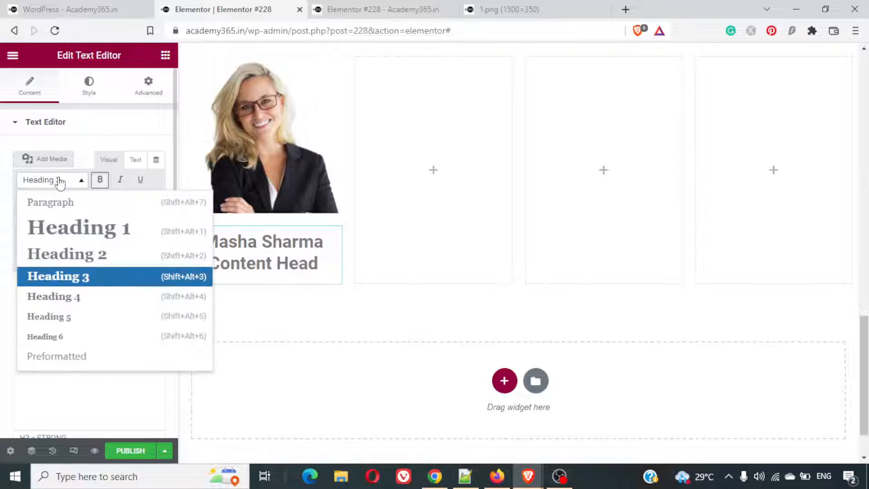
{"action": "left_click", "coordinate": [68, 298]}
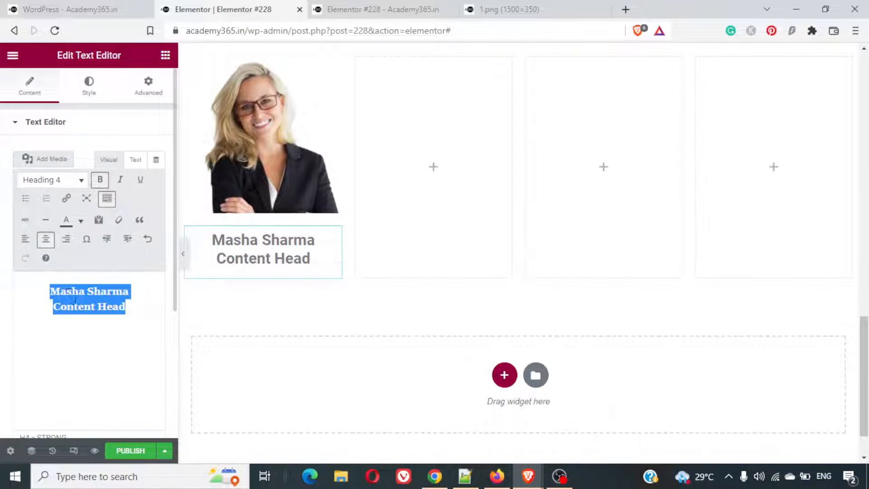
{"action": "key", "text": "ctrl+z"}
{"action": "key", "text": "ctrl+z"}
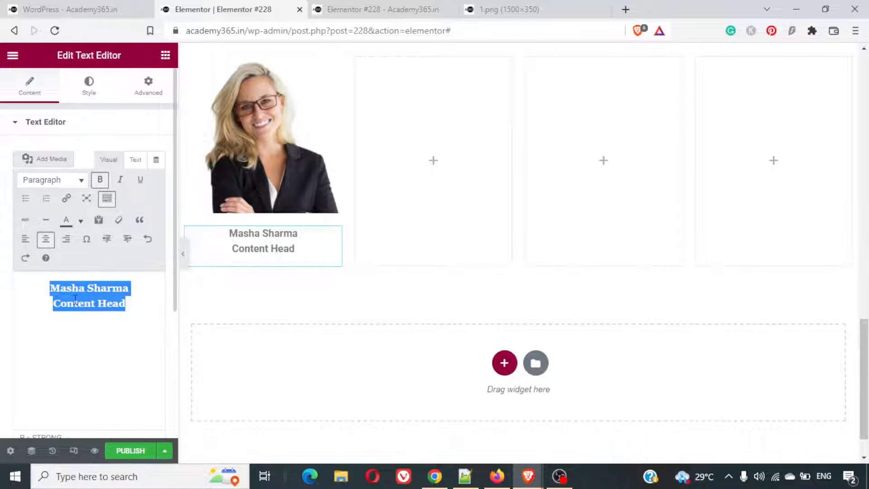
{"action": "left_click", "coordinate": [131, 324]}
- Duplicate the first column's portrait and name text into the second and third Our Team columns
{"action": "scroll", "coordinate": [362, 217], "scroll_direction": "up", "scroll_amount": 1}
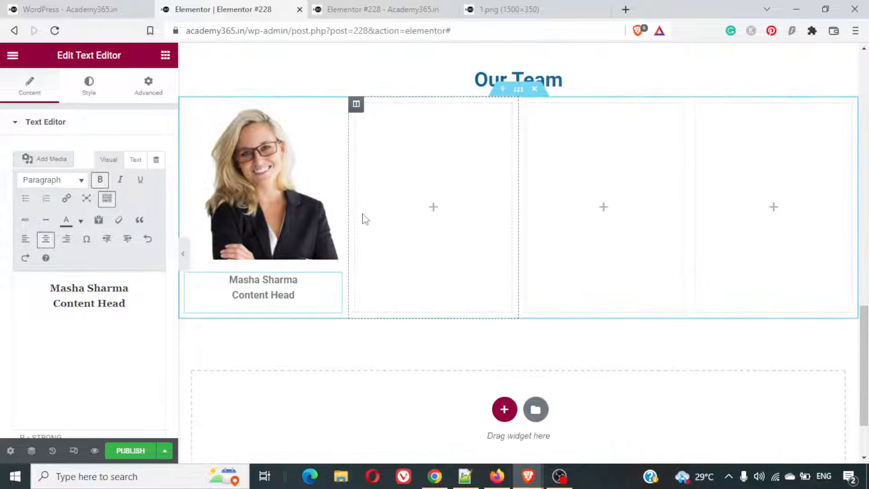
{"action": "left_click", "coordinate": [338, 117]}
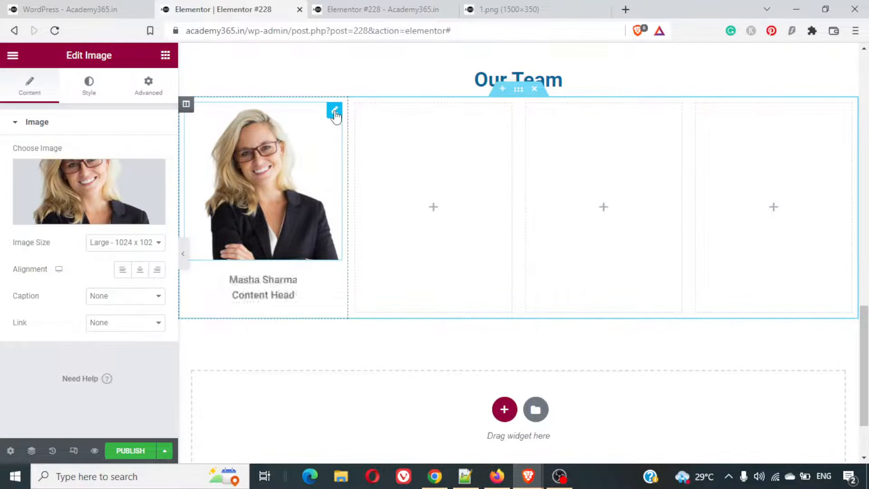
{"action": "key", "text": "ctrl+d"}
{"action": "left_click_drag", "start_coordinate": [334, 278], "coordinate": [387, 199]}
{"action": "left_click", "coordinate": [335, 281]}
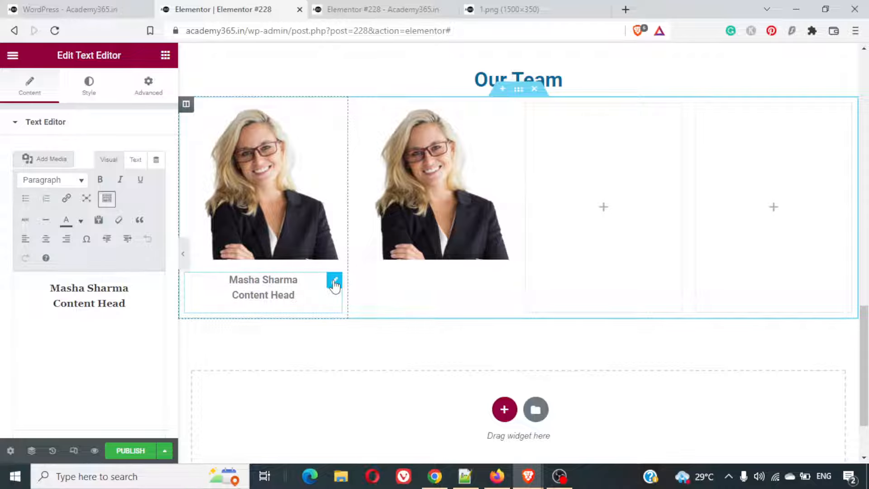
{"action": "key", "text": "ctrl+d"}
{"action": "left_click_drag", "start_coordinate": [274, 294], "coordinate": [583, 265]}
{"action": "left_click", "coordinate": [505, 111]}
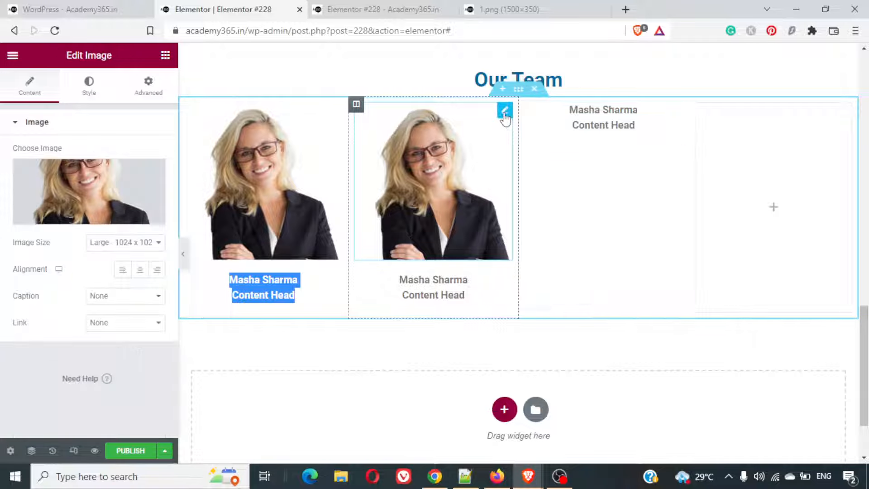
{"action": "left_click_drag", "start_coordinate": [505, 113], "coordinate": [584, 120]}
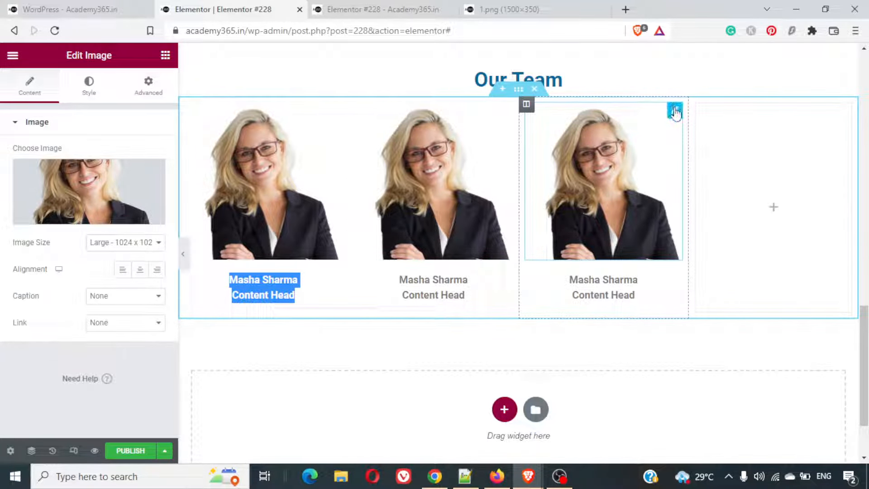
- Duplicate the third column's portrait and name text into the fourth Our Team column
{"action": "key", "text": "ctrl+d"}
{"action": "left_click_drag", "start_coordinate": [679, 117], "coordinate": [751, 131]}
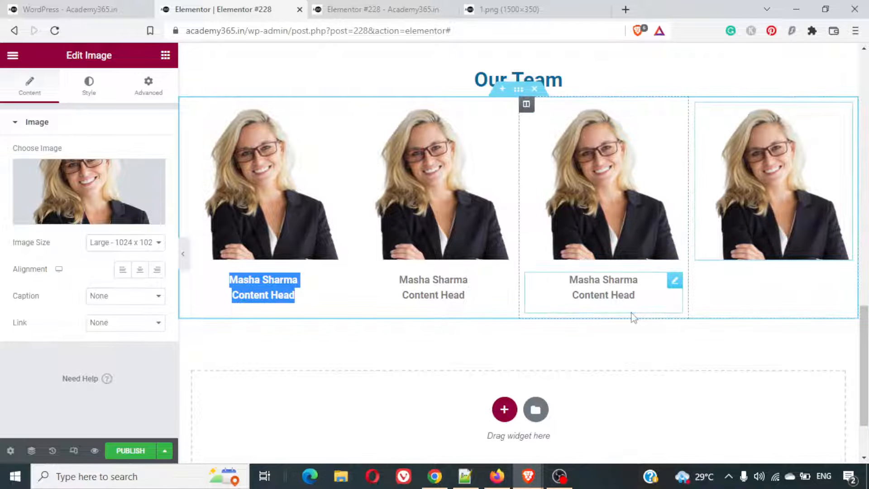
{"action": "left_click", "coordinate": [675, 281]}
{"action": "key", "text": "ctrl+d"}
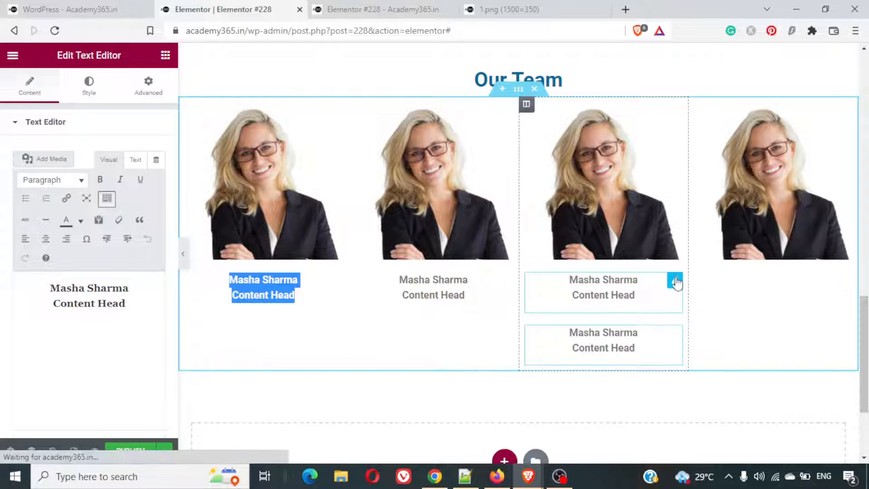
{"action": "left_click_drag", "start_coordinate": [679, 281], "coordinate": [764, 283]}
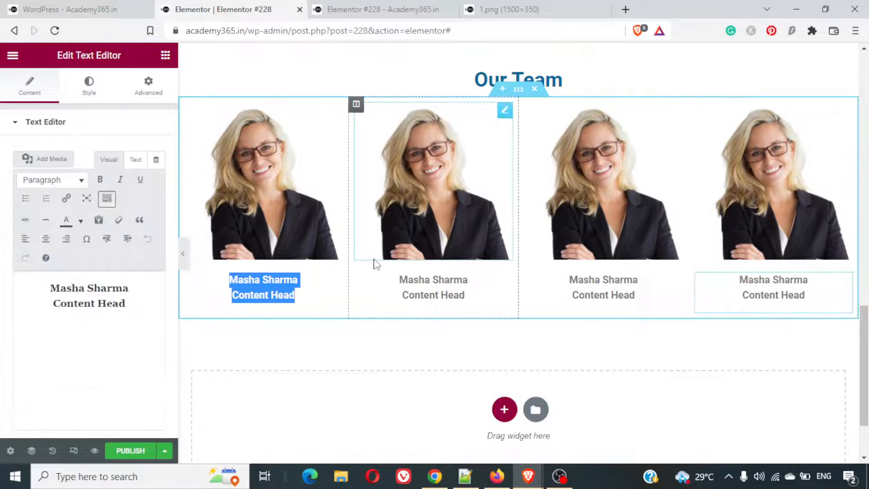
- Replace the second Our Team column's portrait with 3.png, the woman in the light grey blazer, matching the finished example page
{"action": "left_click", "coordinate": [488, 153]}
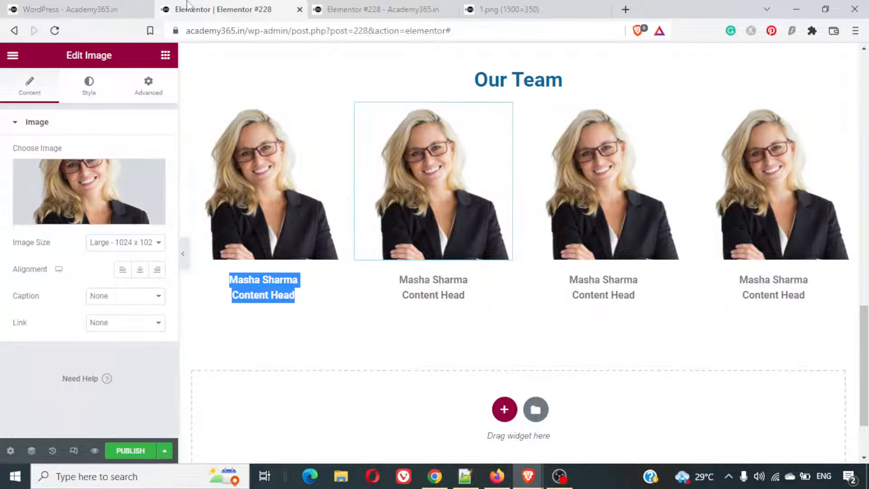
{"action": "left_click", "coordinate": [44, 6]}
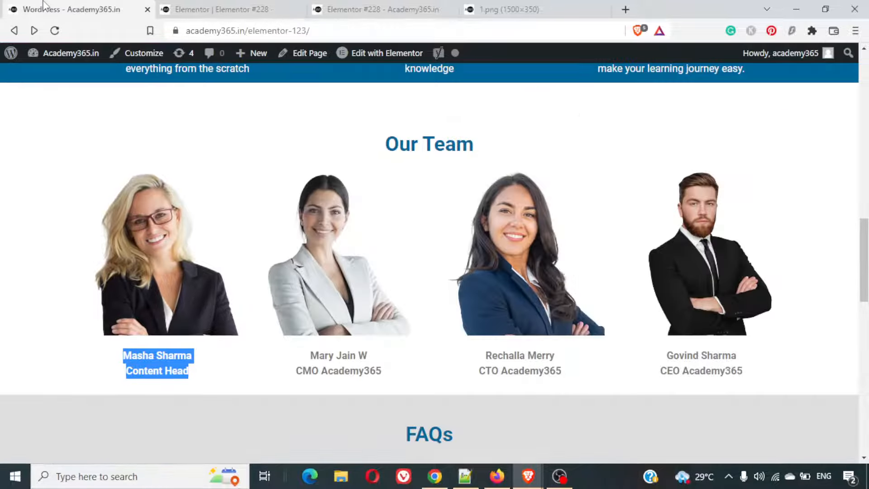
{"action": "left_click", "coordinate": [222, 10]}
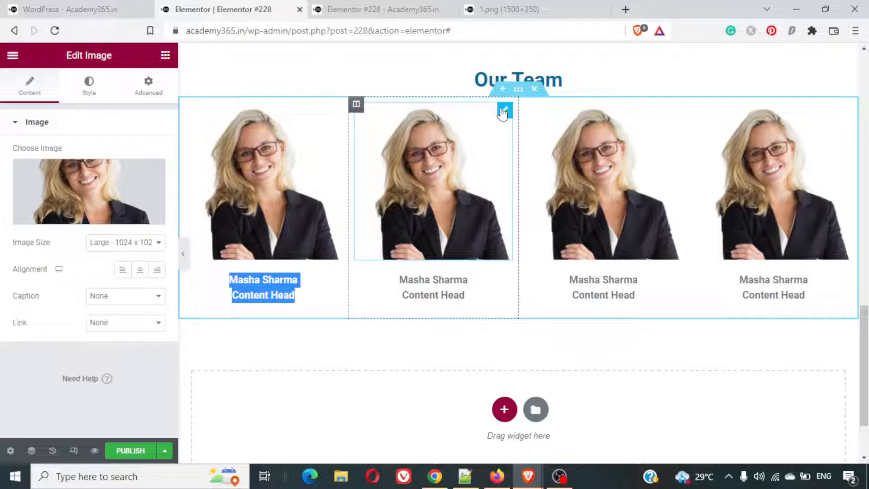
{"action": "left_click", "coordinate": [80, 216]}
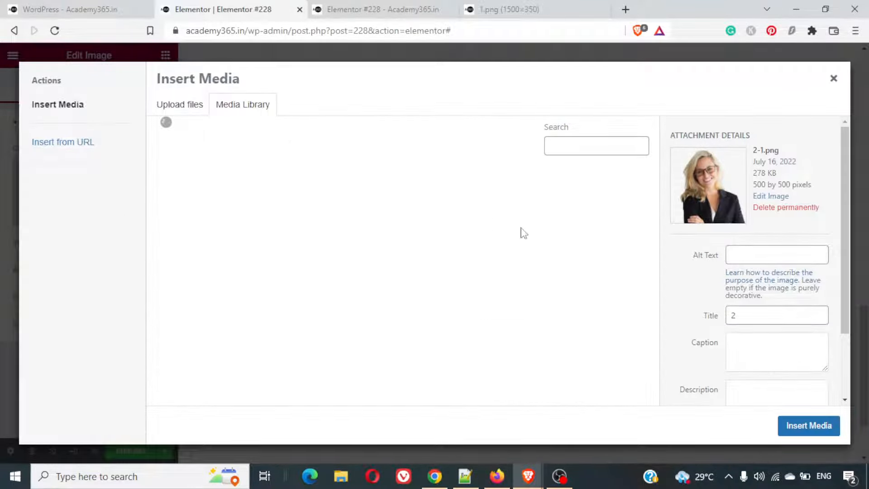
{"action": "left_click", "coordinate": [604, 204]}
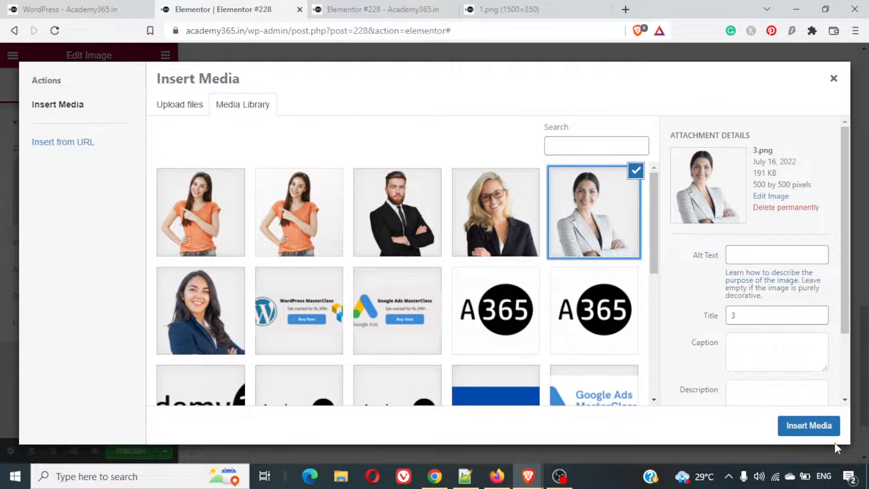
{"action": "left_click", "coordinate": [821, 430]}
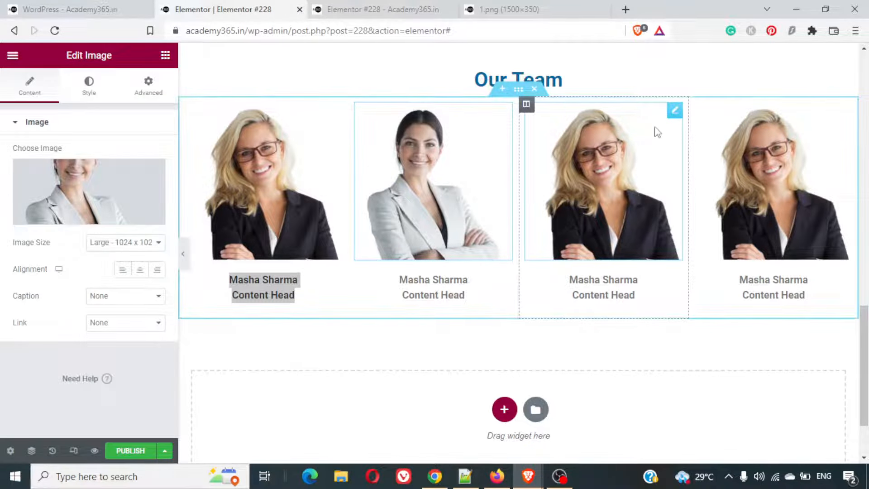
- Replace the third Our Team column's portrait with 4.png, the woman in the navy blazer, from the media library
{"action": "left_click", "coordinate": [673, 112]}
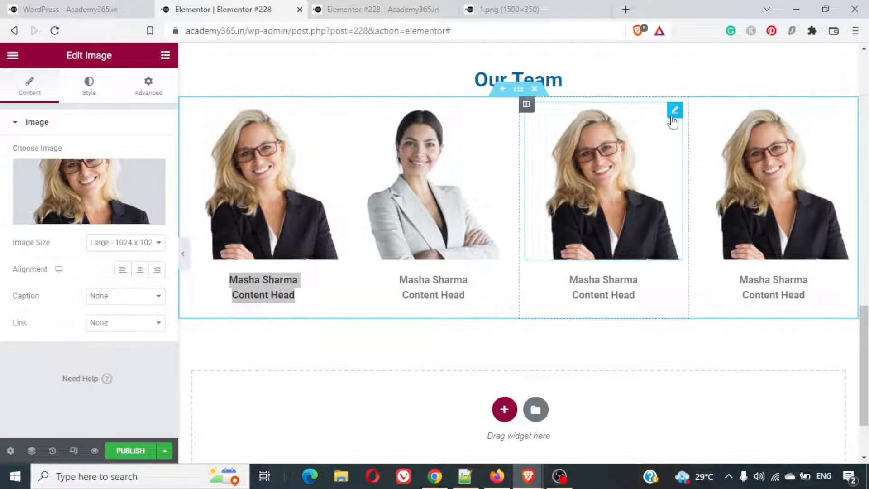
{"action": "left_click", "coordinate": [92, 225]}
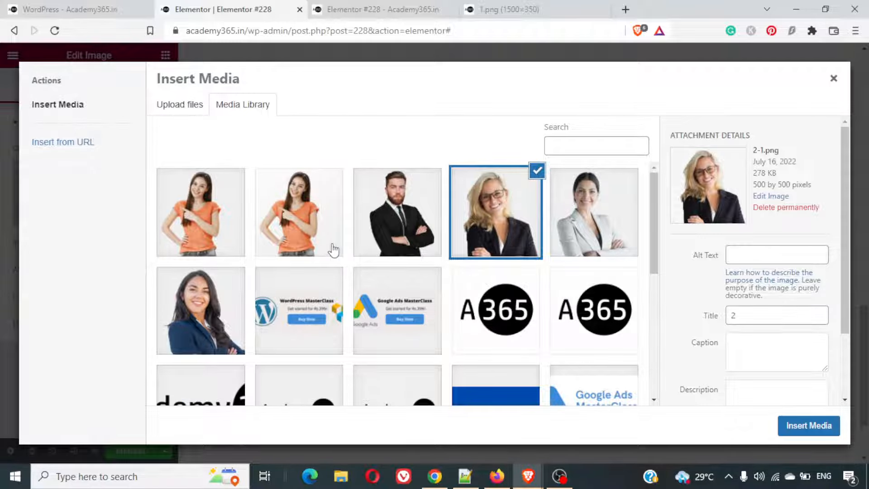
{"action": "left_click", "coordinate": [198, 312]}
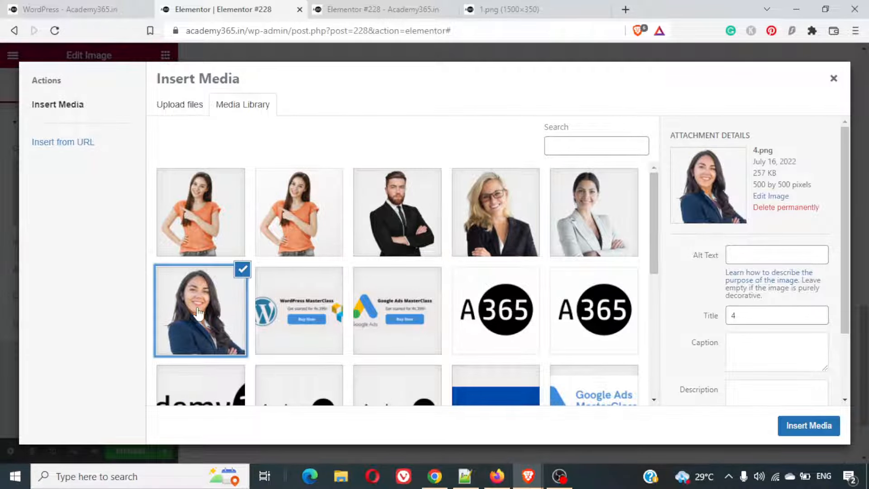
{"action": "left_click", "coordinate": [809, 426]}
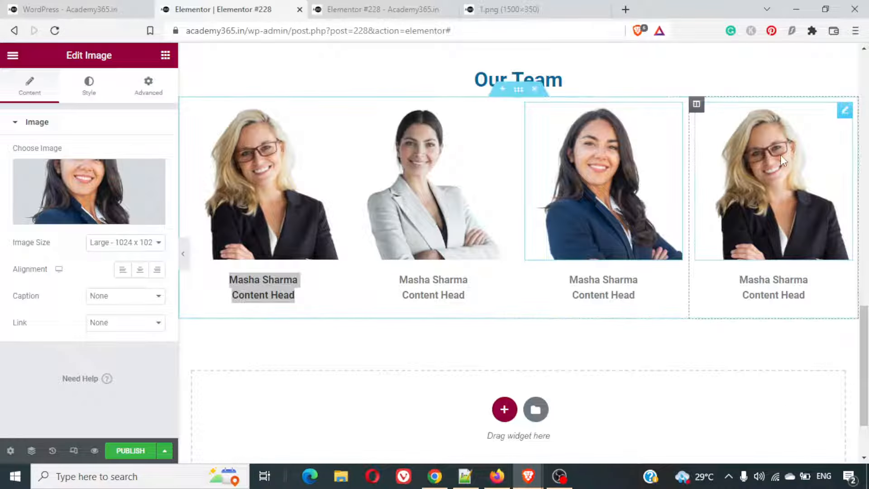
- Replace the fourth Our Team column's portrait with 1-1.png, the bearded man in the black suit, from the media library
{"action": "left_click", "coordinate": [838, 110]}
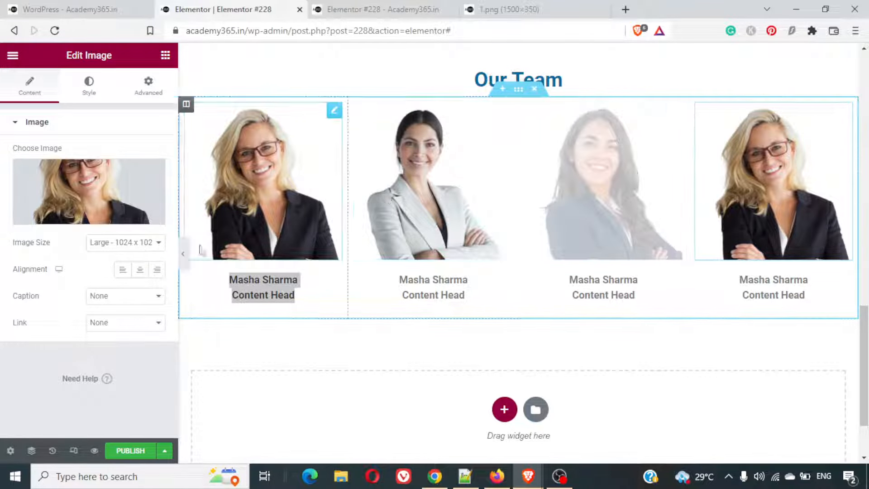
{"action": "left_click", "coordinate": [93, 223]}
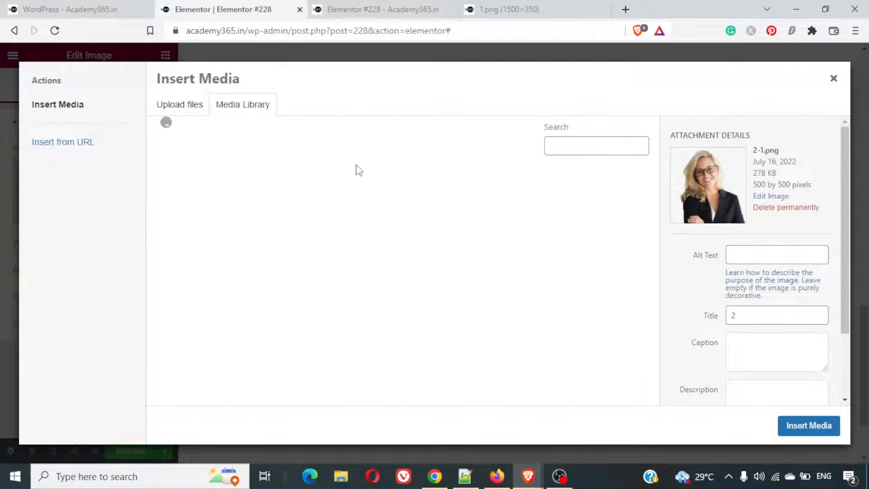
{"action": "left_click", "coordinate": [421, 211]}
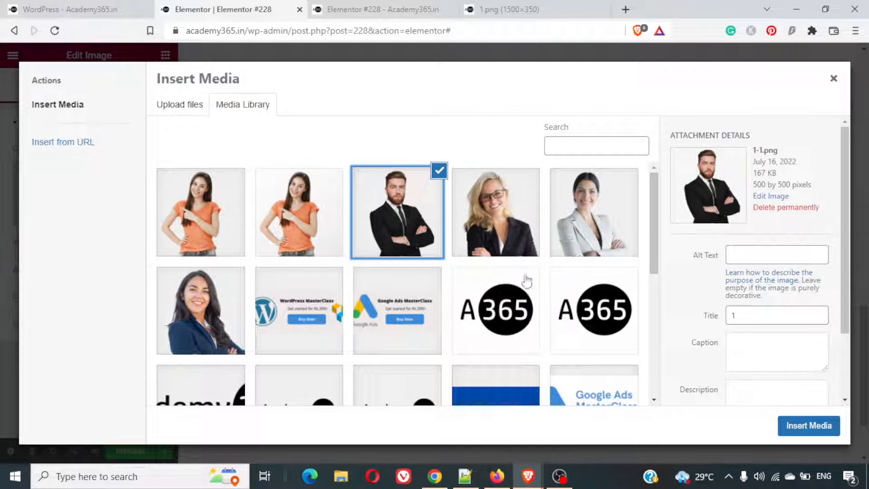
{"action": "left_click", "coordinate": [796, 427]}
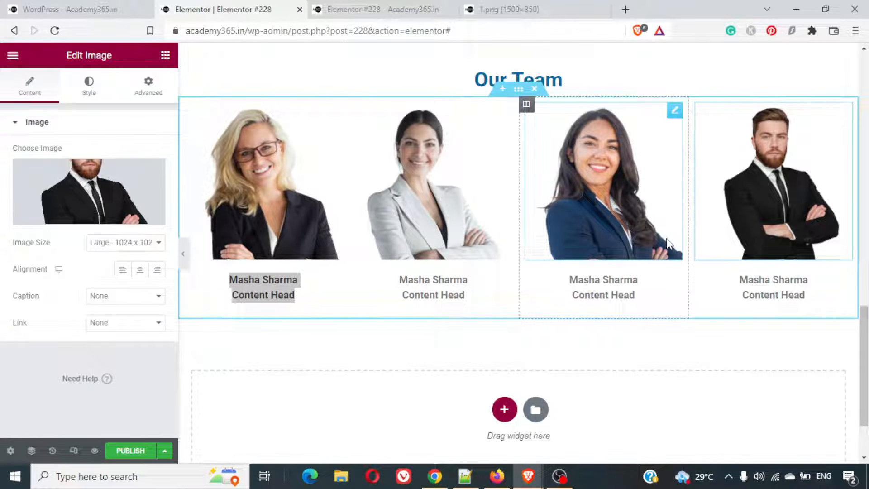
- Copy the second team member's name and "CMO Academy365" title from the example page over the second column's text
{"action": "left_click", "coordinate": [51, 6]}
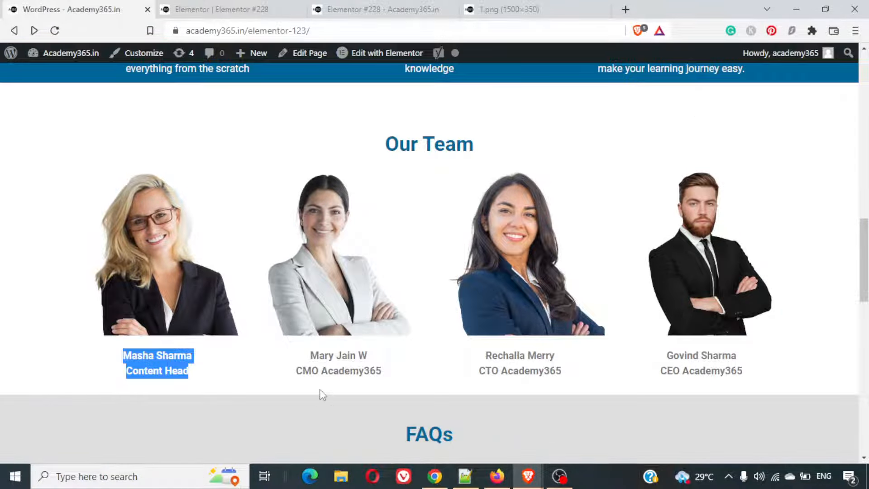
{"action": "left_click_drag", "start_coordinate": [311, 355], "coordinate": [397, 377]}
{"action": "key", "text": "ctrl+c"}
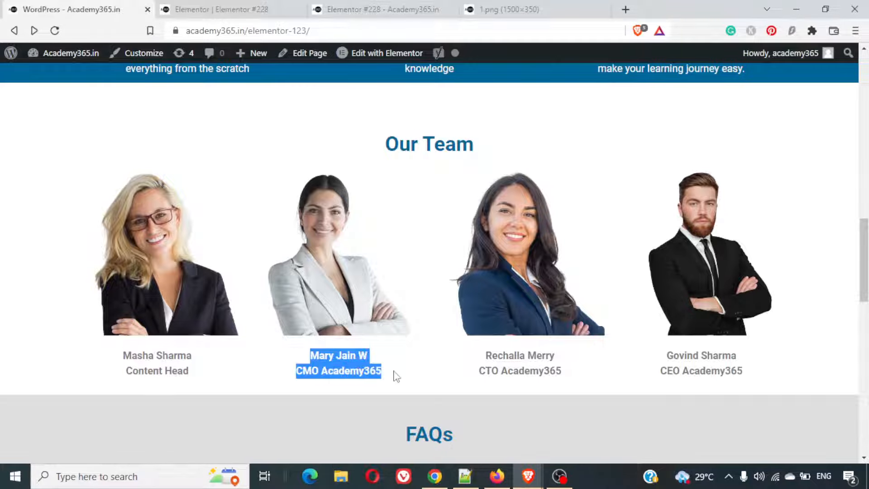
{"action": "key", "text": "ctrl+Tab"}
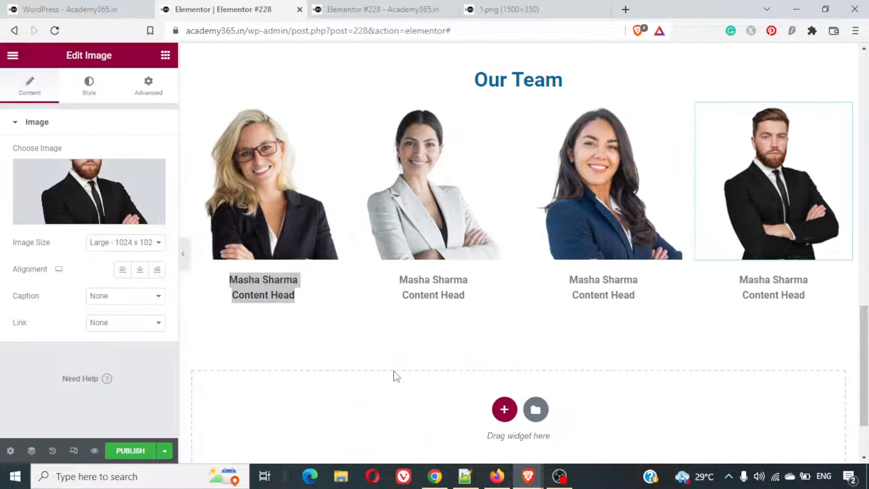
{"action": "left_click", "coordinate": [435, 282]}
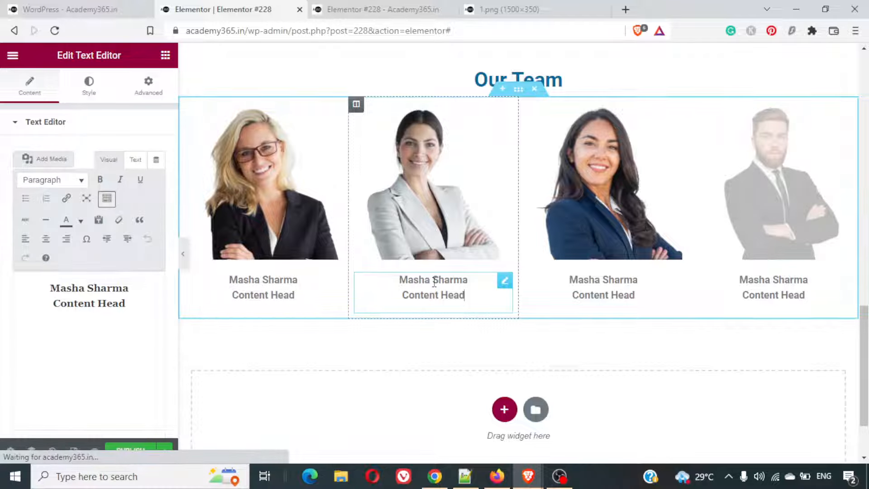
{"action": "left_click", "coordinate": [120, 304]}
{"action": "key", "text": "ctrl+a"}
{"action": "key", "text": "ctrl+v"}
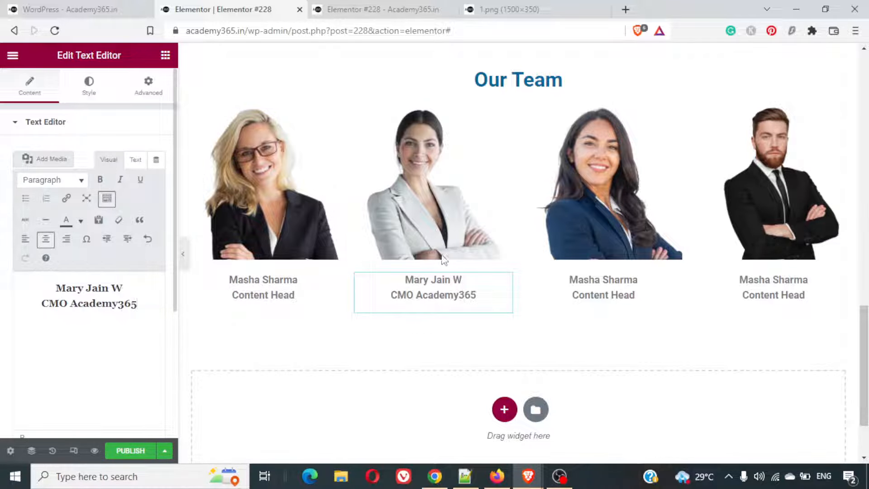
- Copy the third team member's name and "CTO Academy365" title from the example page over the third column's text
{"action": "left_click", "coordinate": [68, 8]}
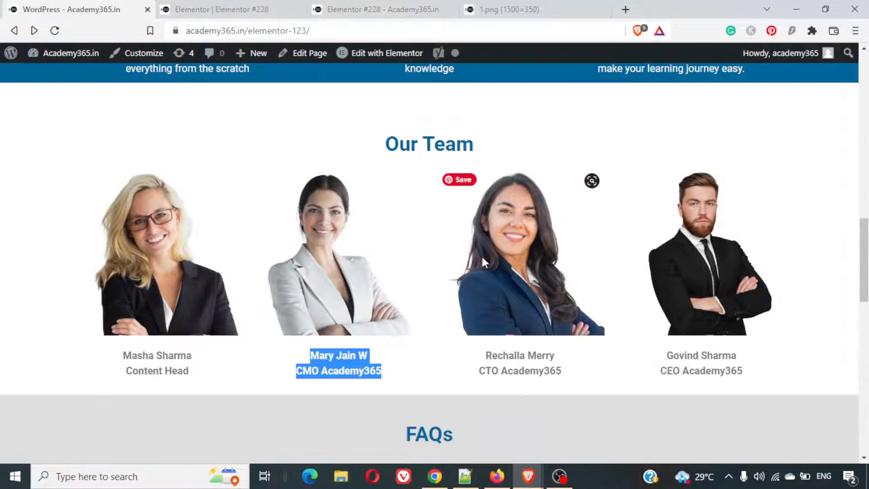
{"action": "left_click_drag", "start_coordinate": [564, 374], "coordinate": [485, 358]}
{"action": "key", "text": "ctrl+c"}
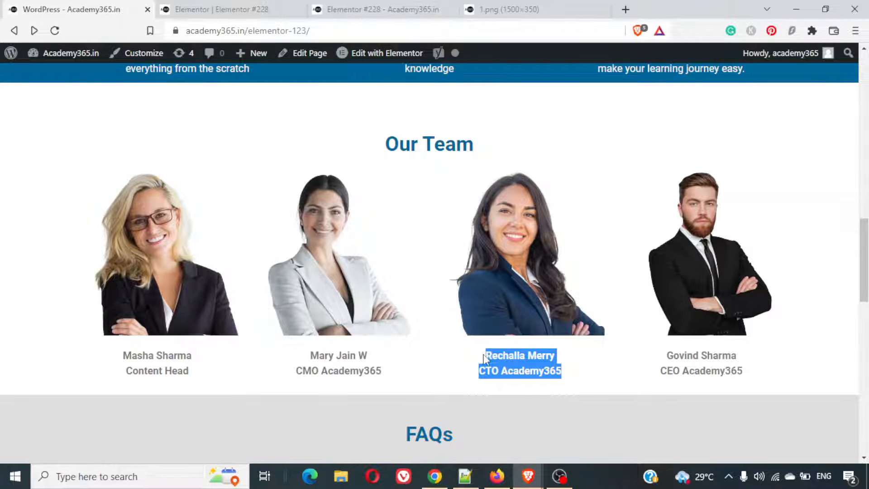
{"action": "key", "text": "ctrl+Tab"}
{"action": "left_click", "coordinate": [613, 288]}
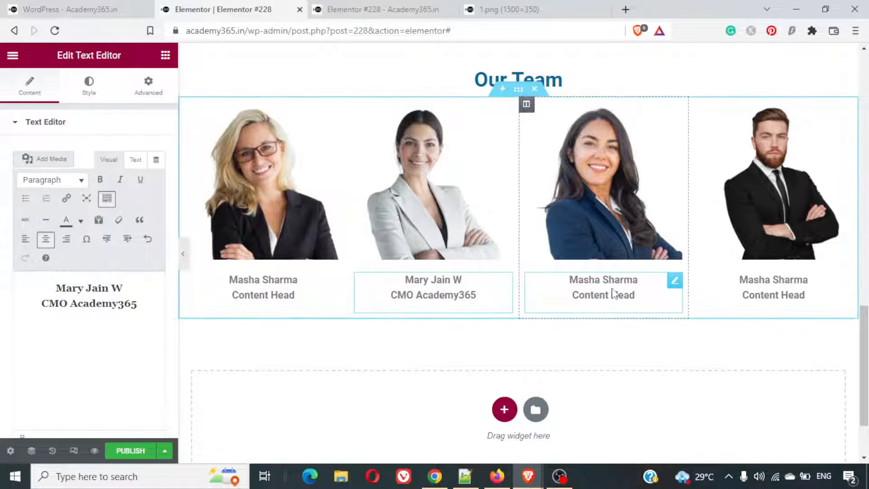
{"action": "left_click", "coordinate": [136, 297]}
{"action": "key", "text": "ctrl+a"}
{"action": "key", "text": "ctrl+v"}
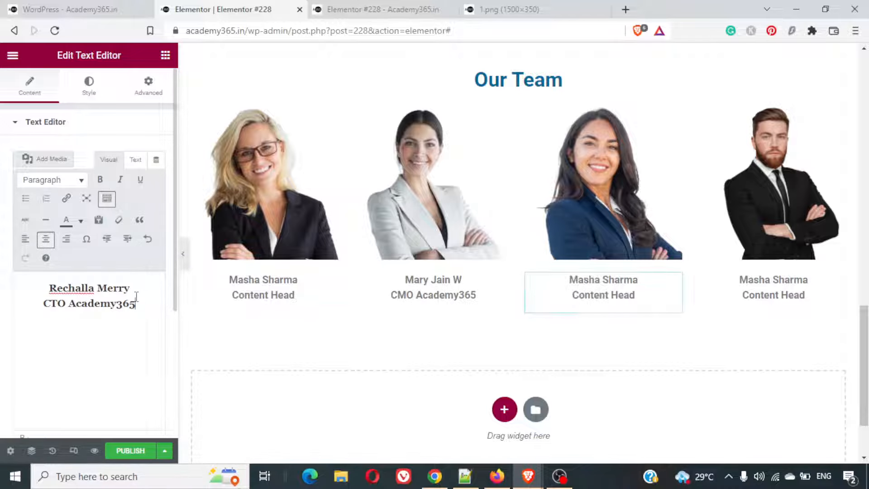
- Copy the fourth team member's name and "CEO Academy365" title from the example page over the fourth column's text
{"action": "key", "text": "ctrl+shift+Tab"}
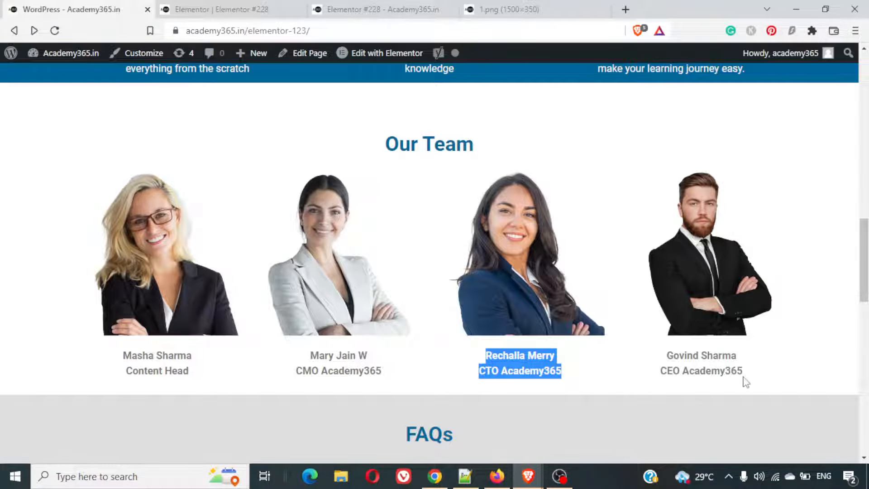
{"action": "left_click_drag", "start_coordinate": [749, 375], "coordinate": [667, 358]}
{"action": "key", "text": "ctrl+c"}
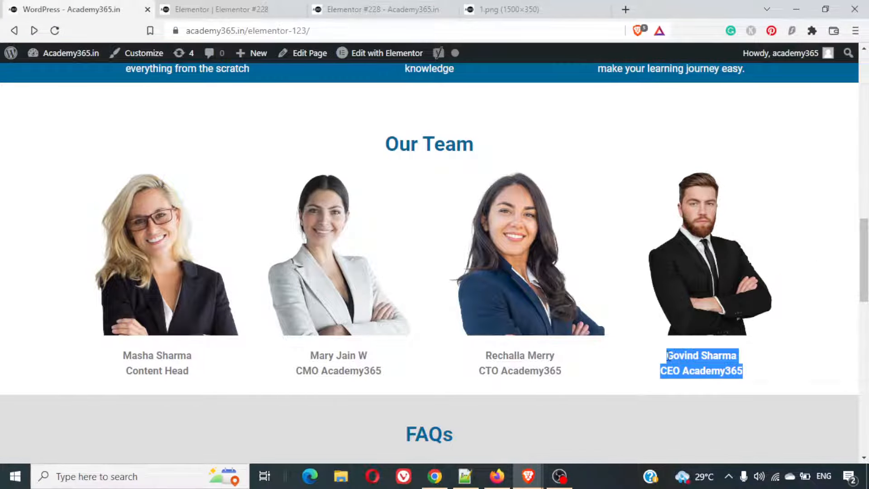
{"action": "key", "text": "ctrl+Tab"}
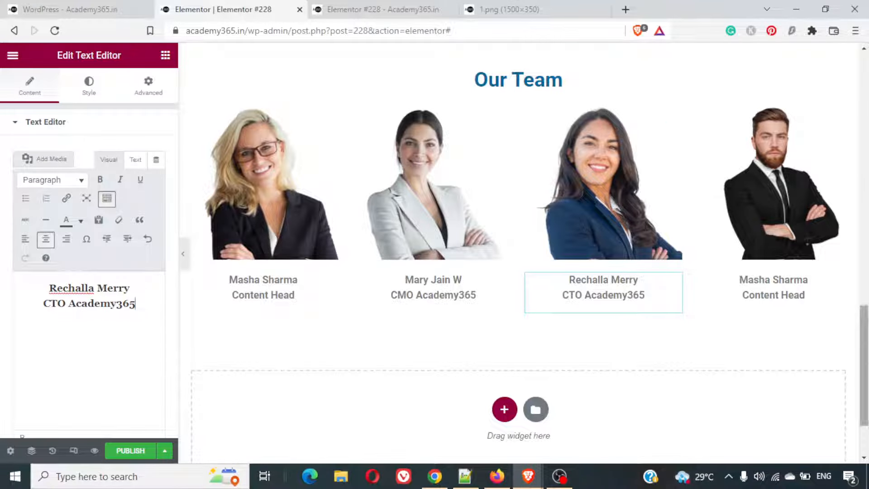
{"action": "left_click", "coordinate": [792, 299]}
{"action": "key", "text": "ctrl+a"}
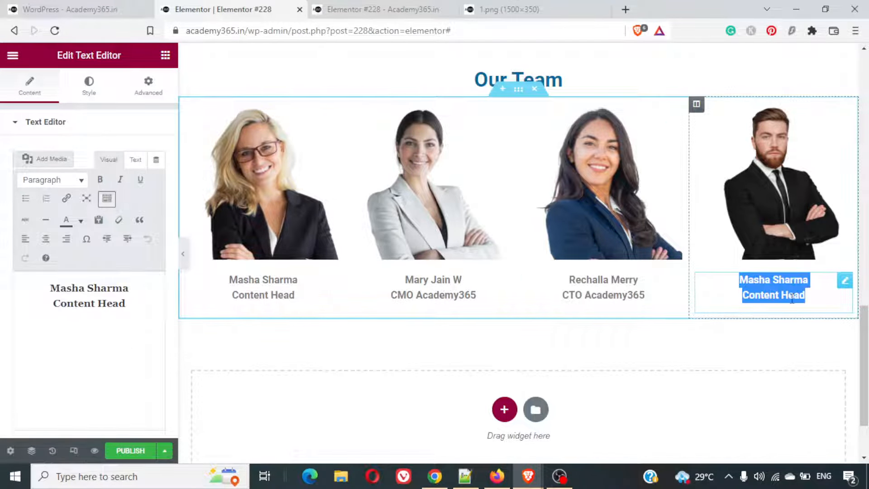
{"action": "key", "text": "ctrl+v"}
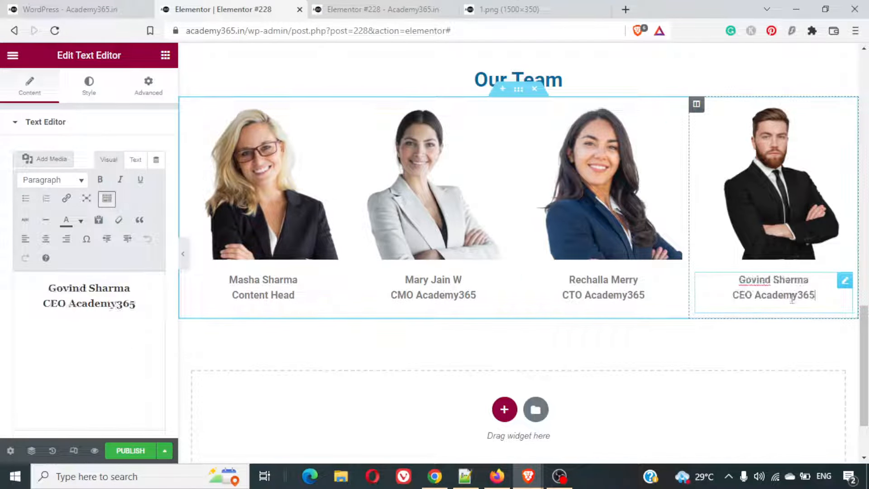
- Try a paragraph break between the fourth column's name and title, restoring the single line break each time
{"action": "left_click", "coordinate": [142, 289]}
{"action": "key", "text": "Delete"}
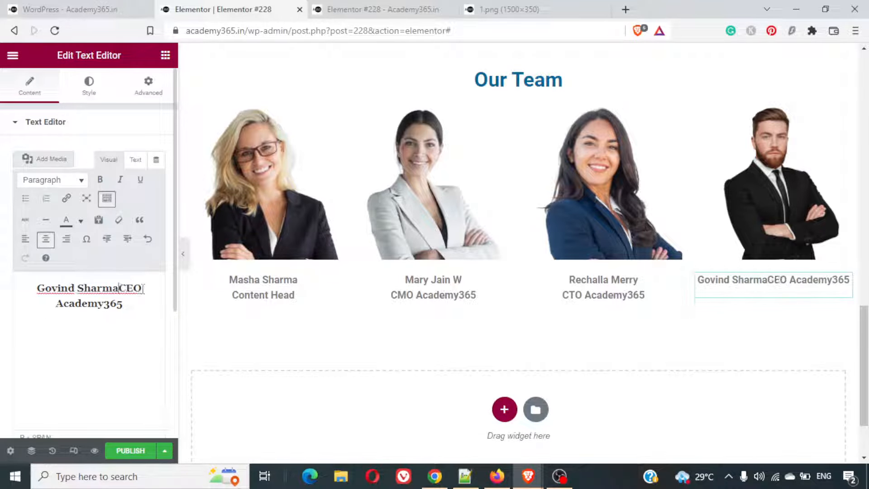
{"action": "key", "text": "Return"}
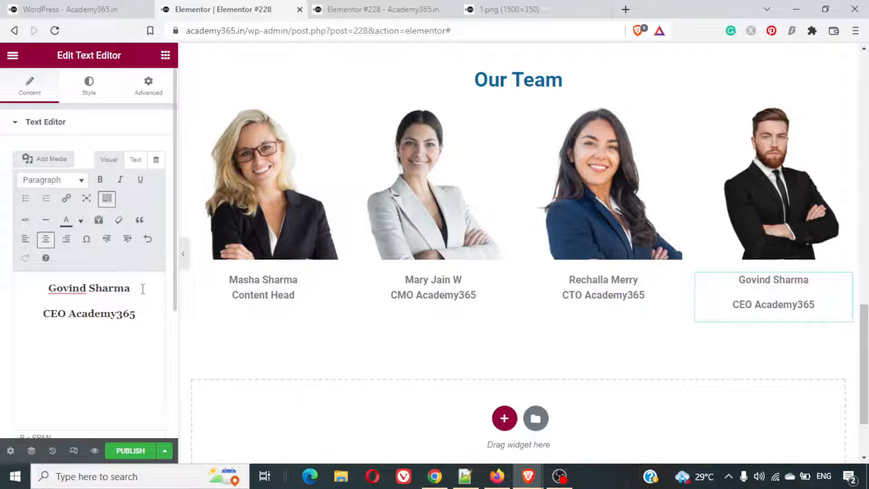
{"action": "key", "text": "BackSpace"}
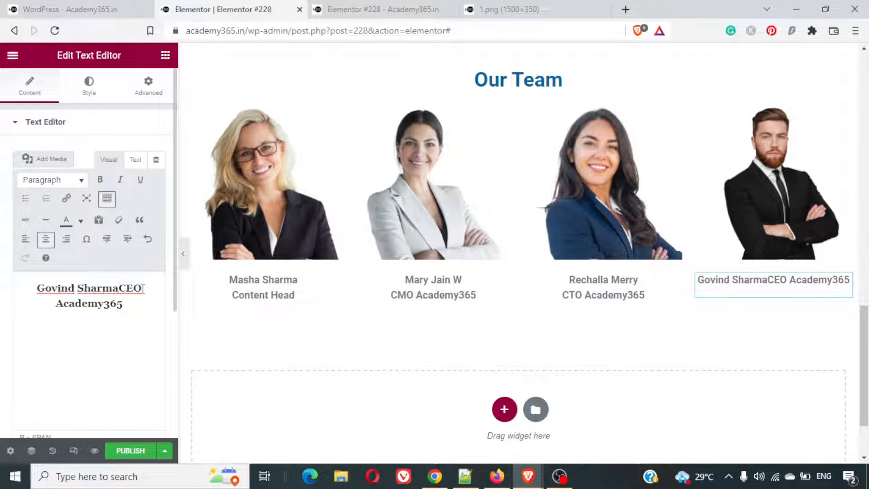
{"action": "key", "text": "shift+Return"}
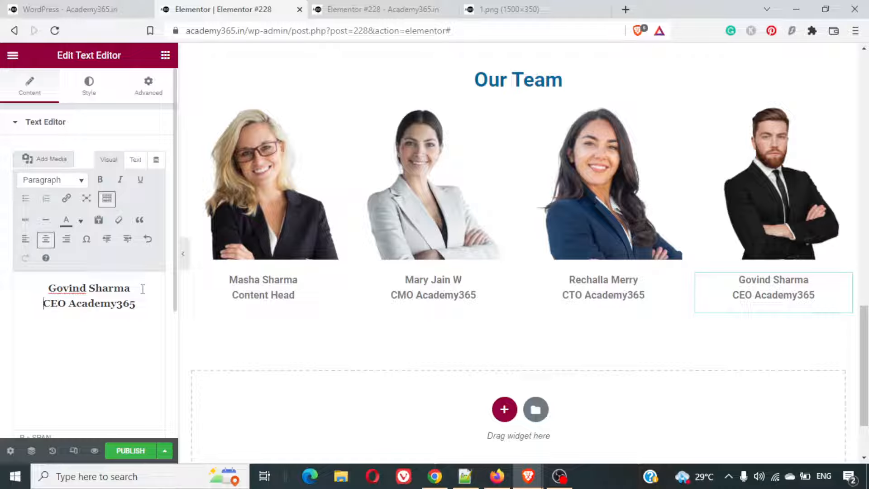
{"action": "key", "text": "BackSpace"}
{"action": "key", "text": "Return"}
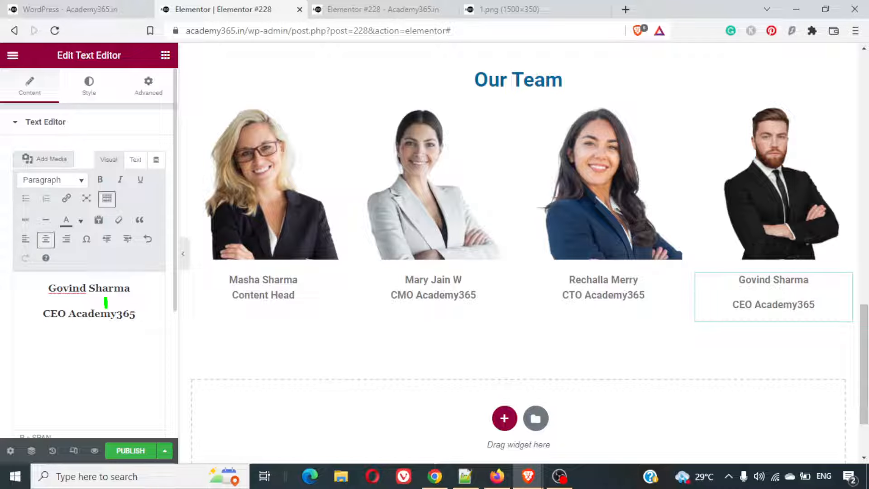
{"action": "key", "text": "BackSpace"}
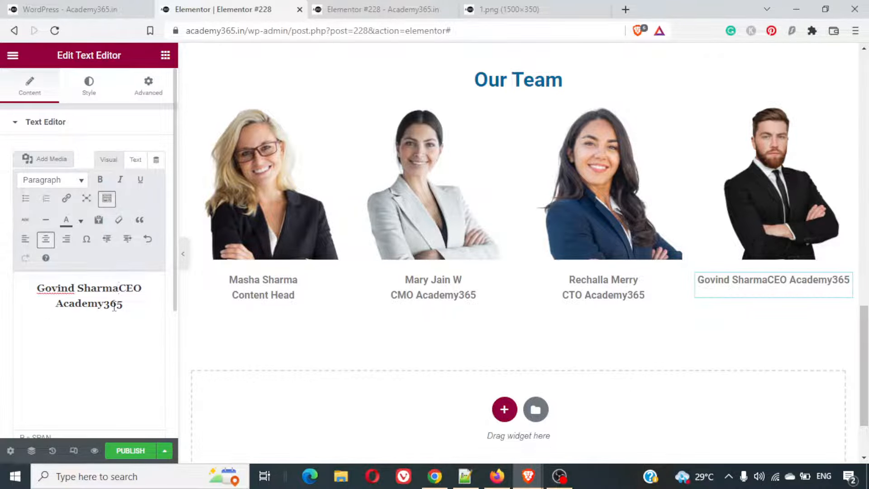
{"action": "key", "text": "shift+Return"}
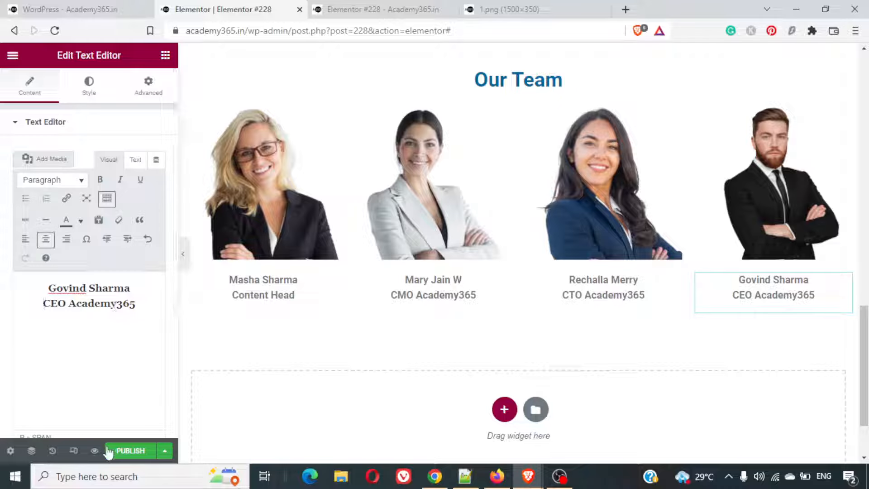
- Preview the page's Our Team section and examine the FAQs and Clients Testimonials sections that follow it on the example page
{"action": "left_click", "coordinate": [94, 450]}
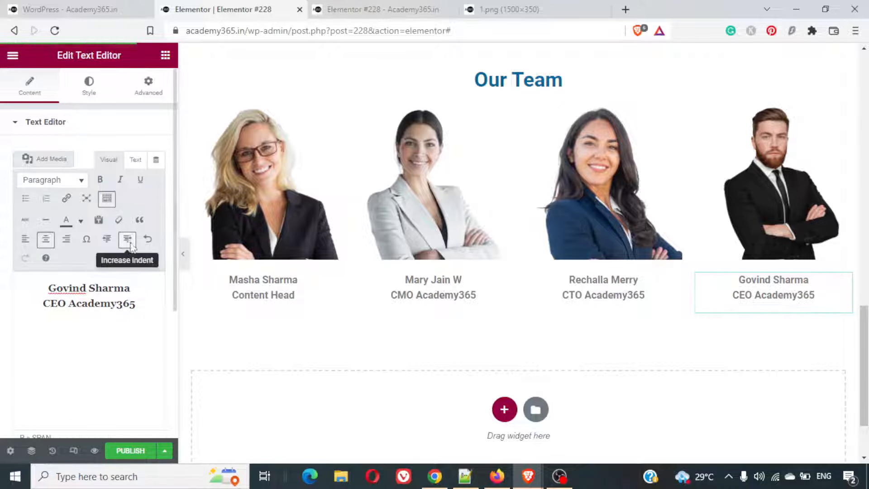
{"action": "left_click", "coordinate": [347, 9]}
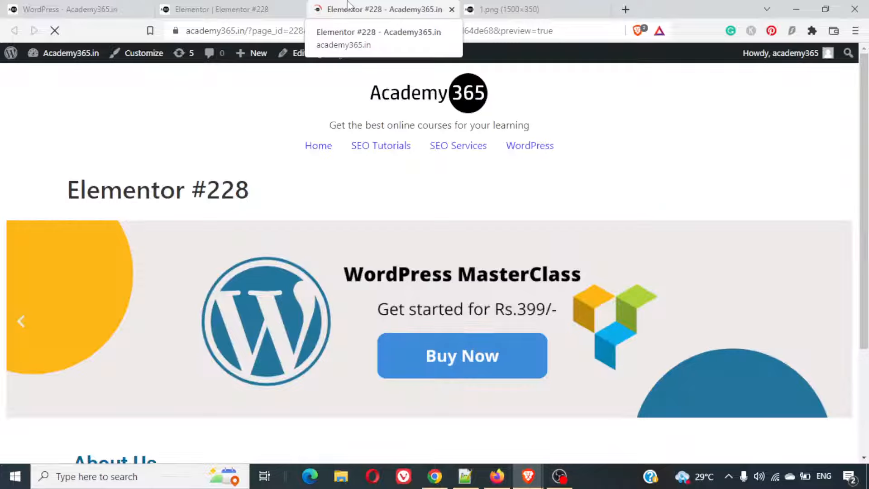
{"action": "scroll", "coordinate": [558, 221], "scroll_direction": "down", "scroll_amount": 14}
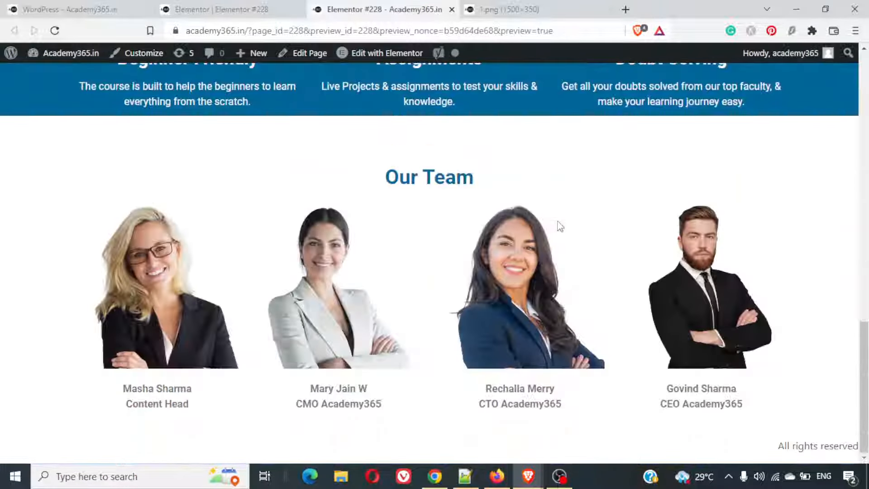
{"action": "scroll", "coordinate": [558, 221], "scroll_direction": "up", "scroll_amount": 6}
{"action": "scroll", "coordinate": [557, 221], "scroll_direction": "down", "scroll_amount": 3}
{"action": "scroll", "coordinate": [558, 222], "scroll_direction": "down", "scroll_amount": 4}
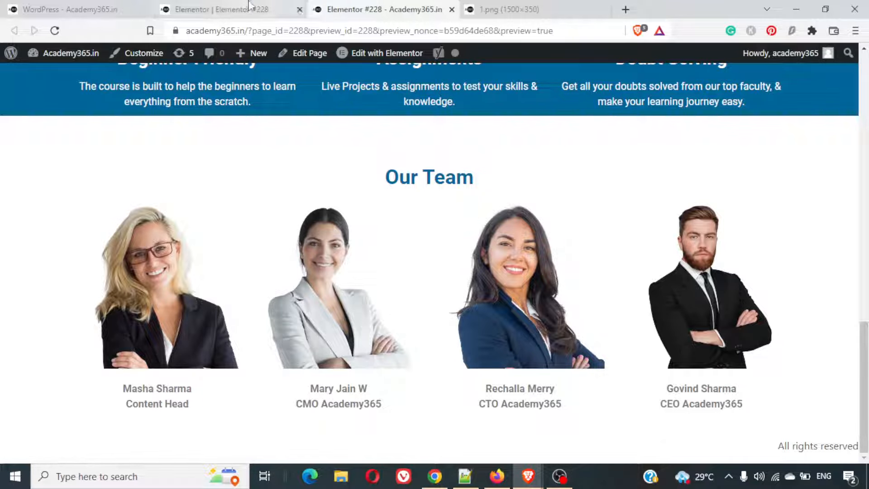
{"action": "left_click", "coordinate": [21, 6]}
{"action": "scroll", "coordinate": [341, 217], "scroll_direction": "down", "scroll_amount": 10}
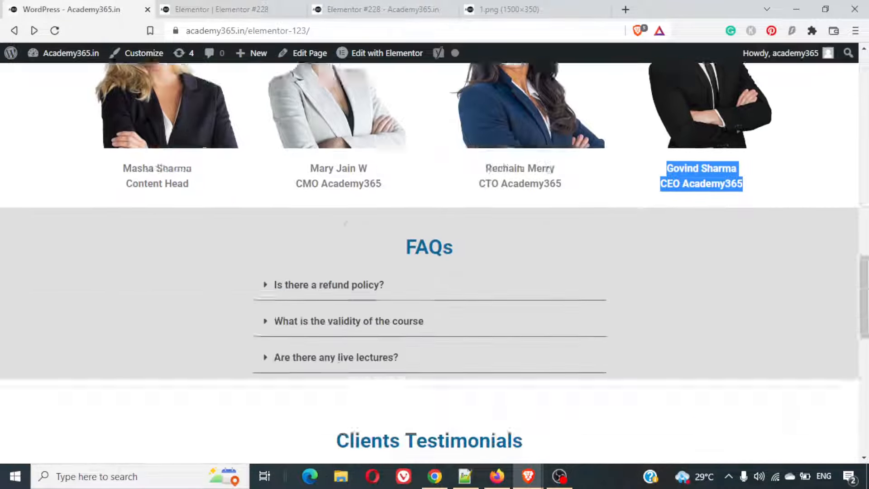
{"action": "scroll", "coordinate": [340, 217], "scroll_direction": "down", "scroll_amount": 2}
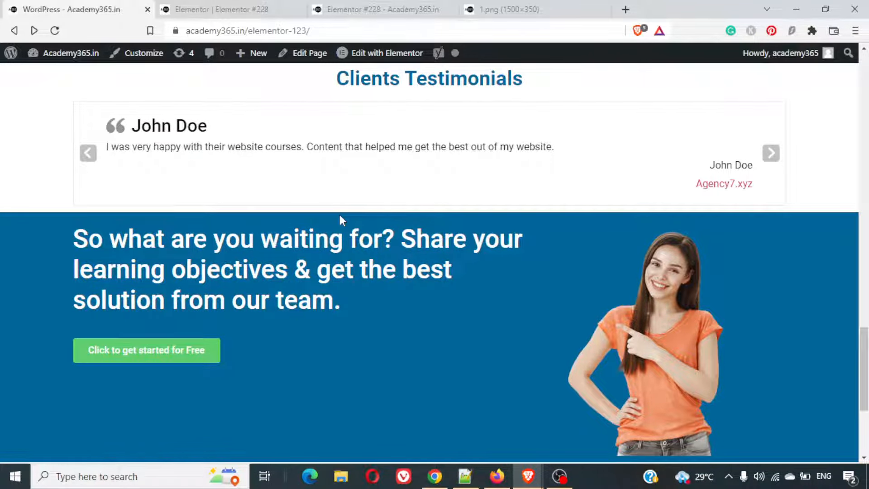
- Add a section below Our Team with a three-column structure of one wide middle column and two narrow side columns
{"action": "left_click", "coordinate": [238, 9]}
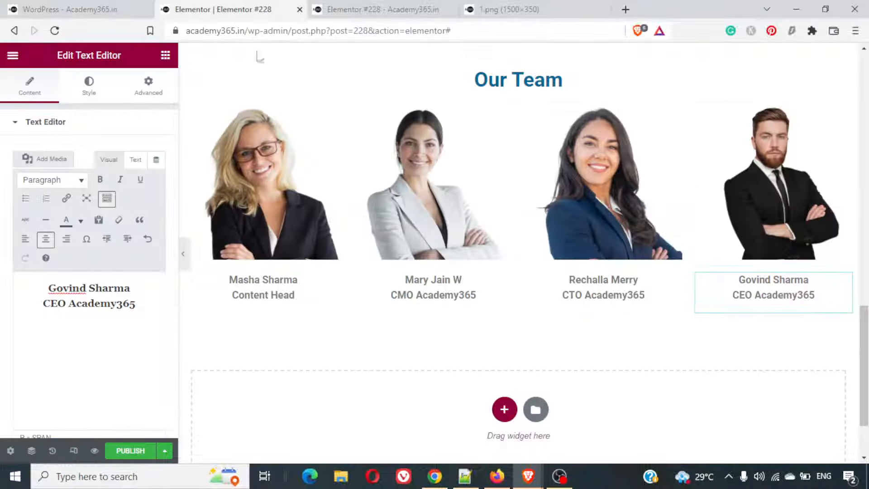
{"action": "left_click", "coordinate": [505, 409]}
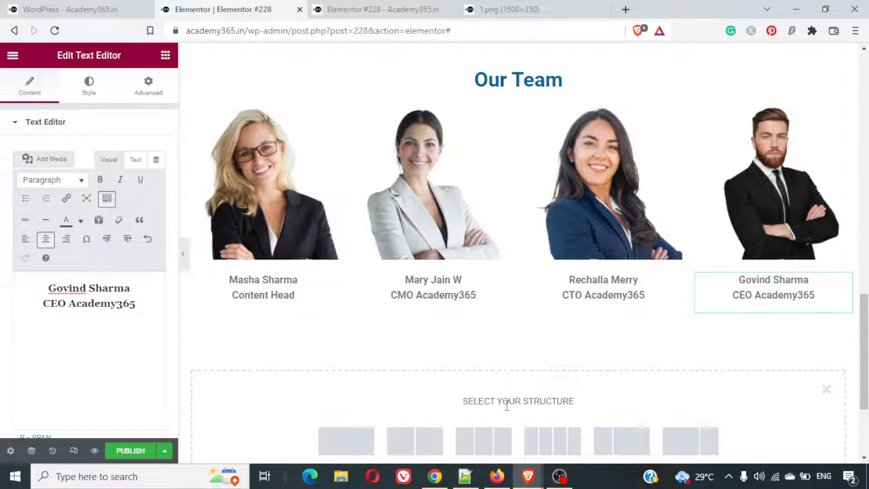
{"action": "scroll", "coordinate": [507, 405], "scroll_direction": "down", "scroll_amount": 3}
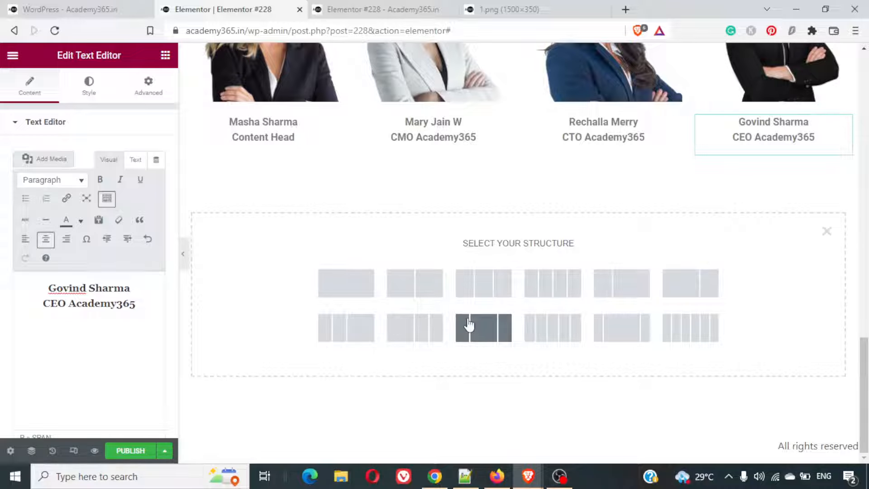
{"action": "left_click", "coordinate": [68, 9]}
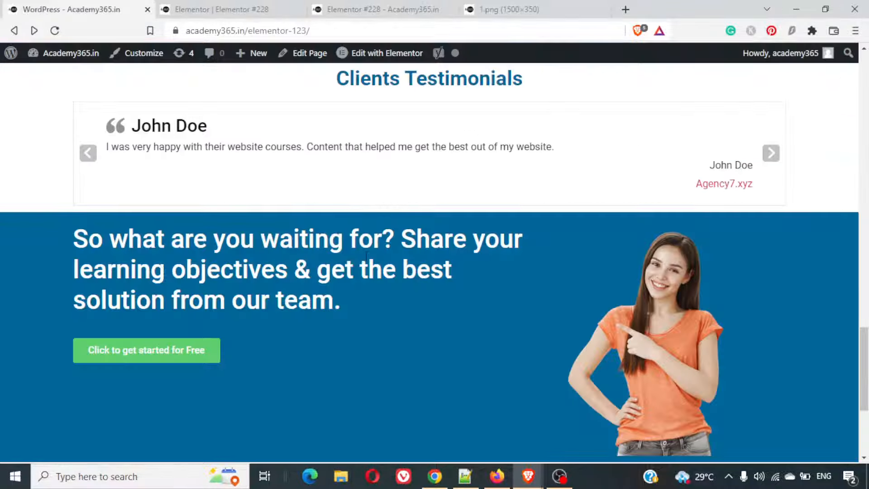
{"action": "scroll", "coordinate": [368, 262], "scroll_direction": "up", "scroll_amount": 5}
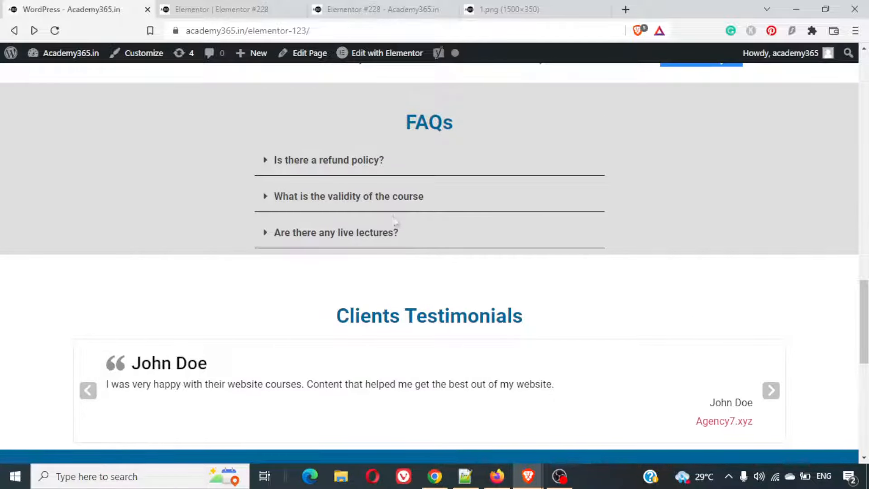
{"action": "left_click", "coordinate": [222, 9]}
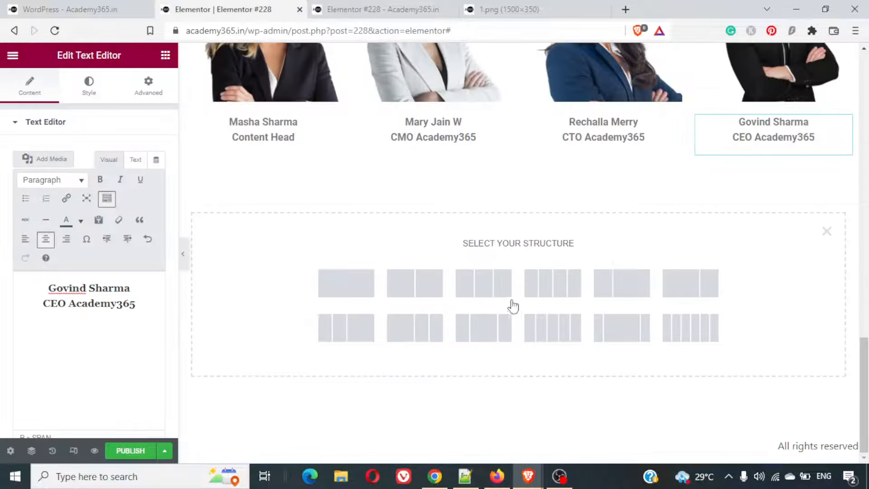
{"action": "left_click", "coordinate": [628, 331]}
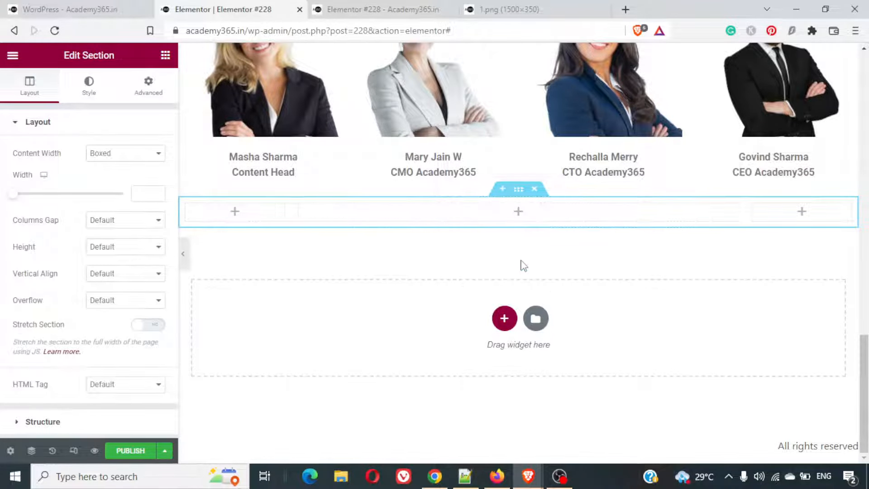
- Set the content width of the new three-column section to Full Width
{"action": "scroll", "coordinate": [520, 266], "scroll_direction": "up", "scroll_amount": 1}
{"action": "left_click", "coordinate": [504, 358]}
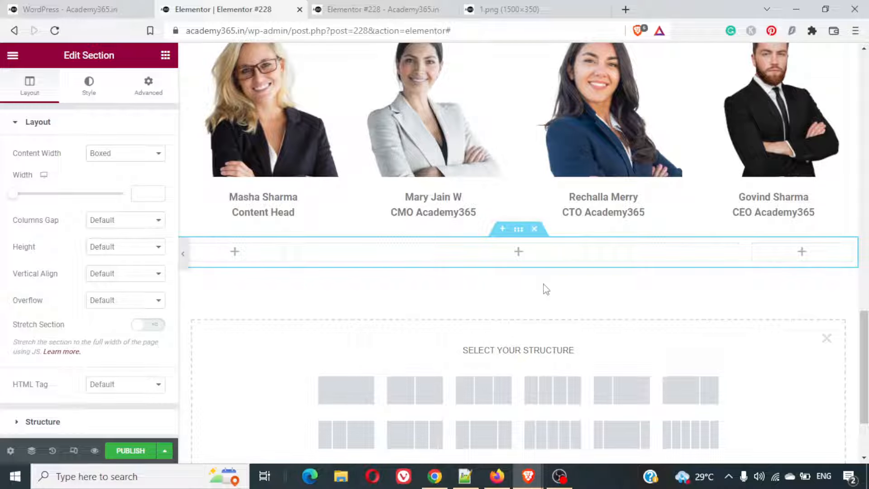
{"action": "scroll", "coordinate": [517, 252], "scroll_direction": "up", "scroll_amount": 14}
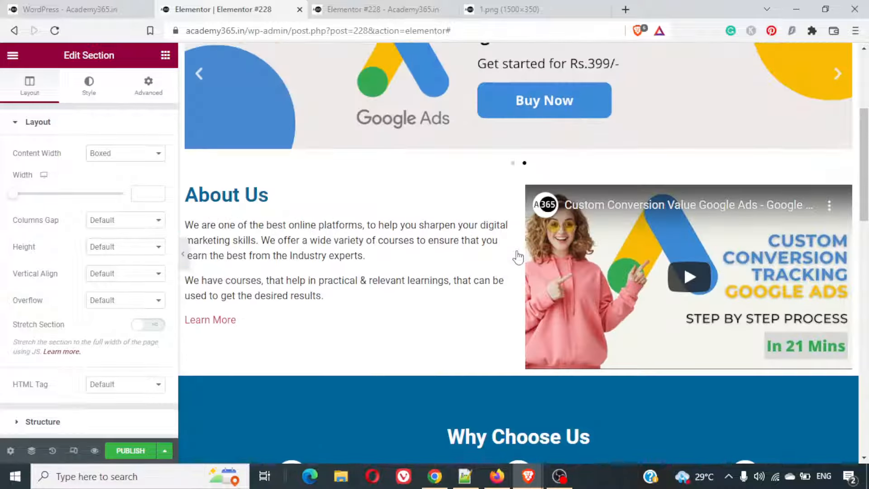
{"action": "scroll", "coordinate": [517, 251], "scroll_direction": "down", "scroll_amount": 9}
{"action": "scroll", "coordinate": [518, 253], "scroll_direction": "down", "scroll_amount": 5}
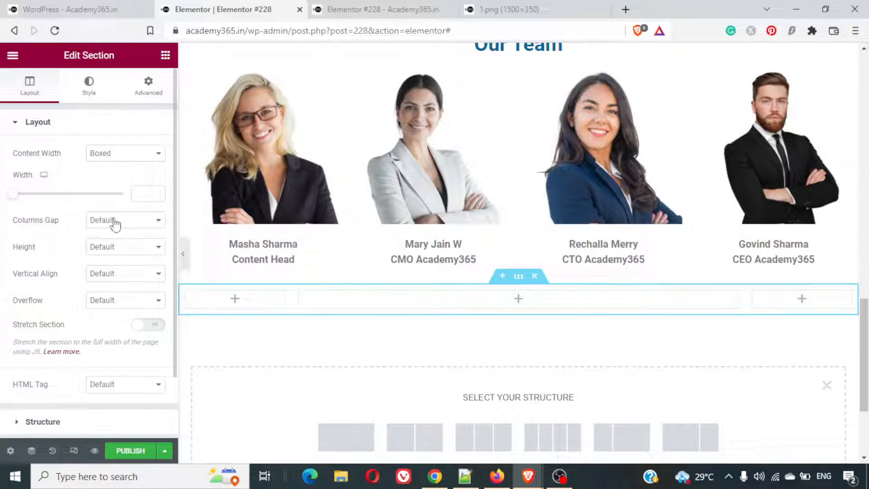
{"action": "left_click", "coordinate": [102, 154]}
{"action": "left_click", "coordinate": [108, 178]}
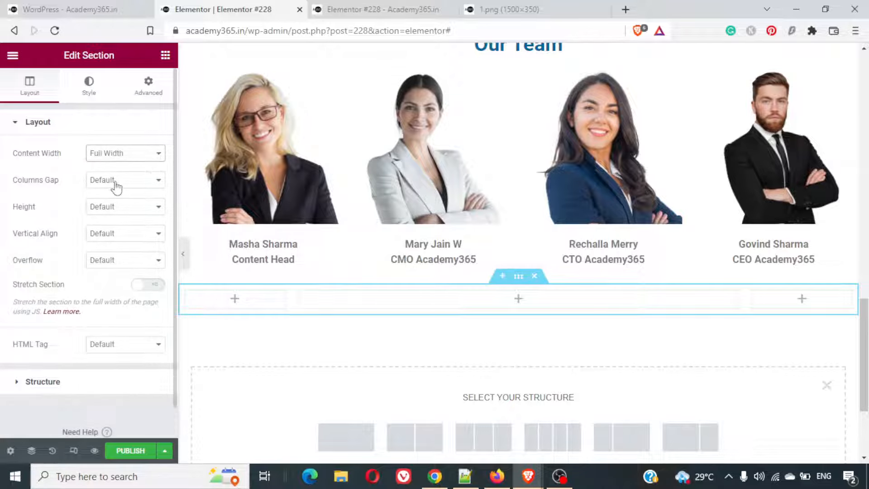
- Give the new three-column section a classic background in colour #Dedede
{"action": "left_click", "coordinate": [86, 102]}
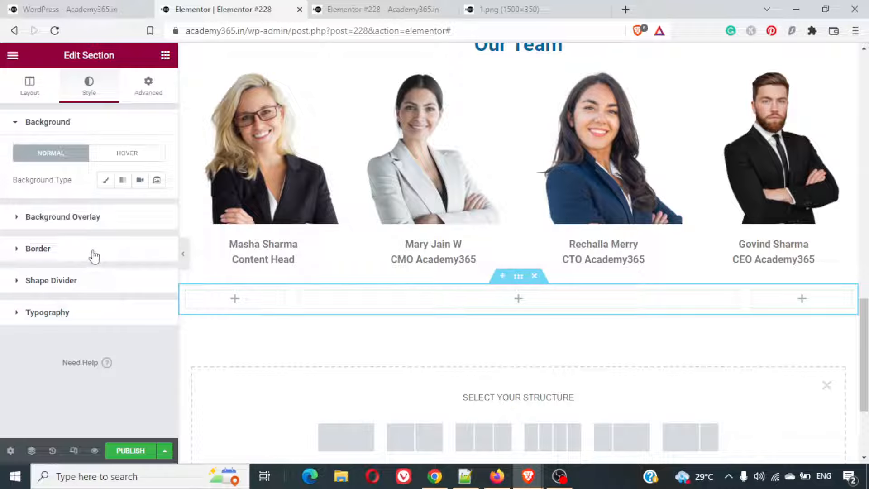
{"action": "left_click", "coordinate": [106, 181]}
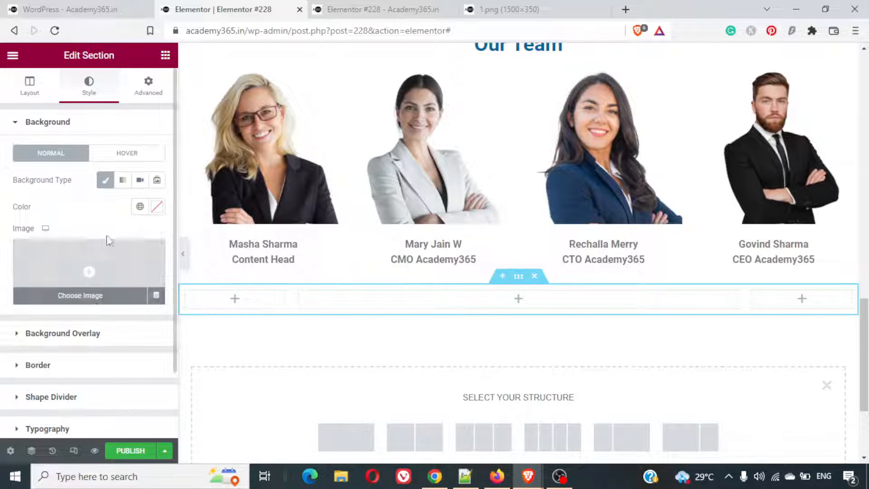
{"action": "left_click", "coordinate": [157, 207]}
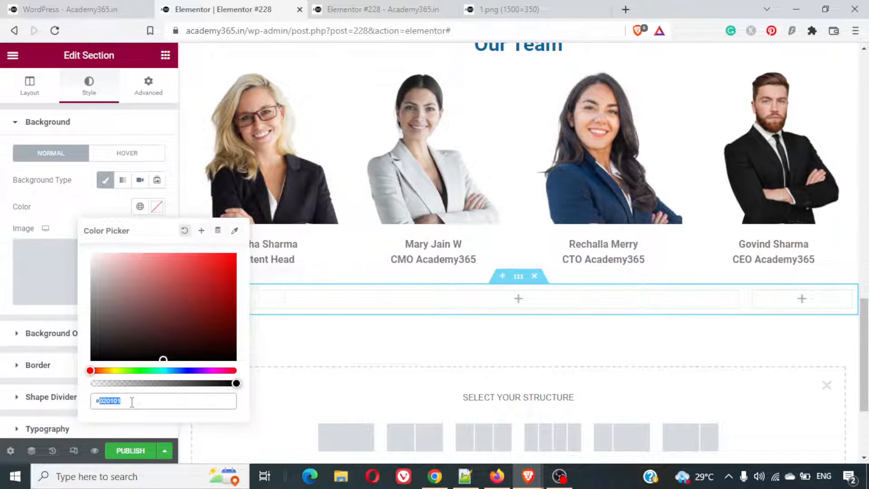
{"action": "type", "text": "#Dedede"}
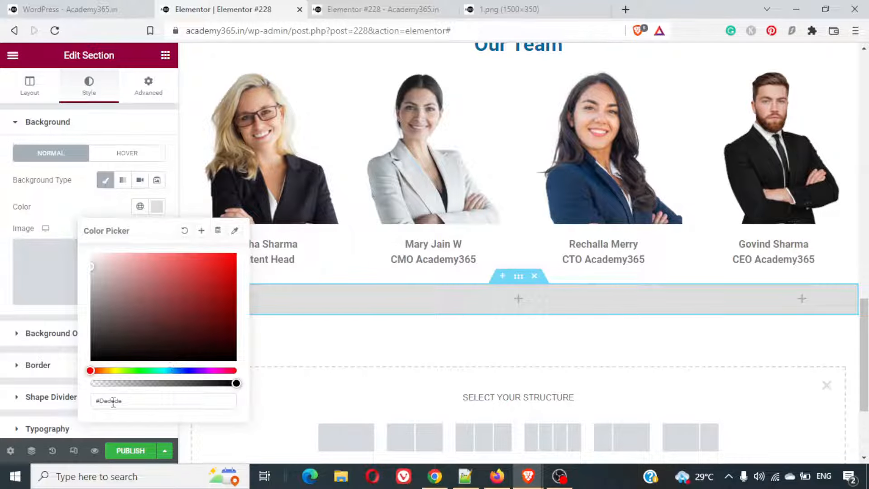
{"action": "left_click", "coordinate": [130, 401]}
{"action": "key", "text": "Escape"}
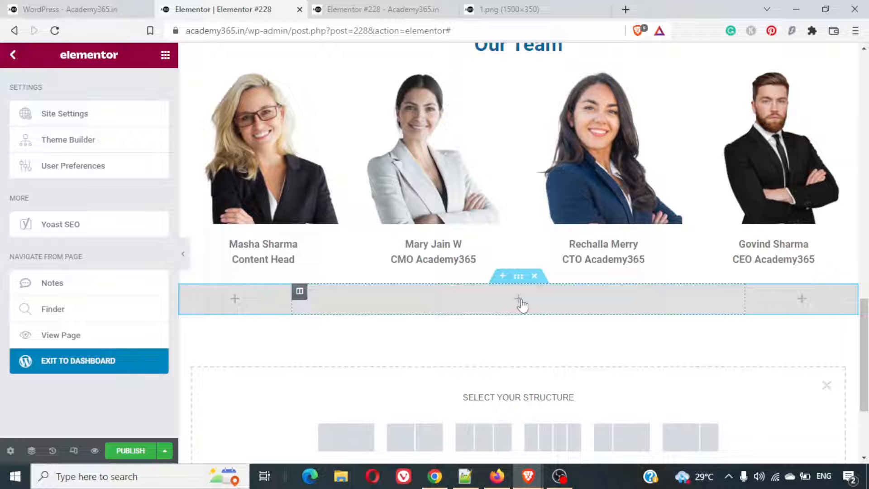
- Duplicate the Our Team heading, move the copy into the grey section's middle column and change its text to "FAQs"
{"action": "scroll", "coordinate": [521, 306], "scroll_direction": "up", "scroll_amount": 3}
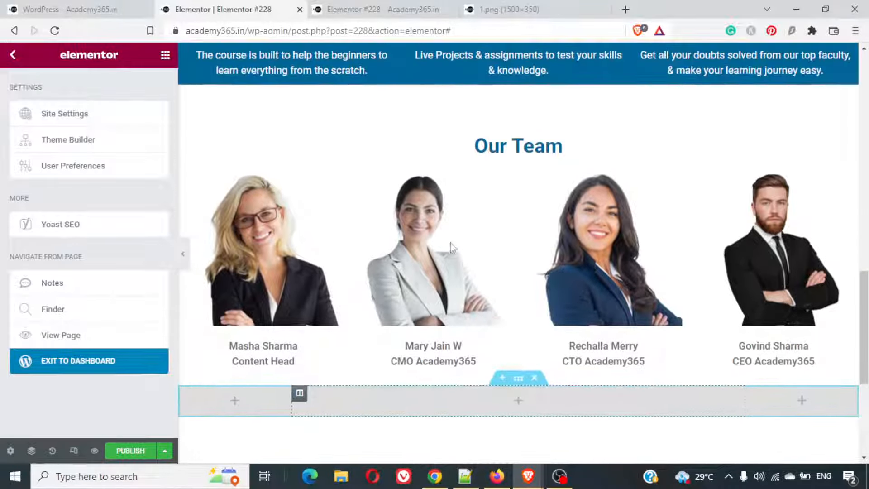
{"action": "left_click", "coordinate": [37, 5]}
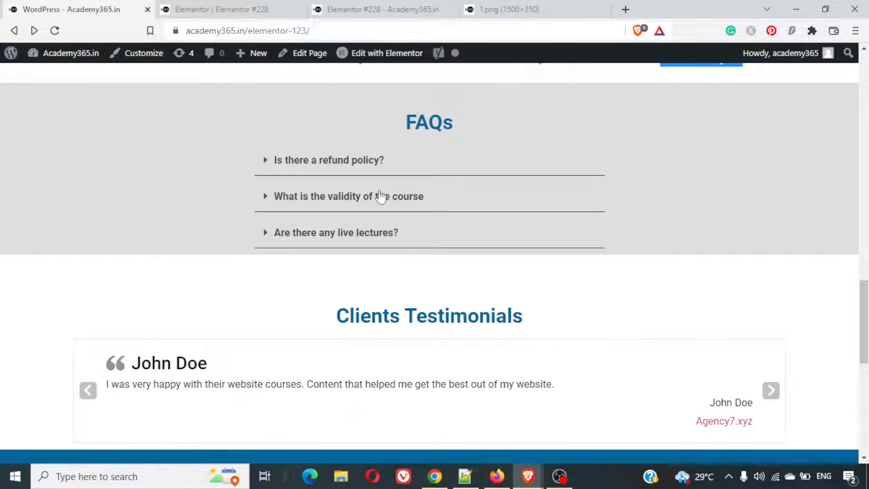
{"action": "left_click", "coordinate": [244, 6]}
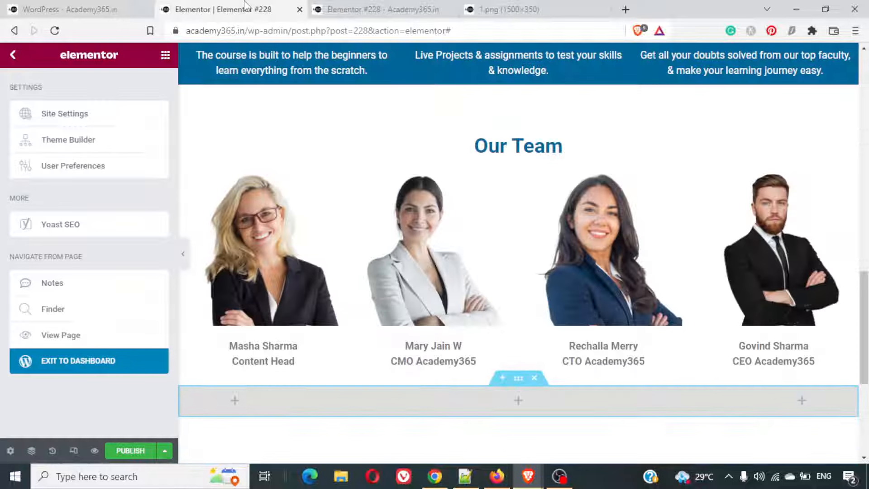
{"action": "left_click", "coordinate": [543, 140]}
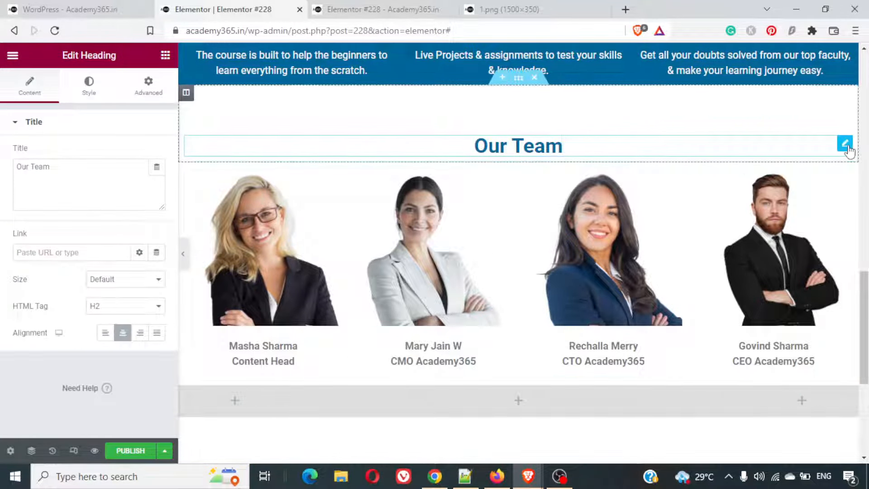
{"action": "key", "text": "ctrl+d"}
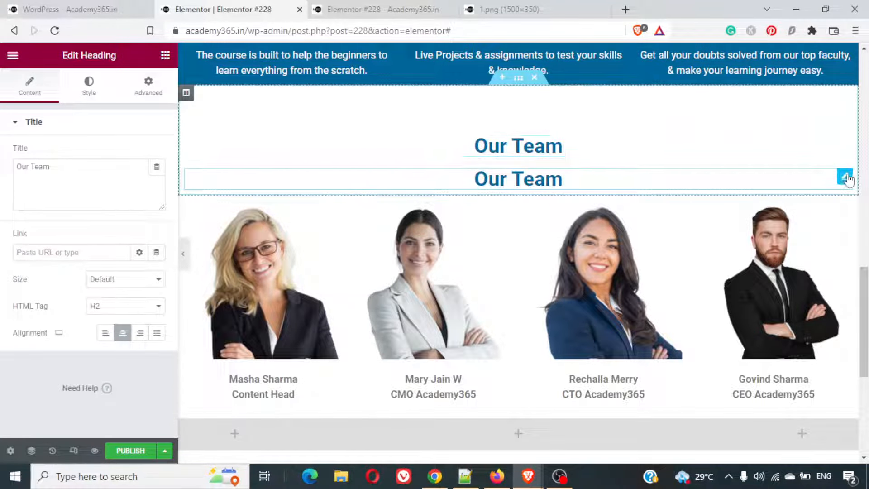
{"action": "left_click_drag", "start_coordinate": [846, 179], "coordinate": [518, 293]}
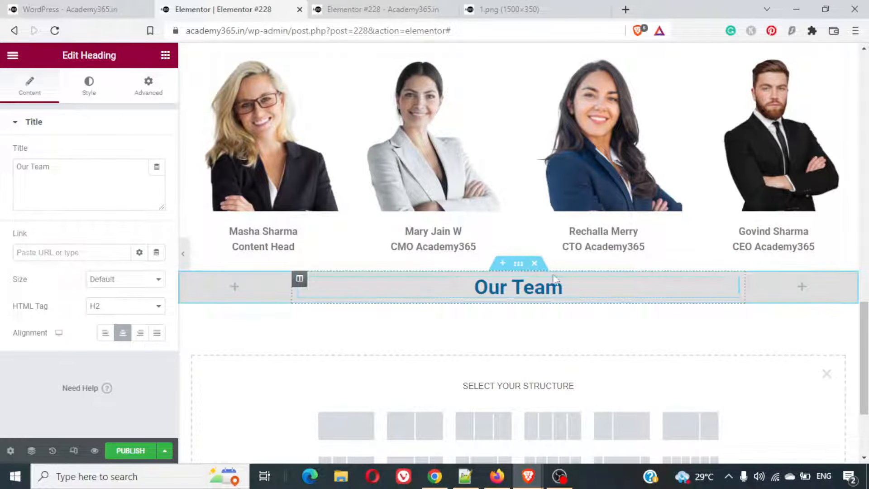
{"action": "triple_click", "coordinate": [537, 289]}
{"action": "type", "text": "FAQs"}
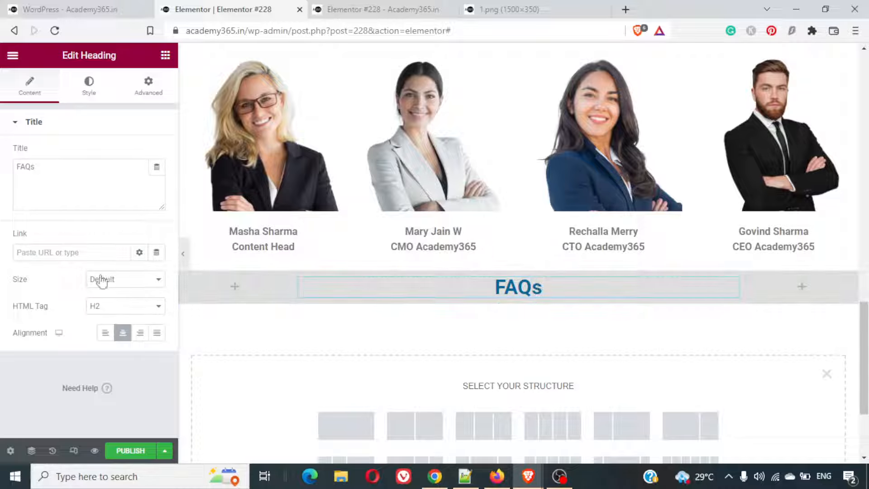
- Find the Spacer widget and place it above the FAQs heading in the middle column
{"action": "left_click", "coordinate": [166, 57]}
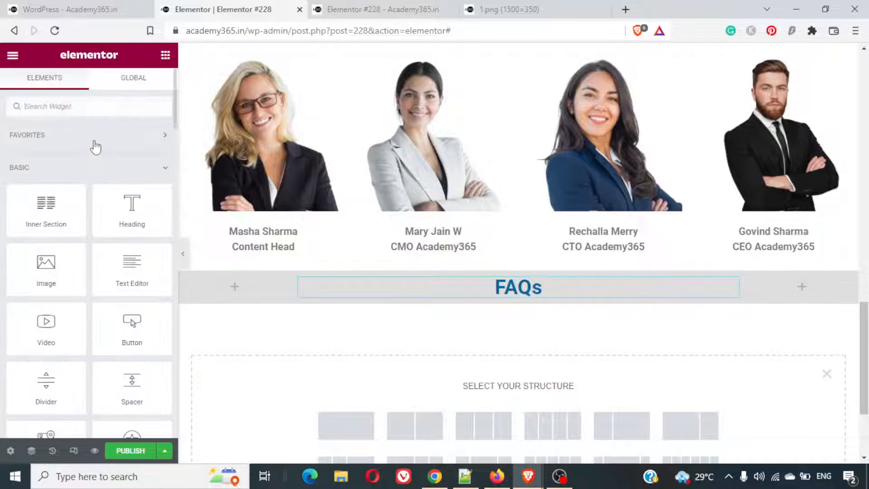
{"action": "left_click", "coordinate": [107, 105]}
{"action": "type", "text": "spa"}
{"action": "key", "text": "BackSpace"}
{"action": "key", "text": "BackSpace"}
{"action": "type", "text": "pa"}
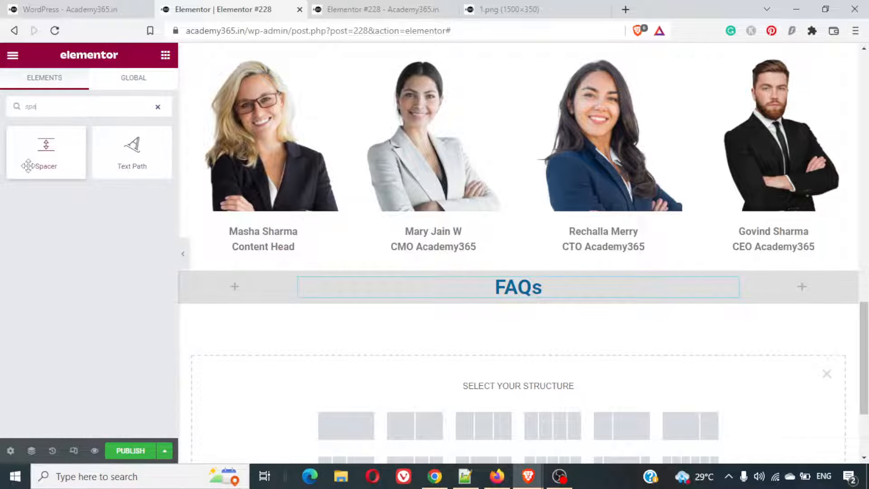
{"action": "left_click_drag", "start_coordinate": [28, 163], "coordinate": [515, 288]}
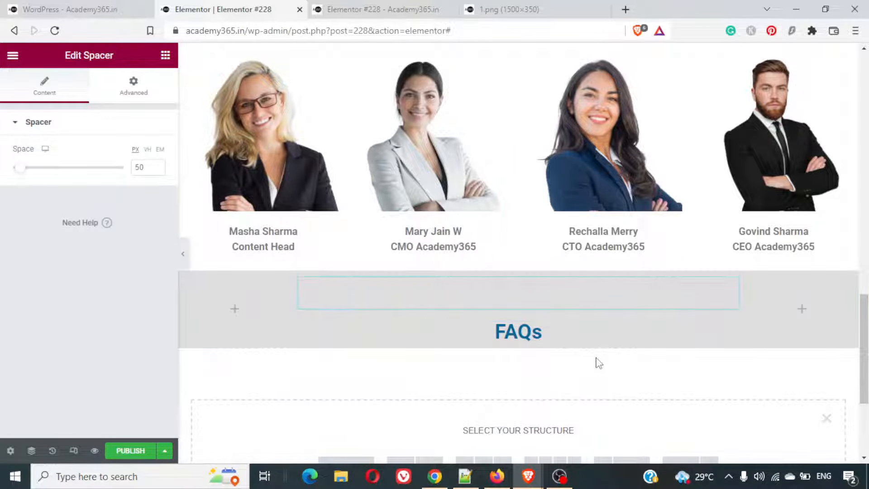
- Find the Toggle widget, place it below the FAQs heading in the grey section's middle column and expand its first item
{"action": "left_click", "coordinate": [16, 56]}
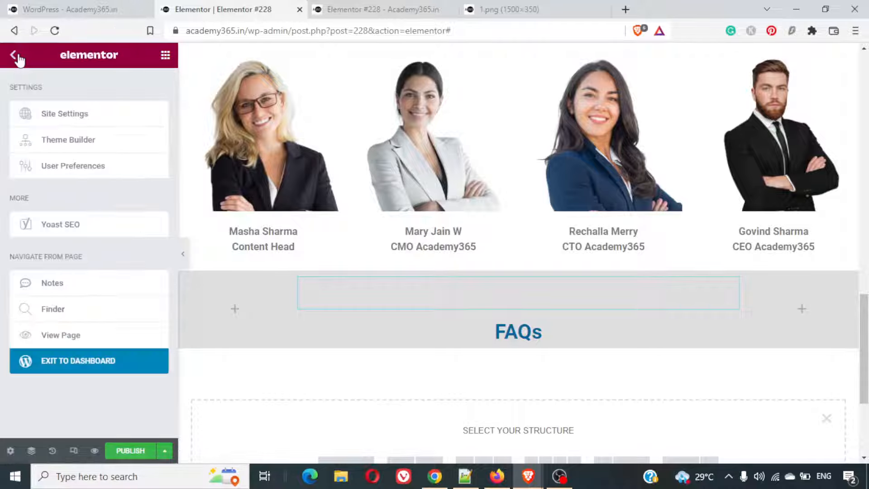
{"action": "left_click", "coordinate": [166, 54]}
{"action": "left_click", "coordinate": [100, 107]}
{"action": "type", "text": "f"}
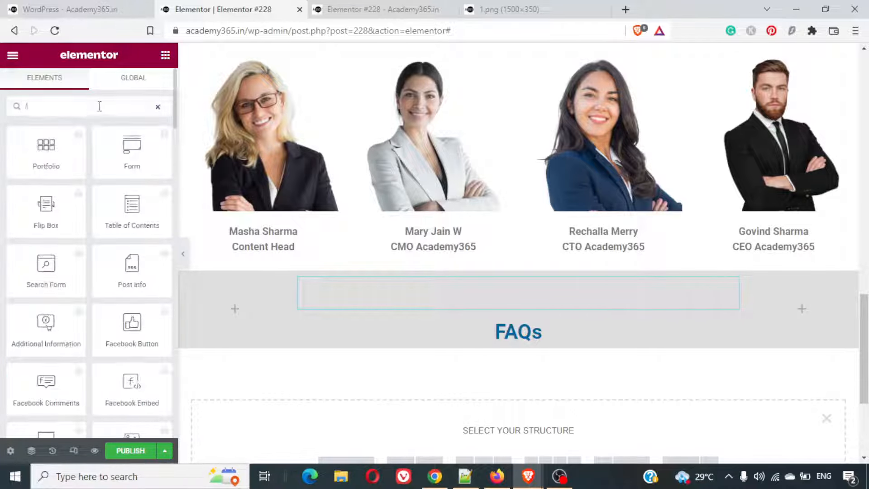
{"action": "type", "text": "da"}
{"action": "key", "text": "BackSpace"}
{"action": "key", "text": "BackSpace"}
{"action": "key", "text": "BackSpace"}
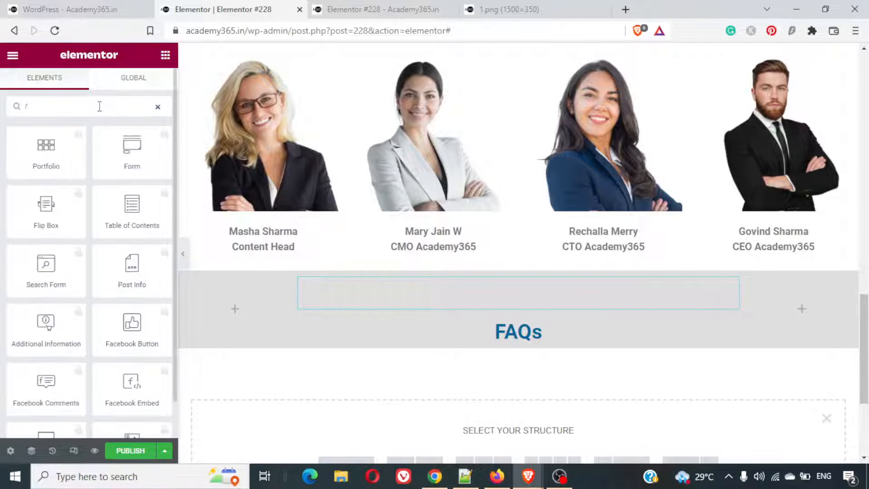
{"action": "type", "text": "a"}
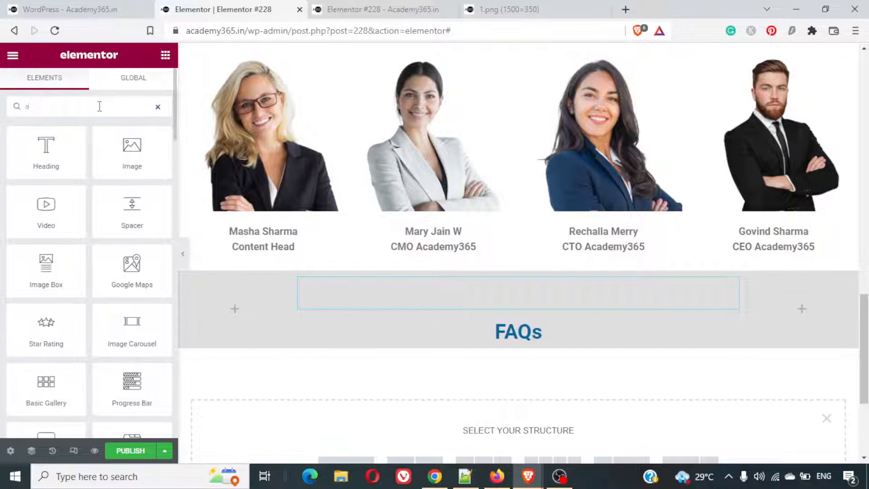
{"action": "type", "text": "c"}
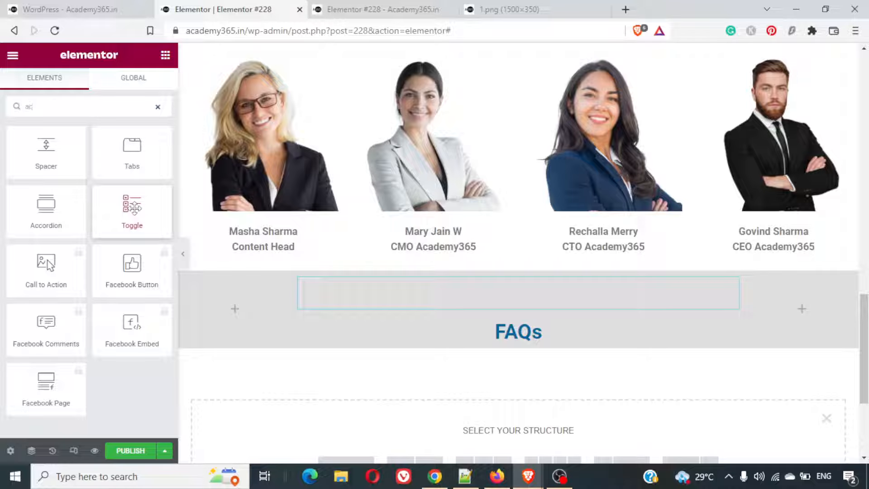
{"action": "left_click_drag", "start_coordinate": [134, 207], "coordinate": [467, 345]}
{"action": "left_click", "coordinate": [356, 369]}
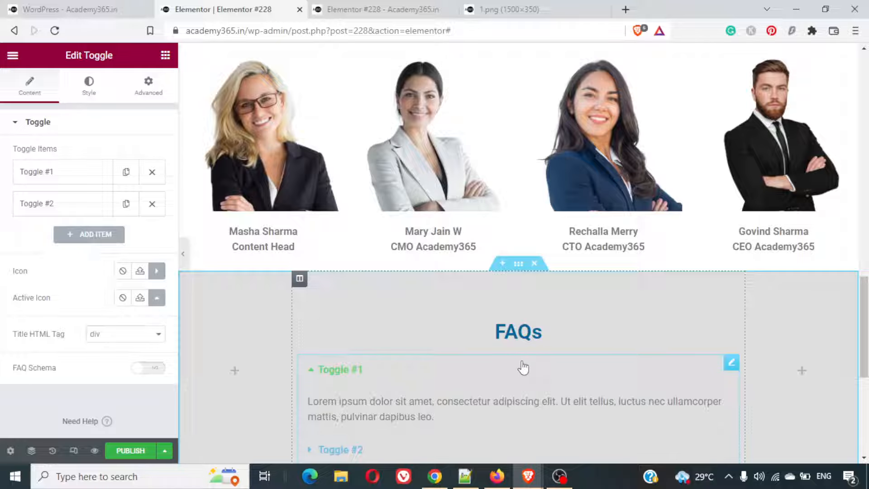
{"action": "scroll", "coordinate": [523, 367], "scroll_direction": "down", "scroll_amount": 7}
{"action": "scroll", "coordinate": [521, 365], "scroll_direction": "up", "scroll_amount": 4}
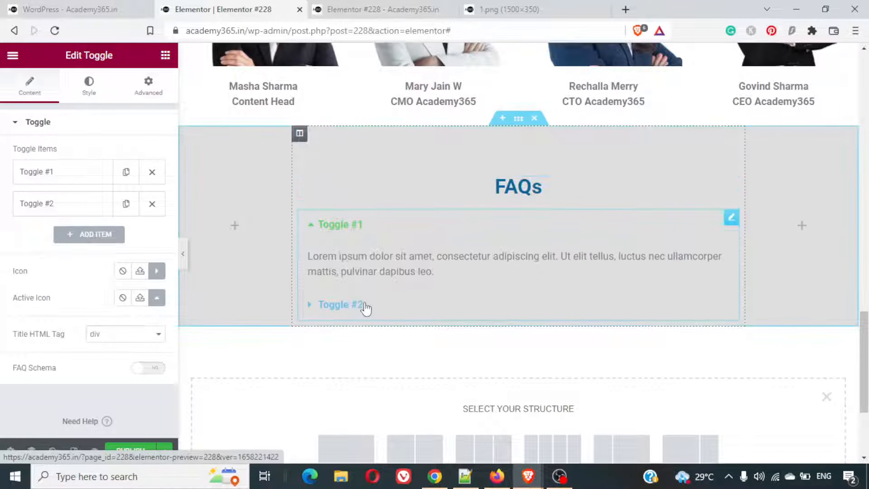
- Check how the refund policy question expands and collapses in the finished example page's FAQs, returning to the Elementor editor
{"action": "left_click", "coordinate": [58, 5]}
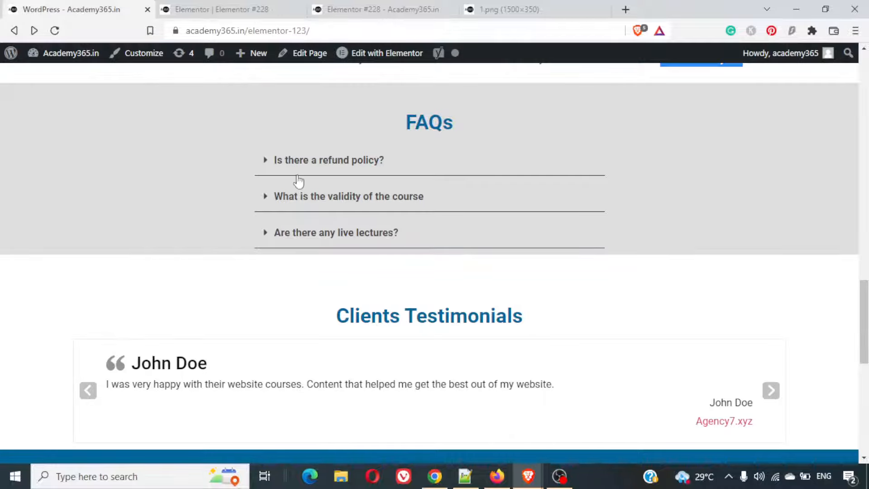
{"action": "left_click_drag", "start_coordinate": [294, 160], "coordinate": [304, 165]}
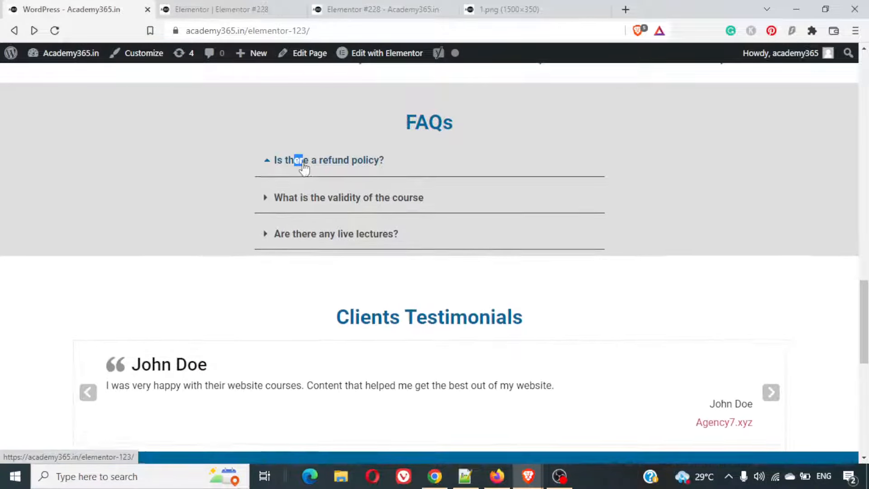
{"action": "left_click", "coordinate": [302, 163]}
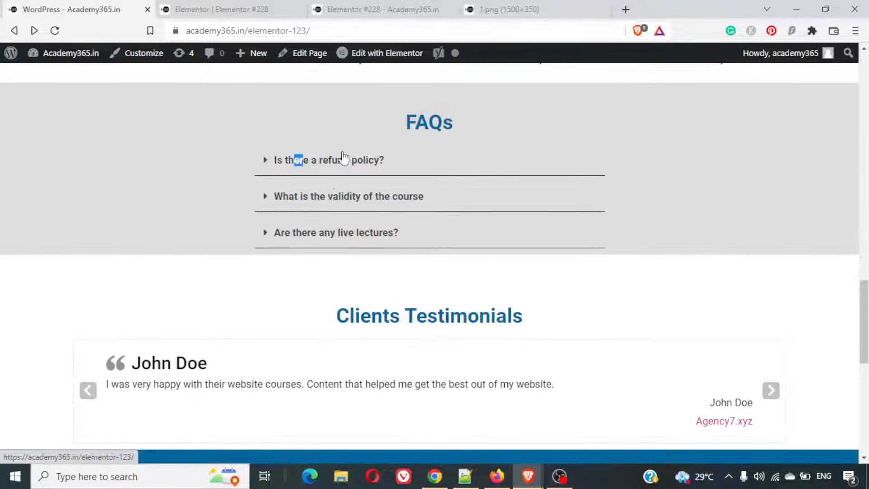
{"action": "key", "text": "ctrl+Tab"}
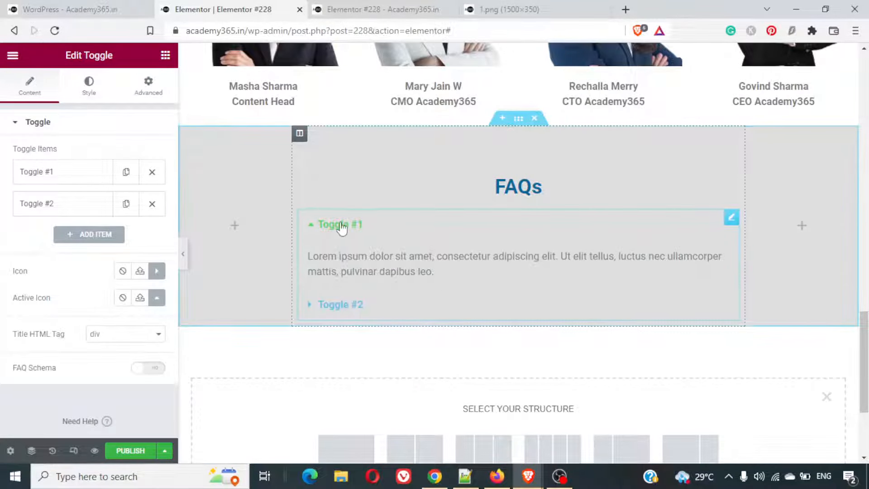
- Set the title colour of the FAQs toggle to black, #000000
{"action": "left_click", "coordinate": [85, 91]}
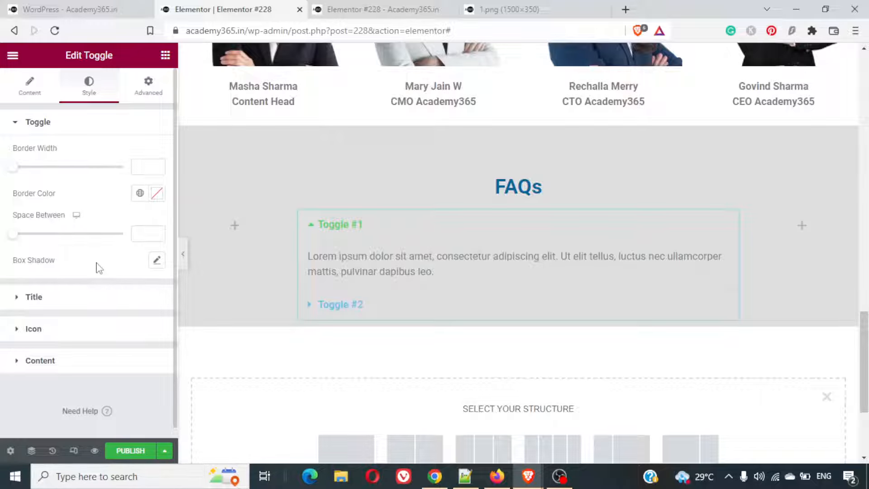
{"action": "left_click", "coordinate": [69, 295]}
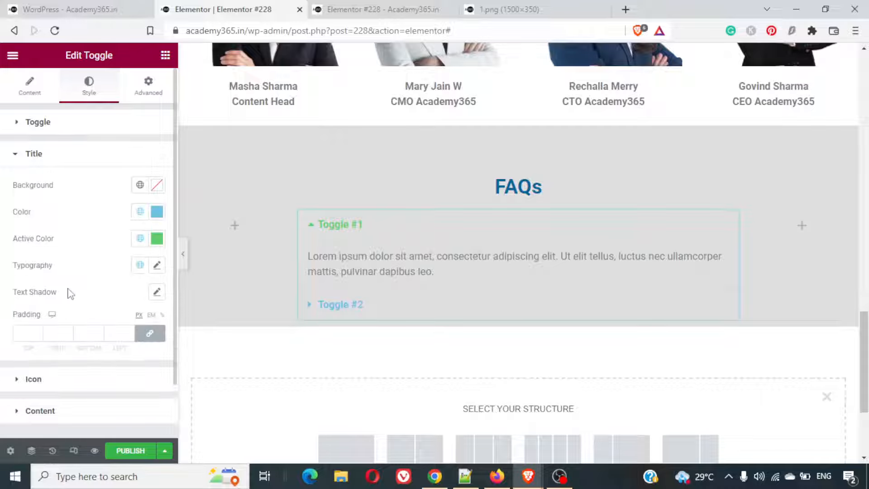
{"action": "left_click", "coordinate": [157, 213]}
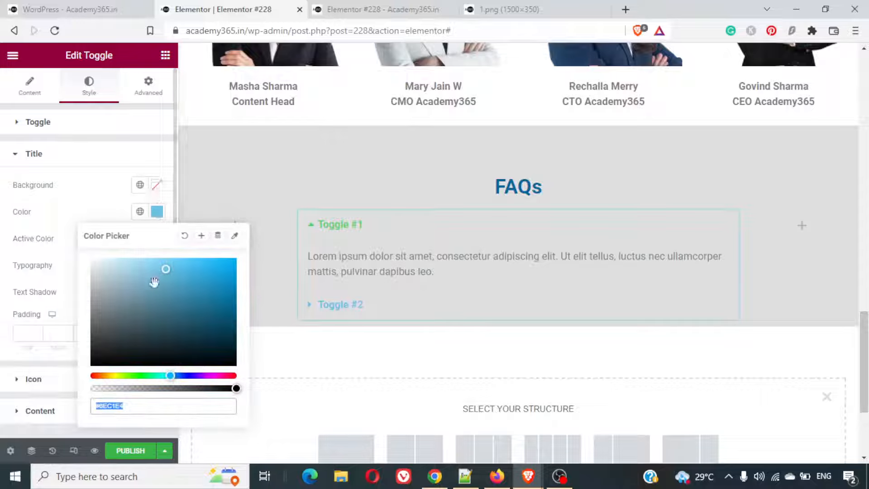
{"action": "mouse_move", "coordinate": [166, 305]}
{"action": "left_mouse_down"}
{"action": "mouse_move", "coordinate": [99, 332]}
{"action": "mouse_move", "coordinate": [101, 359]}
{"action": "mouse_move", "coordinate": [91, 365]}
{"action": "left_mouse_up"}
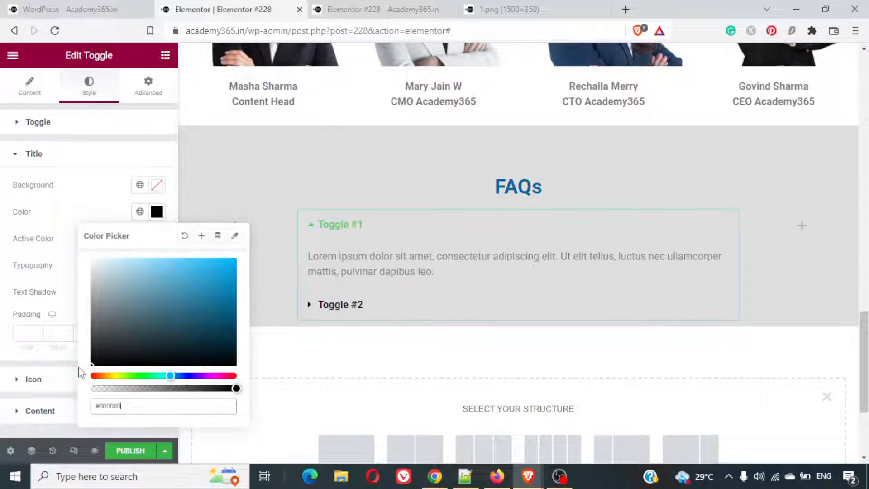
{"action": "left_click", "coordinate": [133, 157]}
{"action": "left_click", "coordinate": [133, 157]}
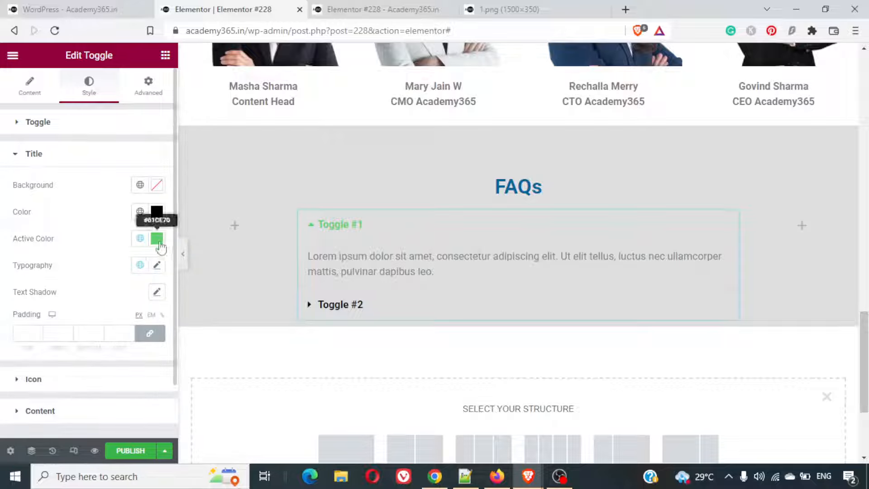
- Set the active title colour of the FAQs toggle to #006699
{"action": "left_click", "coordinate": [157, 238]}
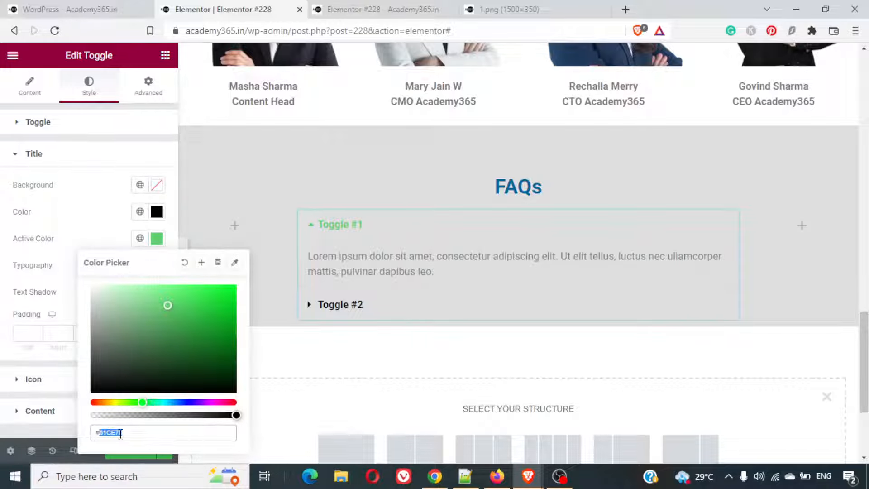
{"action": "type", "text": "0066"}
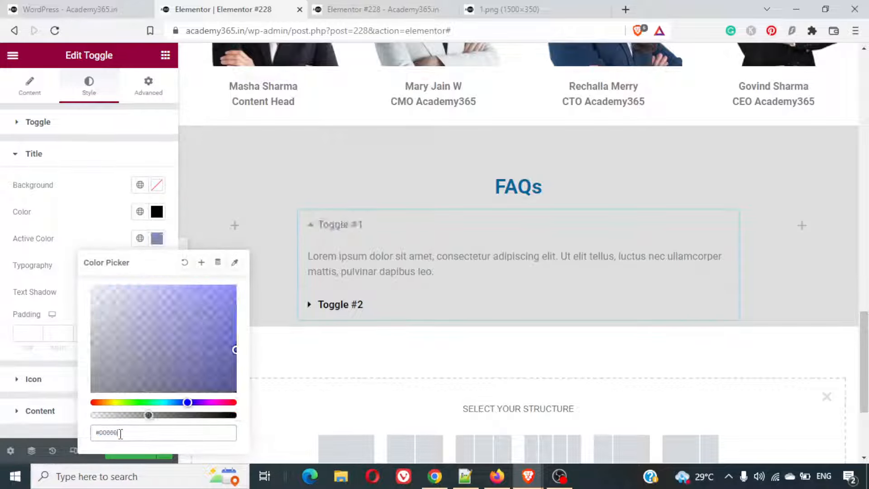
{"action": "type", "text": "99"}
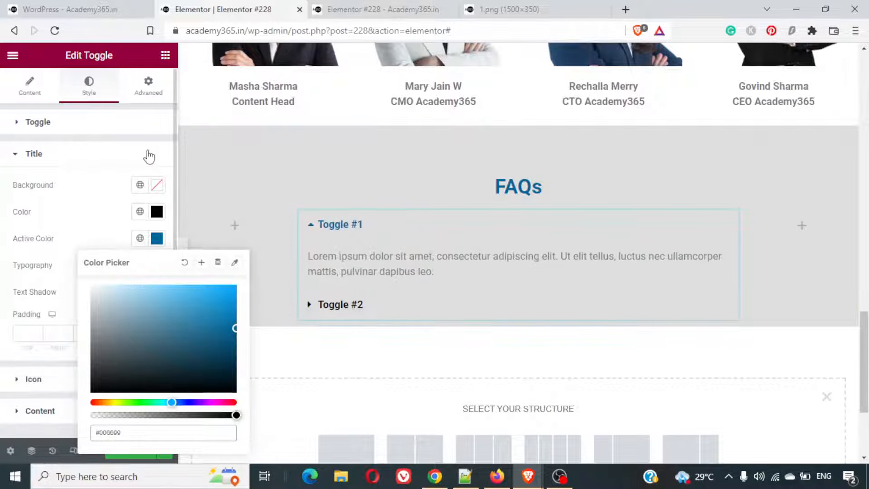
{"action": "left_click", "coordinate": [149, 157]}
{"action": "left_click", "coordinate": [149, 157]}
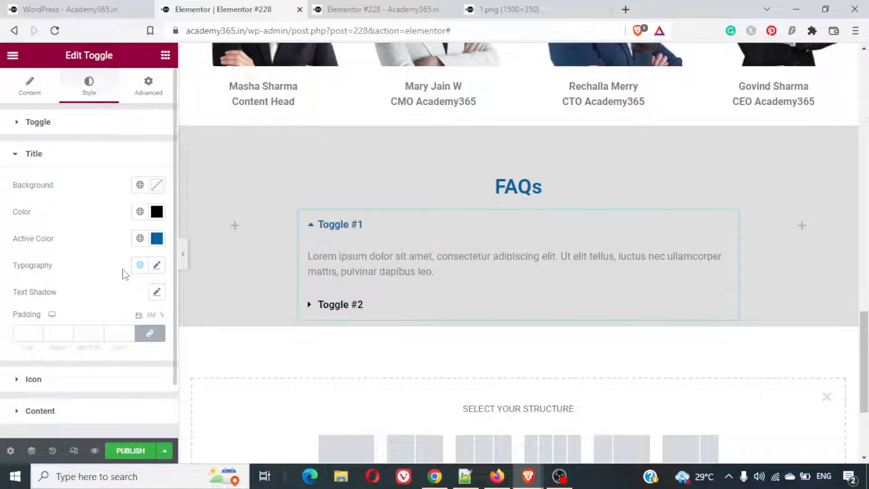
{"action": "left_click", "coordinate": [158, 268]}
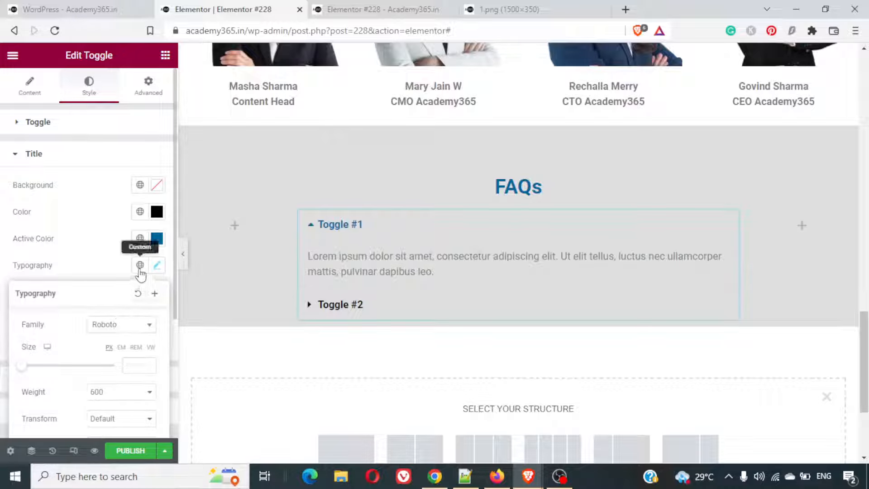
{"action": "left_click", "coordinate": [63, 274]}
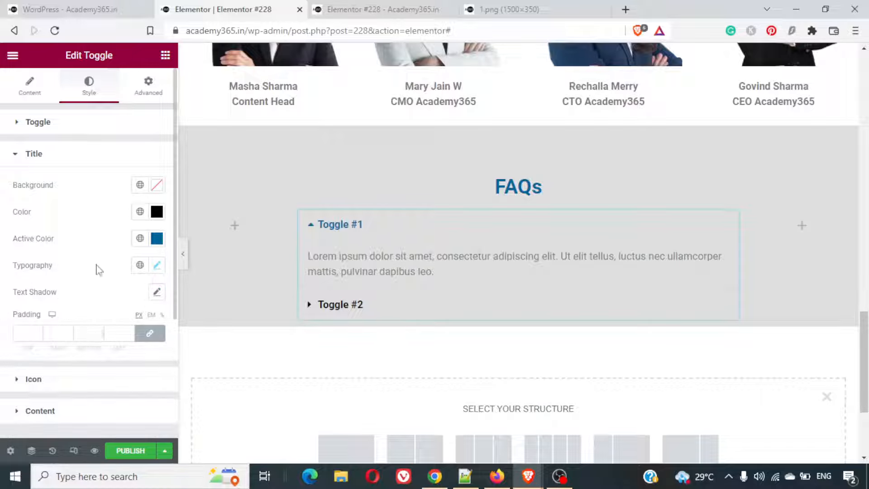
- Set the content text colour of the FAQs toggle to black, #000000
{"action": "scroll", "coordinate": [99, 270], "scroll_direction": "down", "scroll_amount": 1}
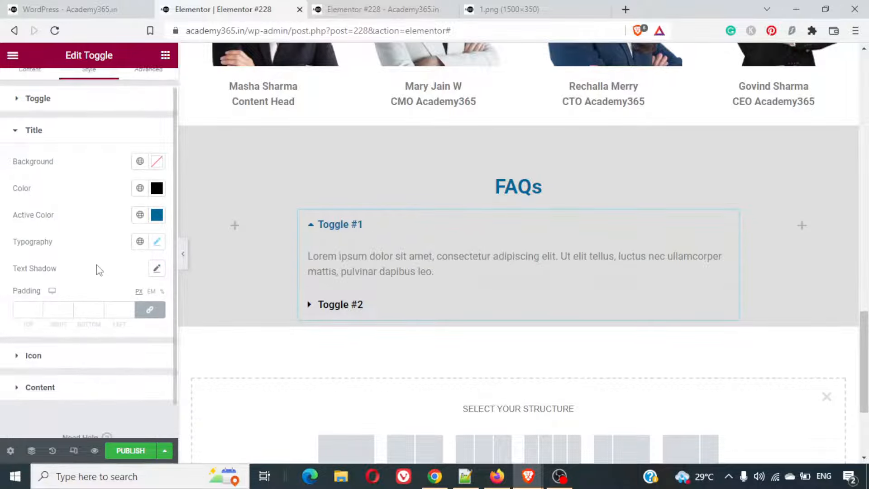
{"action": "left_click", "coordinate": [54, 387]}
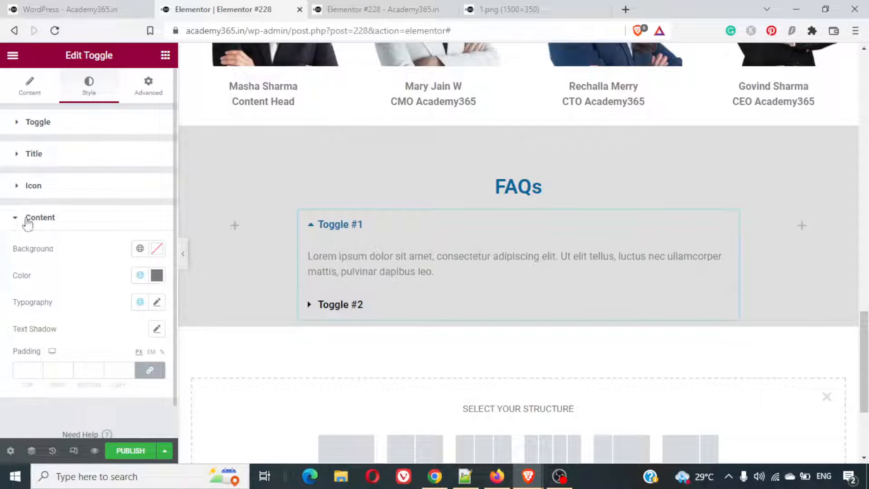
{"action": "left_click", "coordinate": [157, 275]}
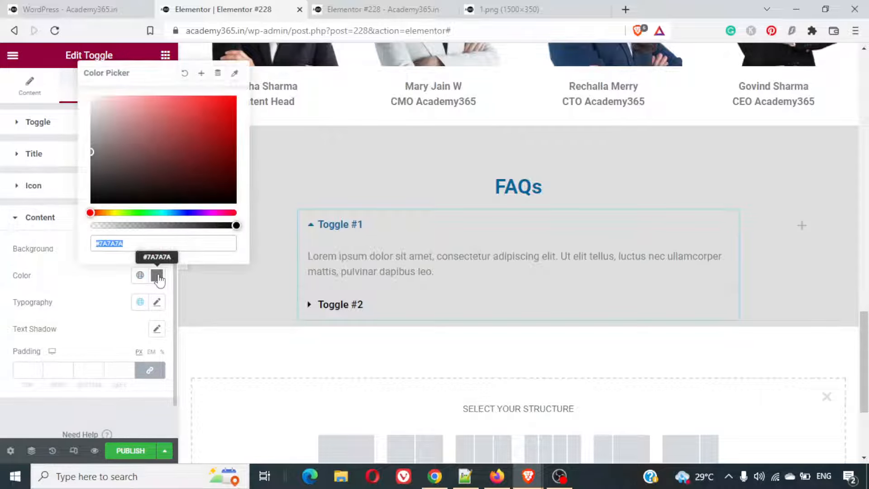
{"action": "left_click_drag", "start_coordinate": [91, 155], "coordinate": [89, 222]}
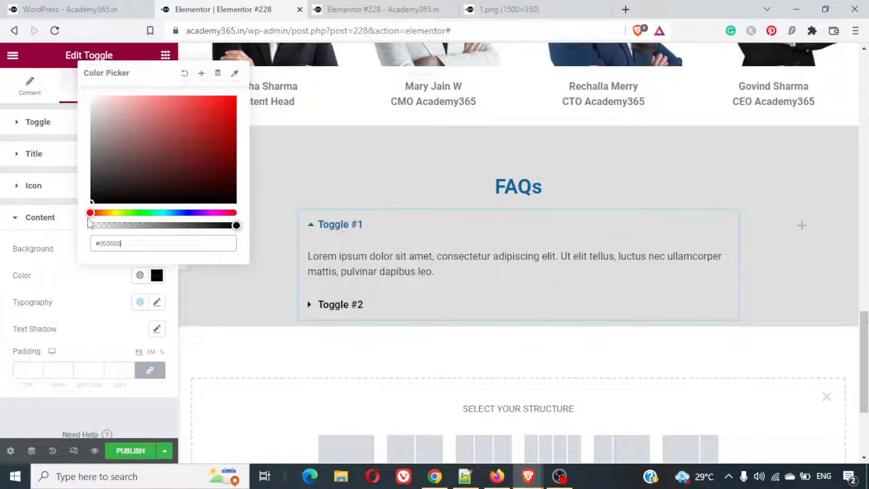
{"action": "left_click", "coordinate": [51, 396]}
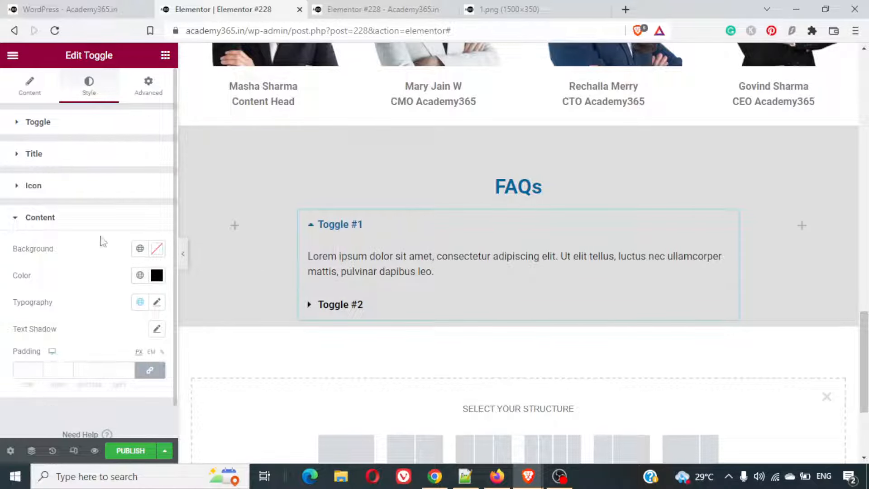
{"action": "left_click", "coordinate": [59, 157]}
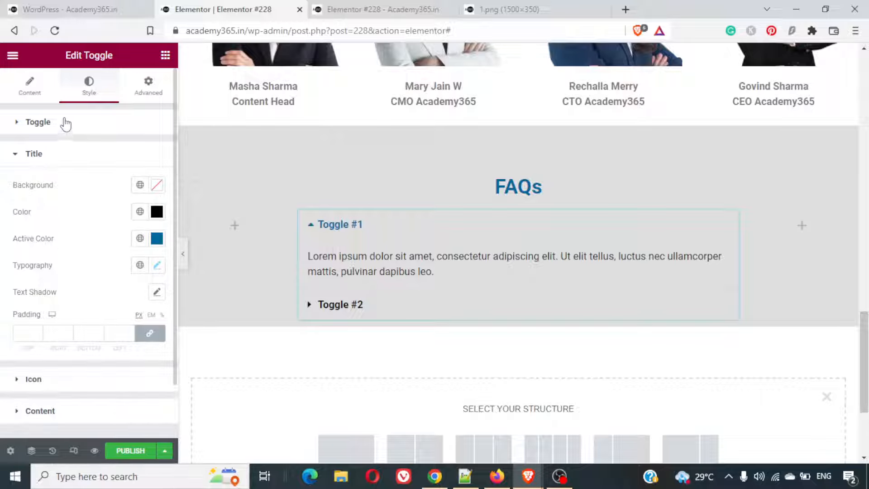
{"action": "left_click", "coordinate": [59, 152]}
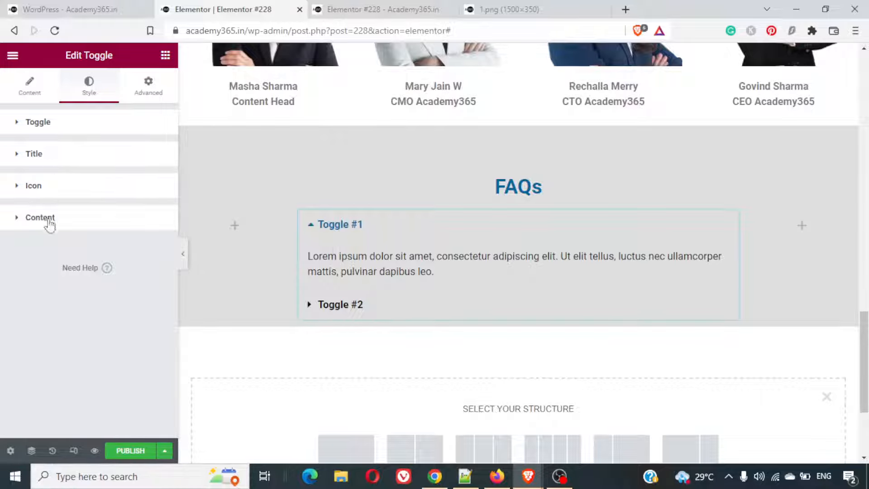
{"action": "left_click", "coordinate": [45, 196]}
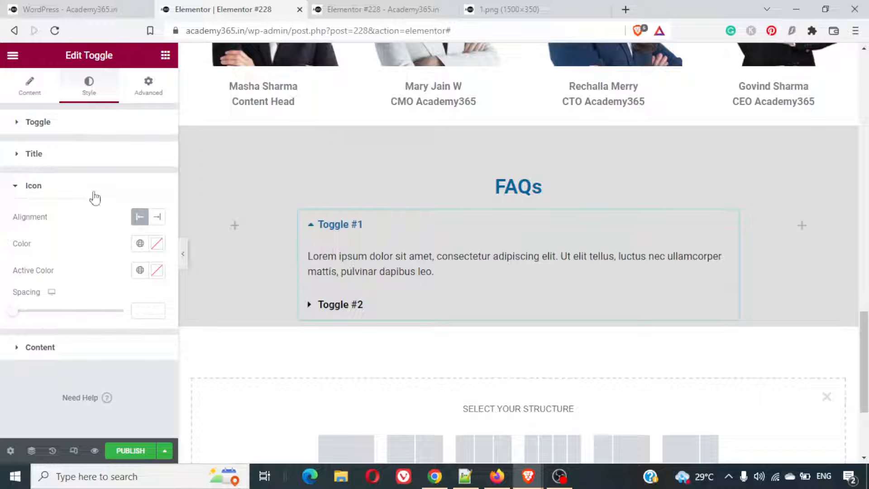
- Set the border width of the FAQs toggle to 0
{"action": "left_click", "coordinate": [74, 129]}
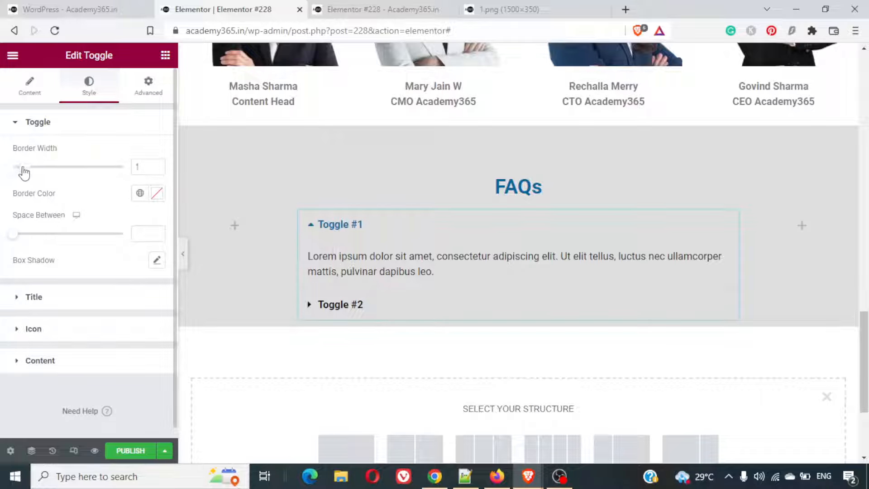
{"action": "left_click_drag", "start_coordinate": [25, 172], "coordinate": [14, 176]}
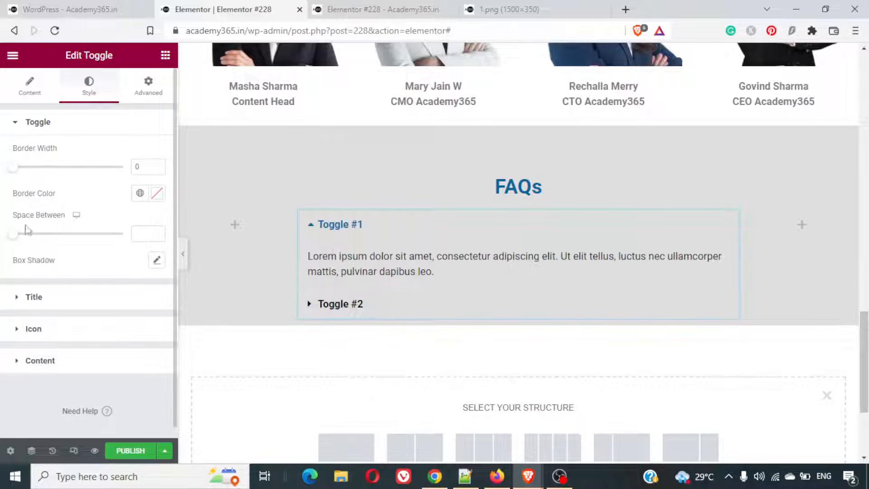
{"action": "left_click_drag", "start_coordinate": [19, 241], "coordinate": [6, 242]}
- Replace the first toggle item's description with the example page's refund answer, "Yes, we offer a 15 days money back guarantee."
{"action": "left_click", "coordinate": [33, 86]}
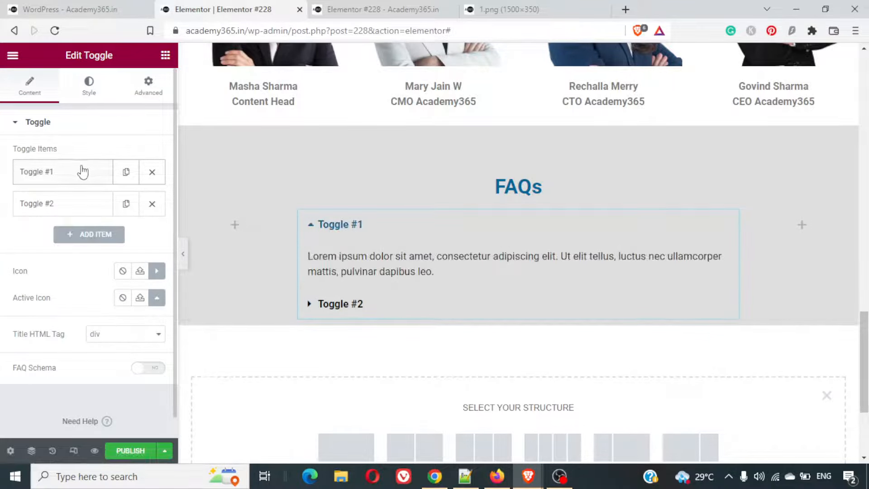
{"action": "left_click", "coordinate": [90, 172]}
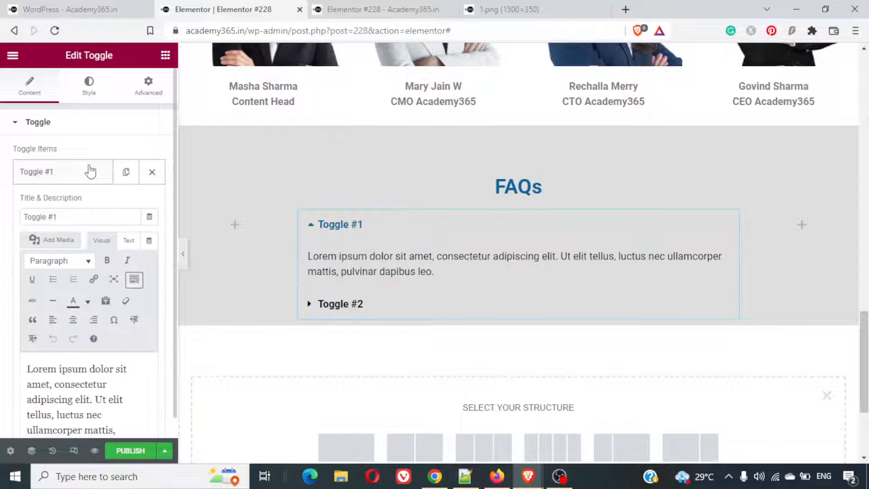
{"action": "left_click", "coordinate": [85, 6]}
{"action": "left_click", "coordinate": [330, 168]}
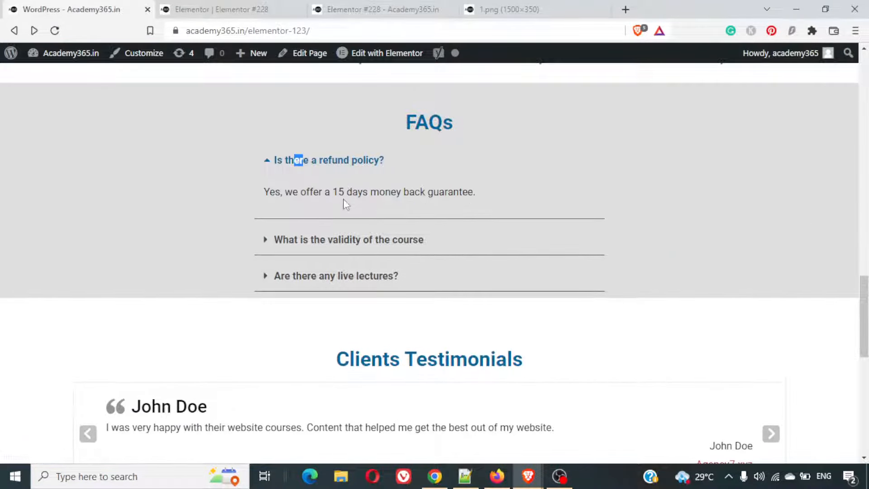
{"action": "triple_click", "coordinate": [346, 195]}
{"action": "right_click", "coordinate": [346, 195]}
{"action": "left_click", "coordinate": [368, 204]}
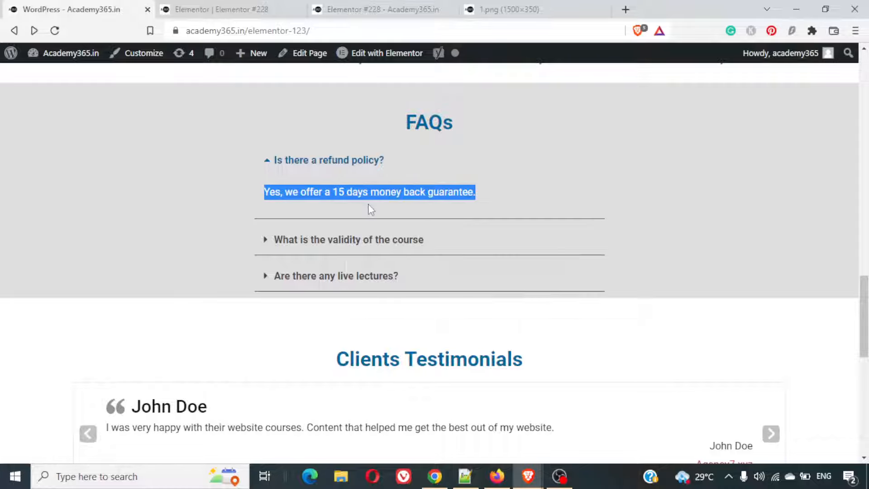
{"action": "left_click", "coordinate": [204, 5]}
{"action": "triple_click", "coordinate": [68, 380]}
{"action": "key", "text": "BackSpace"}
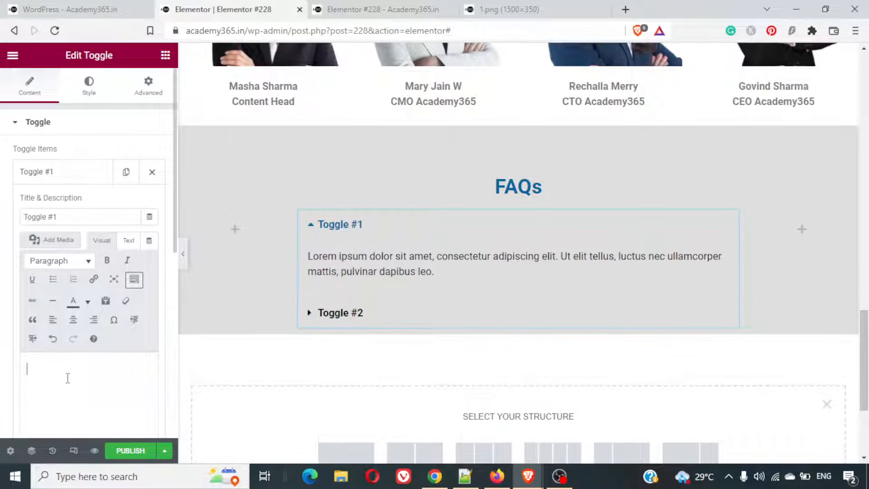
{"action": "key", "text": "ctrl+v"}
{"action": "key", "text": "BackSpace"}
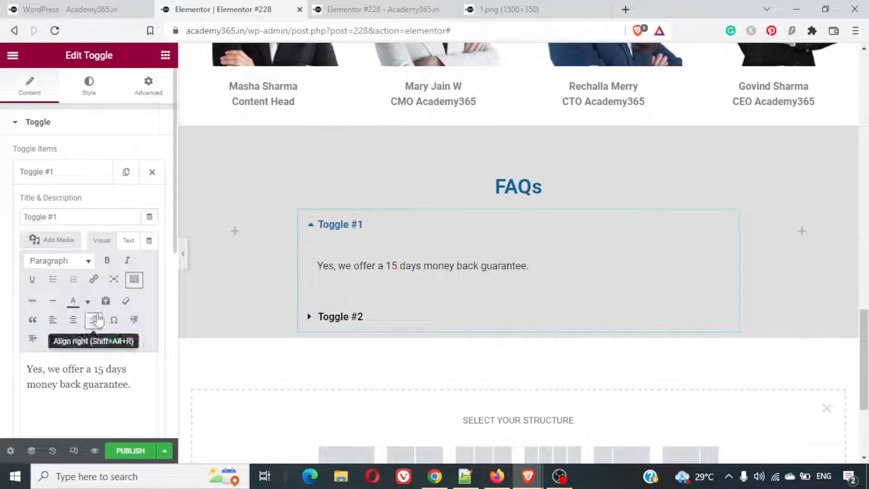
- Set the first toggle item's title to "Is there a refund policy?"
{"action": "triple_click", "coordinate": [63, 214]}
{"action": "type", "text": "Is t"}
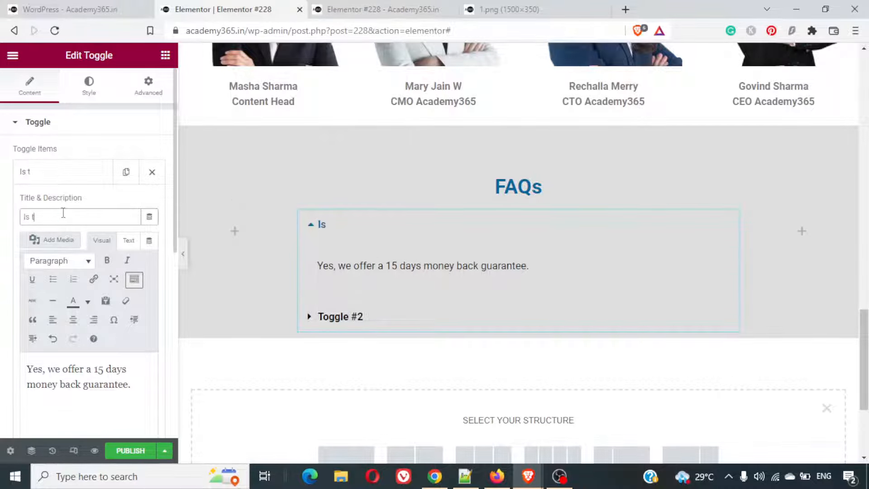
{"action": "type", "text": "here a refu"}
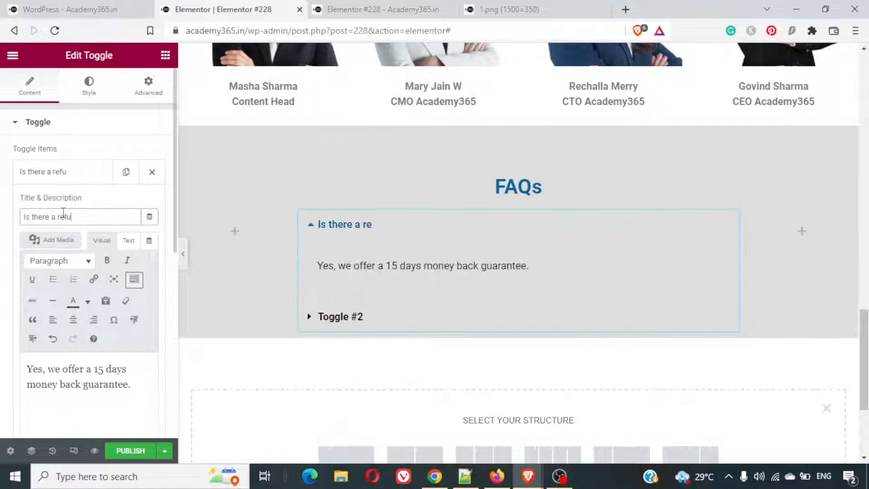
{"action": "type", "text": "nd policy?"}
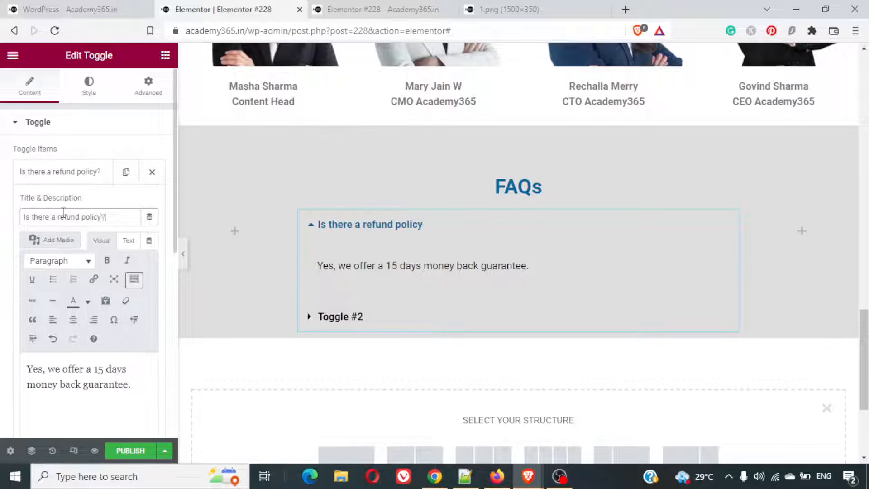
- Copy the answer under "What is the validity of the course" from the FAQs on the example page
{"action": "left_click", "coordinate": [97, 13]}
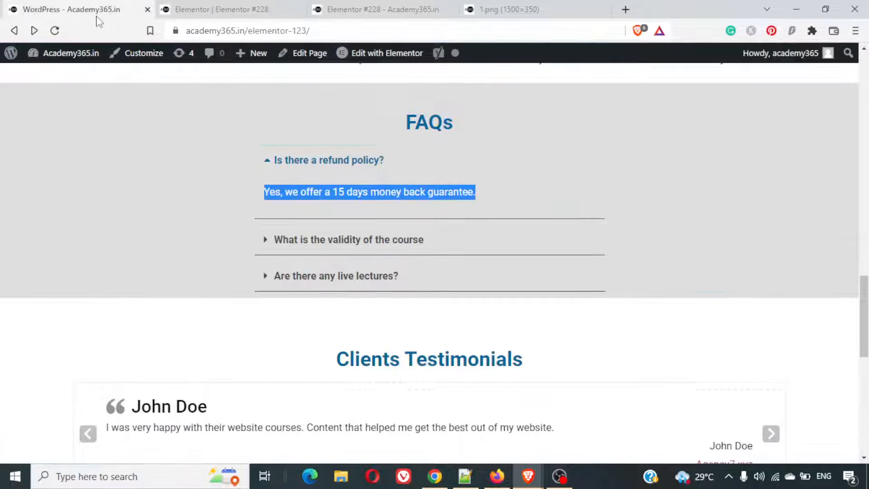
{"action": "left_click", "coordinate": [350, 241]}
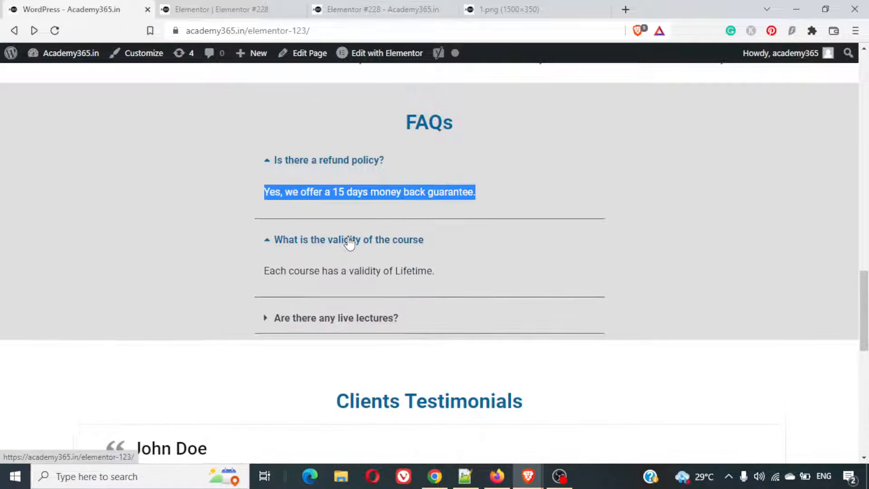
{"action": "left_click", "coordinate": [336, 272]}
{"action": "triple_click", "coordinate": [336, 272]}
{"action": "right_click", "coordinate": [356, 273]}
{"action": "left_click", "coordinate": [361, 281]}
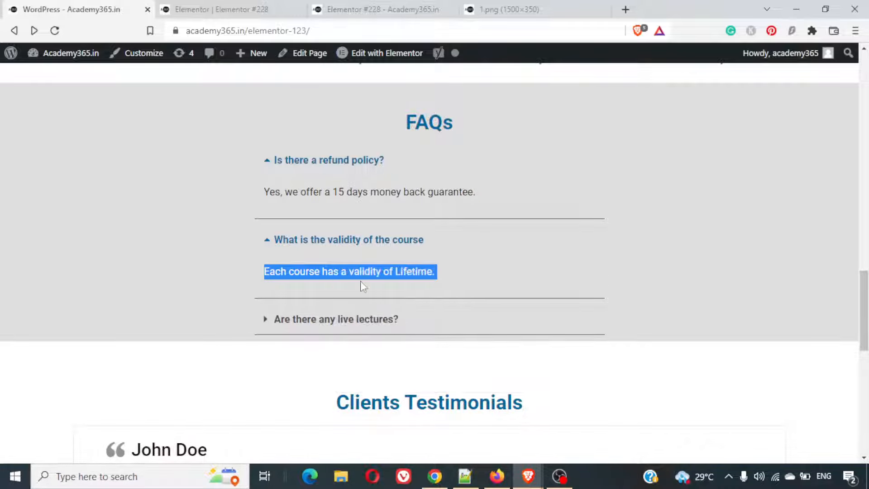
- Return to the Elementor editor and clear the title of the second FAQs toggle item
{"action": "left_click", "coordinate": [164, 9]}
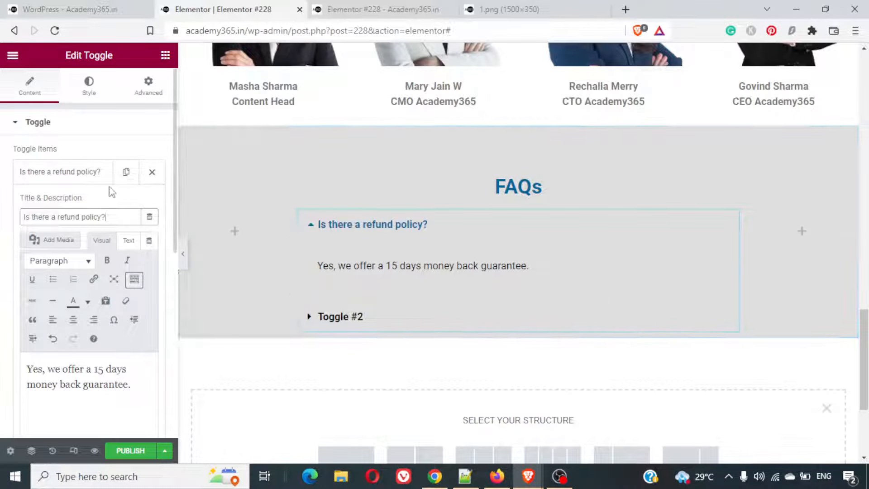
{"action": "left_click", "coordinate": [91, 173]}
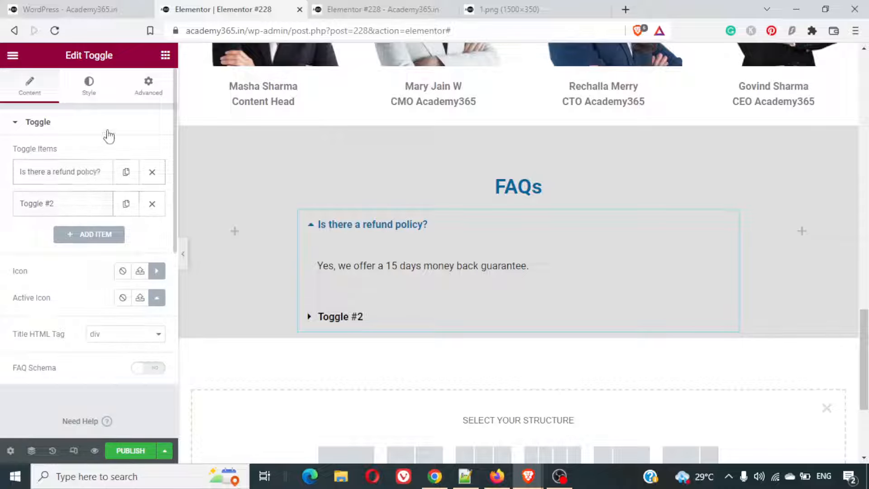
{"action": "left_click", "coordinate": [83, 181]}
{"action": "left_click", "coordinate": [83, 181]}
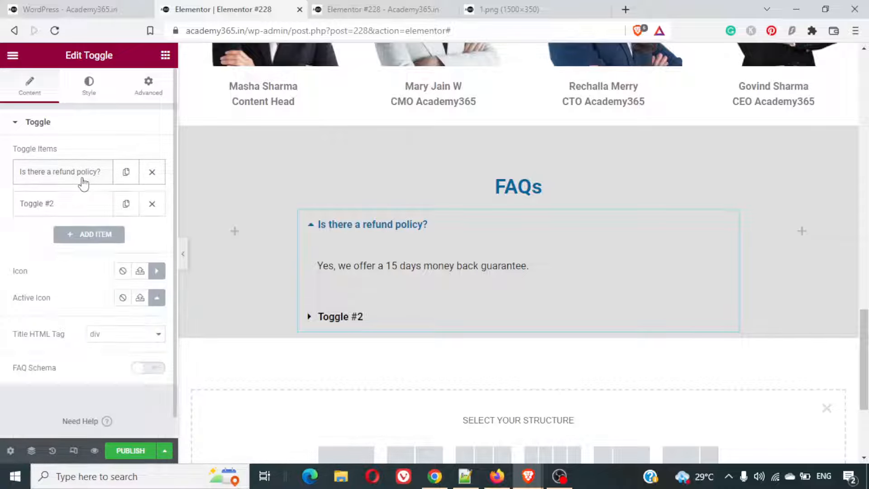
{"action": "left_click", "coordinate": [84, 203]}
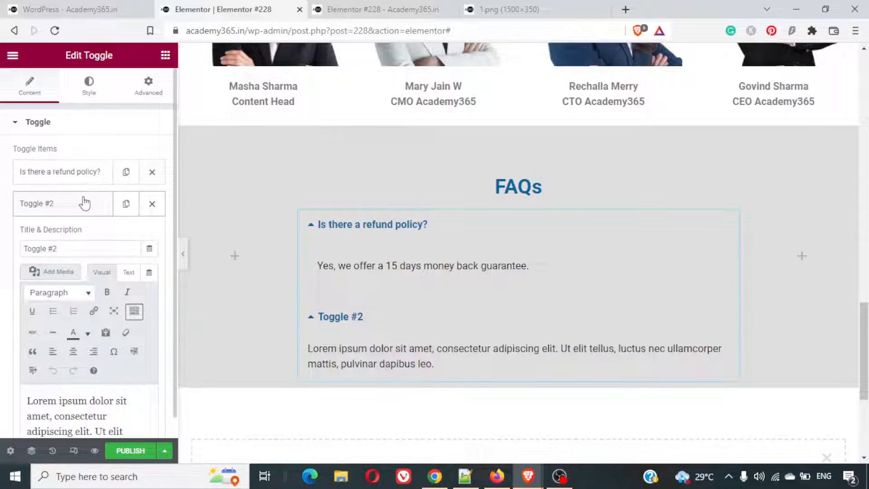
{"action": "triple_click", "coordinate": [89, 248]}
{"action": "key", "text": "ctrl+v"}
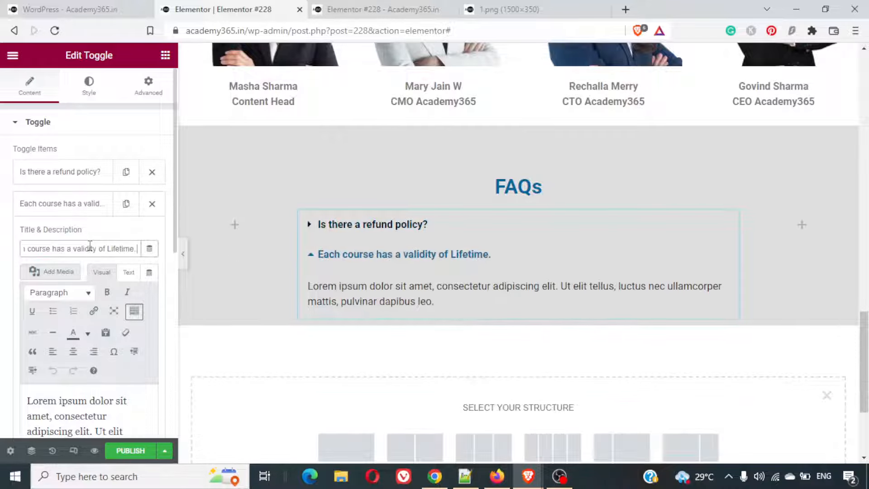
{"action": "triple_click", "coordinate": [90, 248]}
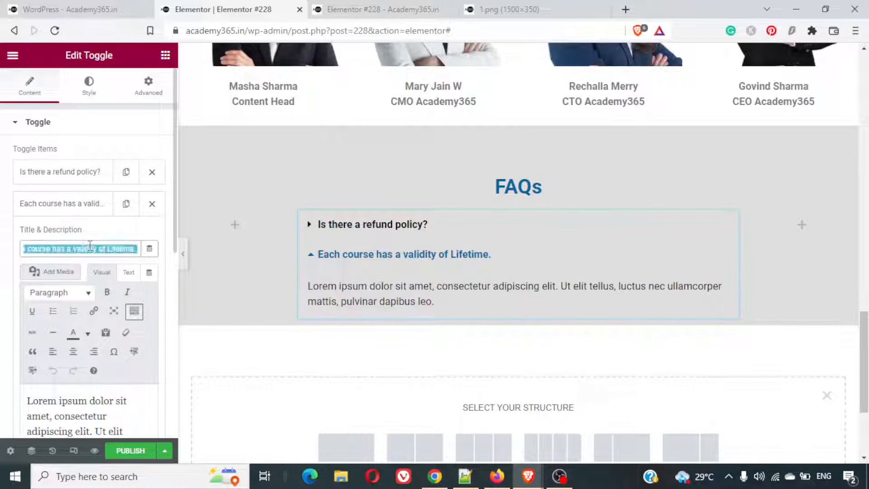
{"action": "key", "text": "BackSpace"}
- Set the second toggle item's description to "Each course has a validity of Lifetime." and its title to "What is the validity of the course"
{"action": "left_click", "coordinate": [102, 403]}
{"action": "key", "text": "ctrl+a"}
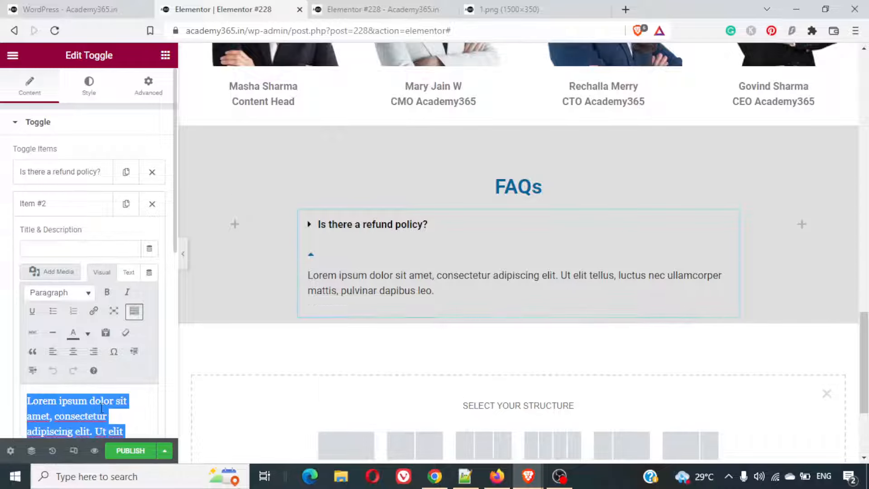
{"action": "key", "text": "ctrl+v"}
{"action": "left_click", "coordinate": [63, 217]}
{"action": "type", "text": "W"}
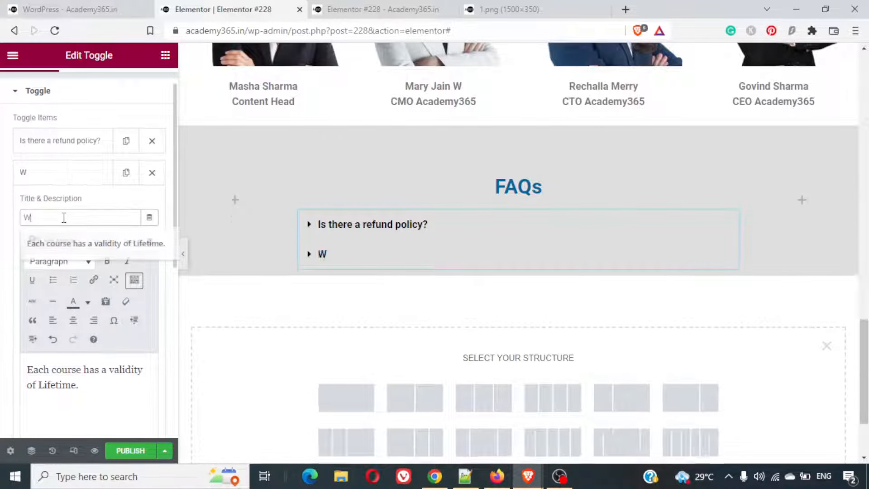
{"action": "type", "text": "hat is the vali"}
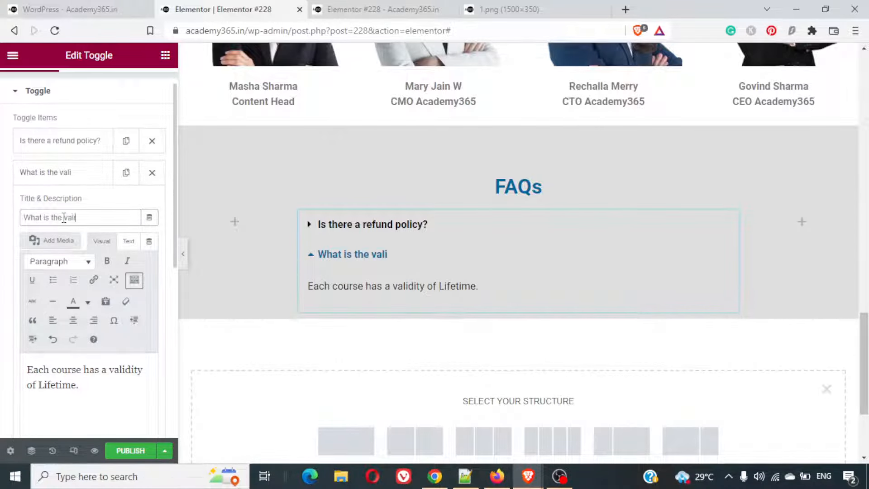
{"action": "type", "text": "dity of the course"}
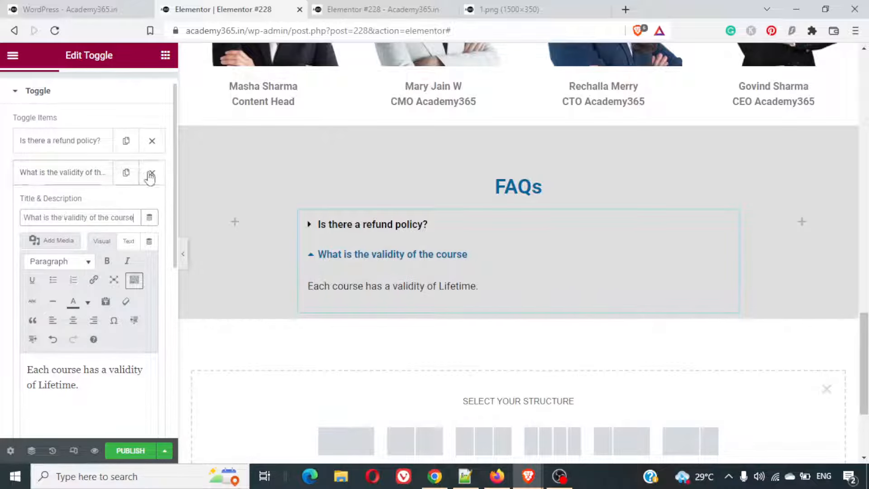
- Duplicate the second toggle item and title the copy "Are there any live lectures?", following the third question on the example page
{"action": "left_click", "coordinate": [87, 172]}
{"action": "left_click", "coordinate": [127, 173]}
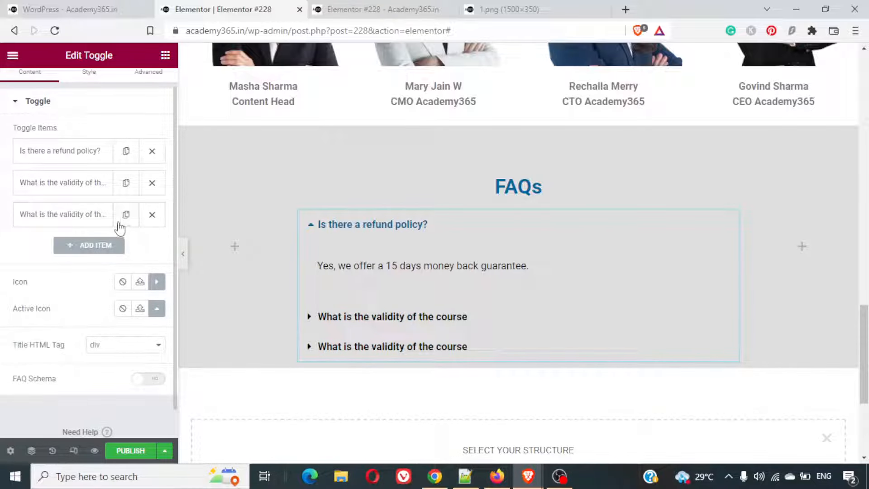
{"action": "left_click", "coordinate": [115, 6]}
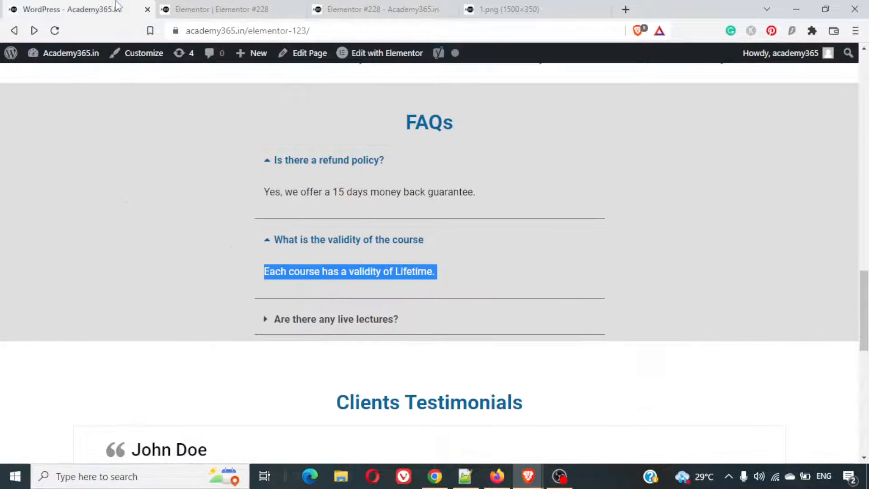
{"action": "left_click", "coordinate": [296, 320]}
{"action": "scroll", "coordinate": [421, 316], "scroll_direction": "down", "scroll_amount": 3}
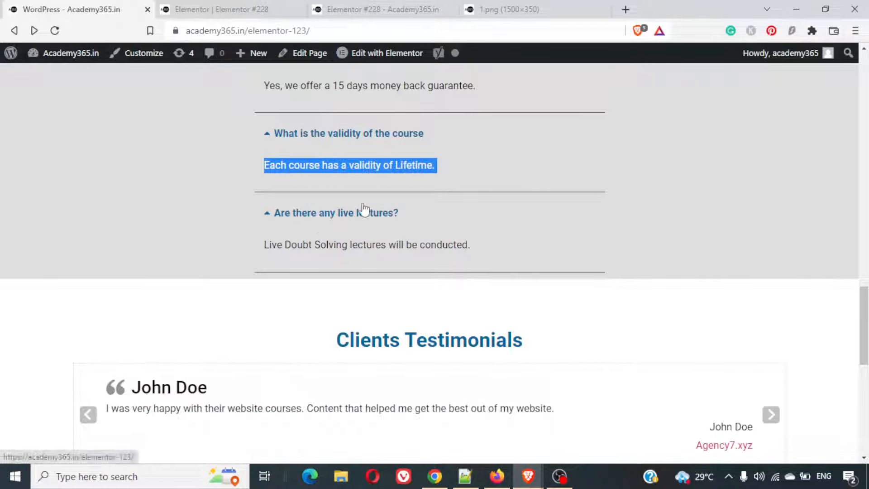
{"action": "left_click", "coordinate": [281, 9]}
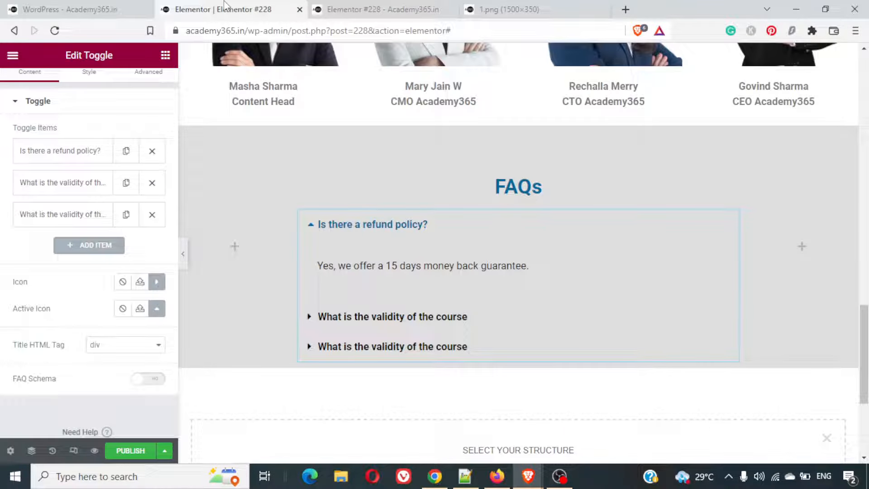
{"action": "left_click", "coordinate": [88, 215]}
{"action": "triple_click", "coordinate": [73, 253]}
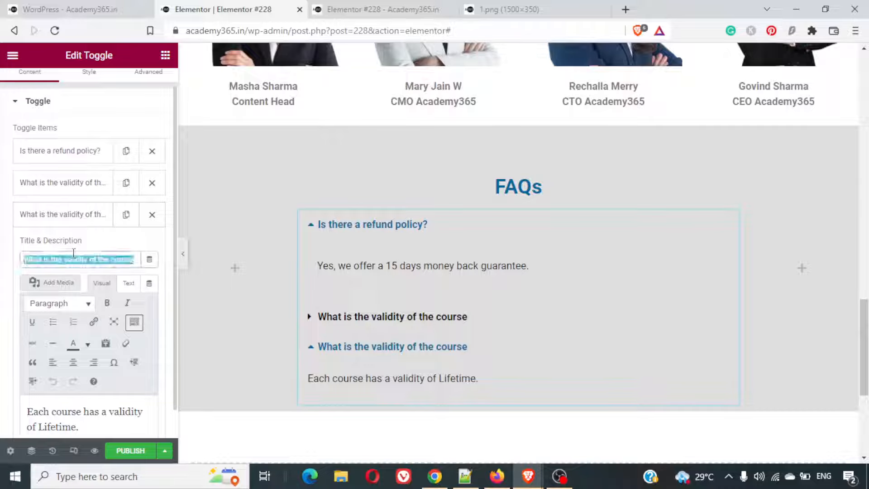
{"action": "type", "text": "a"}
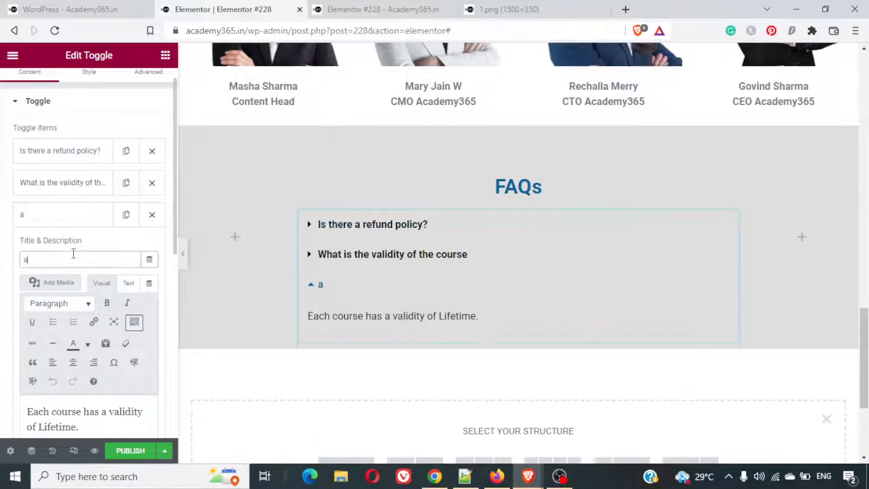
{"action": "key", "text": "BackSpace"}
{"action": "type", "text": "Are there any live lectures?"}
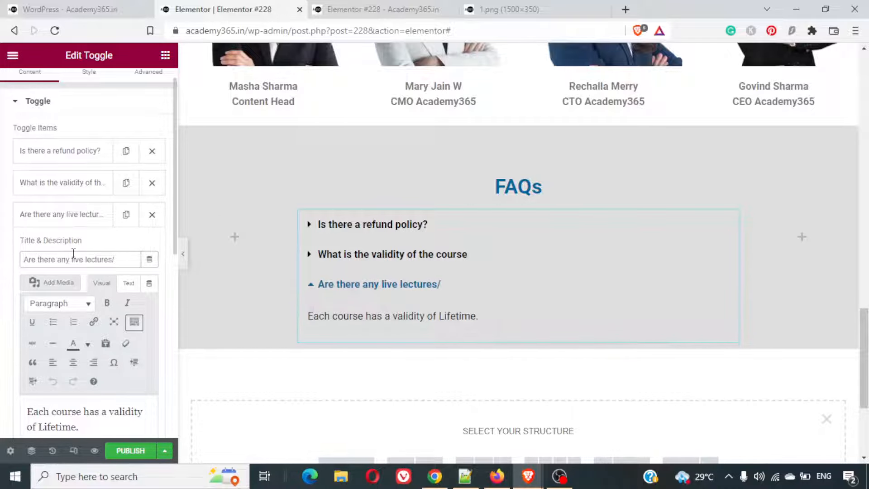
- Replace the third toggle item's description with the example page's answer, "Live Doubt Solving lectures will be conducted."
{"action": "scroll", "coordinate": [74, 253], "scroll_direction": "down", "scroll_amount": 5}
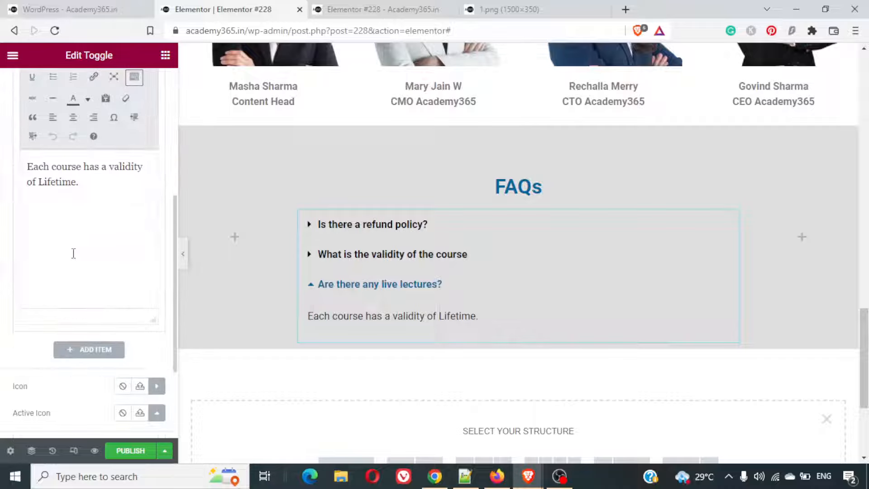
{"action": "left_click", "coordinate": [138, 6]}
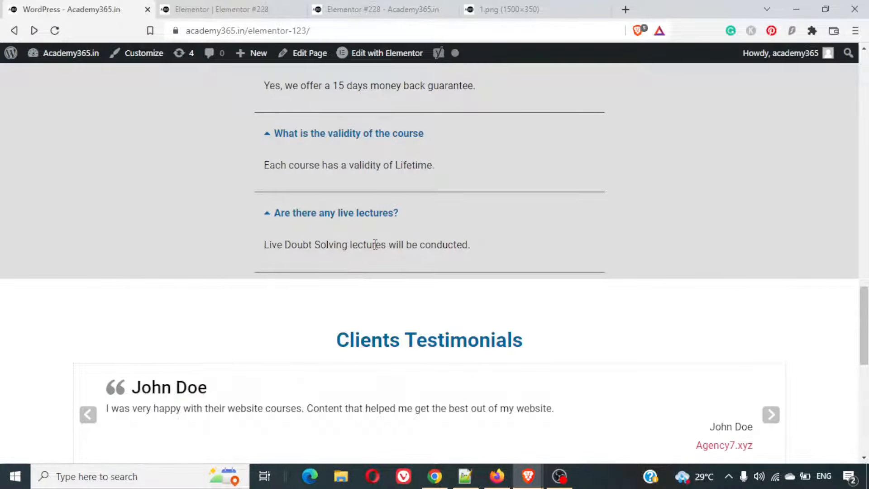
{"action": "triple_click", "coordinate": [375, 244]}
{"action": "key", "text": "ctrl+c"}
{"action": "left_click", "coordinate": [273, 7]}
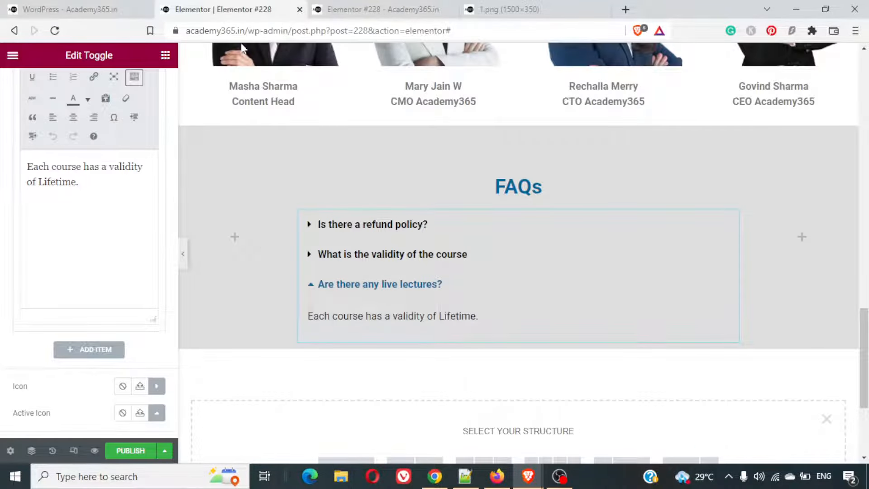
{"action": "triple_click", "coordinate": [90, 168]}
{"action": "key", "text": "ctrl+v"}
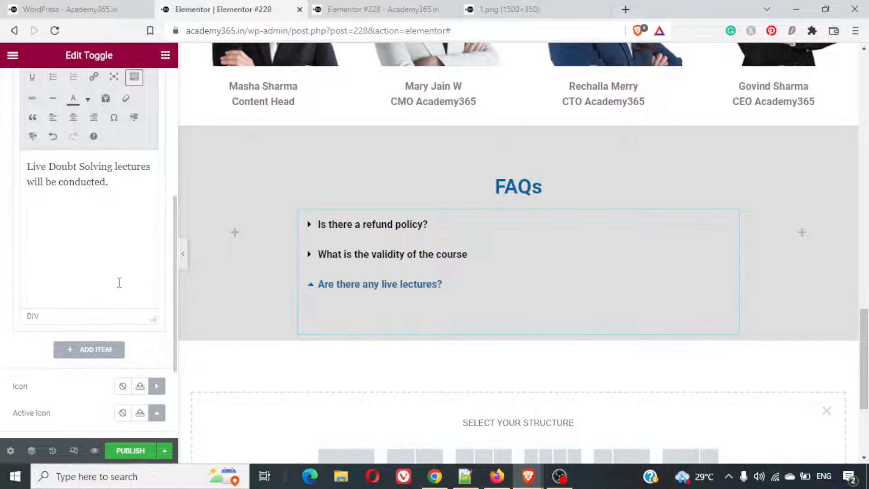
- Save the page as a draft and bring up its preview in the browser
{"action": "left_click", "coordinate": [164, 450]}
{"action": "left_click", "coordinate": [114, 397]}
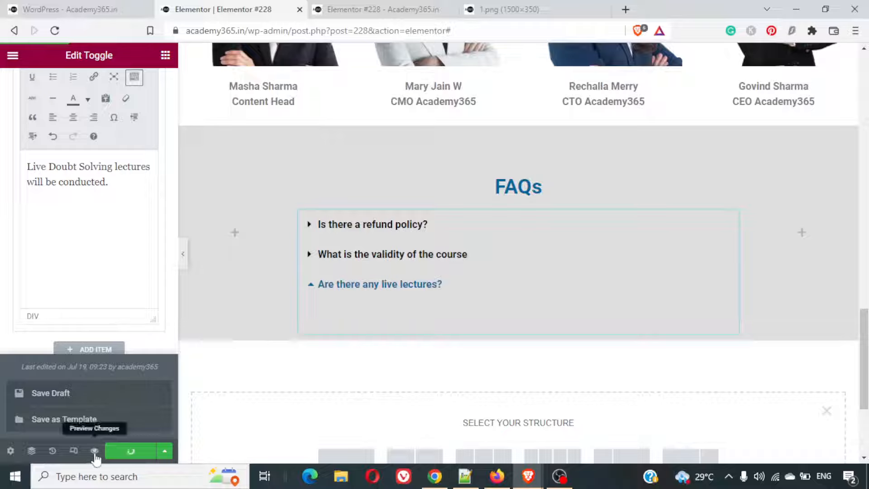
{"action": "left_click", "coordinate": [397, 7]}
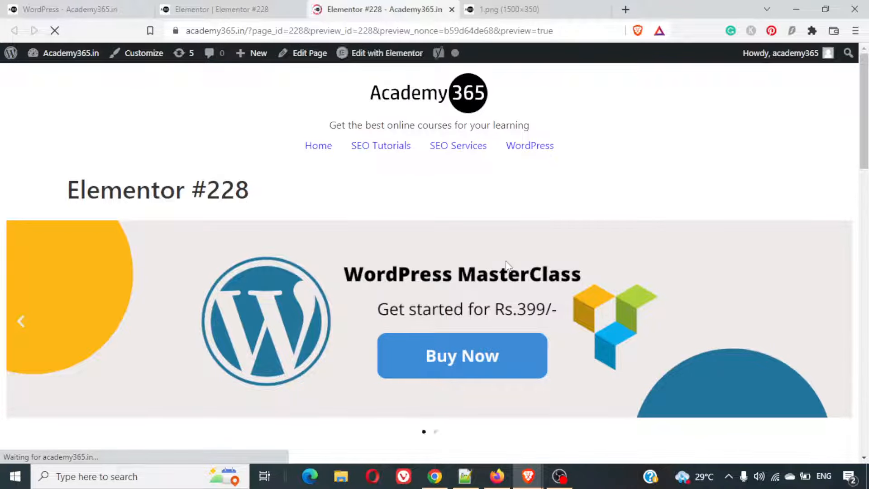
- Compare the FAQs section in the draft preview with the FAQs toggle on the example page
{"action": "scroll", "coordinate": [506, 262], "scroll_direction": "down", "scroll_amount": 6}
{"action": "scroll", "coordinate": [506, 266], "scroll_direction": "down", "scroll_amount": 10}
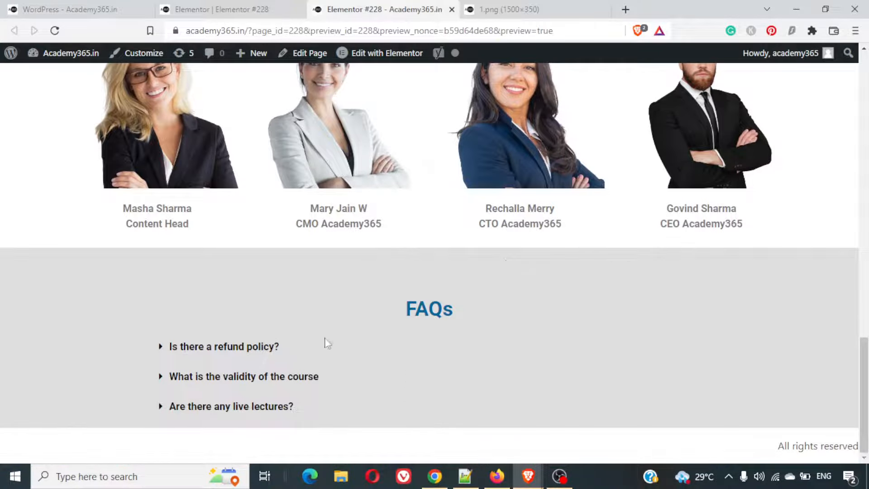
{"action": "left_click", "coordinate": [217, 363]}
{"action": "left_click", "coordinate": [217, 364]}
{"action": "left_click", "coordinate": [118, 2]}
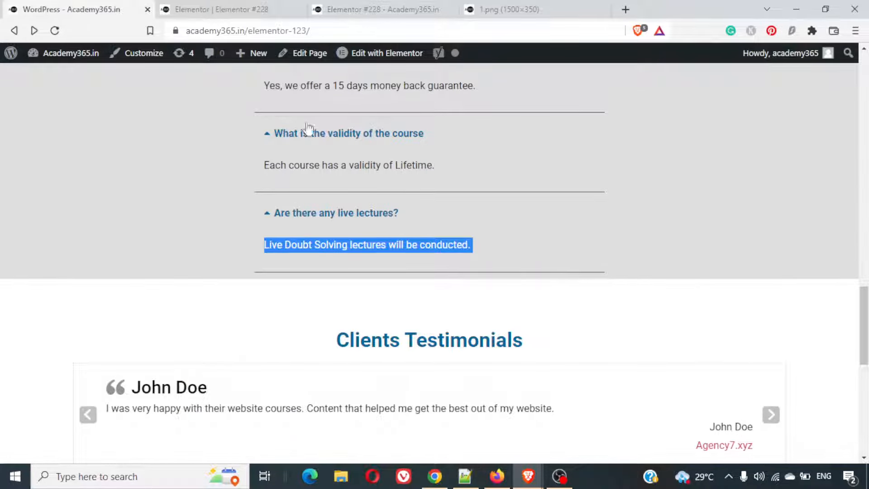
{"action": "scroll", "coordinate": [353, 233], "scroll_direction": "up", "scroll_amount": 12}
{"action": "scroll", "coordinate": [352, 234], "scroll_direction": "down", "scroll_amount": 18}
{"action": "scroll", "coordinate": [353, 233], "scroll_direction": "up", "scroll_amount": 6}
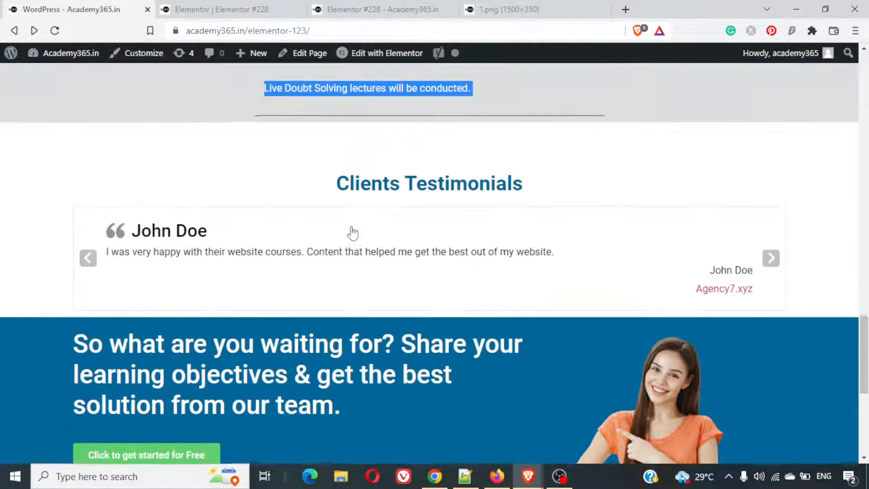
{"action": "scroll", "coordinate": [352, 233], "scroll_direction": "up", "scroll_amount": 3}
{"action": "left_click", "coordinate": [304, 182]}
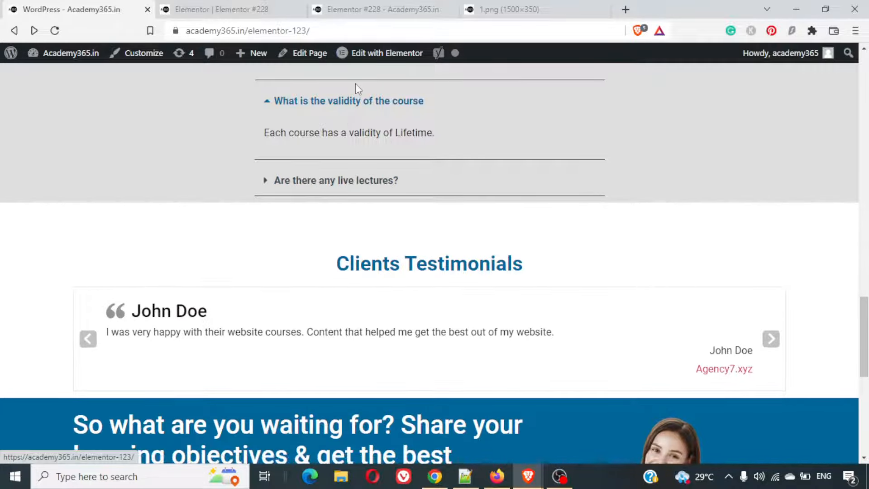
- Return to the page editor and set the FAQs toggle's border width to 2
{"action": "left_click", "coordinate": [382, 9]}
{"action": "left_click", "coordinate": [226, 9]}
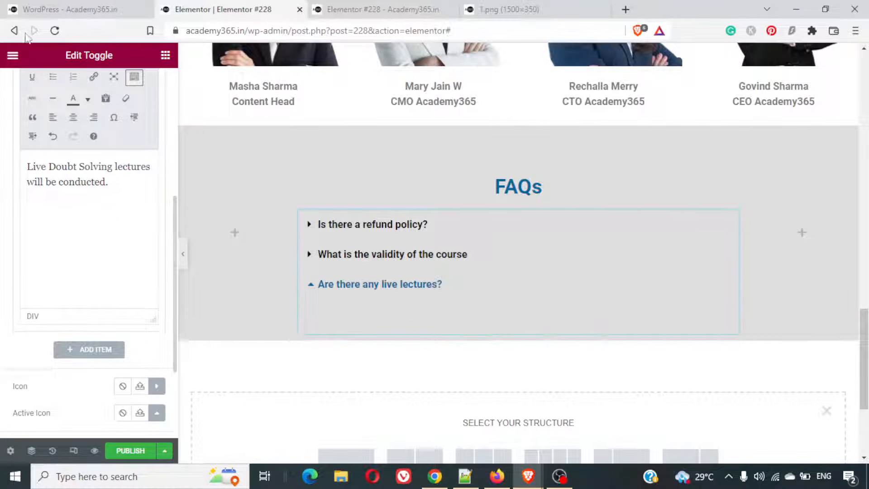
{"action": "left_click", "coordinate": [489, 216]}
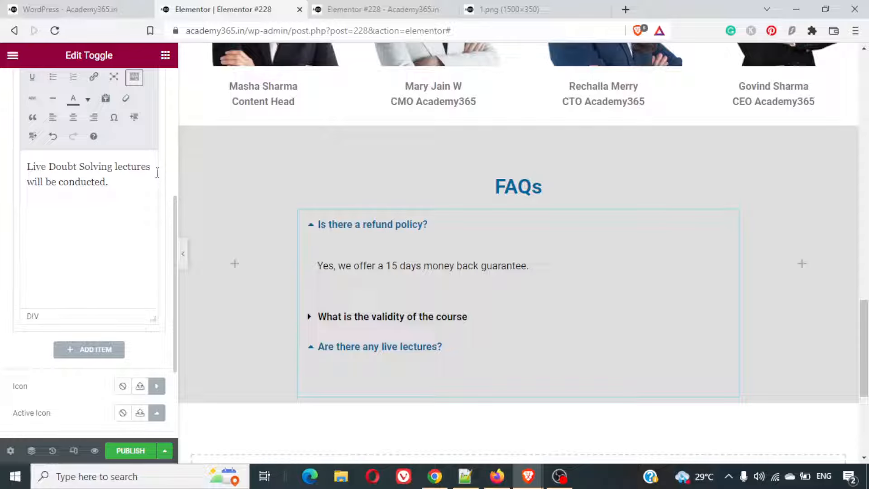
{"action": "left_click_drag", "start_coordinate": [175, 207], "coordinate": [164, 134]}
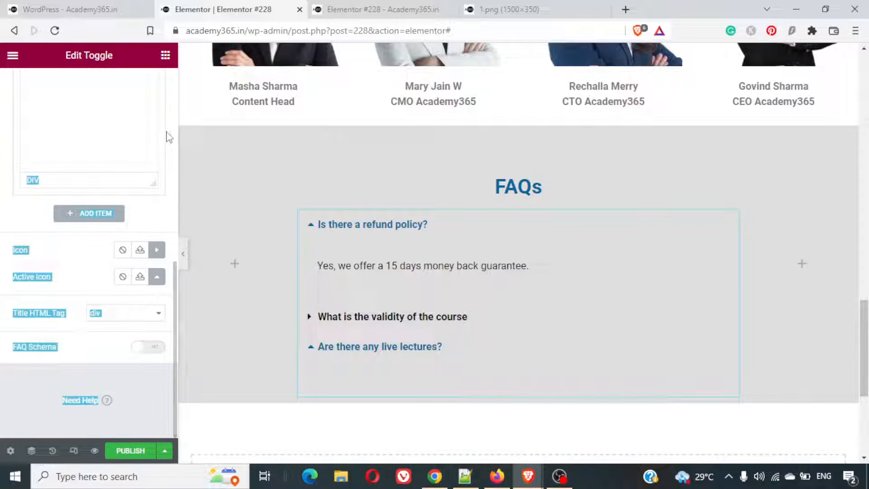
{"action": "scroll", "coordinate": [170, 138], "scroll_direction": "up", "scroll_amount": 10}
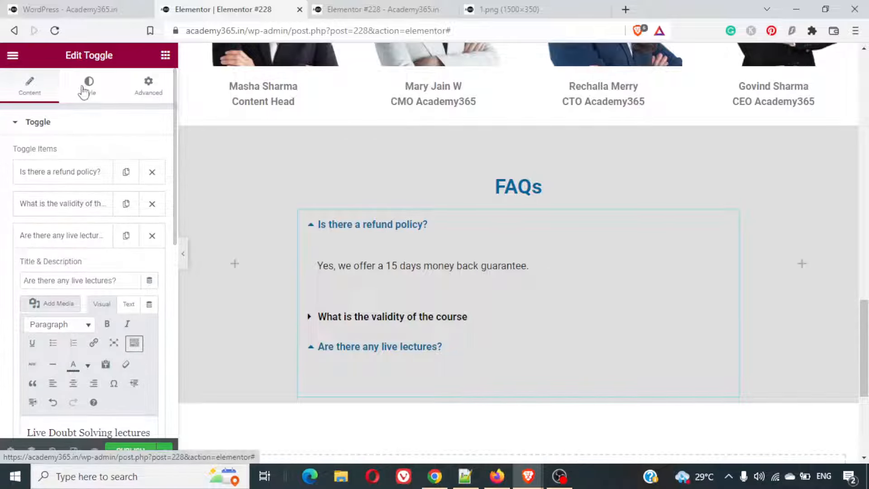
{"action": "left_click", "coordinate": [83, 92]}
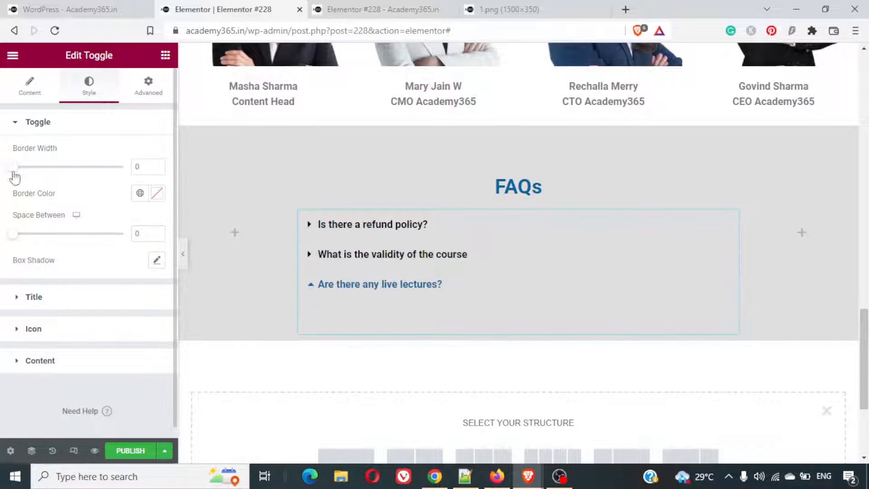
{"action": "left_click_drag", "start_coordinate": [11, 175], "coordinate": [37, 178]}
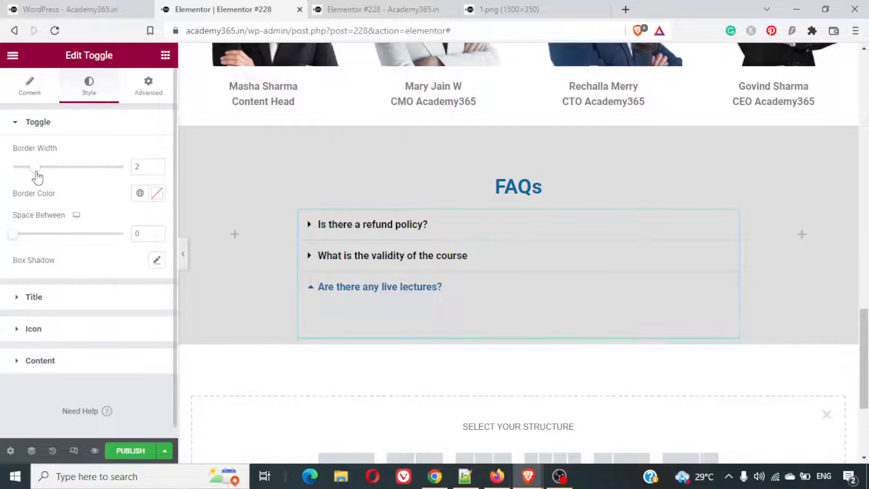
- Set the FAQs toggle's border color to black and its border width to 1
{"action": "left_click", "coordinate": [157, 193]}
{"action": "left_click", "coordinate": [164, 351]}
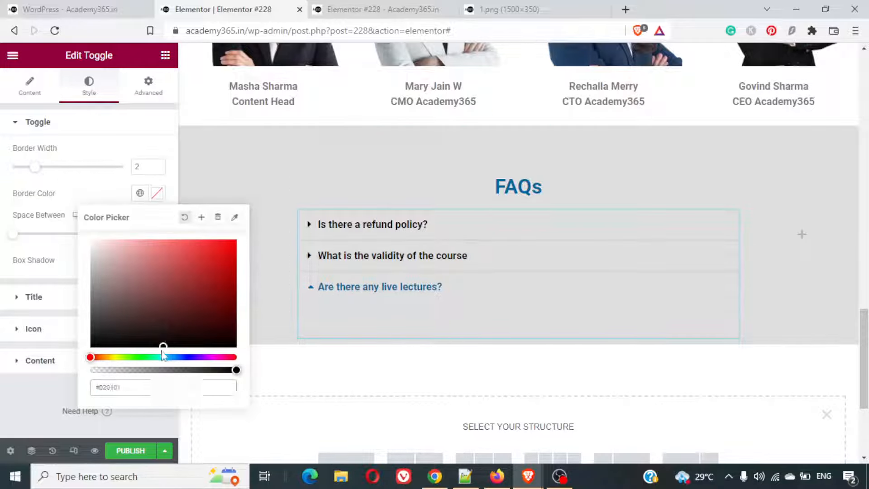
{"action": "left_click_drag", "start_coordinate": [162, 344], "coordinate": [66, 355]}
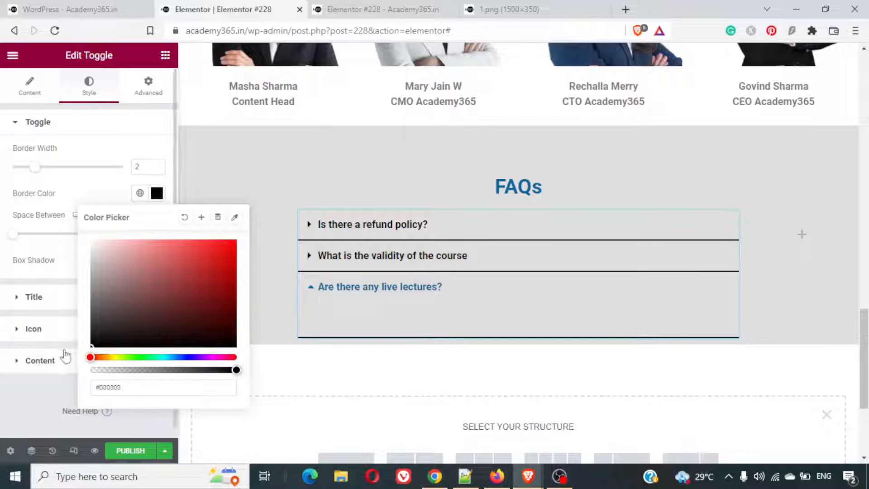
{"action": "left_click", "coordinate": [35, 172]}
{"action": "left_click_drag", "start_coordinate": [29, 174], "coordinate": [27, 173]}
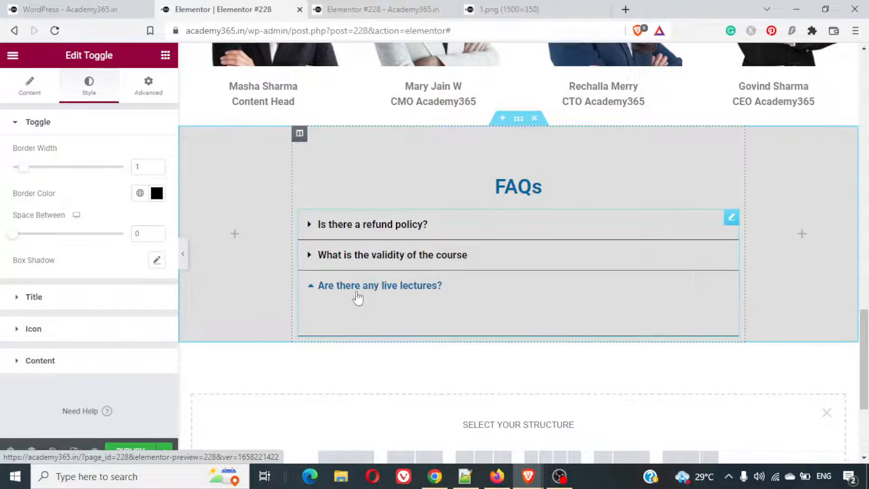
- Expand and collapse the FAQ questions on the editing canvas to check their answers and borders
{"action": "left_click", "coordinate": [357, 292]}
{"action": "left_click", "coordinate": [357, 292]}
{"action": "left_click", "coordinate": [352, 254]}
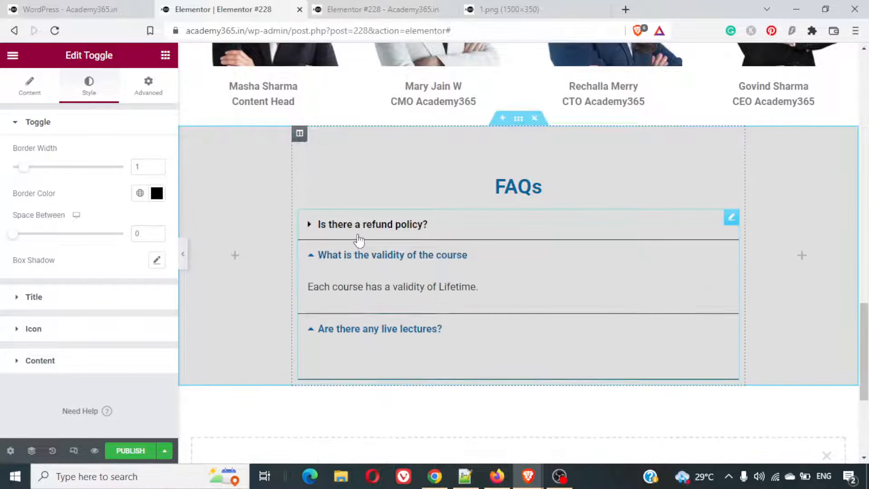
{"action": "left_click", "coordinate": [357, 228]}
{"action": "left_click", "coordinate": [357, 229]}
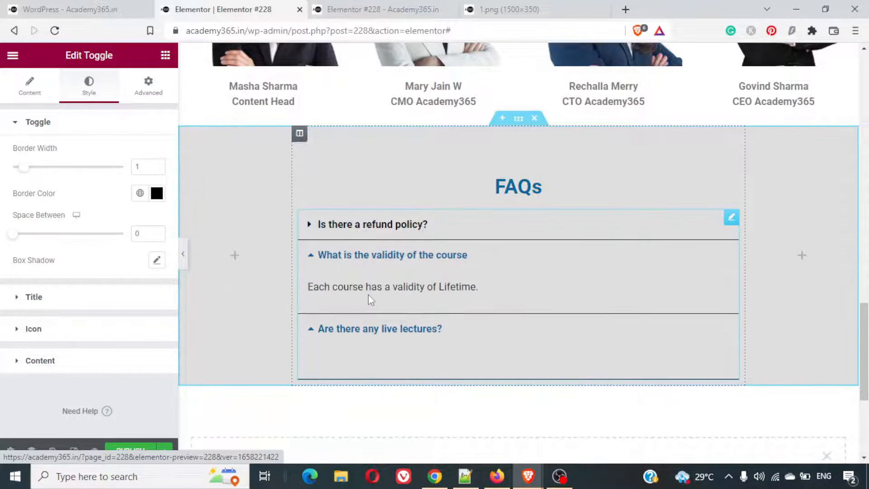
{"action": "left_click", "coordinate": [377, 327]}
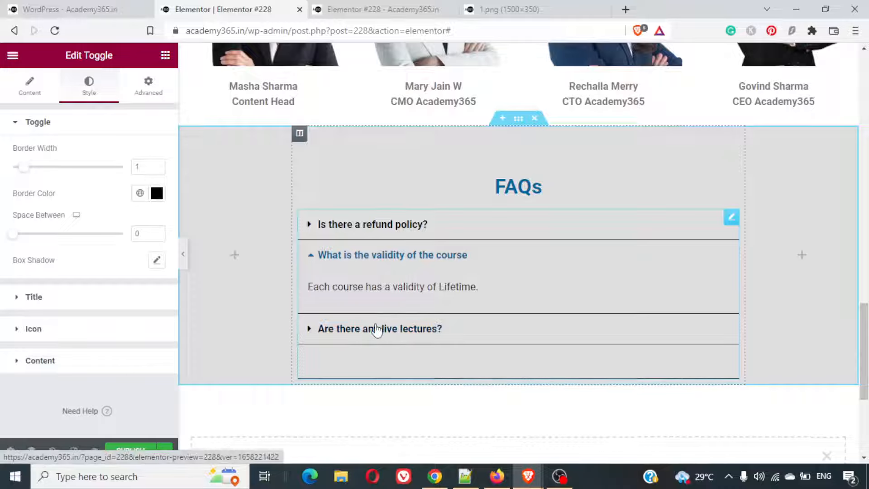
{"action": "left_click", "coordinate": [378, 327]}
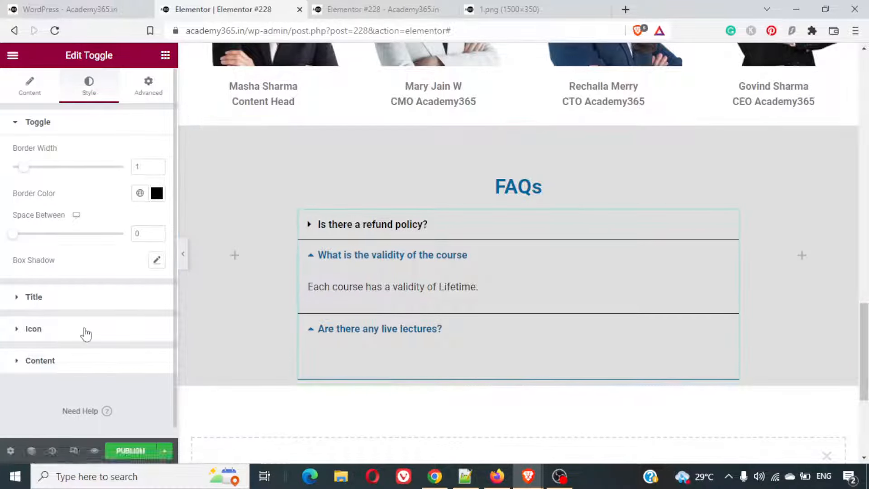
- Open the third toggle item, "Are there any live lectures?", and delete the empty line below its description
{"action": "left_click", "coordinate": [51, 83]}
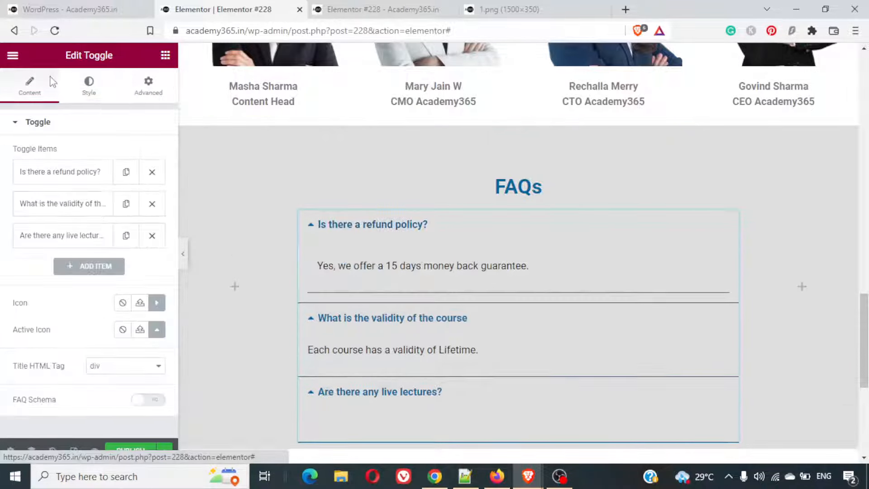
{"action": "scroll", "coordinate": [88, 330], "scroll_direction": "down", "scroll_amount": 2}
{"action": "left_click", "coordinate": [66, 177]}
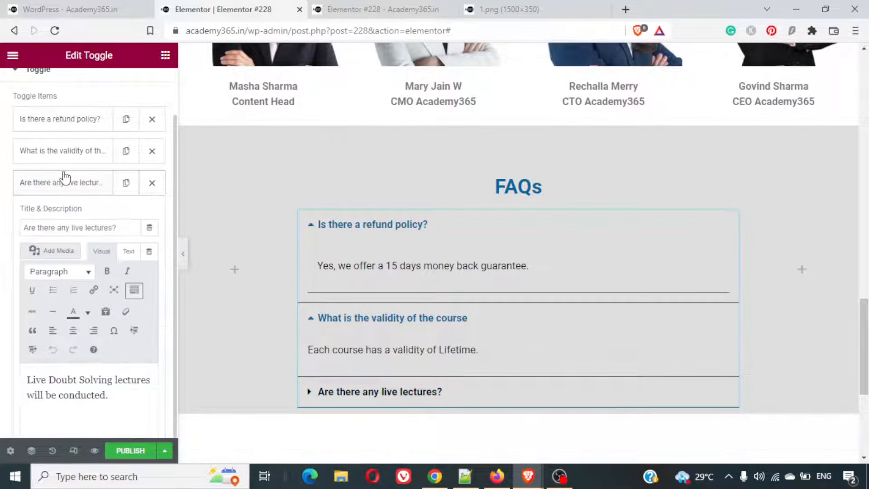
{"action": "left_click", "coordinate": [101, 415]}
{"action": "key", "text": "BackSpace"}
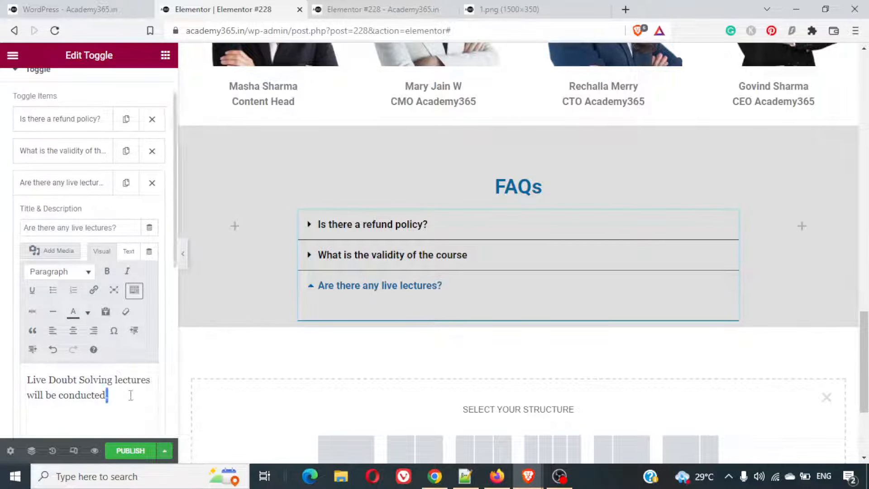
- Save the page as a draft and preview the changes
{"action": "left_click", "coordinate": [164, 450]}
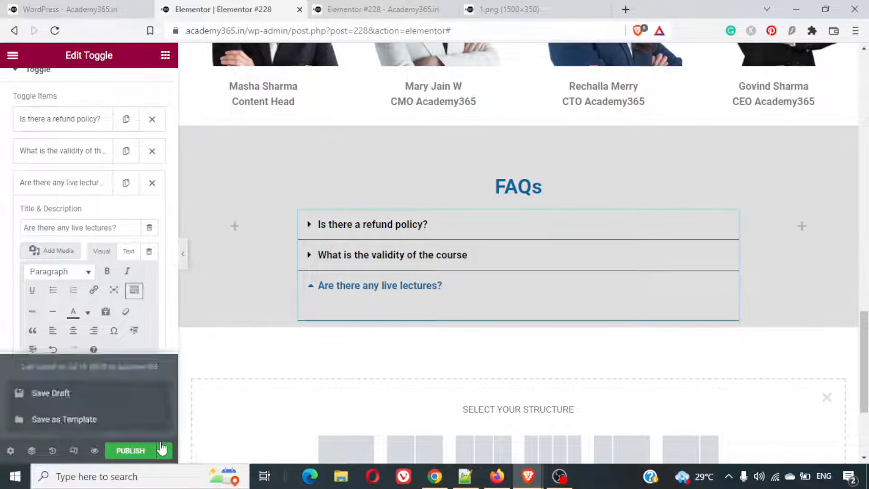
{"action": "left_click", "coordinate": [110, 394]}
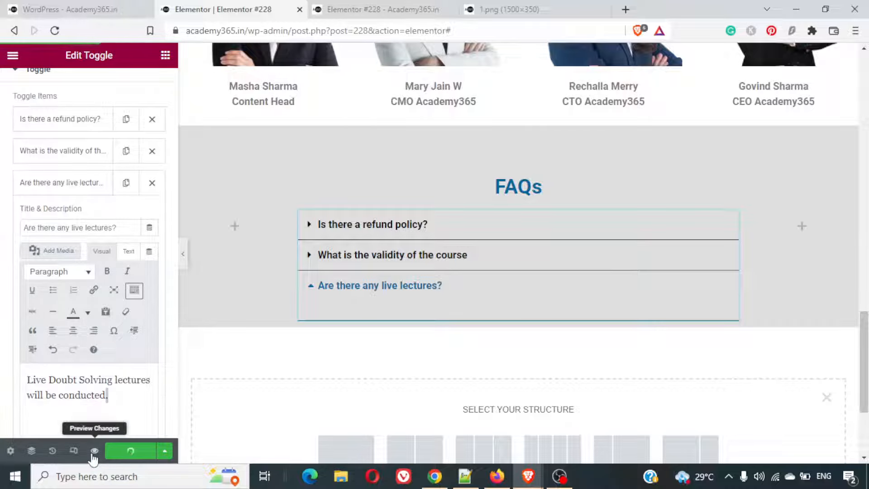
{"action": "left_click", "coordinate": [96, 449]}
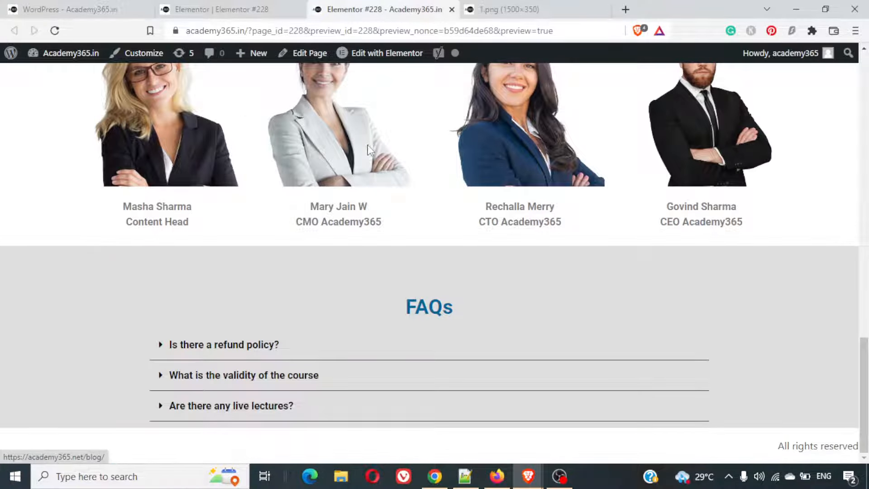
- Expand each FAQ question in the preview to check its answer, and revisit the example page's FAQs
{"action": "left_click", "coordinate": [258, 406]}
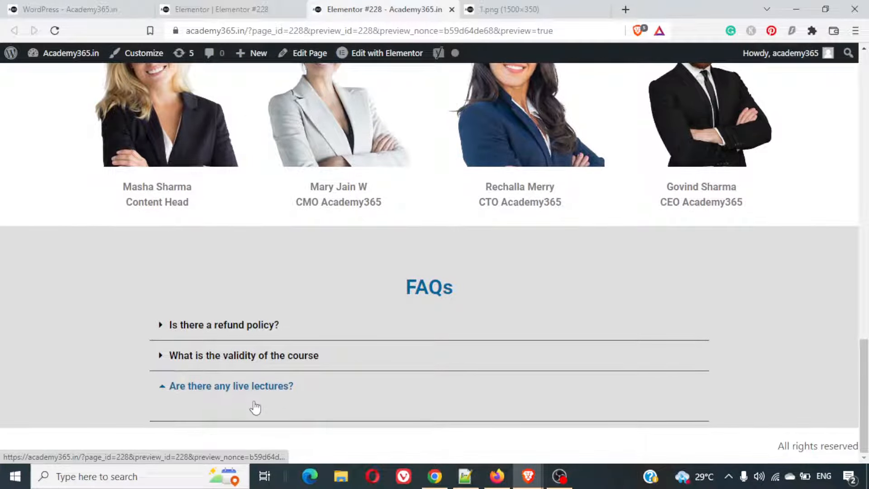
{"action": "left_click", "coordinate": [240, 356]}
{"action": "left_click", "coordinate": [232, 326]}
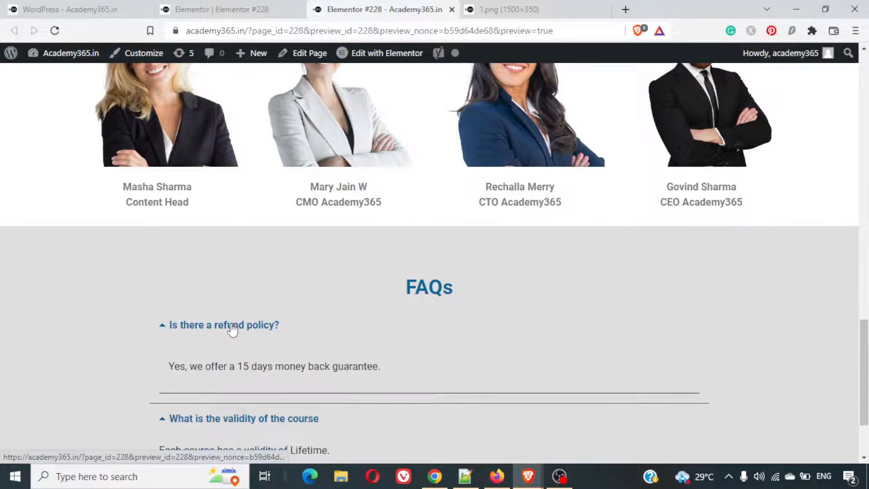
{"action": "left_click", "coordinate": [231, 326]}
{"action": "scroll", "coordinate": [312, 380], "scroll_direction": "down", "scroll_amount": 1}
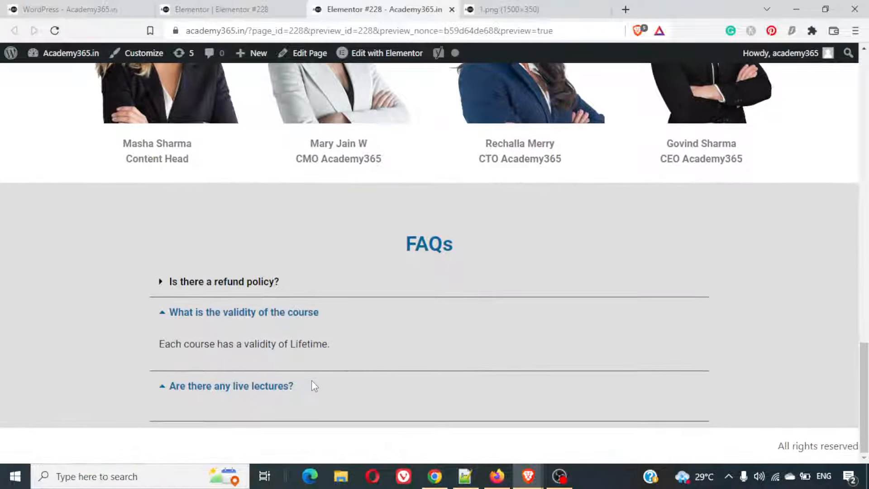
{"action": "key", "text": "ctrl+a"}
{"action": "left_click", "coordinate": [296, 417]}
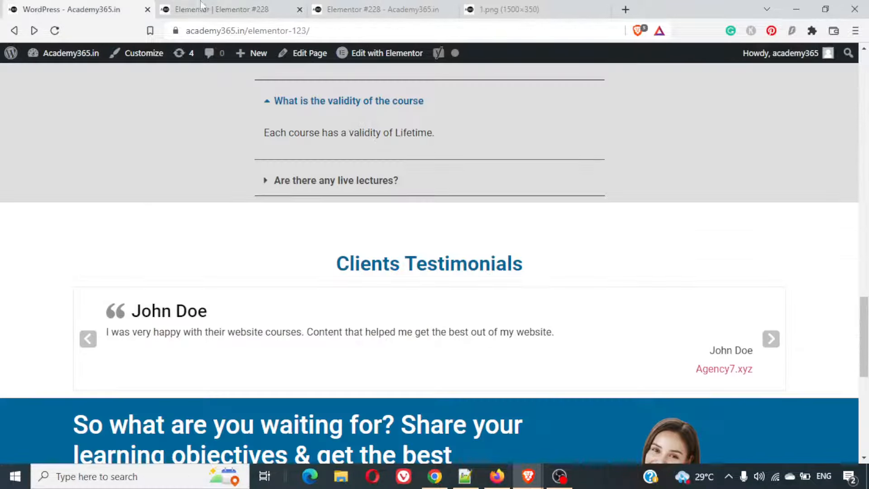
- Replace the third toggle item's description with a fresh paste of "Live Doubt Solving lectures will be conducted." and save the draft
{"action": "left_click", "coordinate": [286, 5]}
{"action": "triple_click", "coordinate": [85, 387]}
{"action": "key", "text": "ctrl+c"}
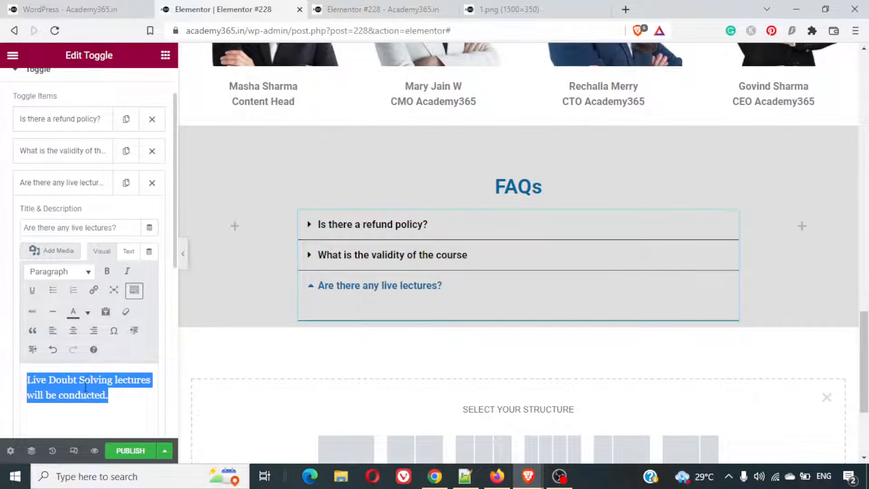
{"action": "key", "text": "BackSpace"}
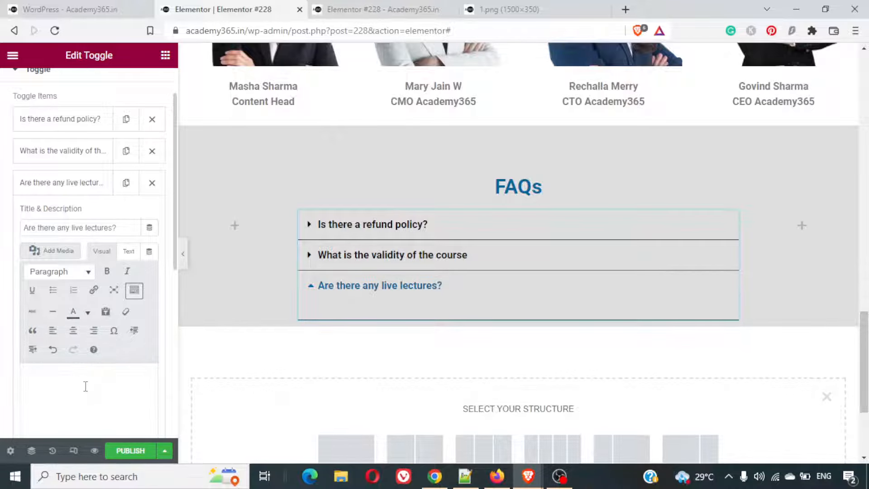
{"action": "key", "text": "ctrl+v"}
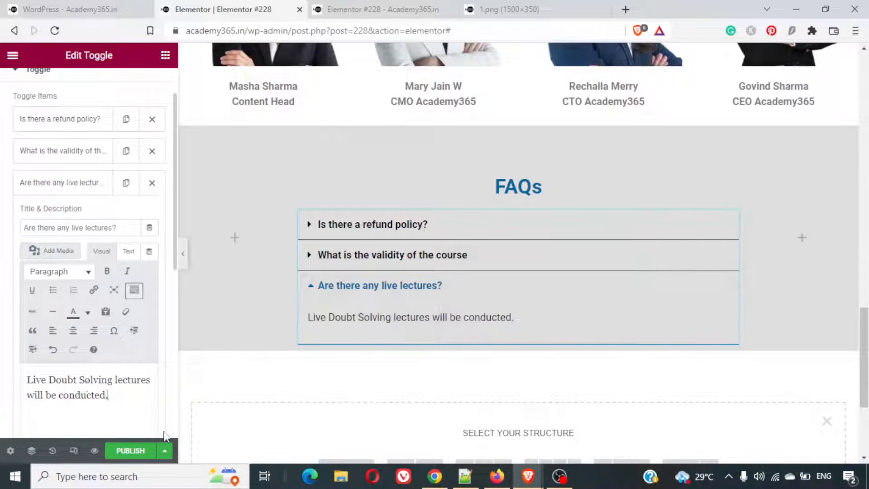
{"action": "left_click", "coordinate": [165, 451]}
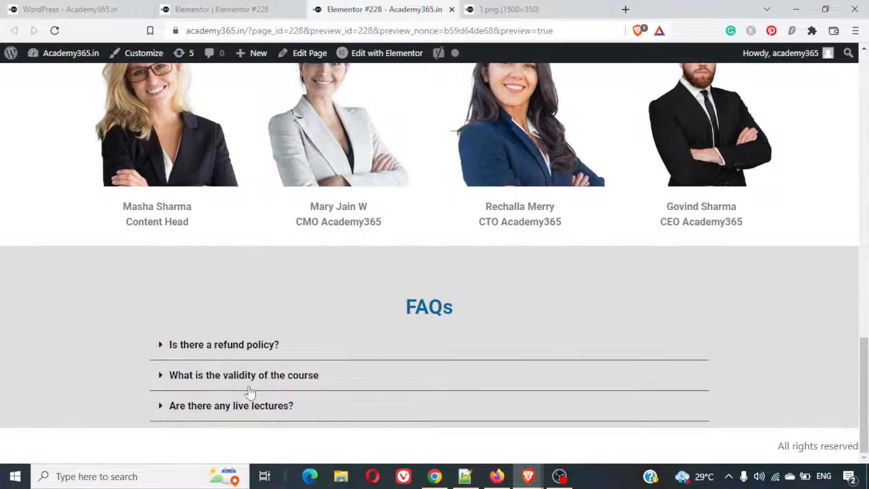
- Check the answer to "Are there any live lectures?" in the preview and return to the example page's Clients Testimonials section
{"action": "left_click", "coordinate": [251, 410]}
{"action": "scroll", "coordinate": [353, 394], "scroll_direction": "down", "scroll_amount": 1}
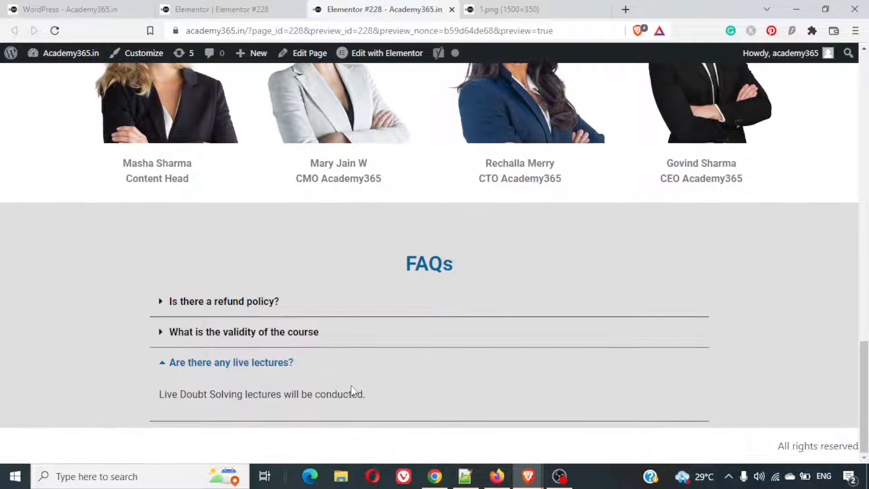
{"action": "scroll", "coordinate": [287, 305], "scroll_direction": "up", "scroll_amount": 1}
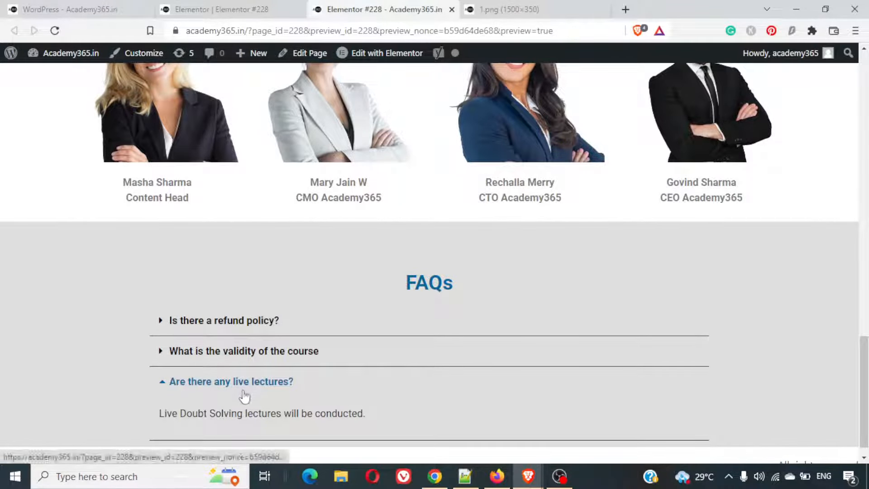
{"action": "left_click", "coordinate": [244, 390]}
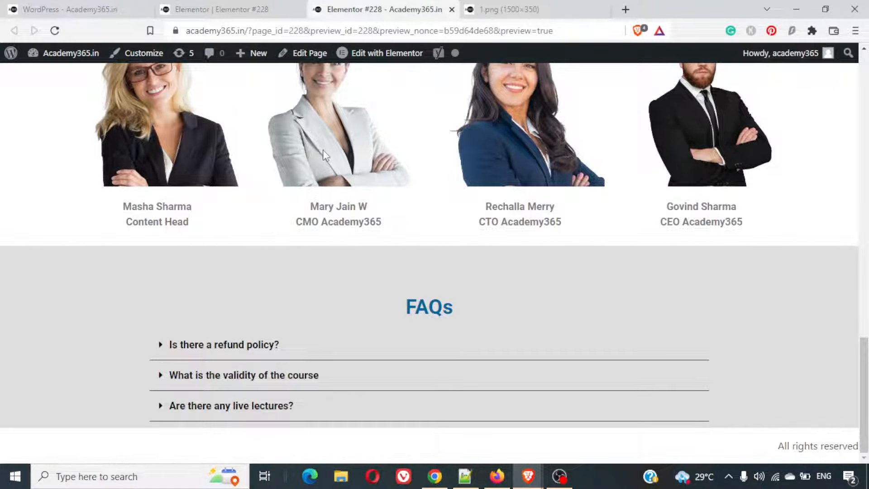
{"action": "left_click", "coordinate": [85, 6]}
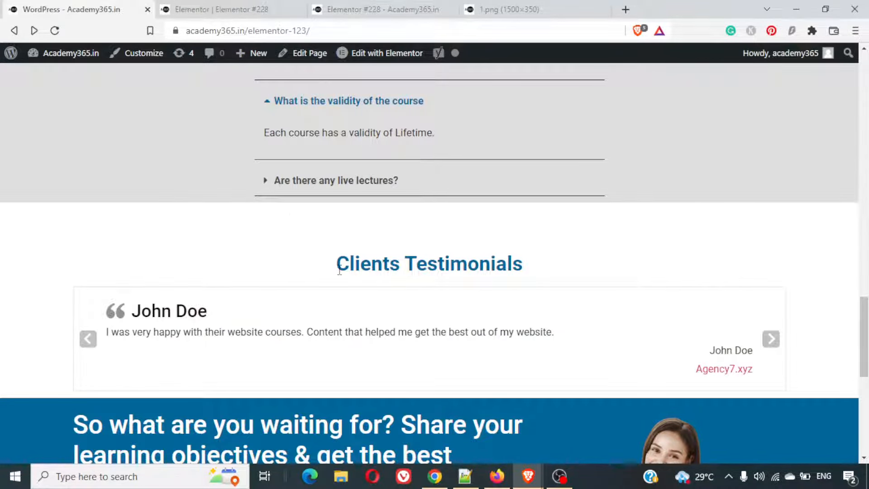
- Examine the example page's Clients Testimonials section and cycle through its carousel slides
{"action": "scroll", "coordinate": [339, 271], "scroll_direction": "down", "scroll_amount": 5}
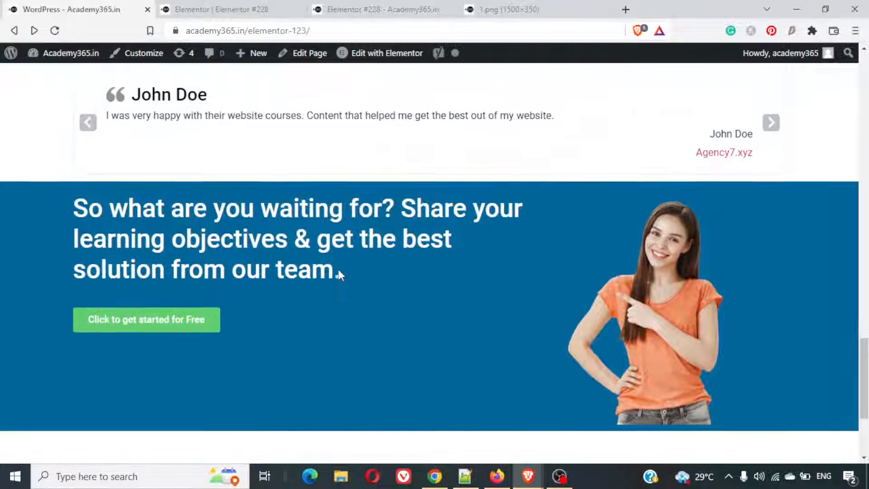
{"action": "scroll", "coordinate": [339, 271], "scroll_direction": "up", "scroll_amount": 4}
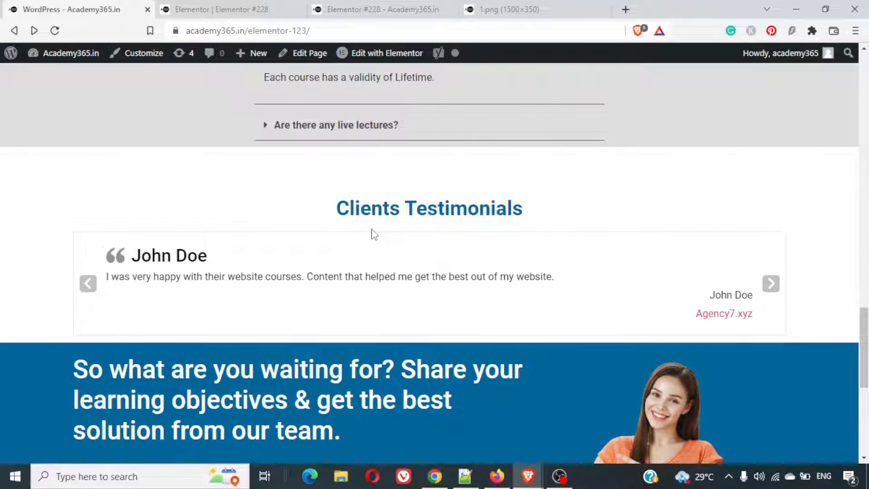
{"action": "left_click", "coordinate": [771, 285]}
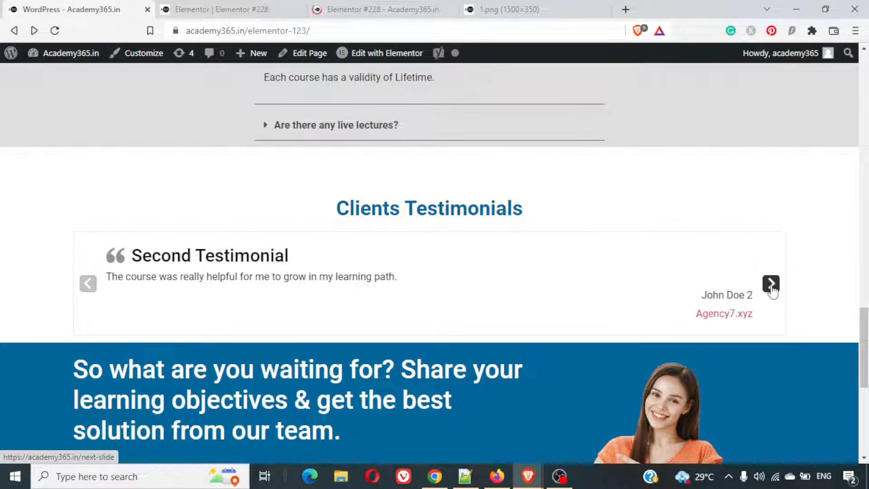
{"action": "left_click", "coordinate": [771, 284]}
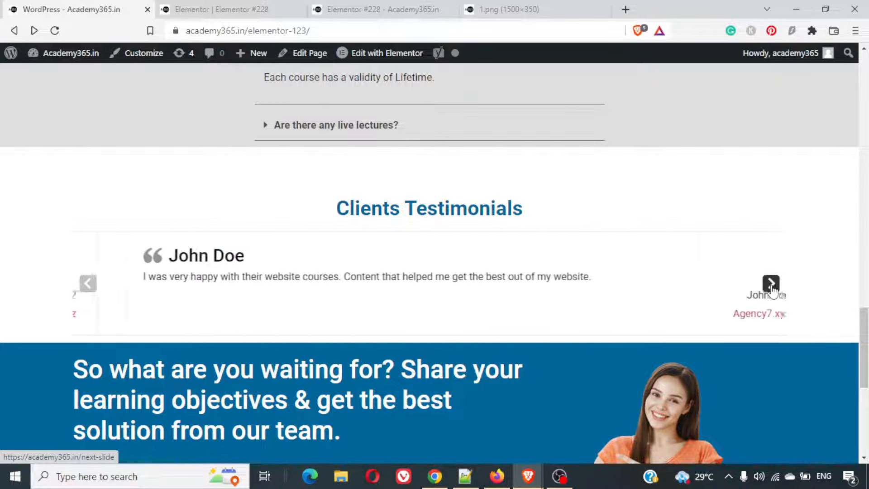
{"action": "left_click", "coordinate": [771, 284]}
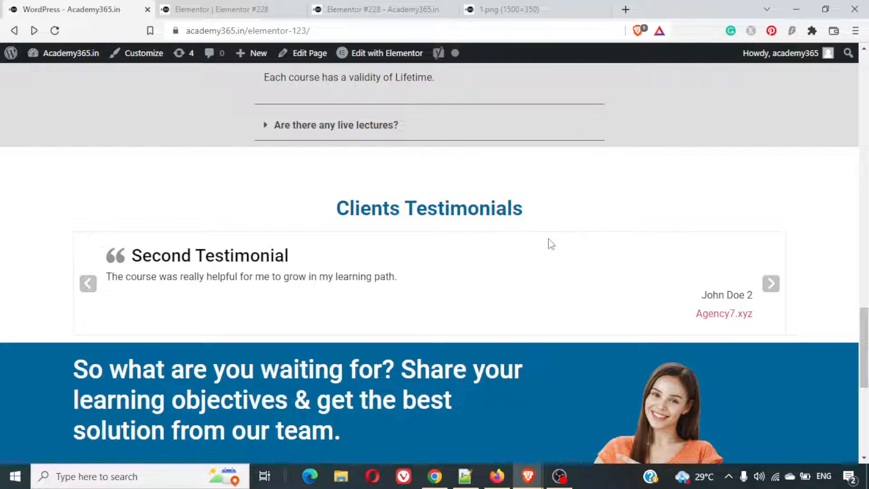
- Return to the Elementor editor, duplicate the FAQs heading and move the copy below the toggle
{"action": "left_click", "coordinate": [263, 6]}
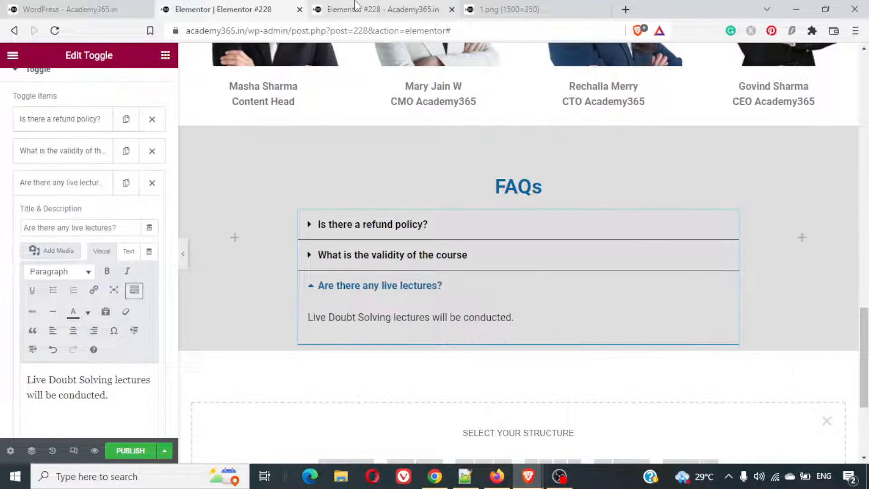
{"action": "scroll", "coordinate": [360, 242], "scroll_direction": "down", "scroll_amount": 4}
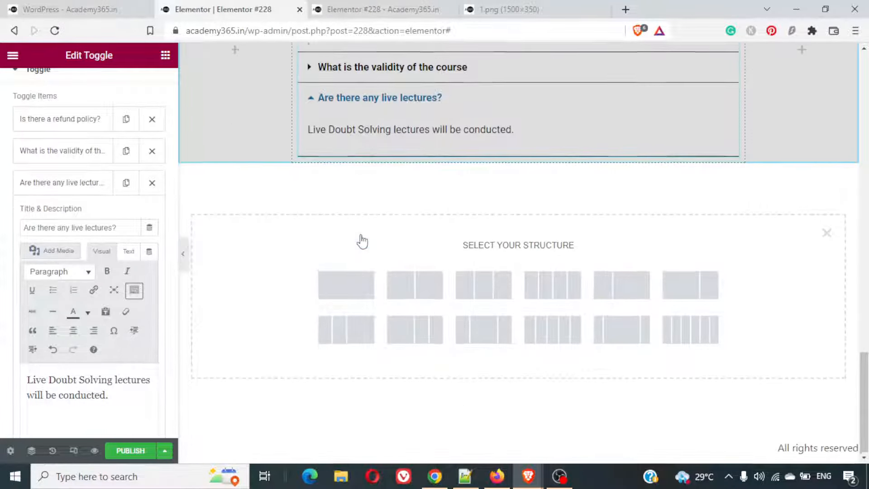
{"action": "scroll", "coordinate": [360, 241], "scroll_direction": "up", "scroll_amount": 2}
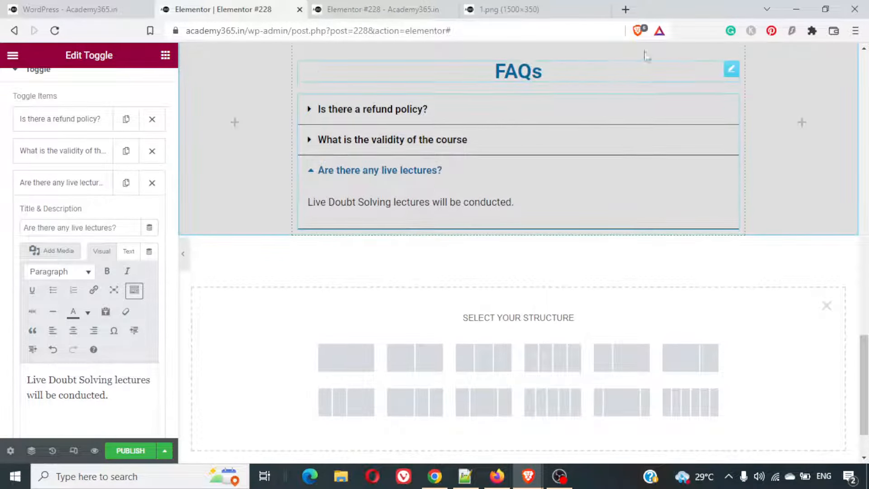
{"action": "left_click", "coordinate": [731, 69]}
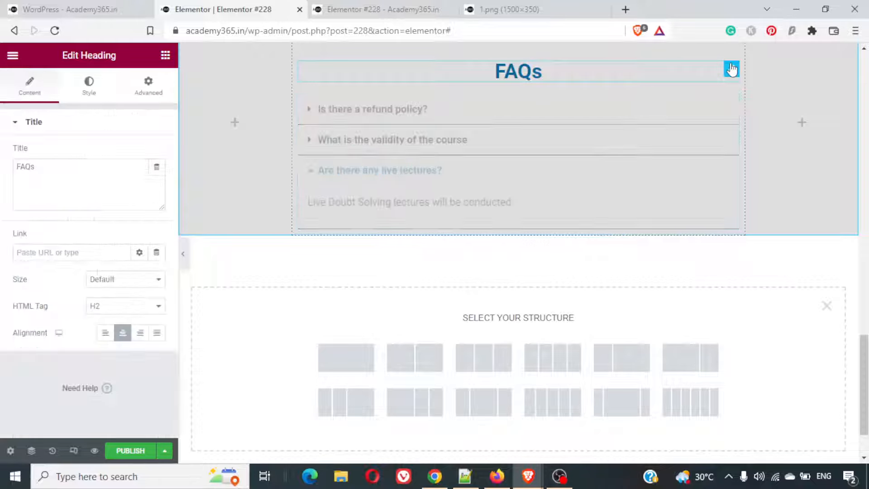
{"action": "key", "text": "ctrl+d"}
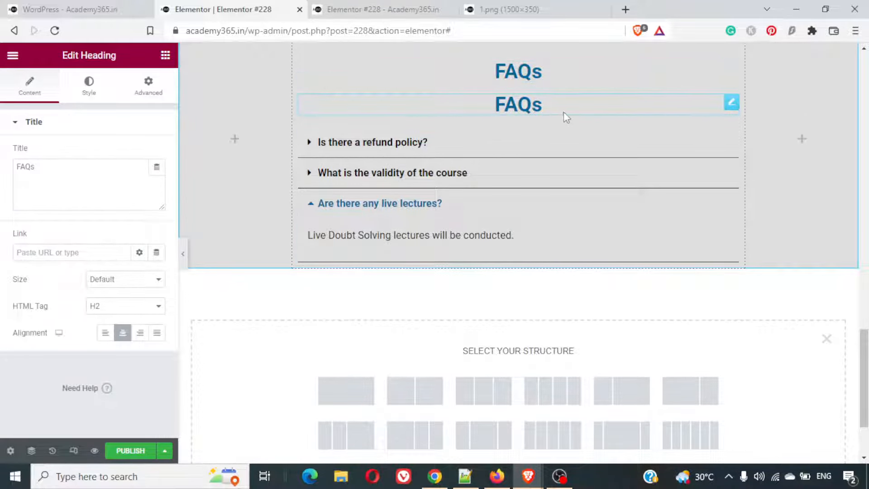
{"action": "left_click_drag", "start_coordinate": [732, 104], "coordinate": [624, 245]}
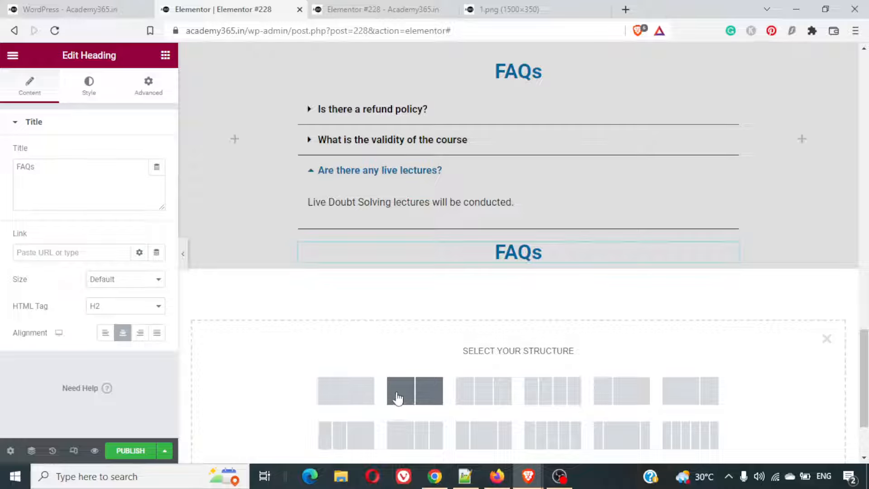
- Add a single-column section below the FAQs section and move the duplicated heading into it
{"action": "scroll", "coordinate": [398, 398], "scroll_direction": "down", "scroll_amount": 2}
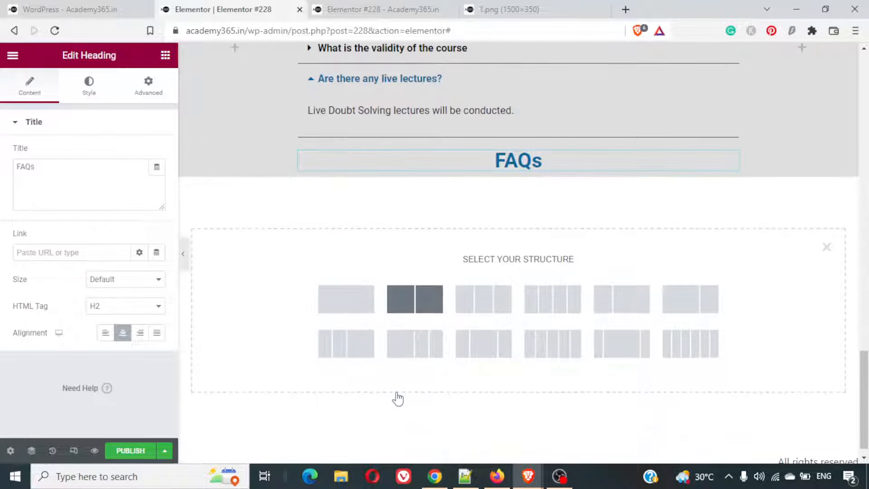
{"action": "left_click", "coordinate": [347, 299]}
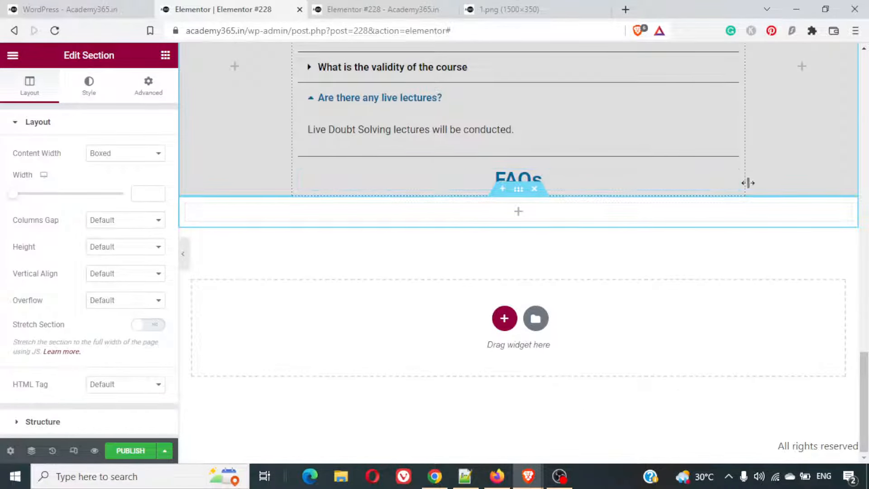
{"action": "left_click_drag", "start_coordinate": [731, 177], "coordinate": [722, 225]}
- Change the duplicated heading's text to "Clients' Testimonials"
{"action": "double_click", "coordinate": [534, 218]}
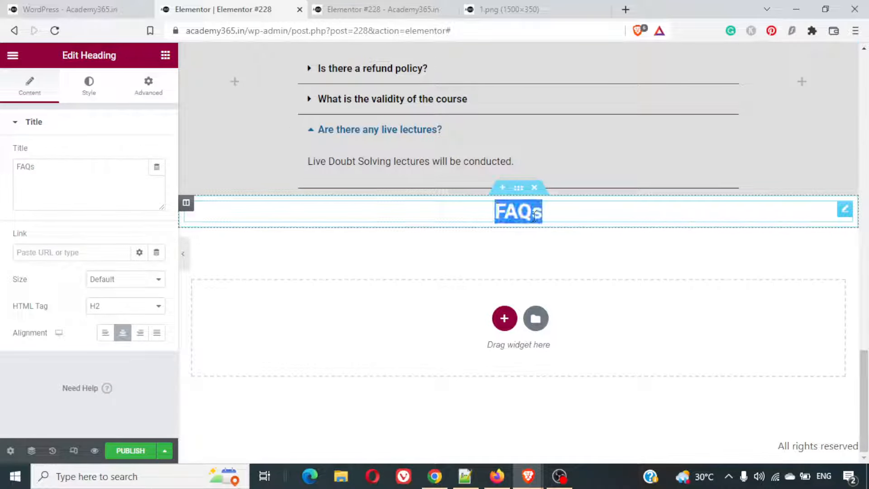
{"action": "type", "text": "Client"}
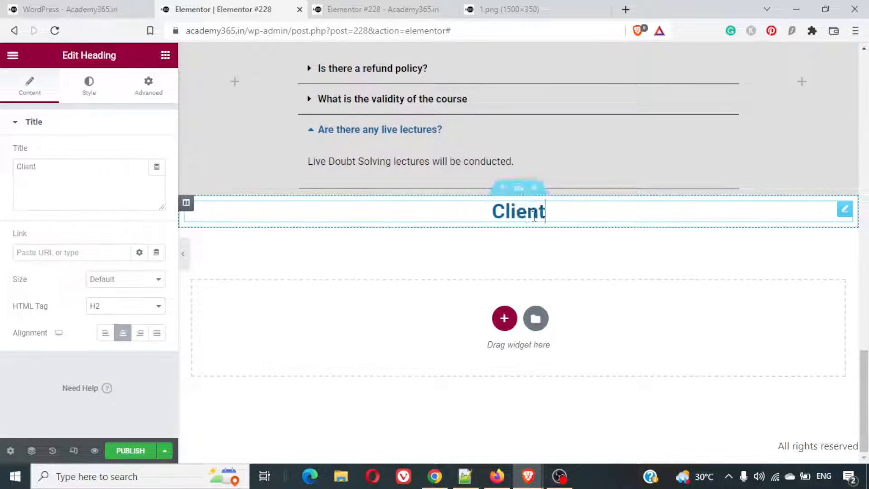
{"action": "type", "text": "s' Te"}
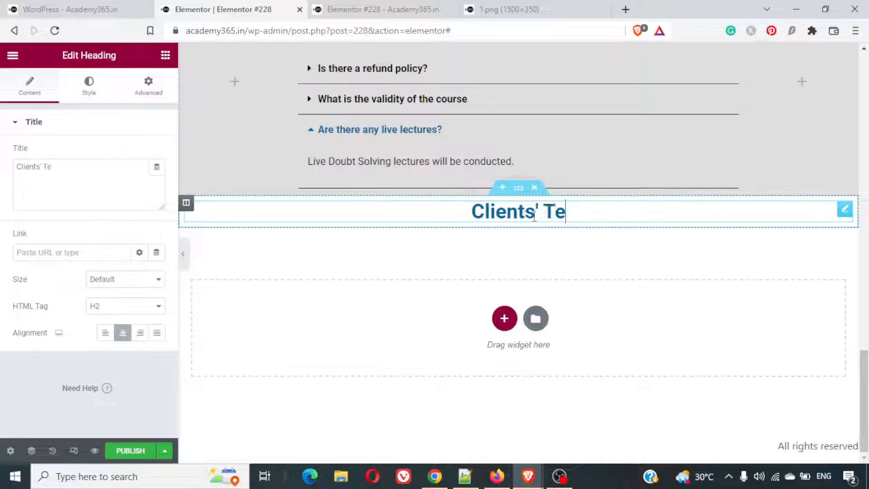
{"action": "type", "text": "stimonials"}
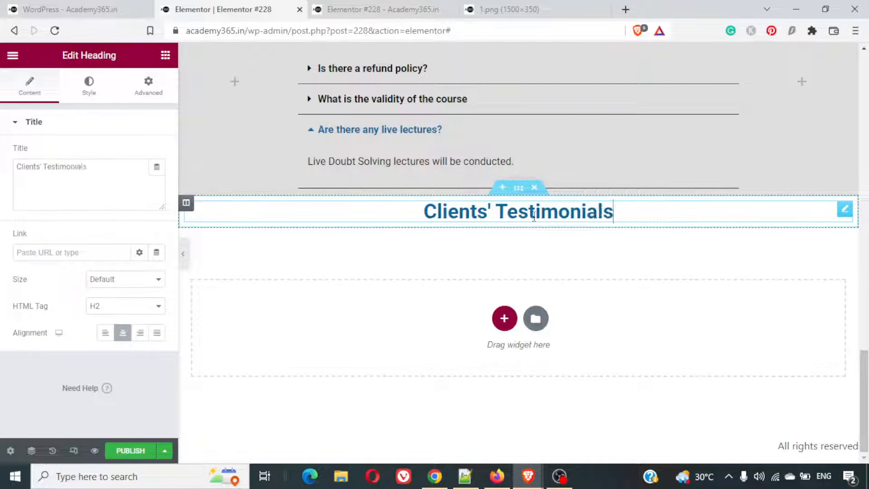
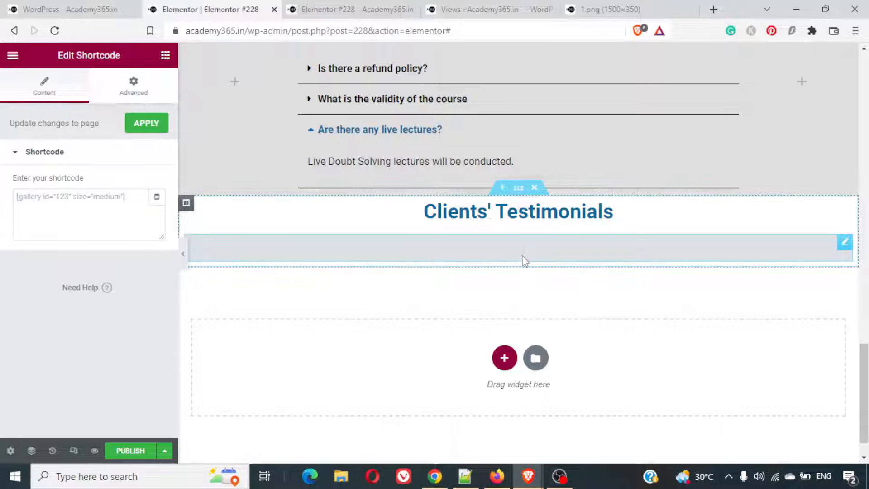
- Enter the shortcode [testimonial_view id="1"] in the Shortcode widget below the Clients' Testimonials heading and apply it to the page
{"action": "left_click", "coordinate": [91, 201]}
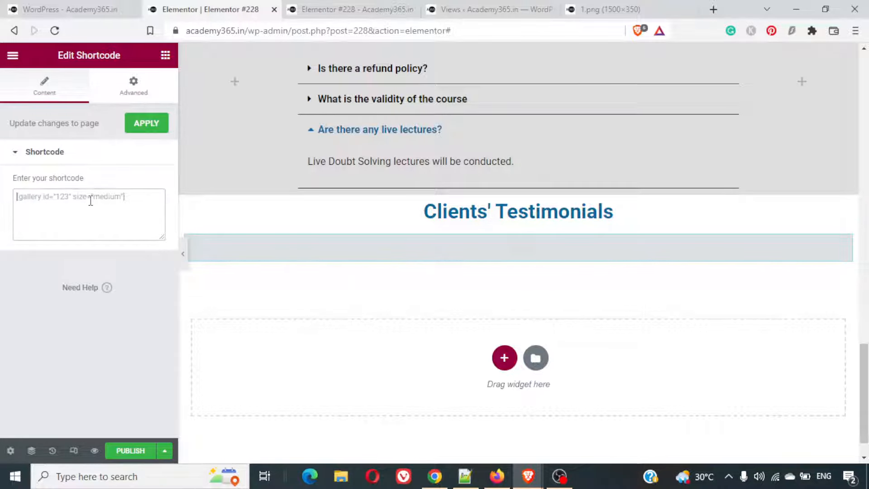
{"action": "type", "text": "[testimonial_view id=\"1\"]"}
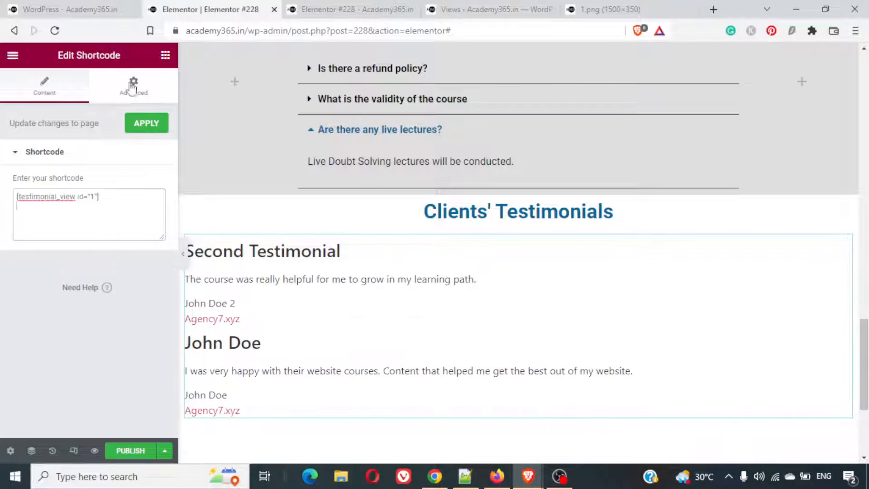
{"action": "left_click", "coordinate": [139, 123]}
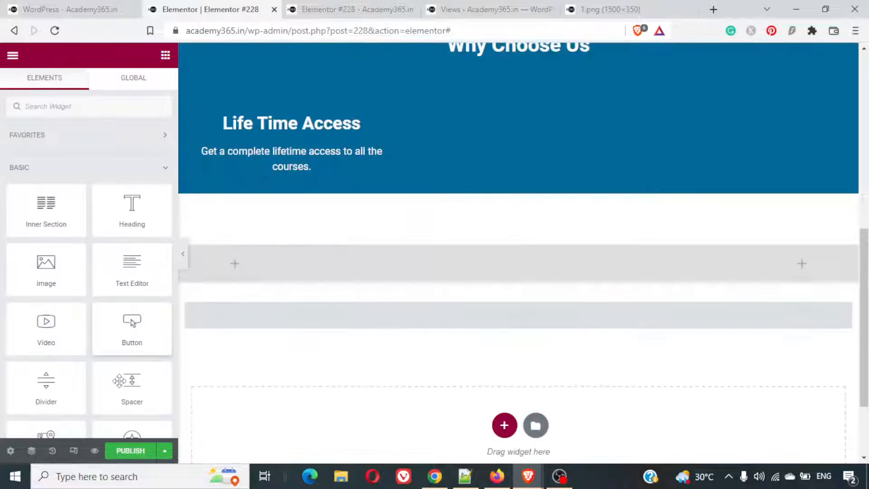
{"action": "scroll", "coordinate": [120, 387], "scroll_direction": "down", "scroll_amount": 5}
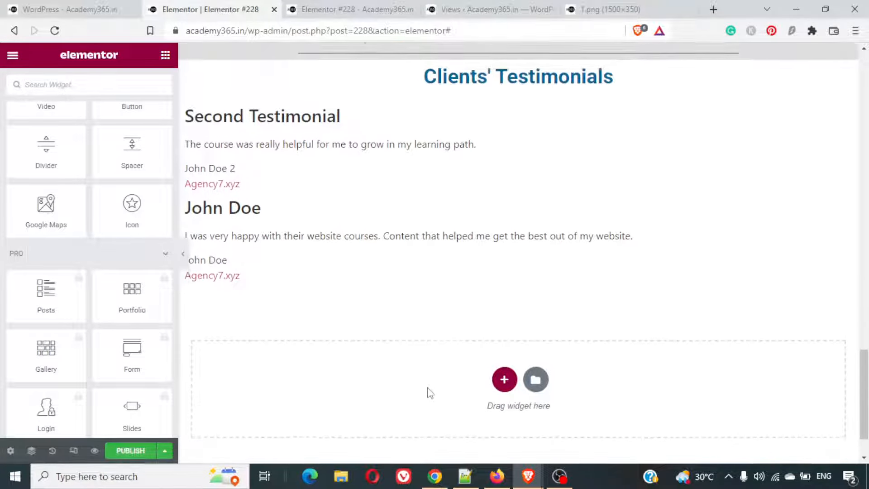
- Preview the page changes, cycle through the Clients' Testimonials carousel slides and return to the Elementor editor
{"action": "left_click", "coordinate": [94, 450]}
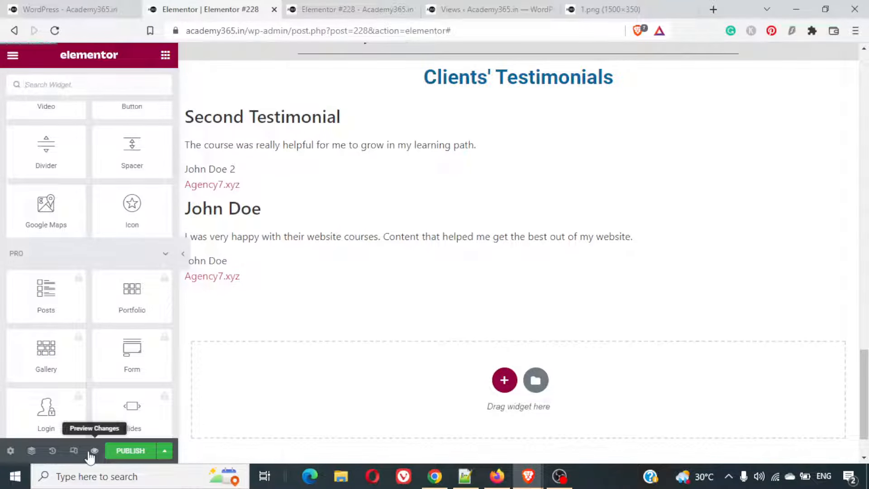
{"action": "left_click", "coordinate": [370, 5]}
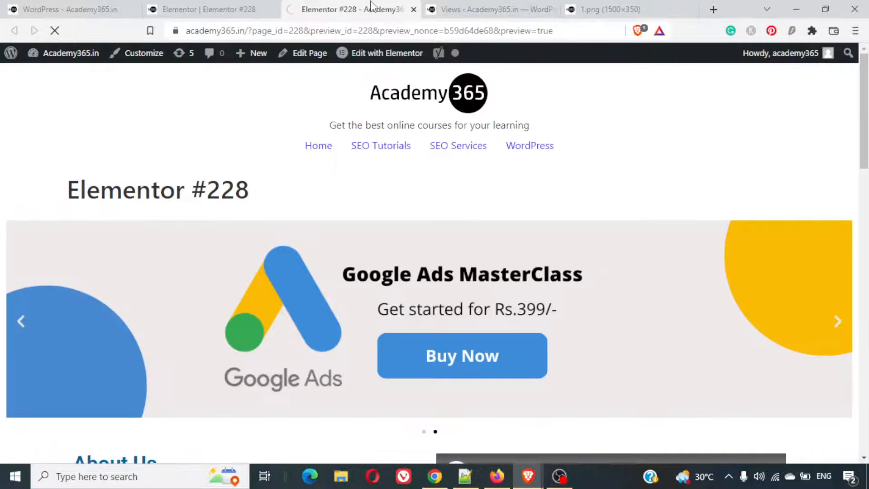
{"action": "scroll", "coordinate": [566, 202], "scroll_direction": "down", "scroll_amount": 3}
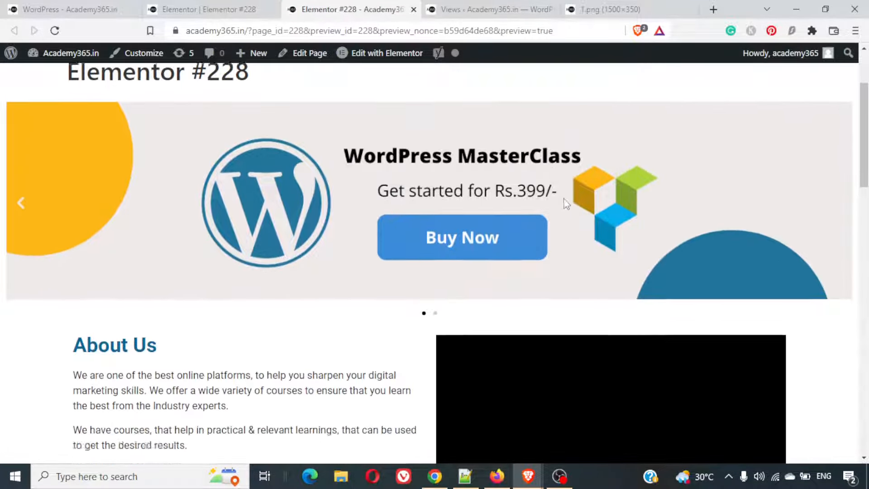
{"action": "scroll", "coordinate": [565, 202], "scroll_direction": "down", "scroll_amount": 15}
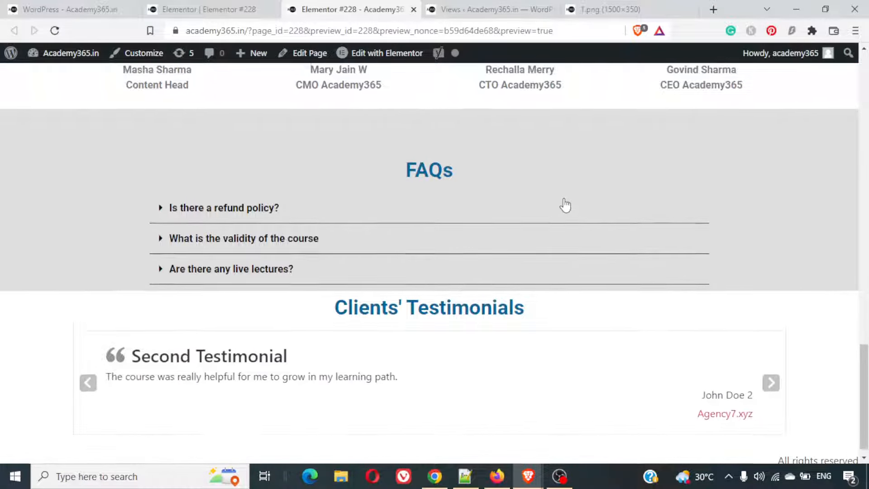
{"action": "left_click", "coordinate": [771, 371]}
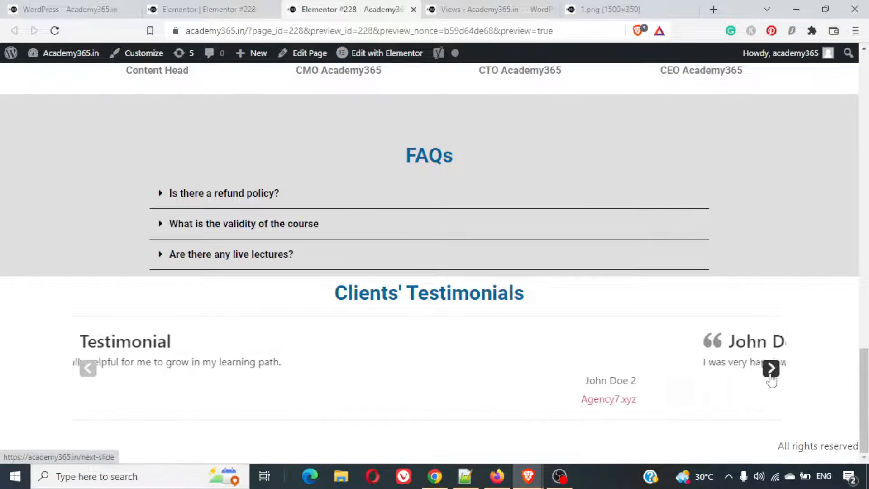
{"action": "left_click", "coordinate": [771, 369]}
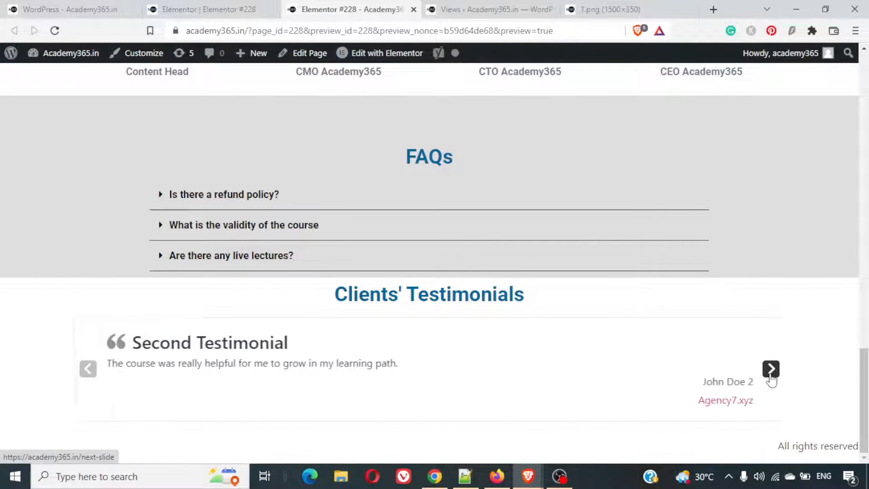
{"action": "left_click", "coordinate": [771, 369]}
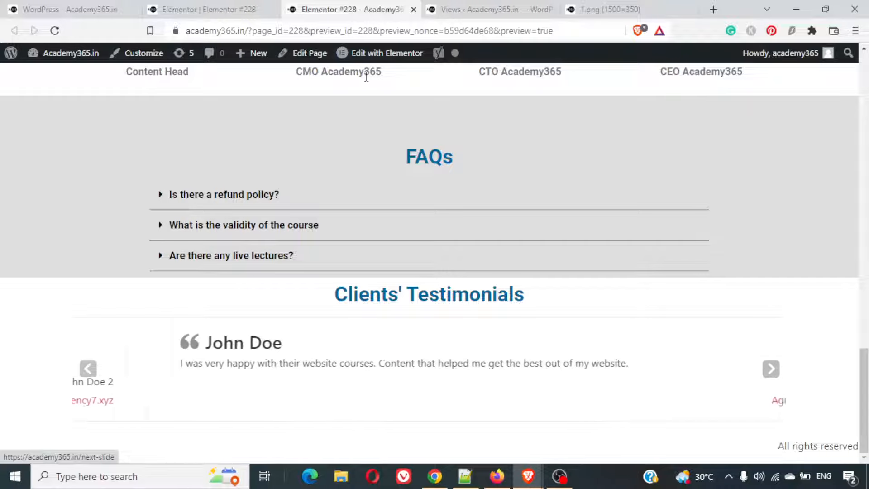
{"action": "left_click", "coordinate": [202, 9]}
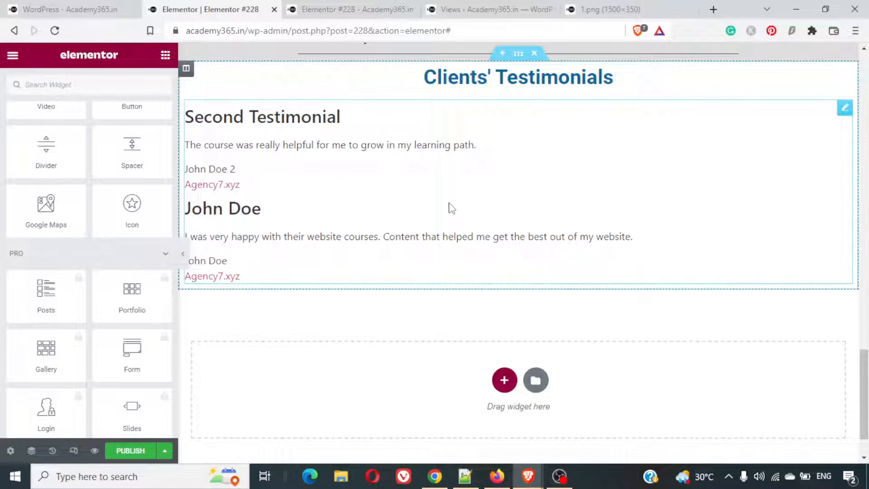
{"action": "left_click", "coordinate": [317, 11]}
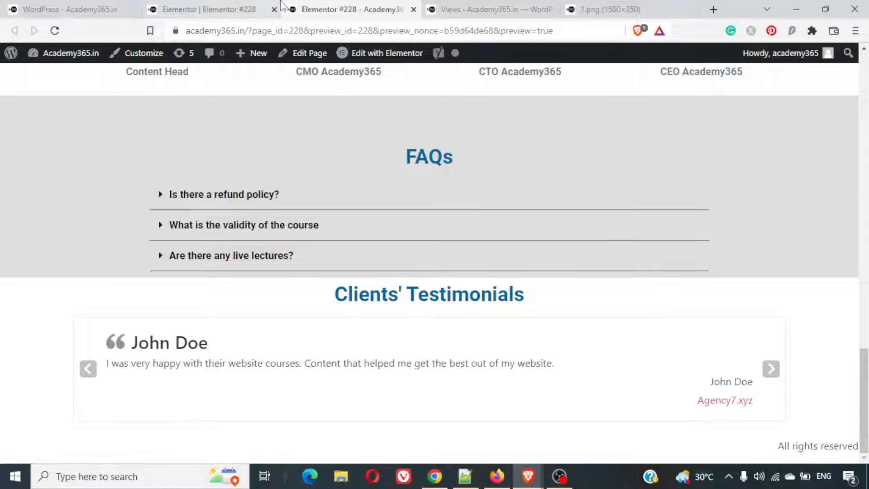
{"action": "left_click", "coordinate": [229, 5]}
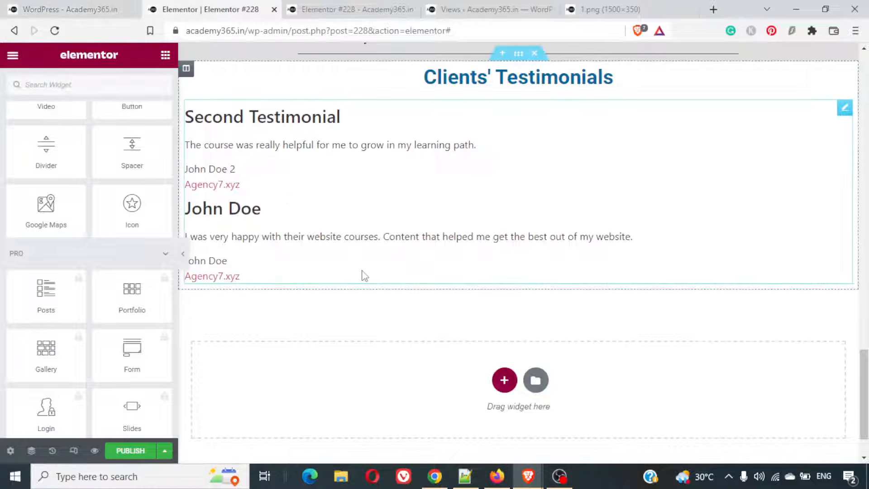
{"action": "scroll", "coordinate": [359, 286], "scroll_direction": "up", "scroll_amount": 6}
{"action": "scroll", "coordinate": [362, 285], "scroll_direction": "down", "scroll_amount": 8}
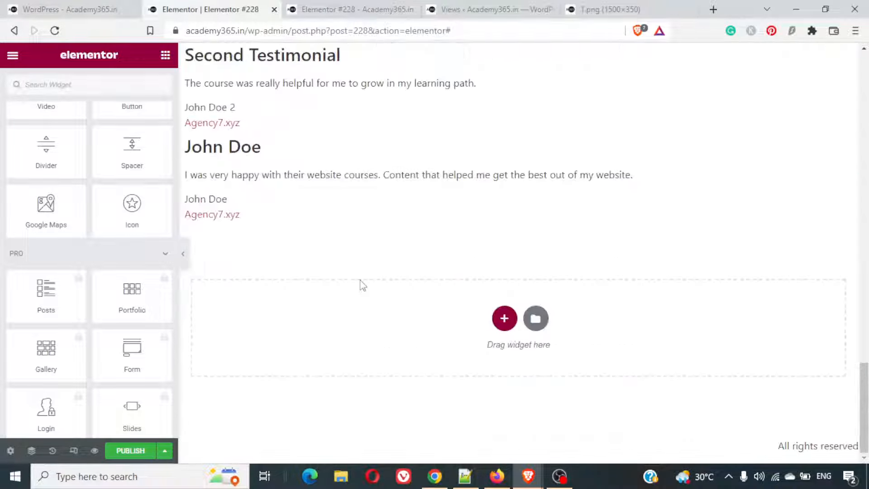
{"action": "left_click", "coordinate": [506, 317]}
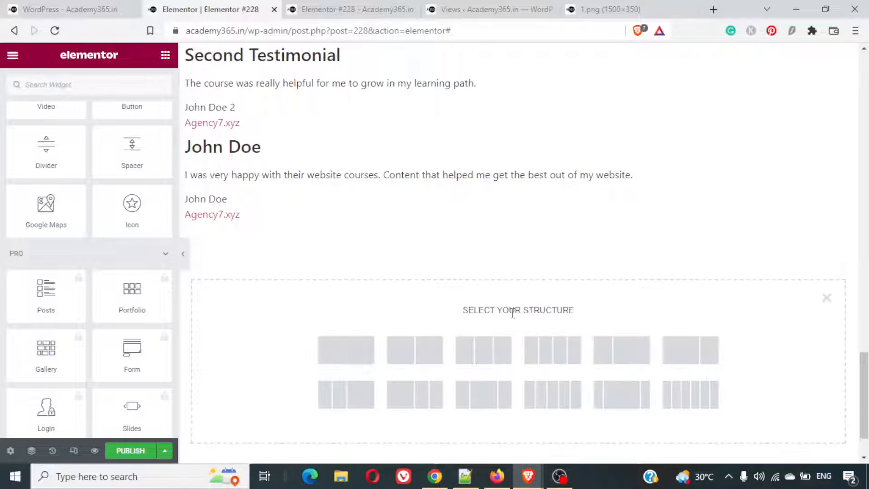
{"action": "left_click", "coordinate": [371, 348]}
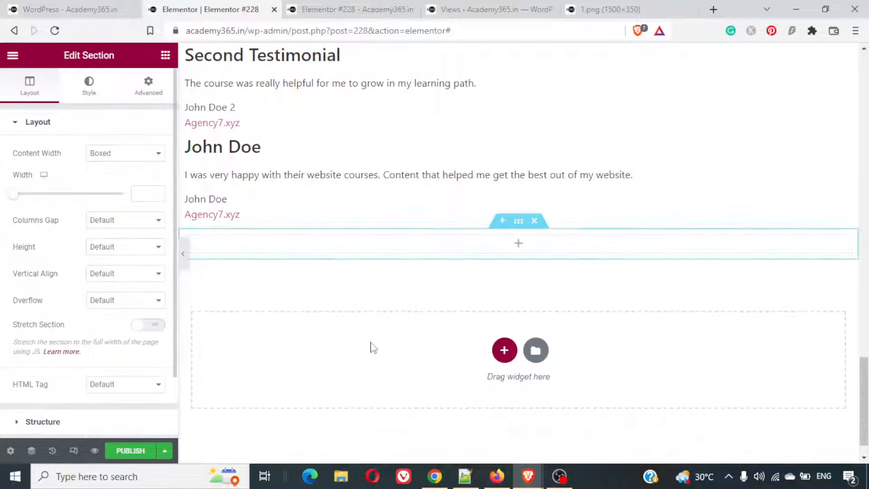
{"action": "left_click", "coordinate": [535, 225]}
- Following the example page's call-to-action layout, add a two-column section with a wider first column below the testimonials and set its content width to Full Width
{"action": "key", "text": "ctrl+shift+Tab"}
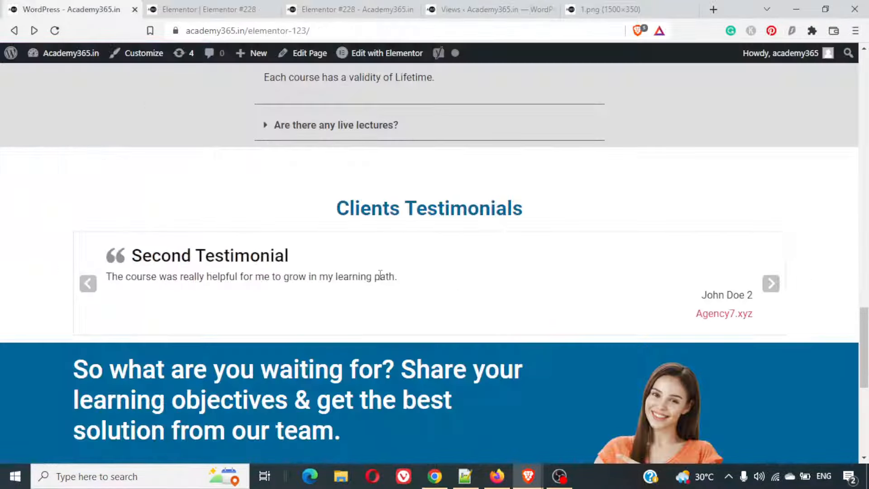
{"action": "scroll", "coordinate": [380, 274], "scroll_direction": "down", "scroll_amount": 8}
{"action": "scroll", "coordinate": [380, 279], "scroll_direction": "up", "scroll_amount": 4}
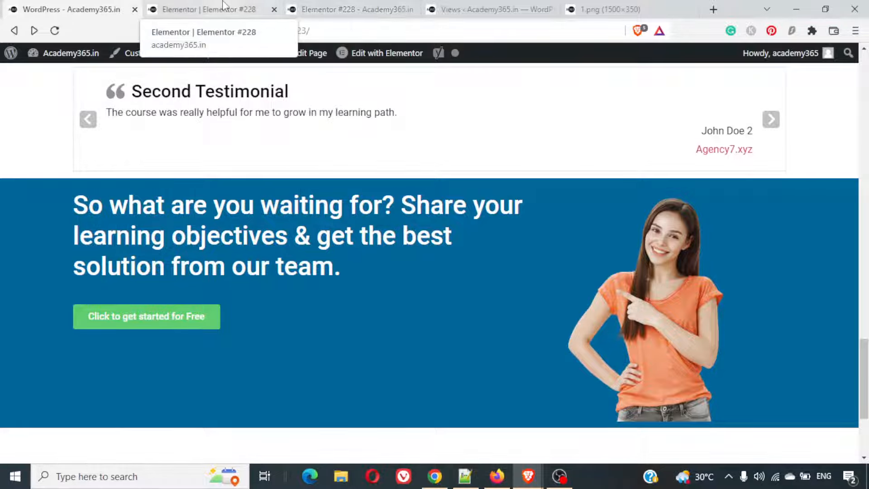
{"action": "left_click", "coordinate": [208, 9]}
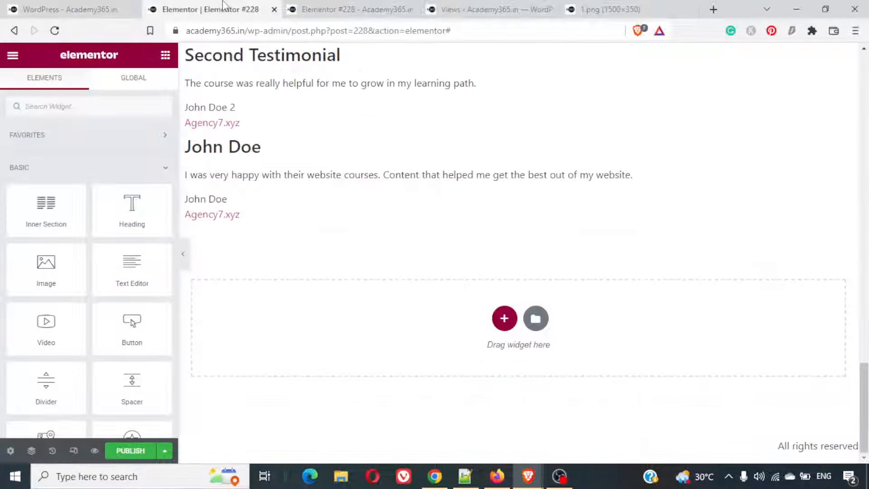
{"action": "left_click", "coordinate": [504, 318]}
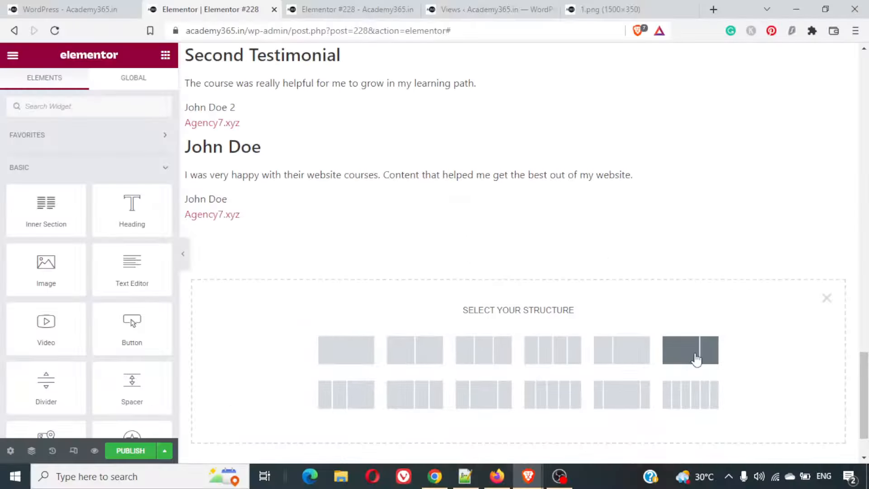
{"action": "left_click", "coordinate": [696, 360]}
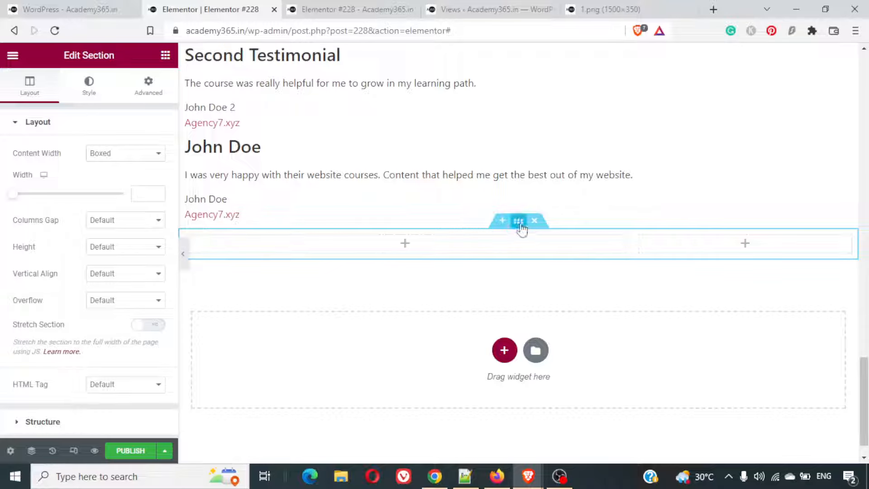
{"action": "left_click", "coordinate": [109, 155]}
{"action": "left_click", "coordinate": [108, 176]}
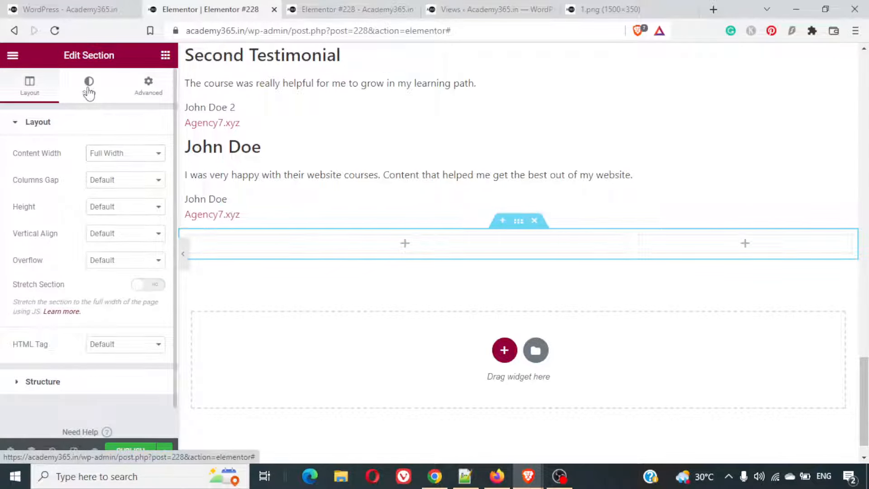
- Give the new two-column section a classic background in the colour #006699
{"action": "left_click", "coordinate": [88, 89]}
{"action": "left_click", "coordinate": [106, 181]}
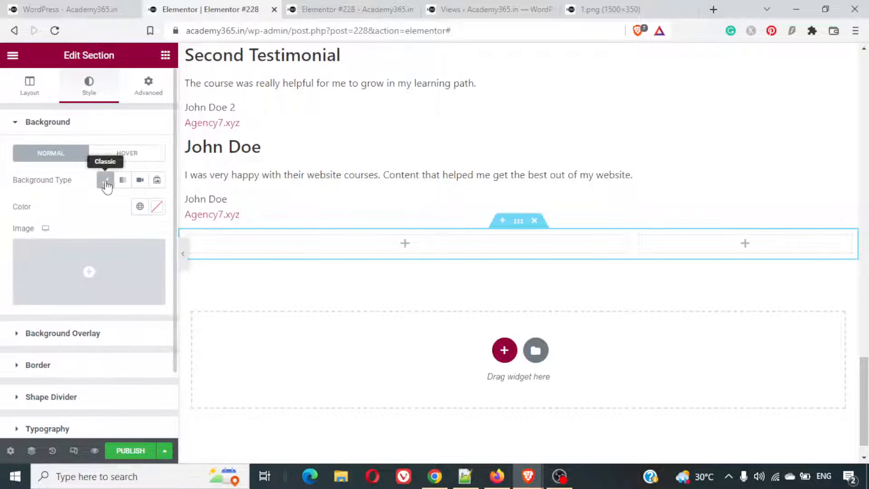
{"action": "left_click", "coordinate": [158, 209]}
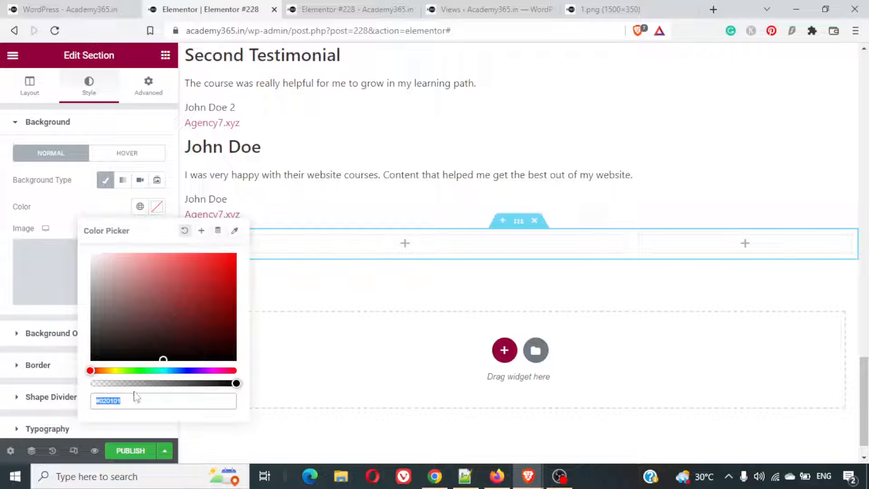
{"action": "left_click", "coordinate": [109, 402]}
{"action": "type", "text": "#006699"}
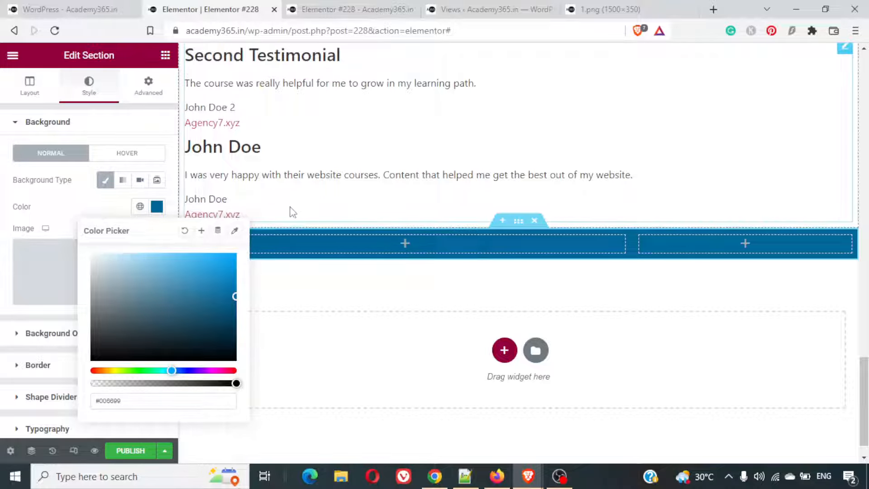
{"action": "left_click", "coordinate": [93, 203]}
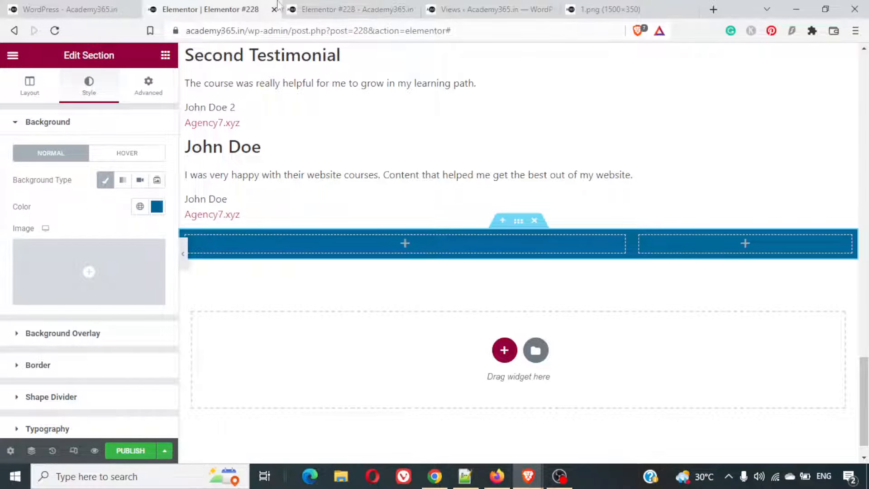
- Copy the call-to-action heading text from the blue section of the example page and return to the Elementor editor
{"action": "left_click", "coordinate": [104, 4]}
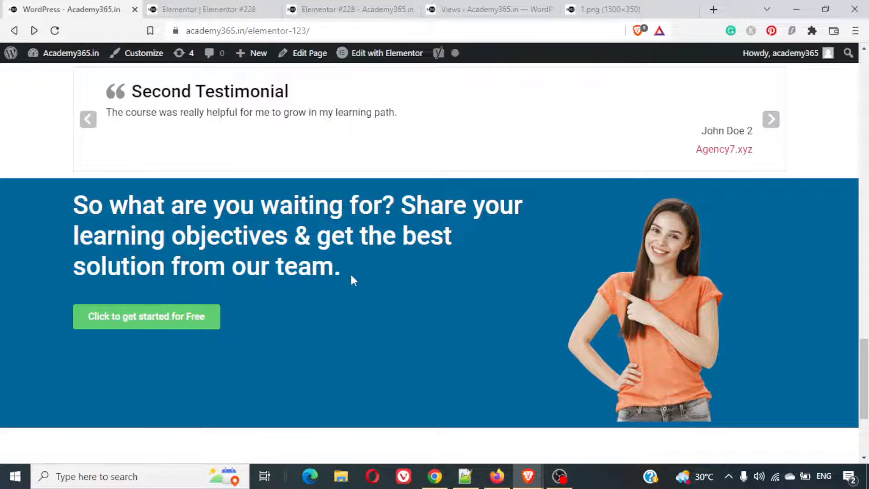
{"action": "left_click_drag", "start_coordinate": [352, 280], "coordinate": [81, 203]}
{"action": "key", "text": "ctrl+c"}
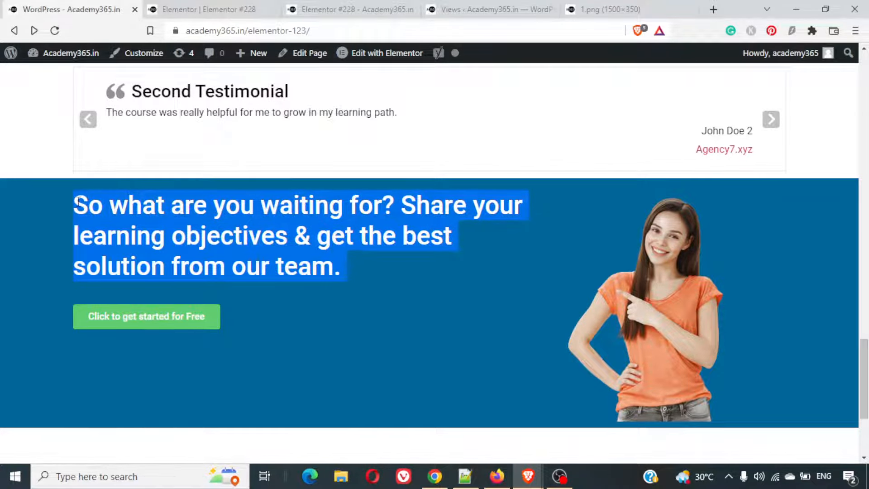
{"action": "left_click", "coordinate": [252, 8]}
{"action": "left_click", "coordinate": [346, 8]}
{"action": "left_click", "coordinate": [208, 6]}
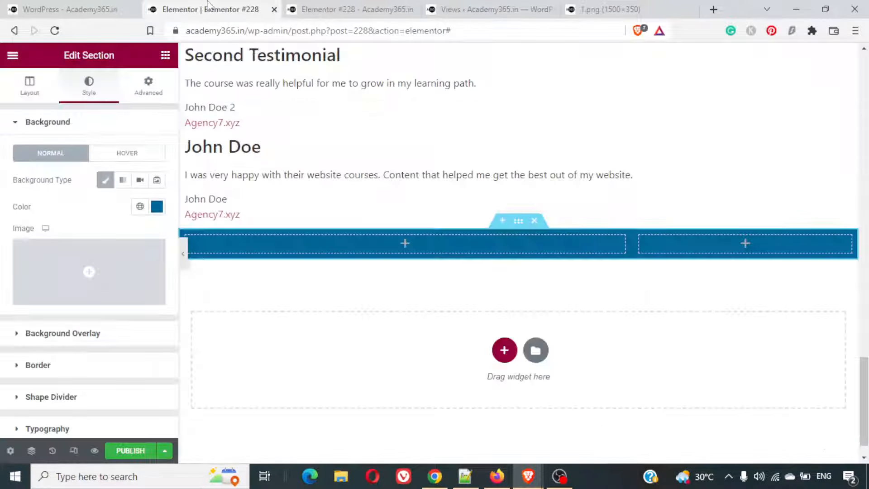
- Add a heading to the wider column reading "So what are you waiting for? Share your learning objectives & get the best solution from our team."
{"action": "left_click", "coordinate": [166, 55]}
{"action": "left_click_drag", "start_coordinate": [111, 212], "coordinate": [269, 249]}
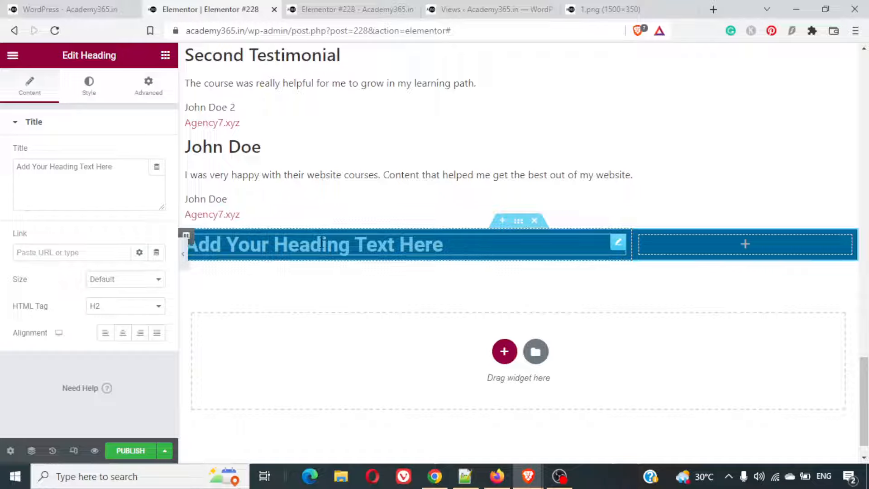
{"action": "triple_click", "coordinate": [97, 168]}
{"action": "key", "text": "ctrl+v"}
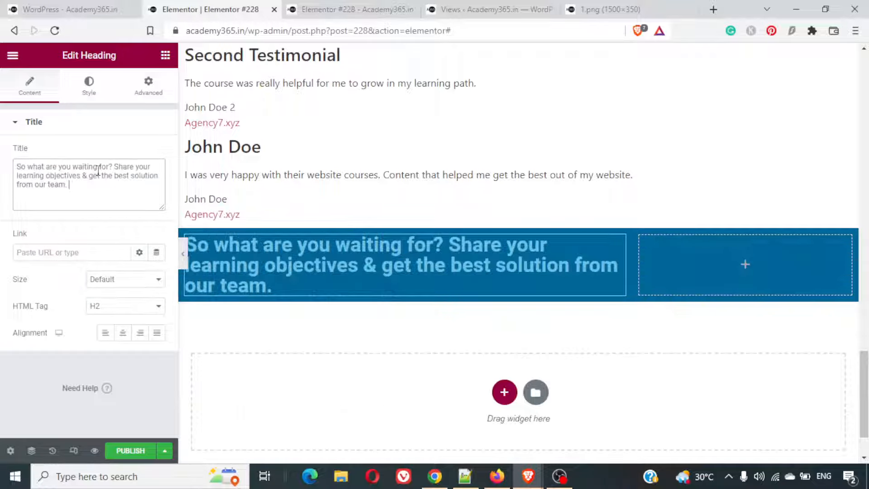
- Set the text colour of the call-to-action heading to white, #FFFFFF
{"action": "left_click", "coordinate": [84, 89]}
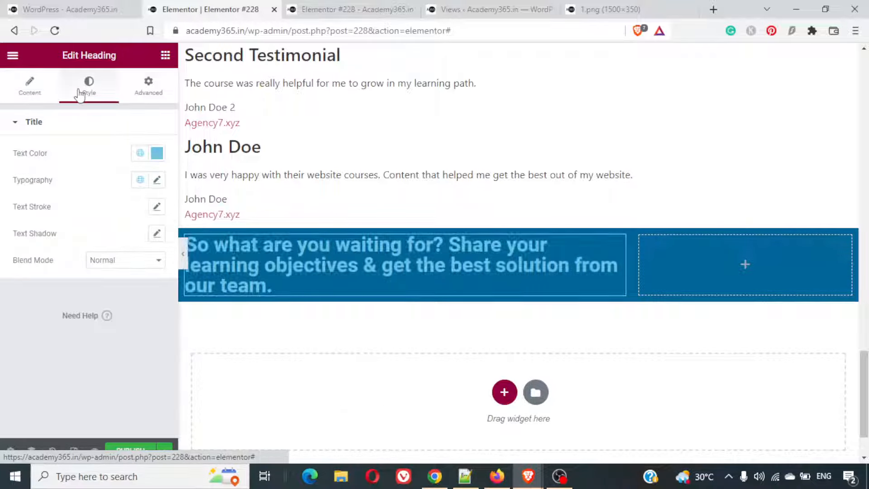
{"action": "left_click", "coordinate": [158, 153]}
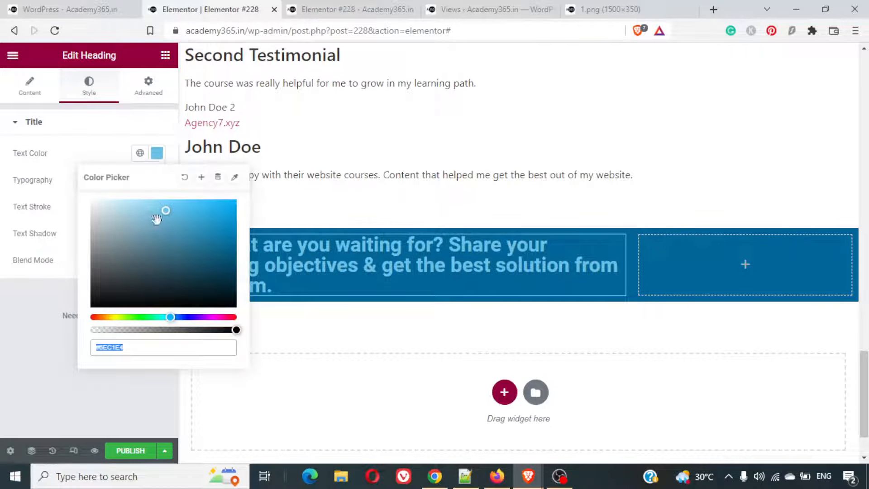
{"action": "left_click_drag", "start_coordinate": [164, 217], "coordinate": [80, 205]}
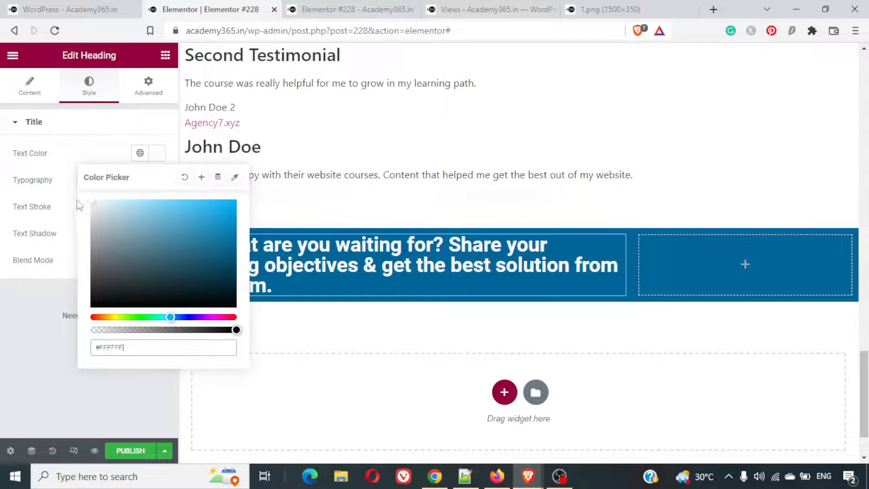
- Set the call-to-action heading's typography to a font size of 49 px and a weight of 500
{"action": "left_click", "coordinate": [124, 123]}
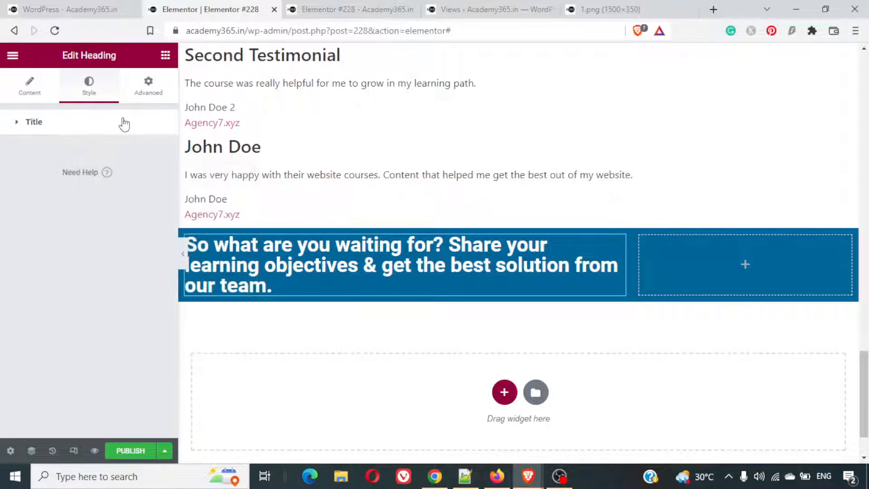
{"action": "left_click", "coordinate": [284, 287]}
{"action": "left_click_drag", "start_coordinate": [283, 287], "coordinate": [185, 244]}
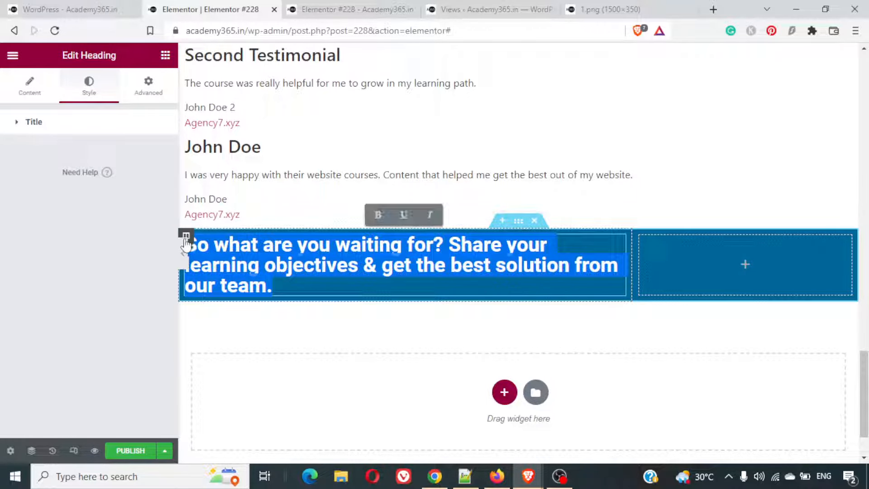
{"action": "left_click", "coordinate": [278, 286]}
{"action": "left_click_drag", "start_coordinate": [277, 286], "coordinate": [187, 245]}
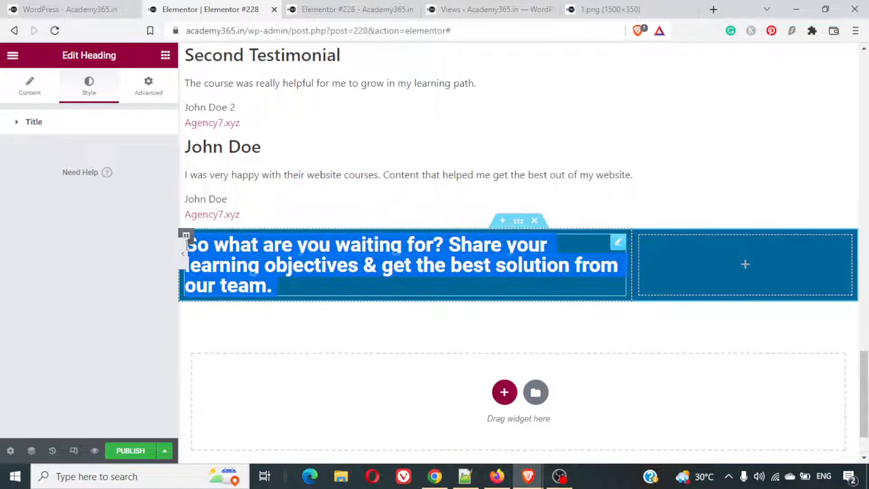
{"action": "left_click", "coordinate": [29, 86]}
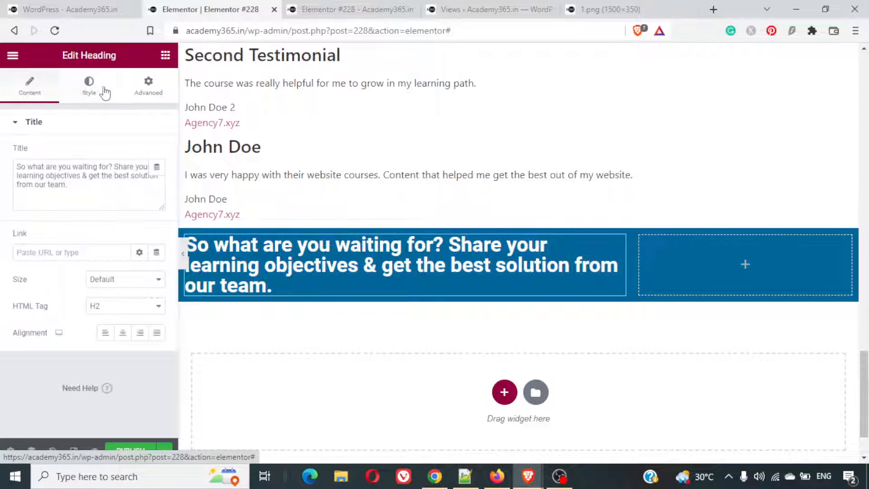
{"action": "left_click", "coordinate": [105, 93]}
{"action": "left_click", "coordinate": [97, 123]}
{"action": "left_click", "coordinate": [97, 123]}
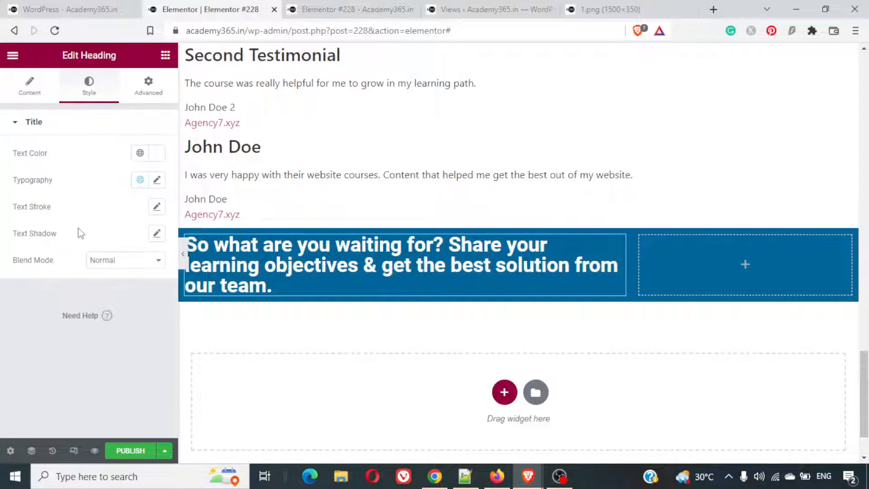
{"action": "left_click", "coordinate": [157, 183]}
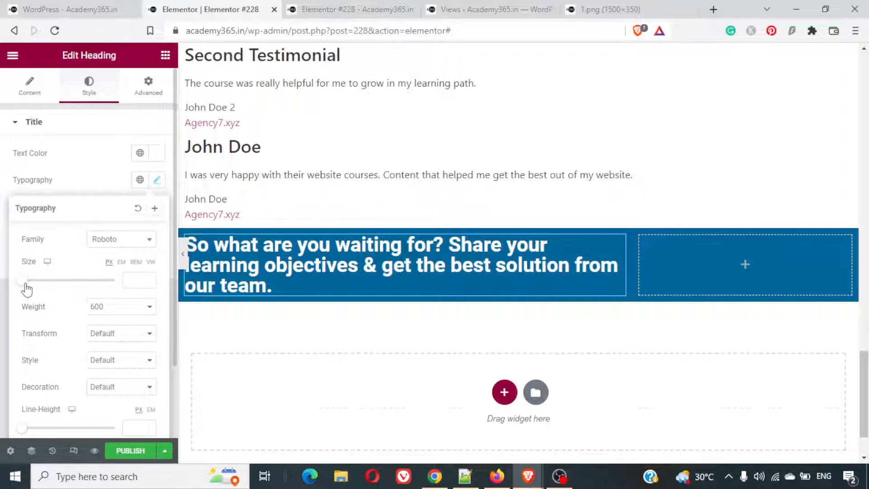
{"action": "left_click_drag", "start_coordinate": [26, 285], "coordinate": [48, 292]}
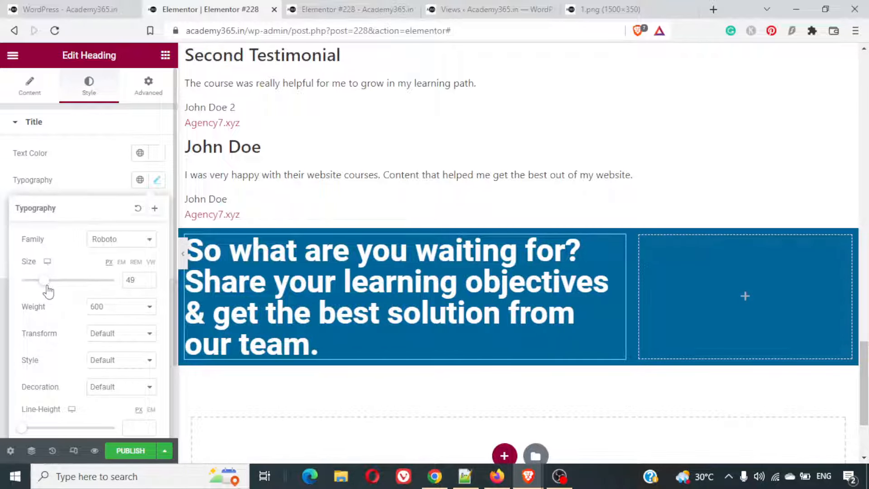
{"action": "left_click", "coordinate": [99, 313]}
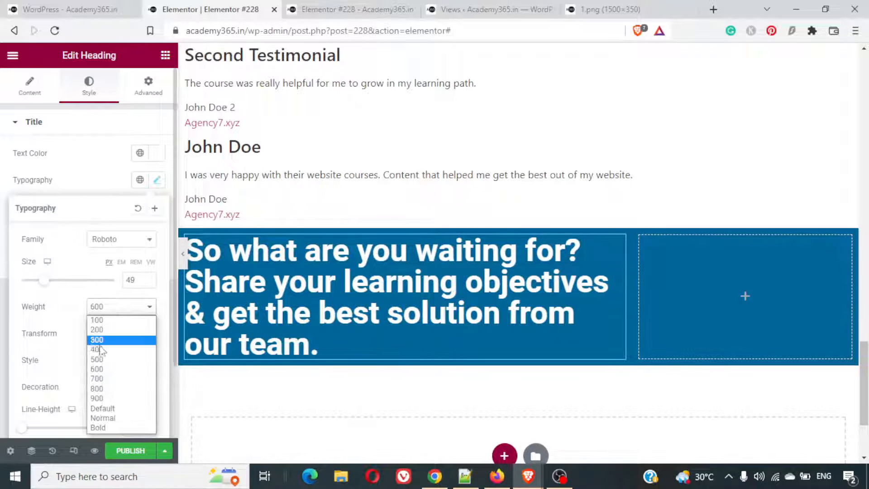
{"action": "left_click", "coordinate": [101, 359]}
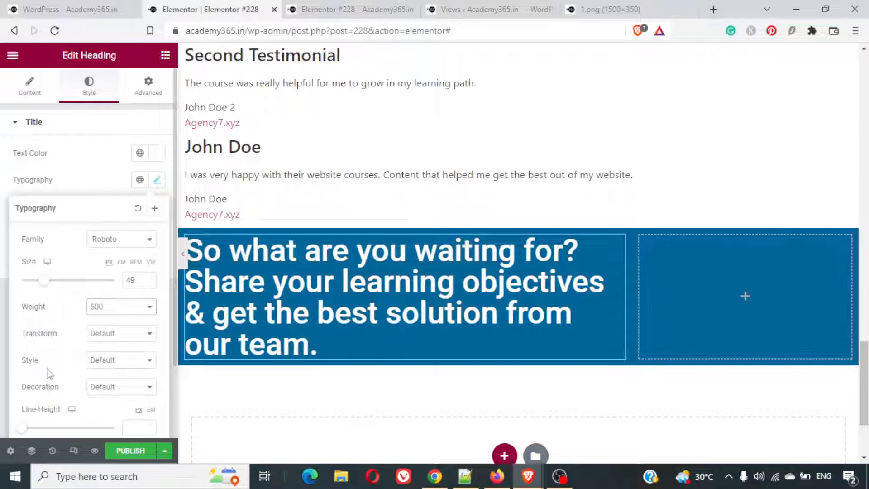
{"action": "scroll", "coordinate": [50, 374], "scroll_direction": "down", "scroll_amount": 2}
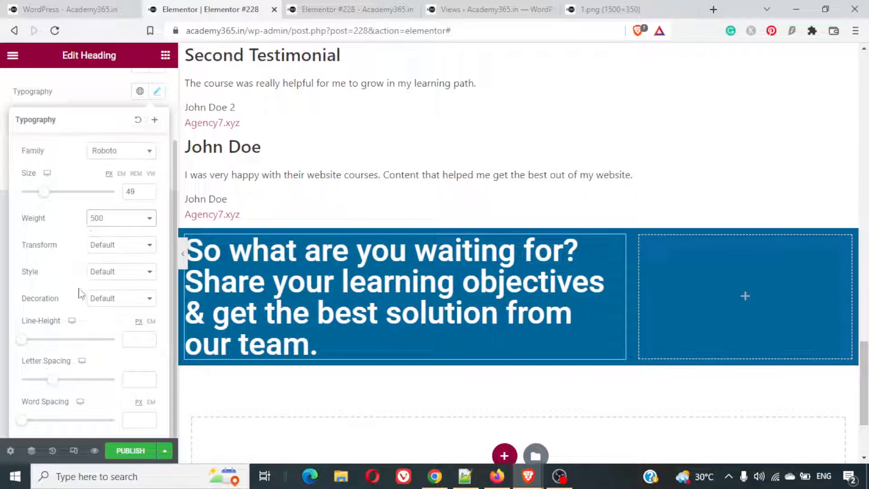
{"action": "left_click", "coordinate": [106, 244]}
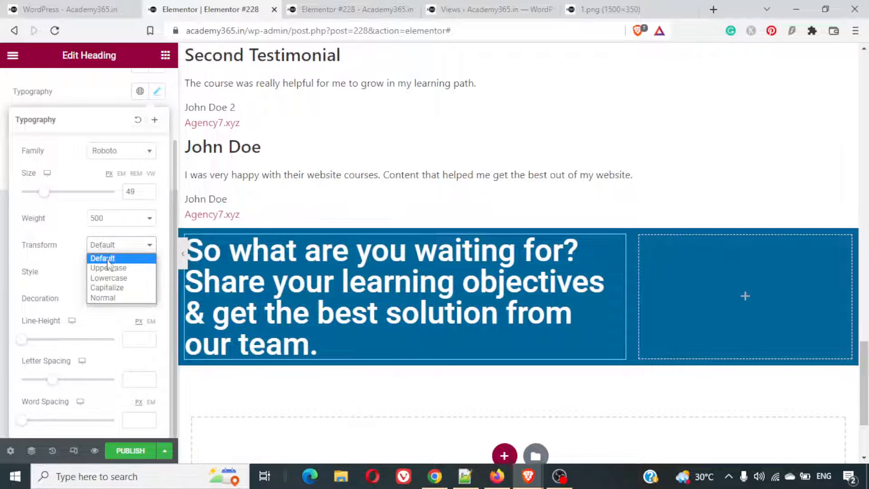
{"action": "left_click", "coordinate": [104, 257]}
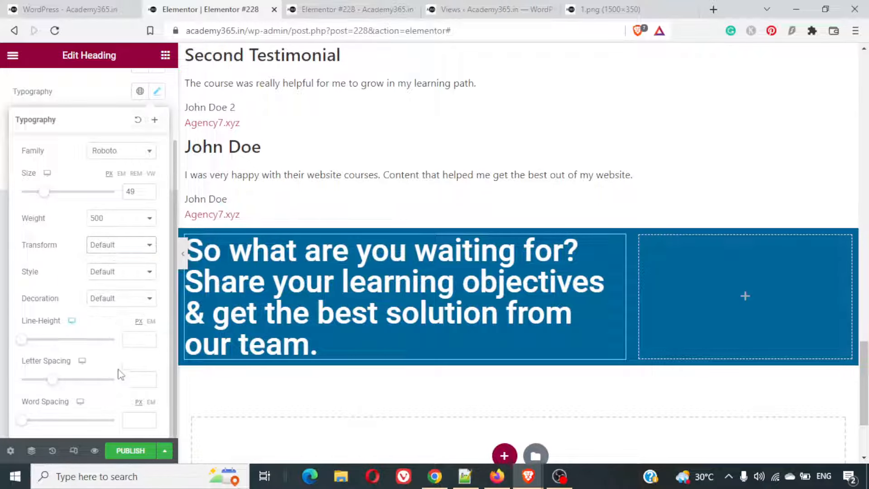
{"action": "scroll", "coordinate": [121, 358], "scroll_direction": "up", "scroll_amount": 2}
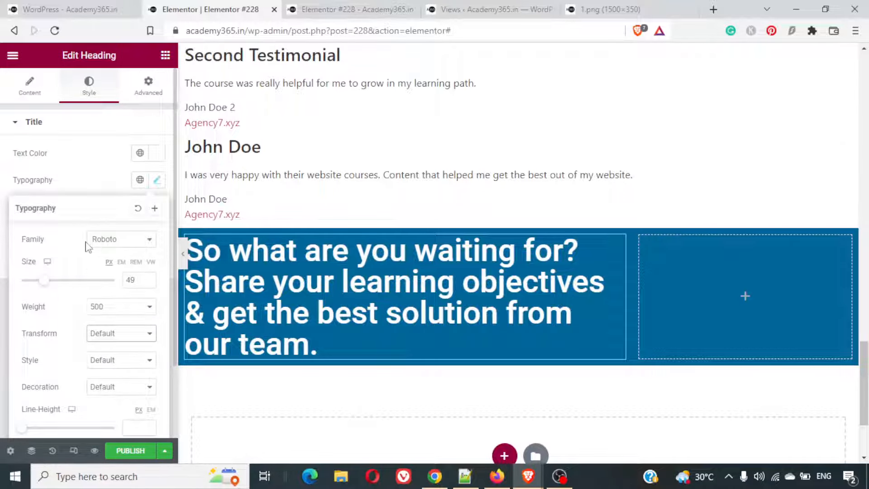
{"action": "scroll", "coordinate": [87, 246], "scroll_direction": "down", "scroll_amount": 2}
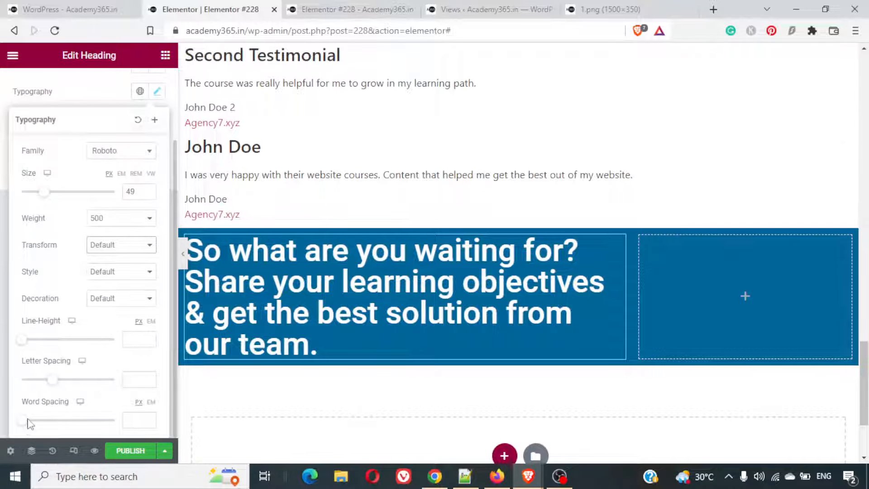
{"action": "left_click_drag", "start_coordinate": [36, 425], "coordinate": [5, 423]}
{"action": "scroll", "coordinate": [94, 268], "scroll_direction": "up", "scroll_amount": 2}
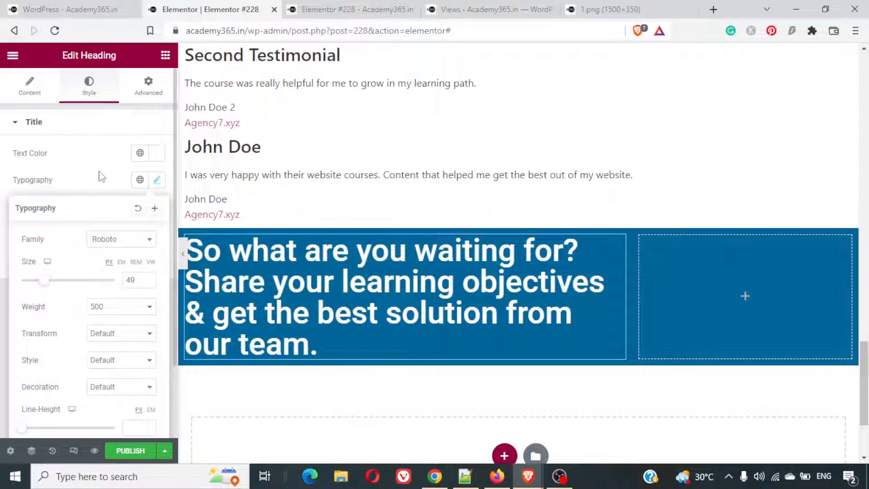
{"action": "left_click", "coordinate": [29, 83]}
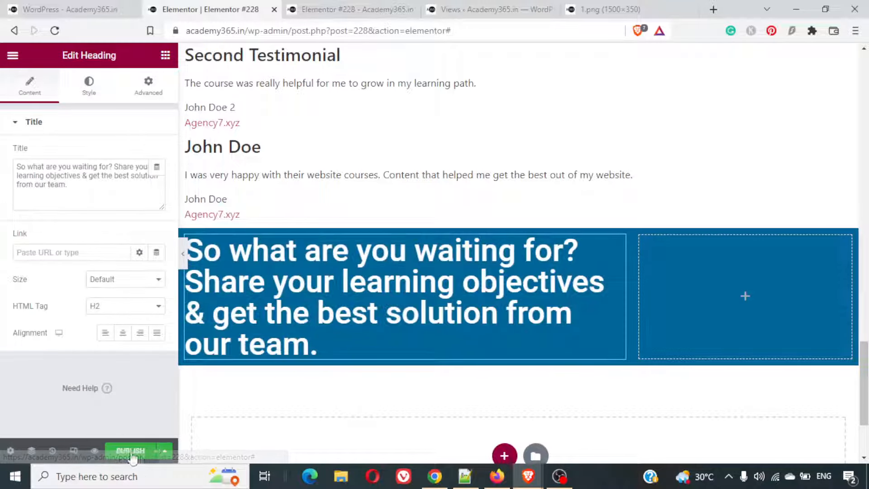
- Find the Button widget and add it below the heading in the wider column of the blue section
{"action": "left_click", "coordinate": [160, 56]}
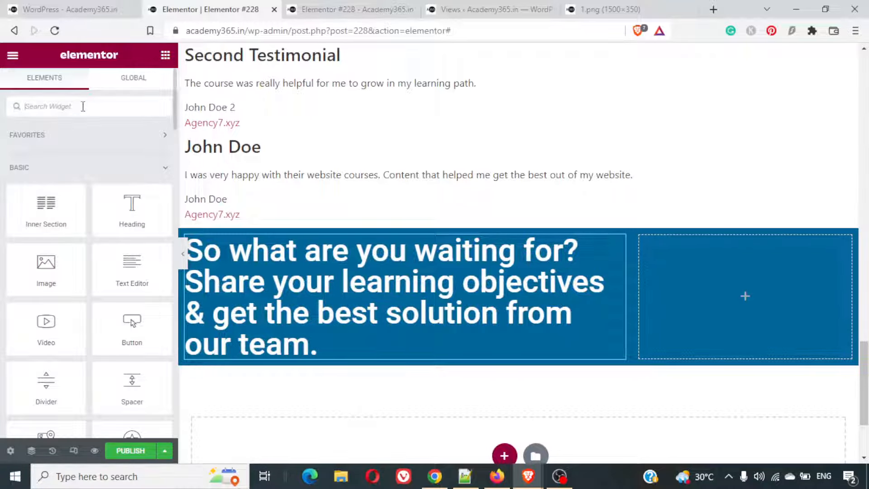
{"action": "type", "text": "butt"}
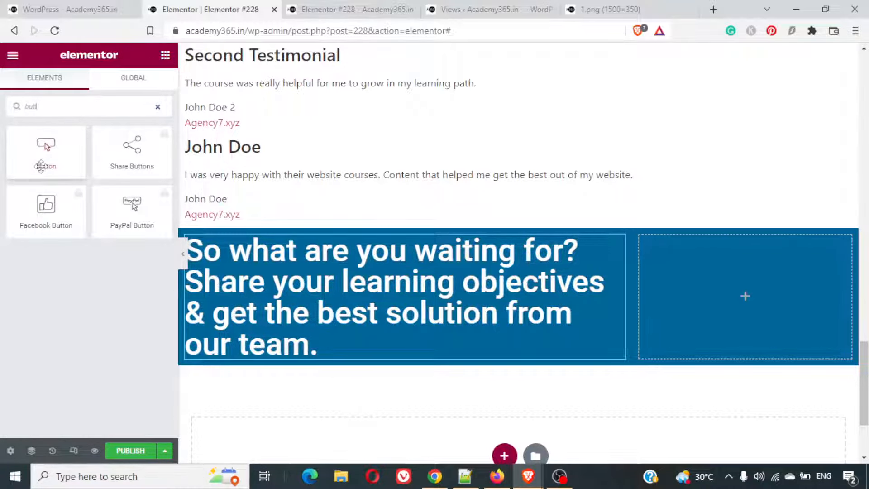
{"action": "left_click_drag", "start_coordinate": [45, 150], "coordinate": [302, 358]}
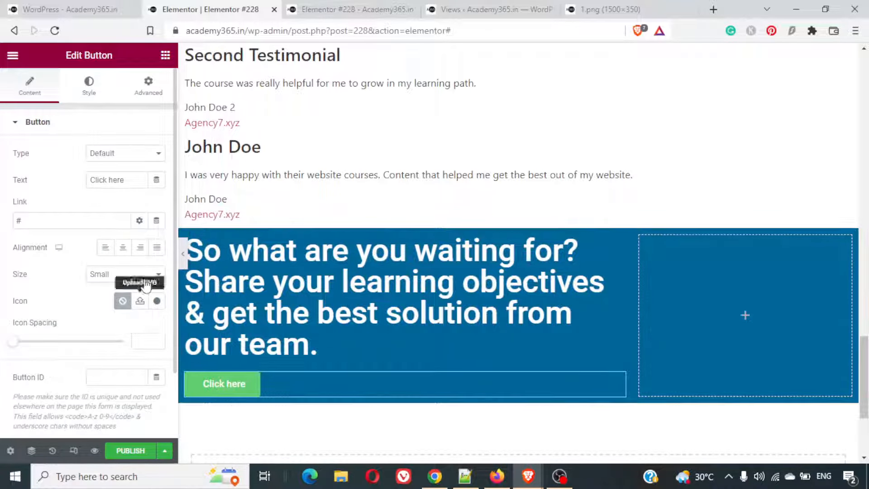
- Change the new button's text to "Click here to Get Started Now!"
{"action": "triple_click", "coordinate": [121, 181]}
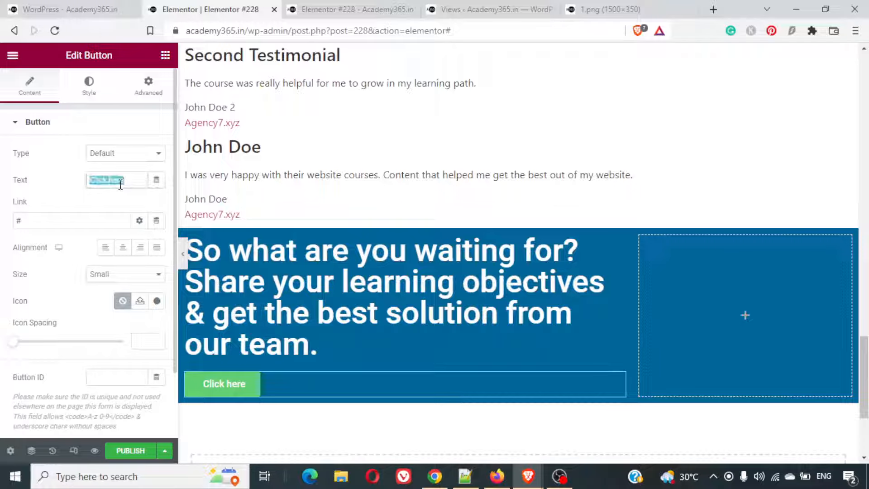
{"action": "type", "text": "Click he"}
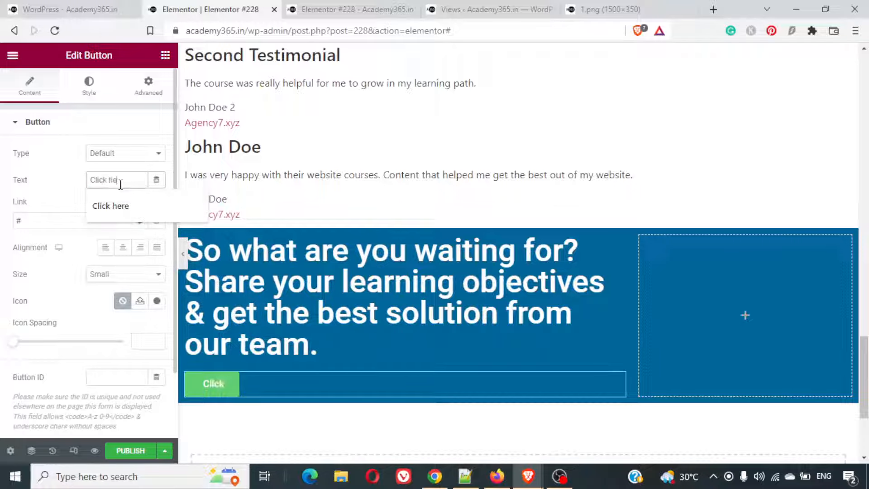
{"action": "type", "text": "re to g"}
{"action": "key", "text": "BackSpace"}
{"action": "type", "text": "G"}
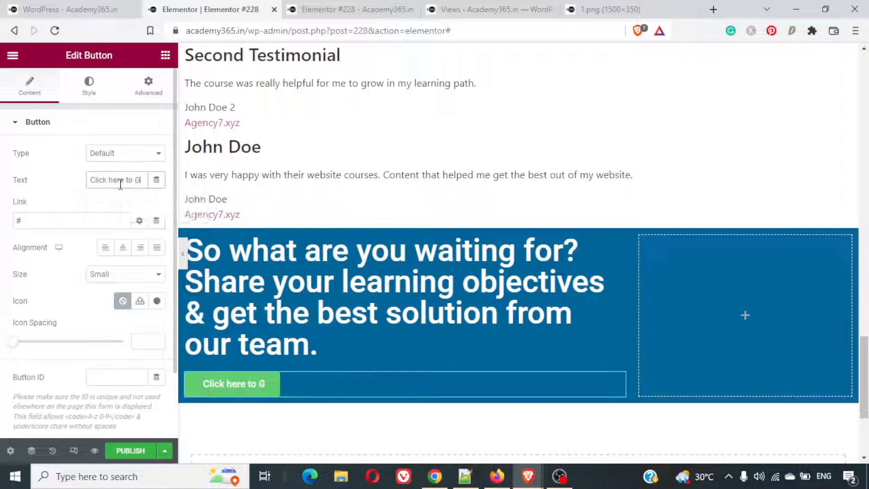
{"action": "type", "text": "et Starte"}
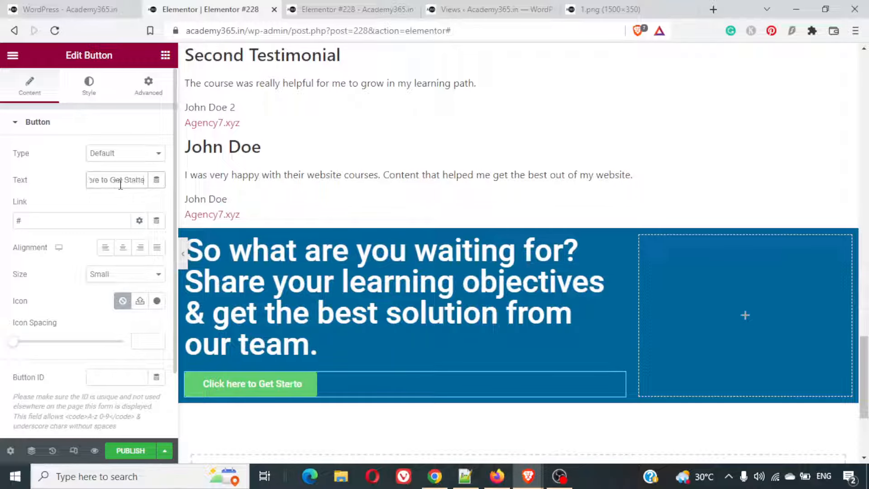
{"action": "type", "text": "d Now"}
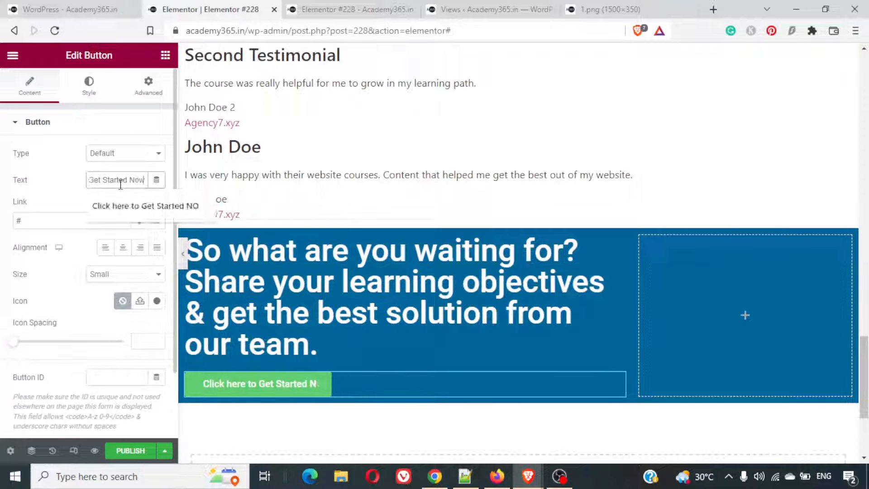
{"action": "type", "text": "!"}
{"action": "left_click", "coordinate": [48, 215]}
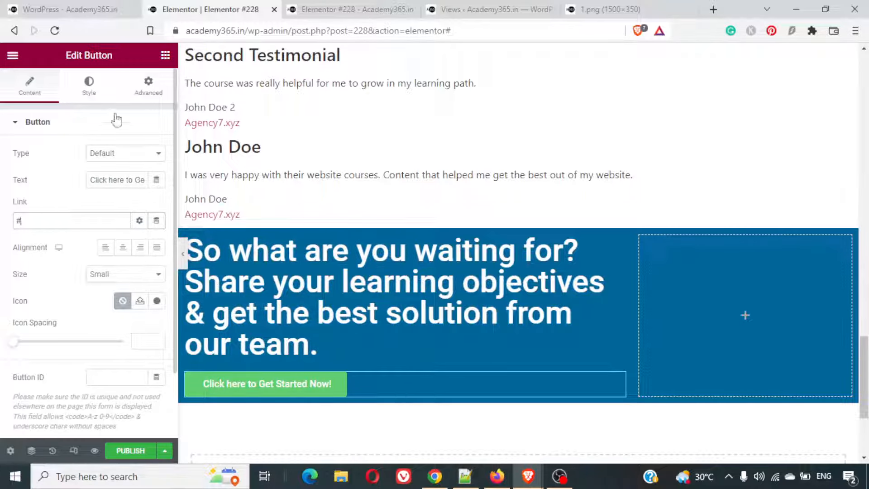
{"action": "left_click", "coordinate": [90, 98]}
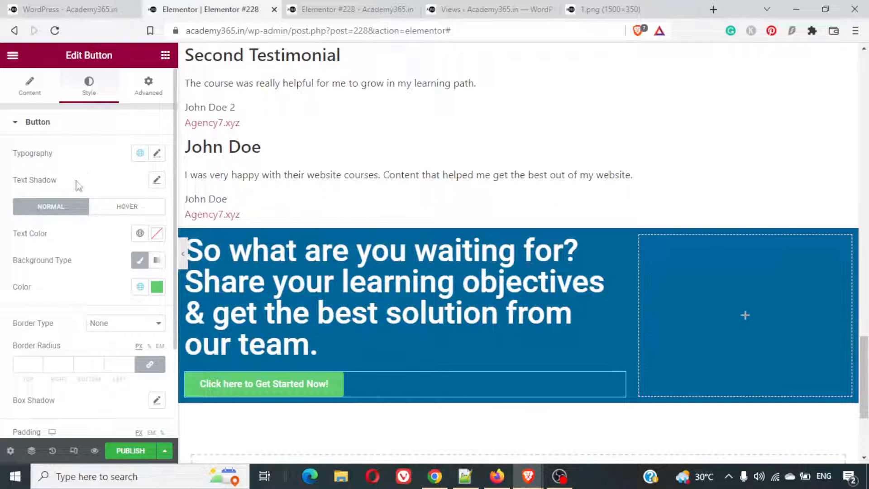
{"action": "scroll", "coordinate": [57, 328], "scroll_direction": "down", "scroll_amount": 3}
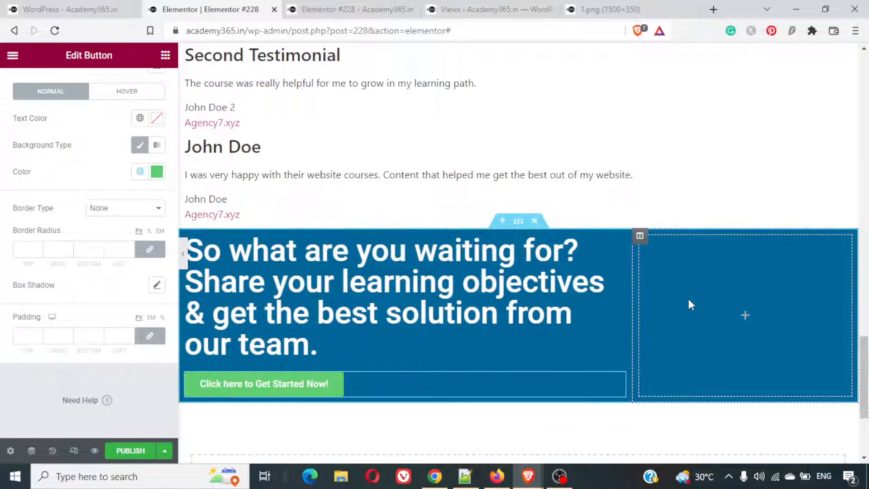
- Find the Image widget and add it to the empty narrower column of the blue section
{"action": "left_click", "coordinate": [165, 55]}
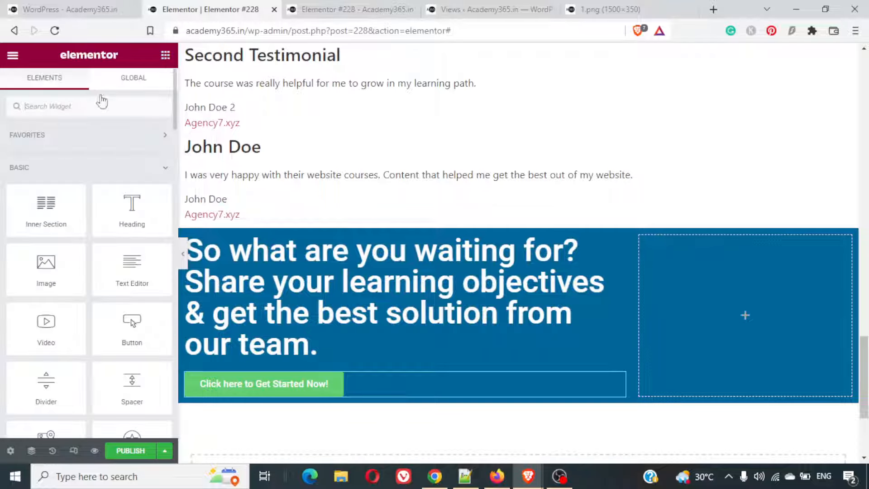
{"action": "type", "text": "s"}
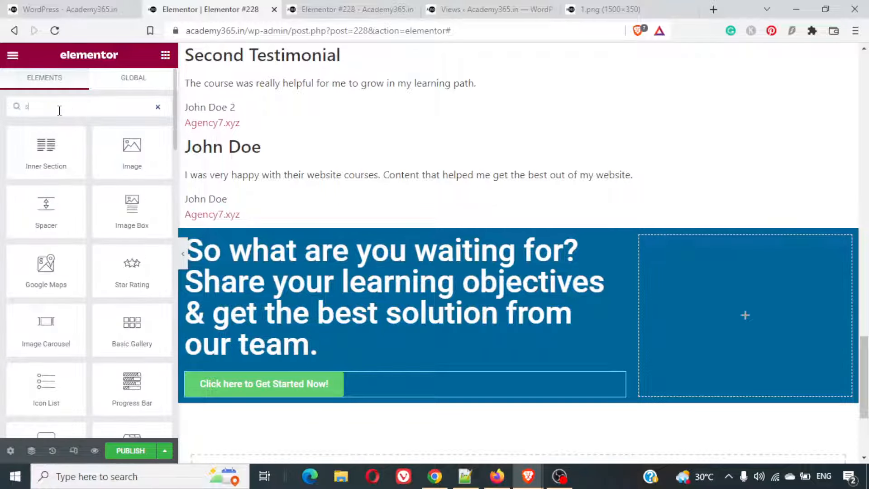
{"action": "type", "text": "ingl"}
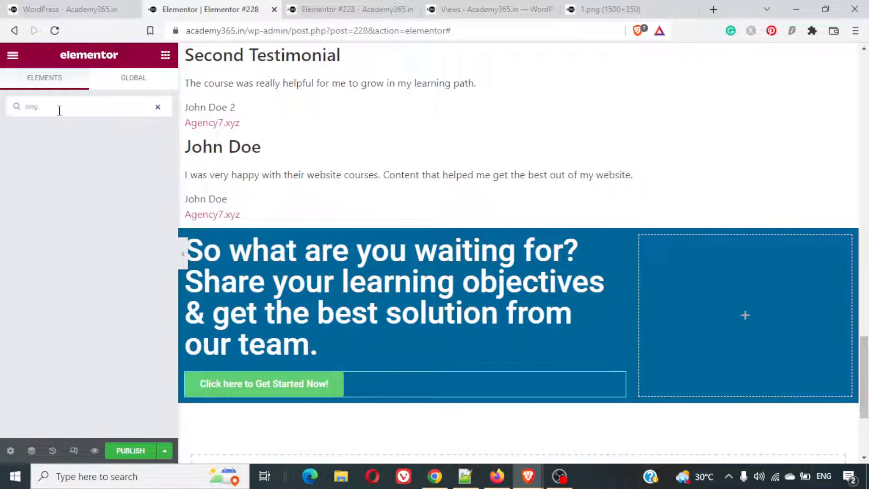
{"action": "key", "text": "BackSpace"}
{"action": "key", "text": "BackSpace"}
{"action": "key", "text": "BackSpace"}
{"action": "key", "text": "BackSpace"}
{"action": "key", "text": "BackSpace"}
{"action": "type", "text": "image"}
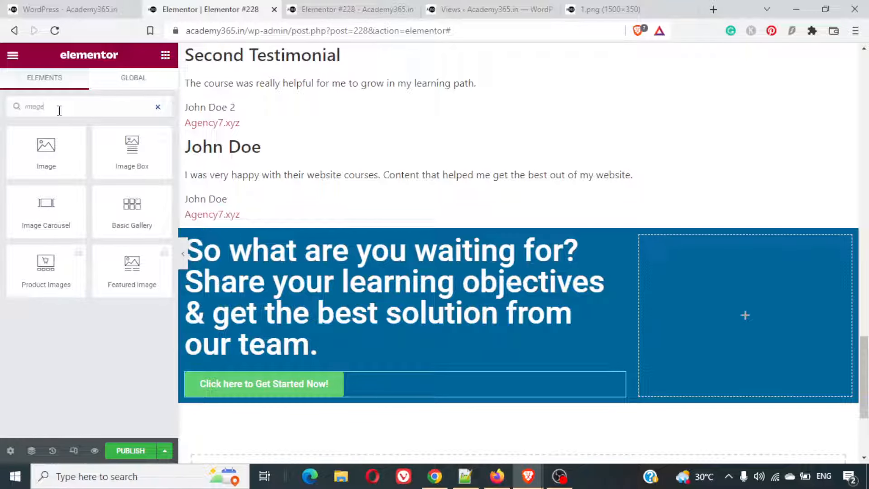
{"action": "left_click_drag", "start_coordinate": [46, 150], "coordinate": [709, 274]}
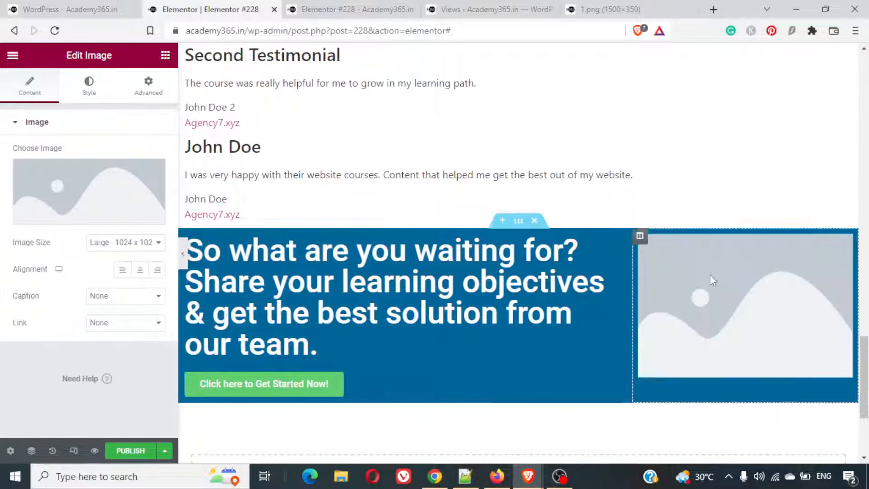
- Insert get_started.jpg from the media library into the new image widget of the blue section
{"action": "left_click", "coordinate": [54, 220]}
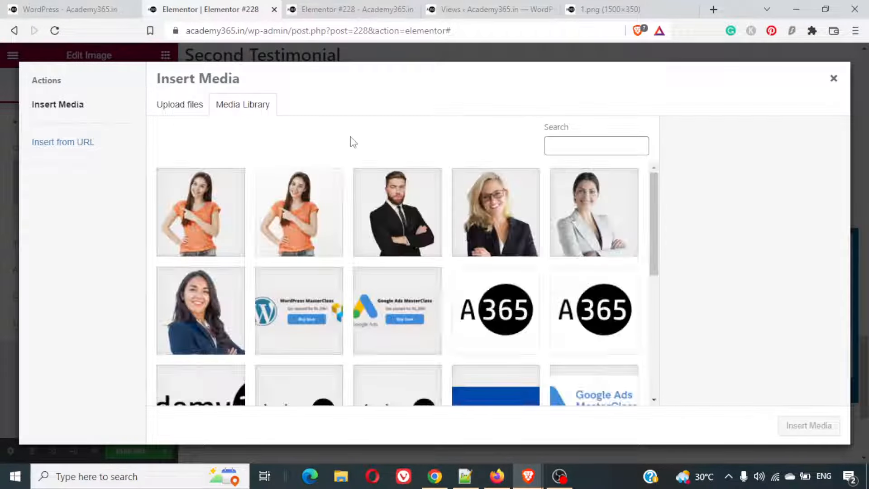
{"action": "left_click", "coordinate": [320, 219]}
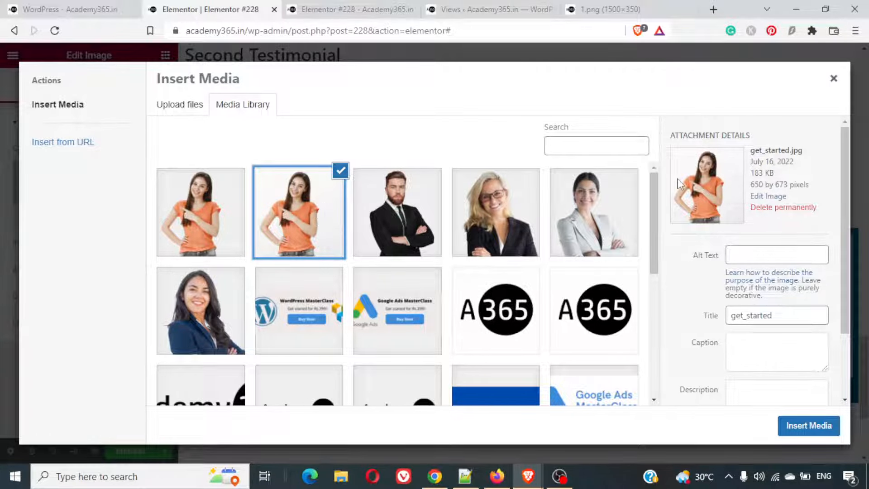
{"action": "triple_click", "coordinate": [801, 150]}
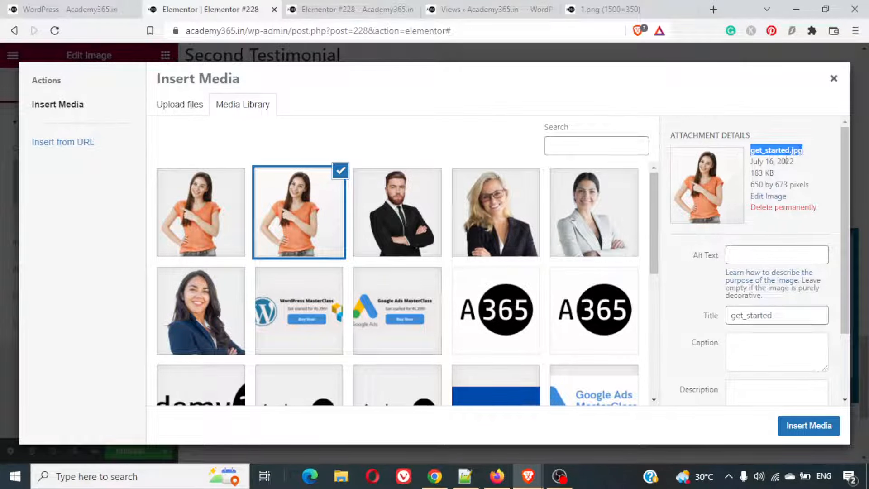
{"action": "left_click", "coordinate": [808, 425]}
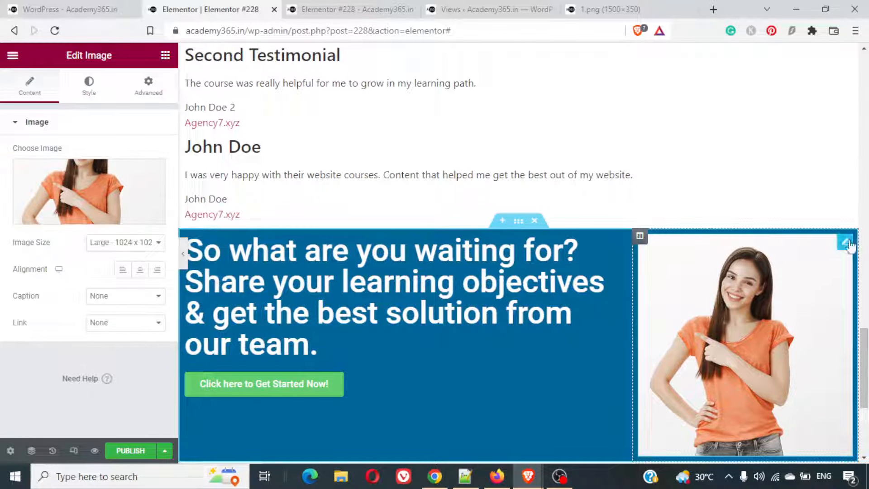
- Set the call-to-action image to contact_us.png from the media library
{"action": "left_click", "coordinate": [66, 217]}
{"action": "left_click", "coordinate": [221, 240]}
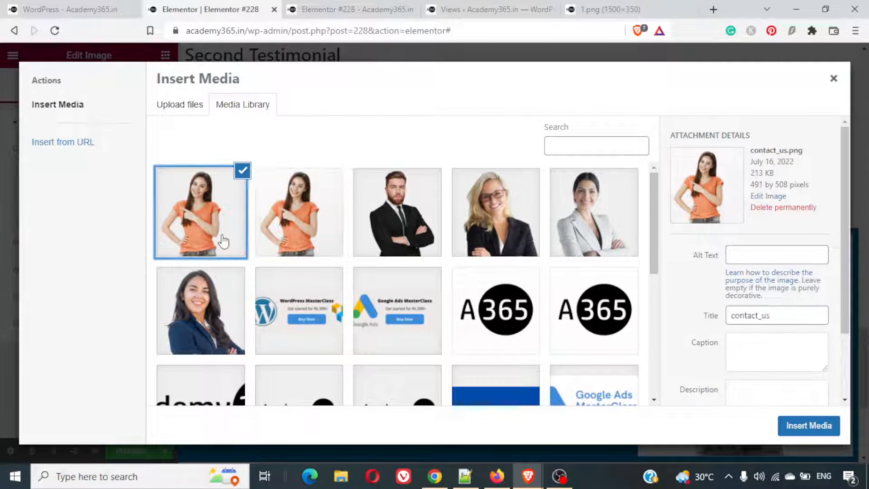
{"action": "left_click", "coordinate": [801, 428]}
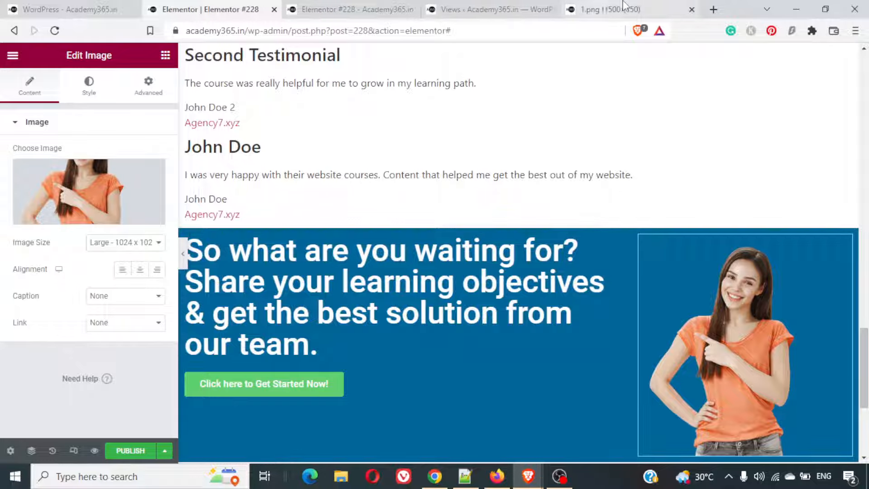
- Load the remove.bg website in the tab showing 1.png, and close that tab
{"action": "left_click", "coordinate": [624, 5]}
{"action": "left_click", "coordinate": [477, 31]}
{"action": "type", "text": "remove.bg"}
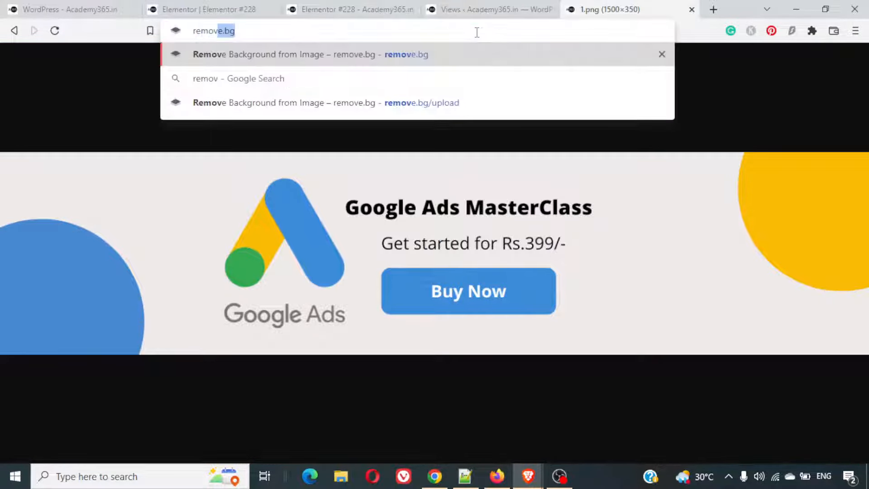
{"action": "key", "text": "Return"}
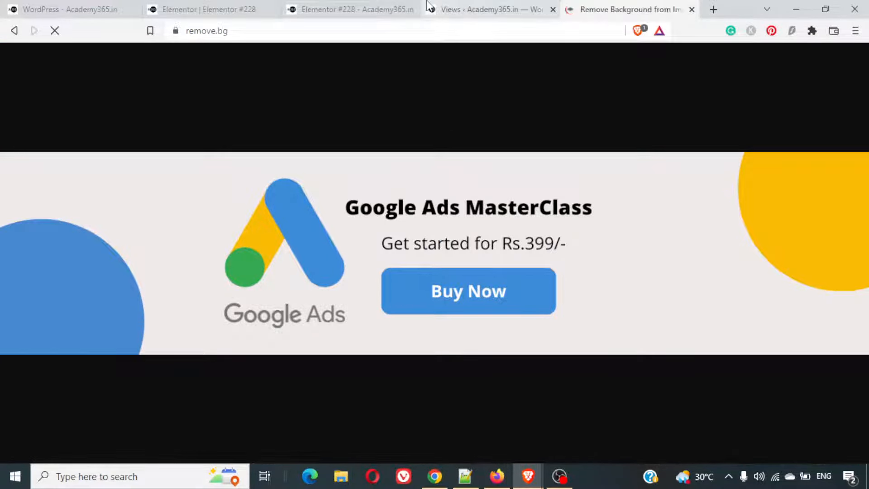
{"action": "key", "text": "ctrl+w"}
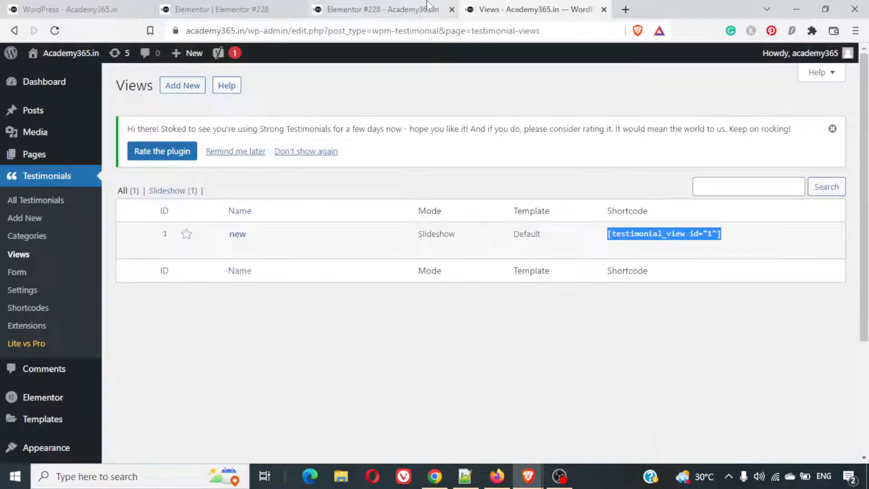
- Check the call-to-action section of the finished example page, and publish the new page from the Elementor editor
{"action": "left_click", "coordinate": [89, 7]}
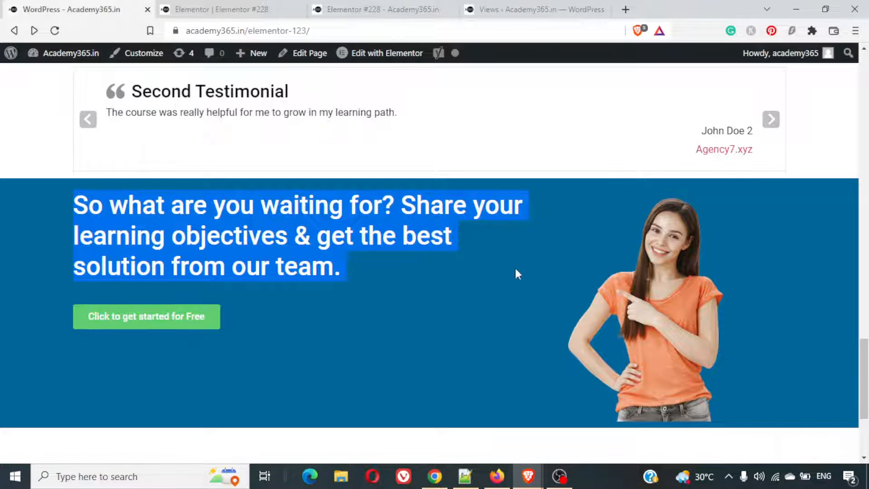
{"action": "left_click", "coordinate": [225, 9]}
{"action": "left_click", "coordinate": [372, 9]}
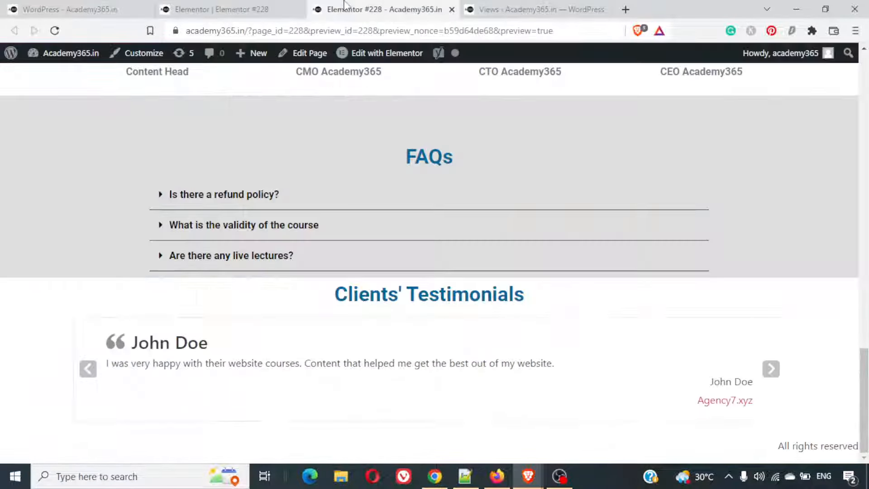
{"action": "left_click", "coordinate": [225, 5]}
{"action": "left_click", "coordinate": [165, 450]}
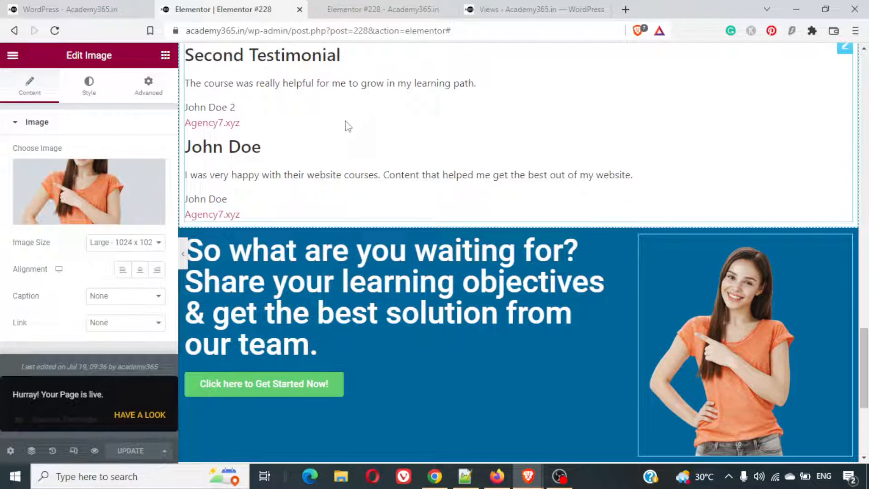
- Hide the "Elementor #228" title through the page settings and update the published page
{"action": "scroll", "coordinate": [347, 126], "scroll_direction": "up", "scroll_amount": 20}
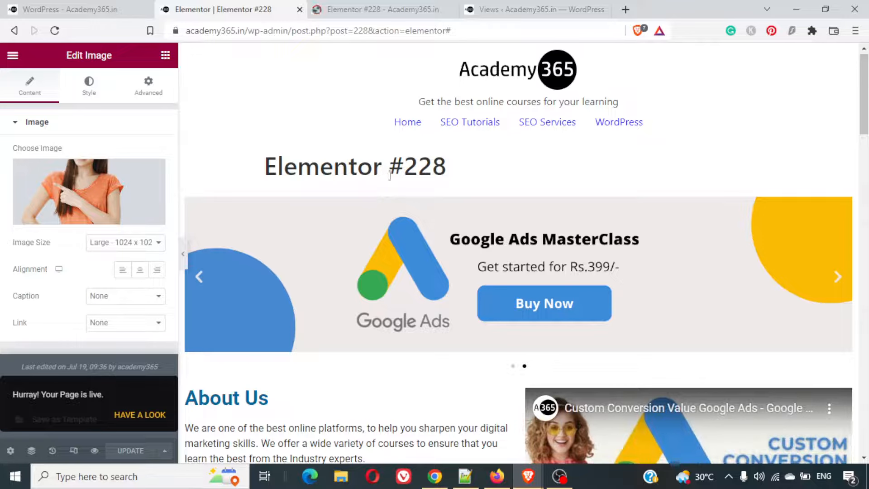
{"action": "triple_click", "coordinate": [335, 165]}
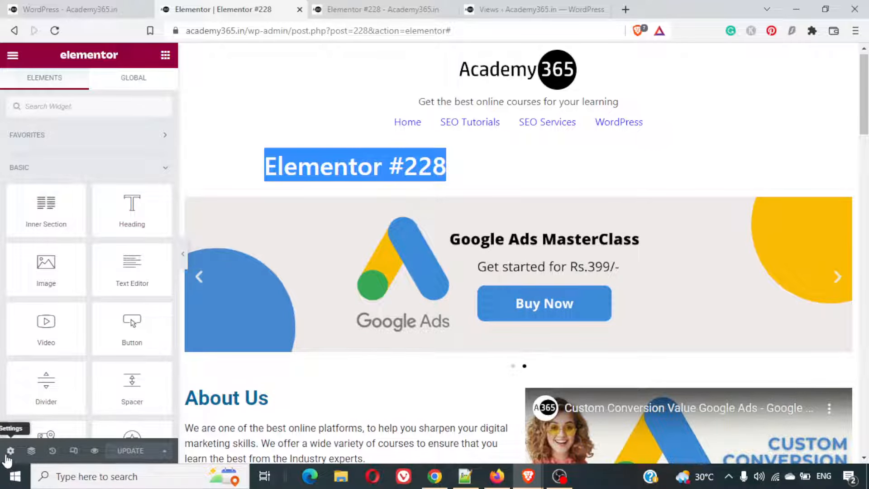
{"action": "left_click", "coordinate": [10, 451]}
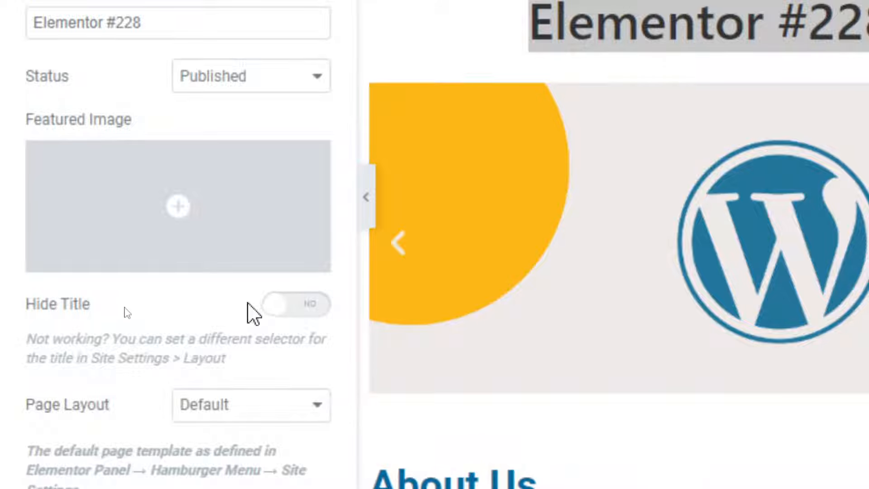
{"action": "left_click", "coordinate": [317, 308]}
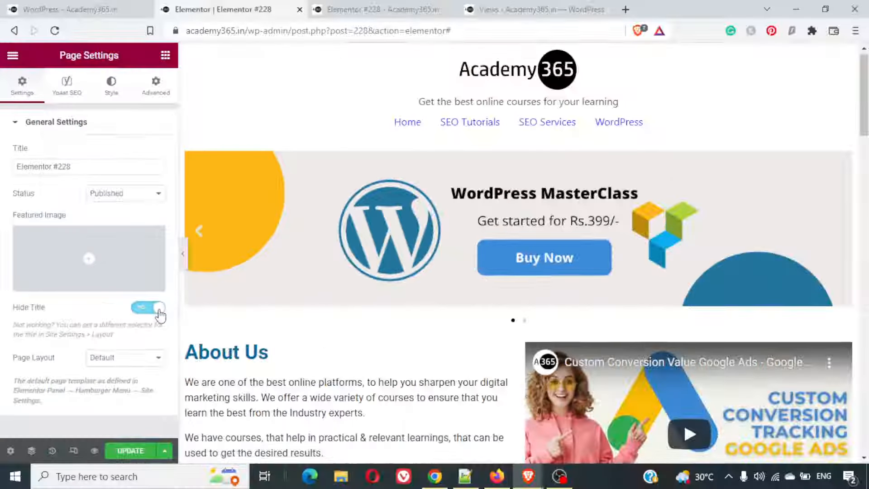
{"action": "left_click", "coordinate": [127, 451]}
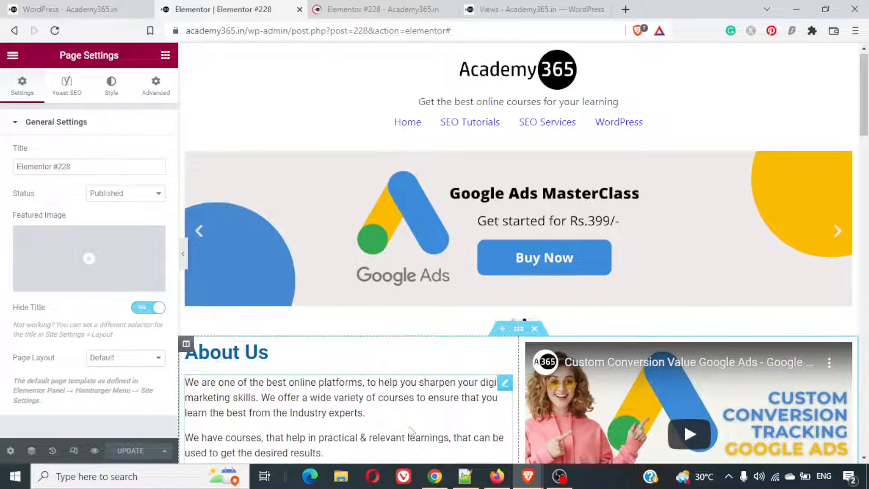
- Open the published page at academy365.in/elementor-228/ without the preview parameters and review it down to the call-to-action section
{"action": "scroll", "coordinate": [408, 430], "scroll_direction": "down", "scroll_amount": 8}
{"action": "scroll", "coordinate": [409, 426], "scroll_direction": "down", "scroll_amount": 8}
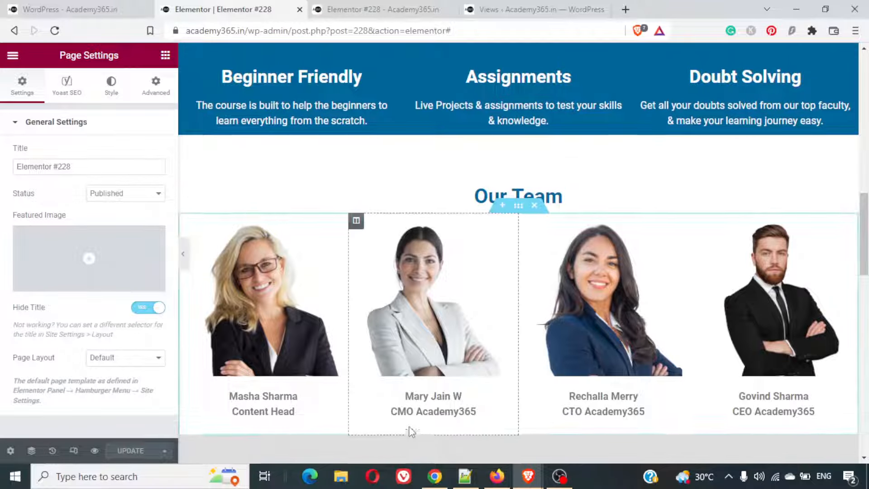
{"action": "scroll", "coordinate": [409, 425], "scroll_direction": "up", "scroll_amount": 5}
{"action": "scroll", "coordinate": [409, 426], "scroll_direction": "up", "scroll_amount": 5}
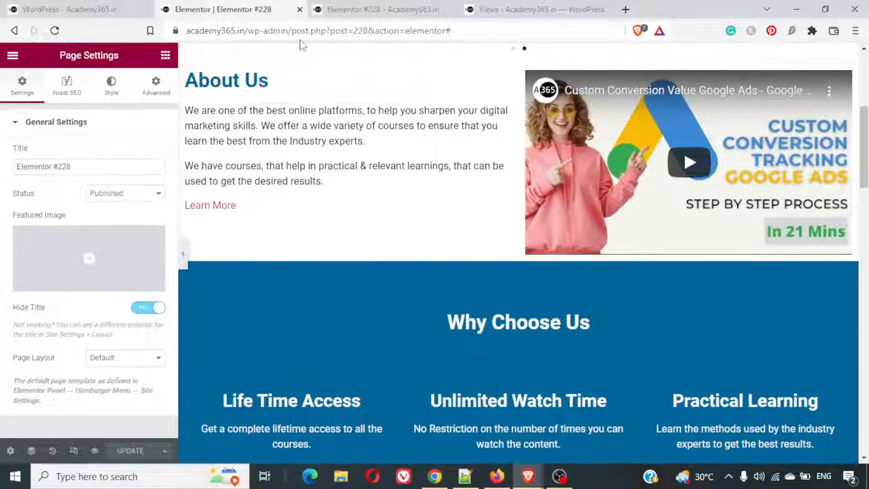
{"action": "left_click", "coordinate": [344, 8]}
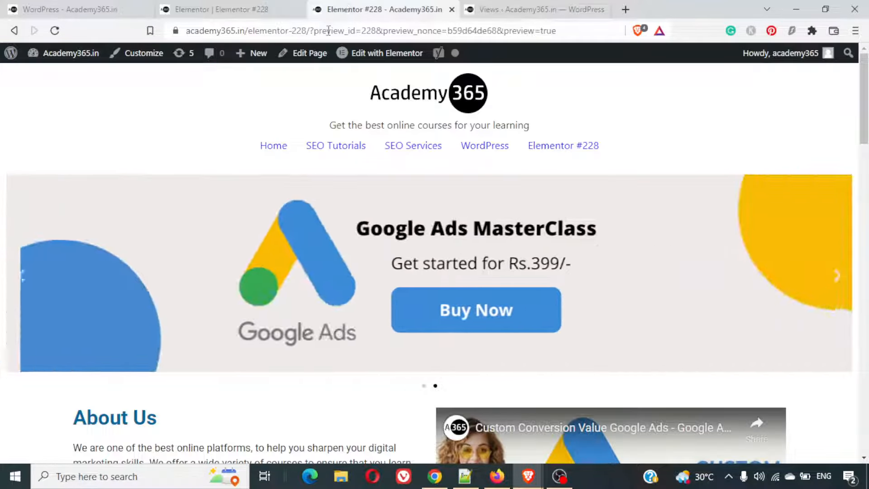
{"action": "left_click_drag", "start_coordinate": [310, 30], "coordinate": [626, 76]}
{"action": "key", "text": "BackSpace"}
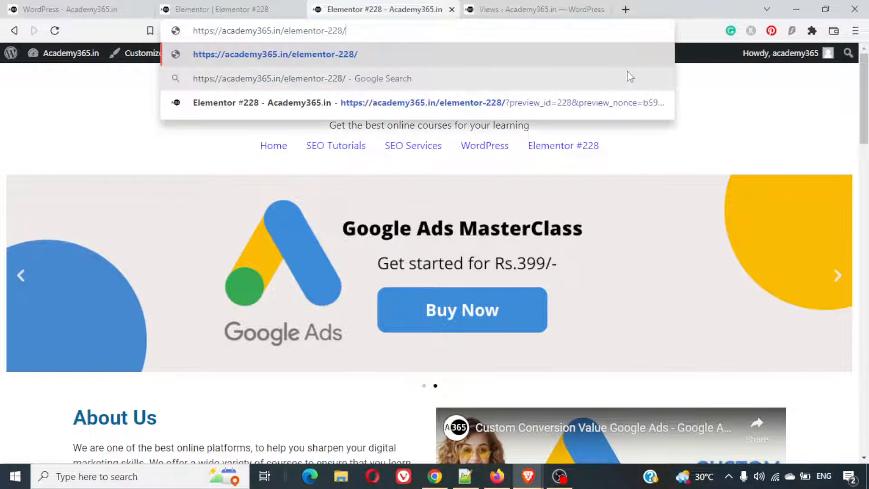
{"action": "key", "text": "Return"}
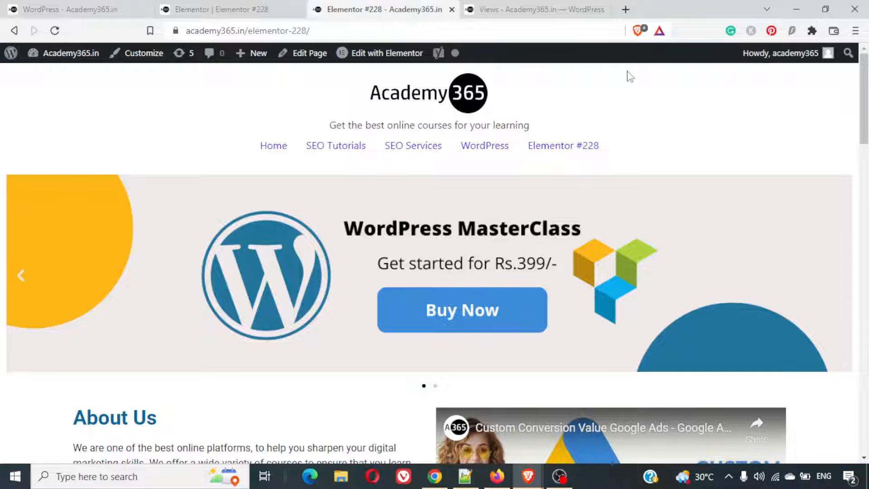
{"action": "scroll", "coordinate": [743, 151], "scroll_direction": "down", "scroll_amount": 10}
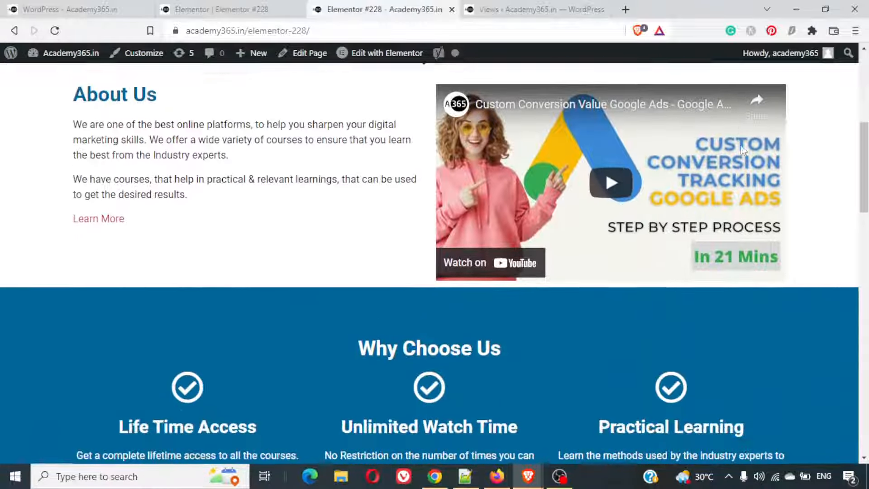
{"action": "scroll", "coordinate": [743, 149], "scroll_direction": "down", "scroll_amount": 15}
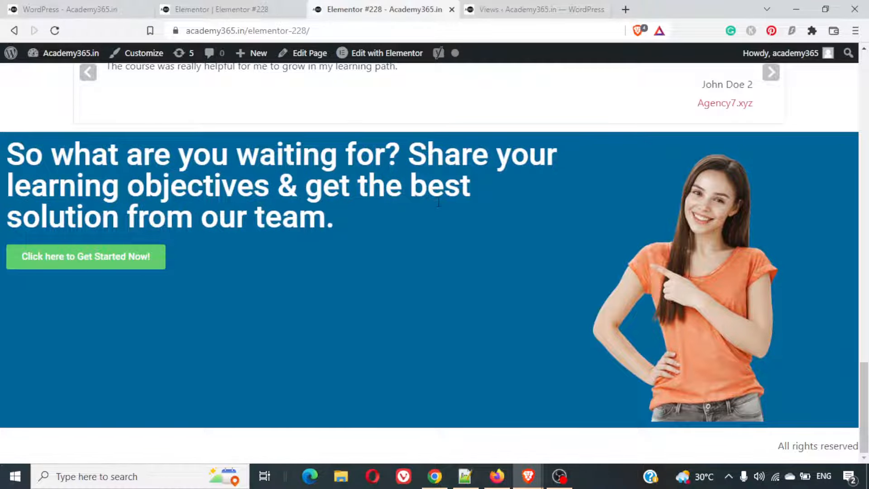
{"action": "key", "text": "Home"}
- Go from the example page to the WordPress dashboard and open the site's Reading settings
{"action": "left_click", "coordinate": [28, 5]}
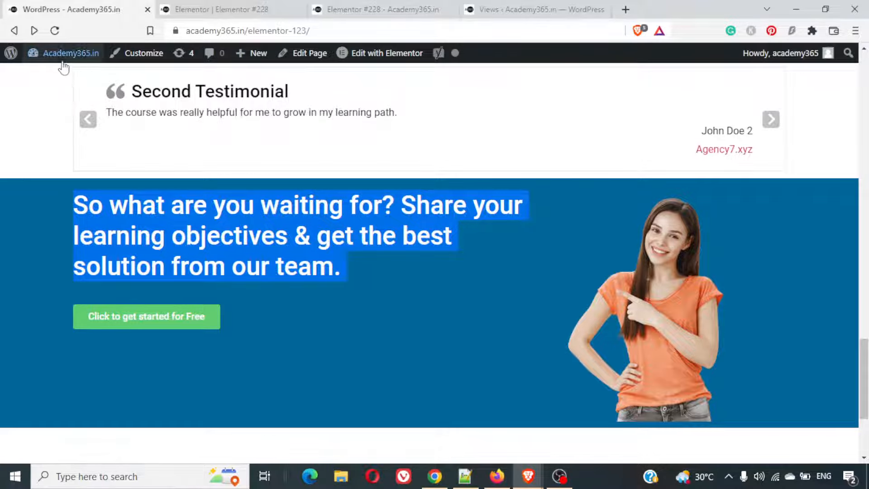
{"action": "mouse_move", "coordinate": [64, 56]}
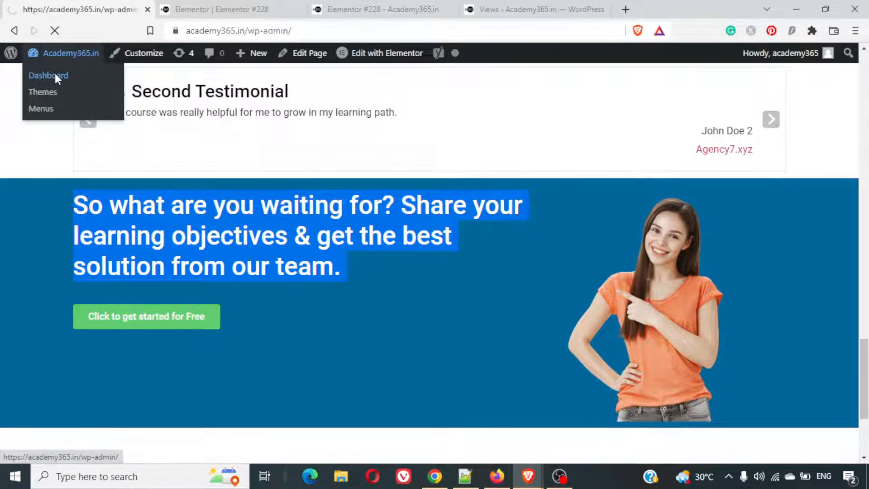
{"action": "scroll", "coordinate": [77, 288], "scroll_direction": "down", "scroll_amount": 20}
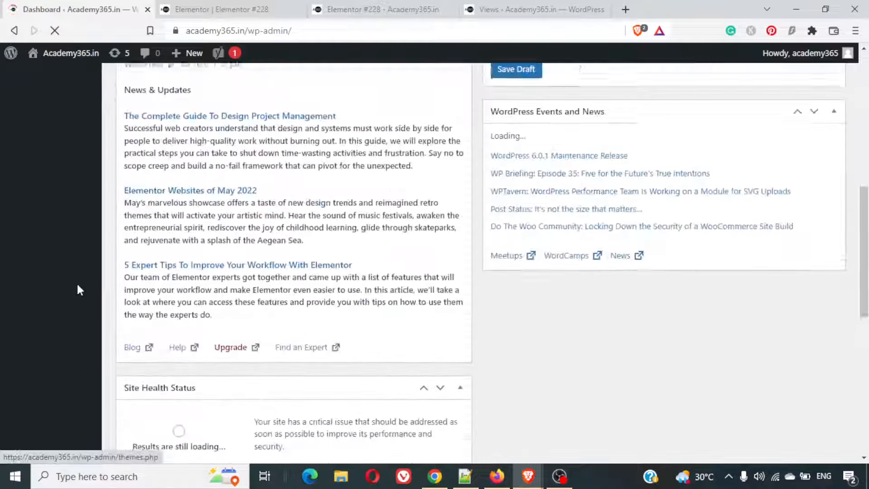
{"action": "scroll", "coordinate": [78, 288], "scroll_direction": "up", "scroll_amount": 14}
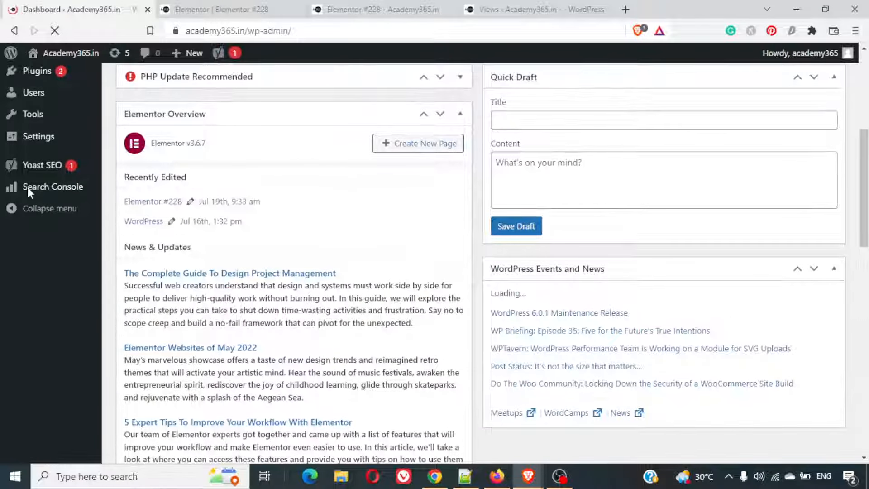
{"action": "scroll", "coordinate": [17, 272], "scroll_direction": "down", "scroll_amount": 4}
{"action": "scroll", "coordinate": [16, 272], "scroll_direction": "down", "scroll_amount": 6}
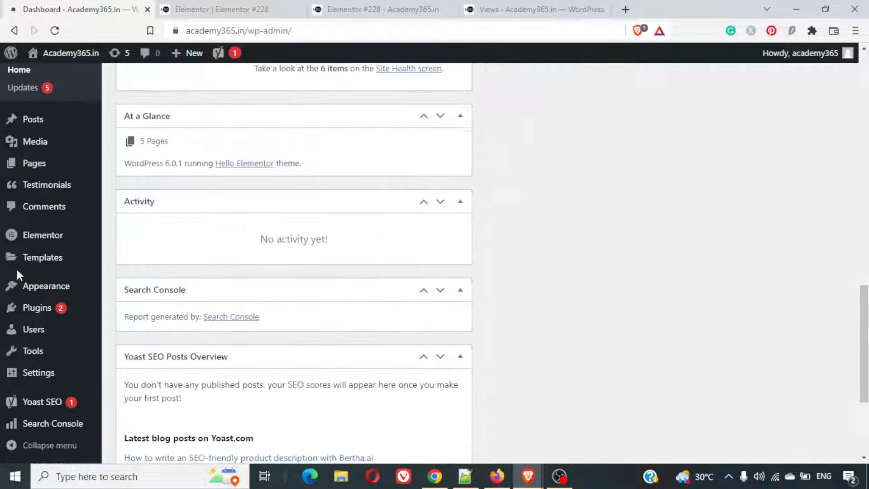
{"action": "mouse_move", "coordinate": [54, 376]}
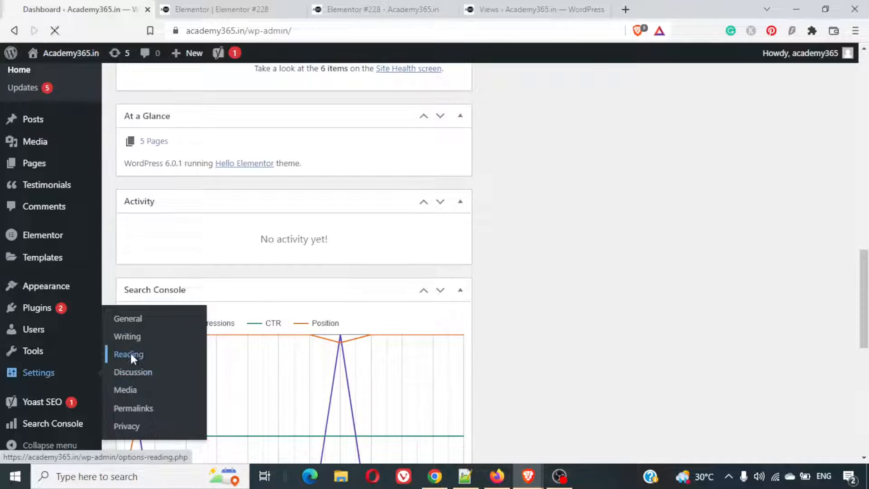
- Set the static homepage to Elementor #228 and save the Reading settings
{"action": "scroll", "coordinate": [356, 259], "scroll_direction": "down", "scroll_amount": 3}
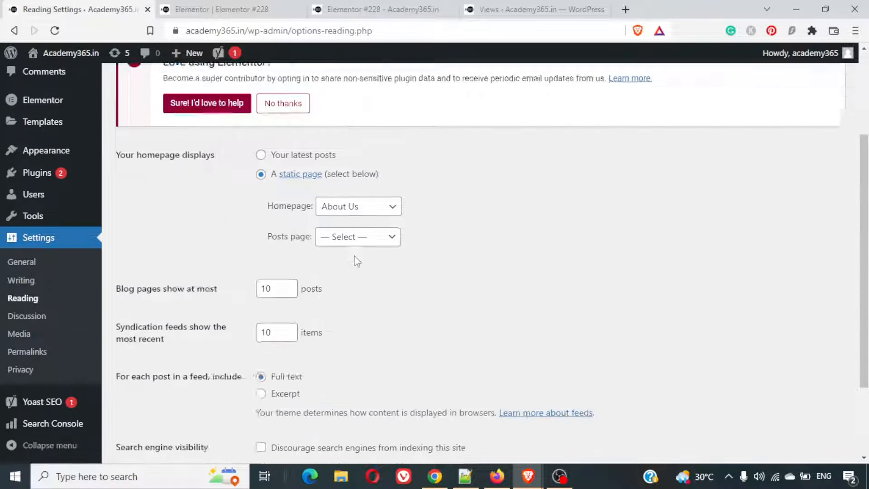
{"action": "scroll", "coordinate": [355, 253], "scroll_direction": "up", "scroll_amount": 2}
{"action": "left_click", "coordinate": [355, 243]}
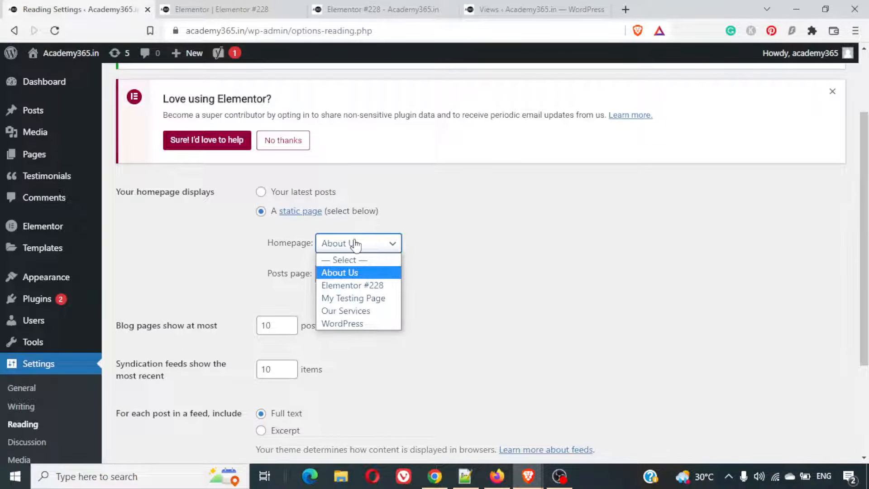
{"action": "left_click", "coordinate": [357, 286]}
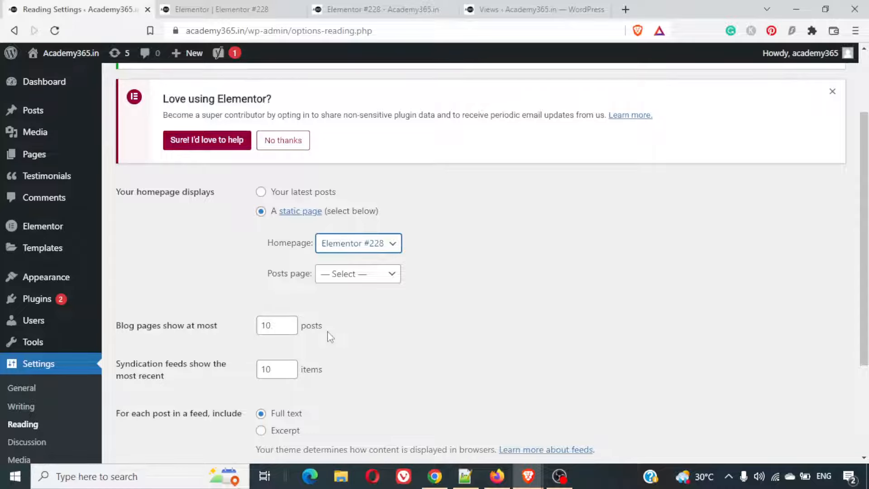
{"action": "scroll", "coordinate": [330, 337], "scroll_direction": "down", "scroll_amount": 3}
{"action": "left_click", "coordinate": [171, 396]}
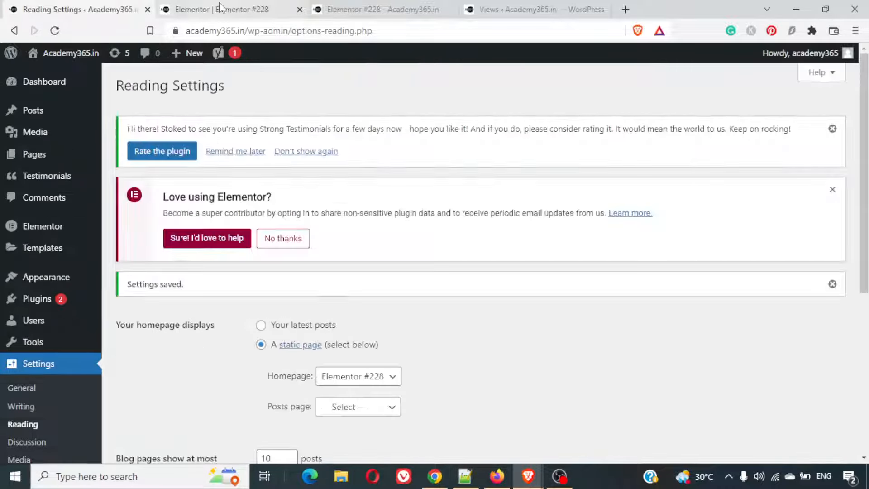
- Switch to the published Elementor #228 page and load the site's root address, academy365.in, without the elementor-228 path
{"action": "left_click", "coordinate": [192, 13]}
{"action": "left_click", "coordinate": [345, 14]}
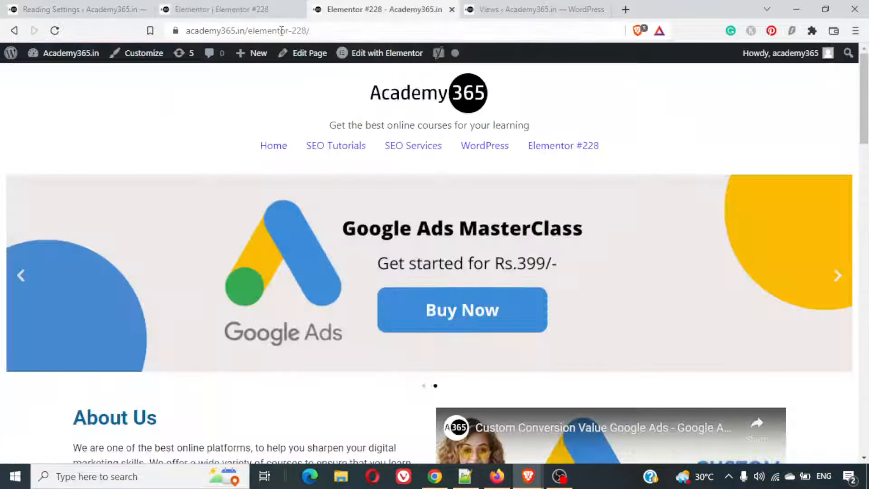
{"action": "left_click", "coordinate": [284, 31]}
{"action": "left_click", "coordinate": [267, 31]}
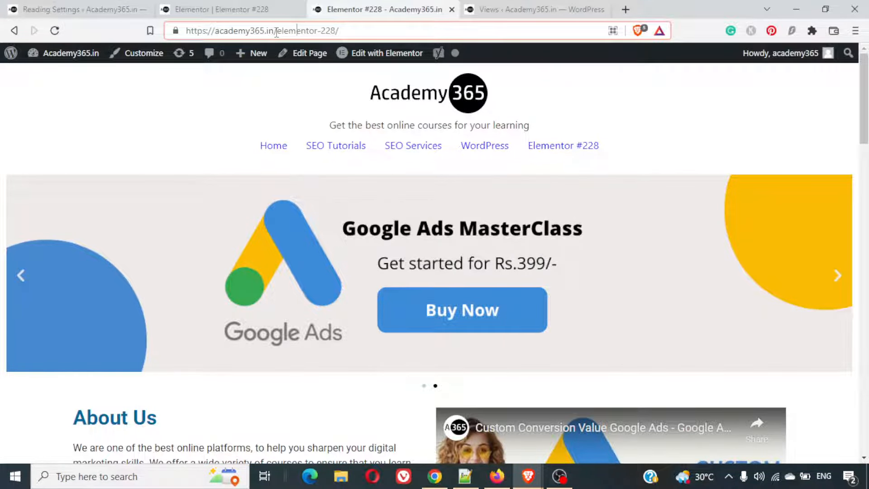
{"action": "left_click_drag", "start_coordinate": [276, 32], "coordinate": [340, 31]}
{"action": "key", "text": "BackSpace"}
{"action": "key", "text": "Return"}
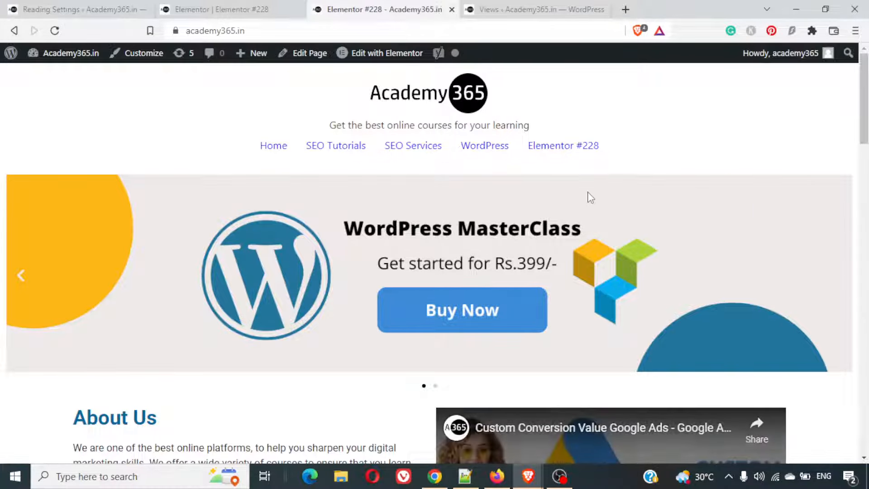
- Review the live homepage from the banner slider to the closing call-to-action section, and return to the banner
{"action": "scroll", "coordinate": [591, 198], "scroll_direction": "down", "scroll_amount": 8}
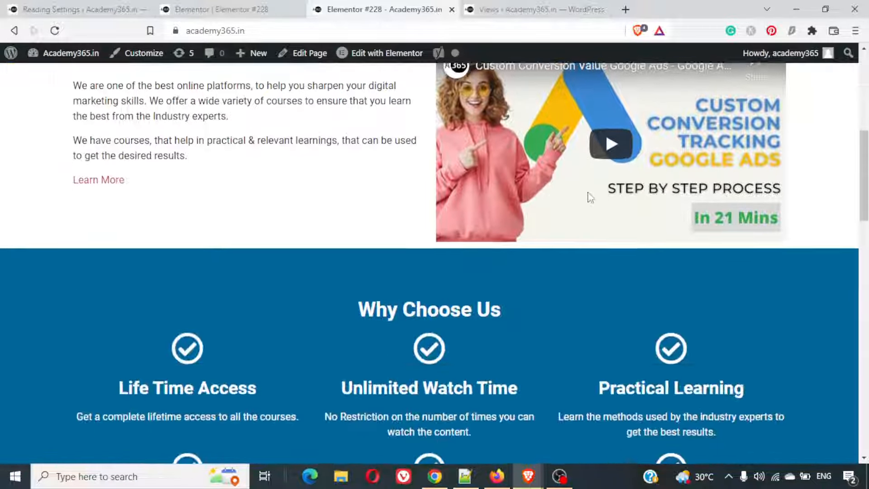
{"action": "scroll", "coordinate": [591, 197], "scroll_direction": "down", "scroll_amount": 13}
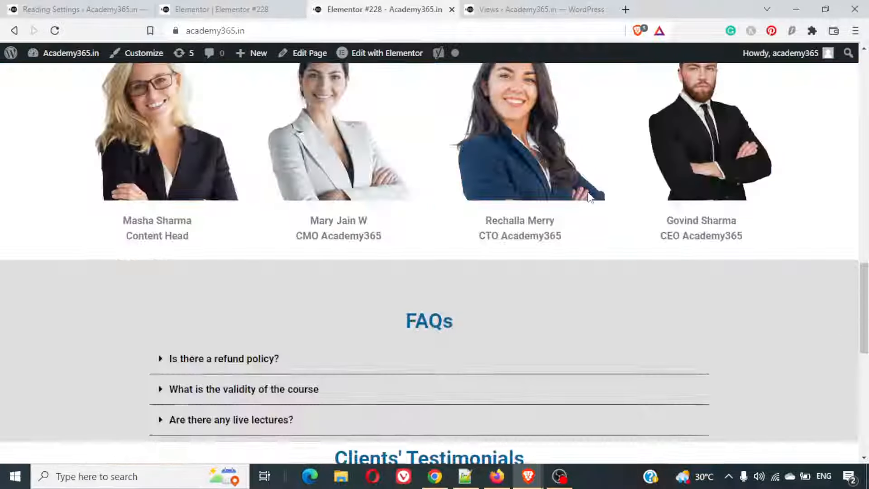
{"action": "scroll", "coordinate": [588, 193], "scroll_direction": "down", "scroll_amount": 10}
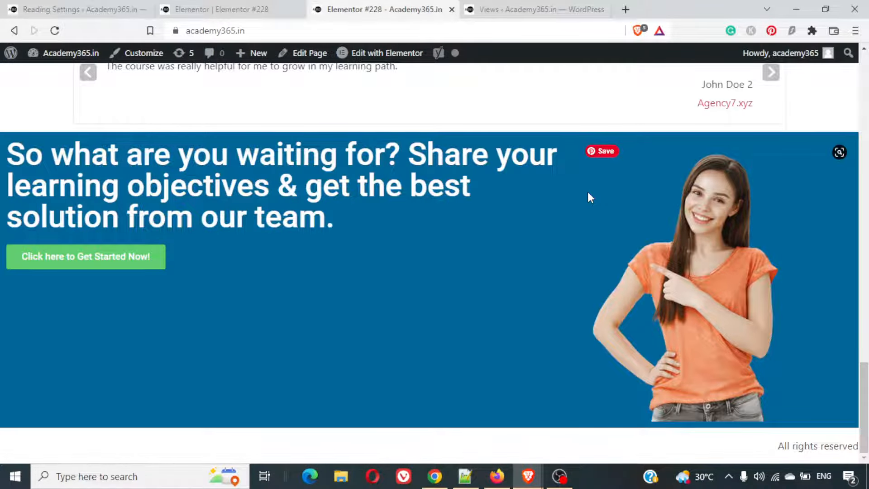
{"action": "scroll", "coordinate": [588, 193], "scroll_direction": "up", "scroll_amount": 12}
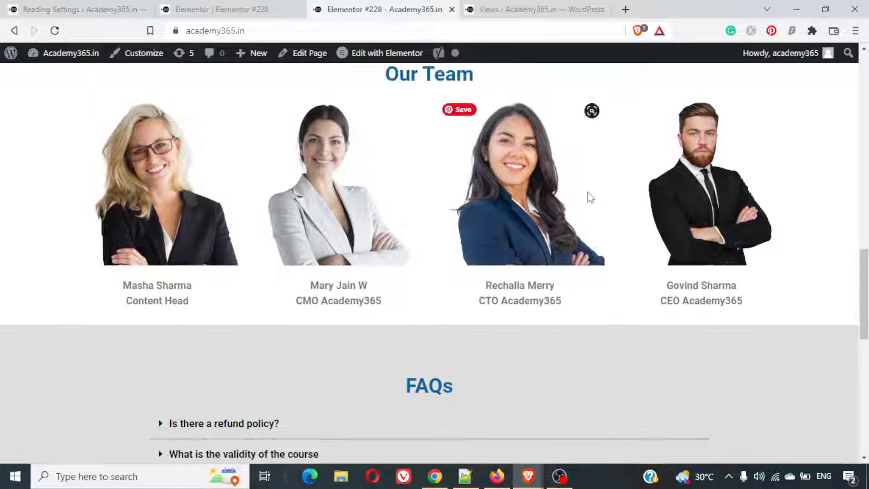
{"action": "scroll", "coordinate": [590, 198], "scroll_direction": "up", "scroll_amount": 12}
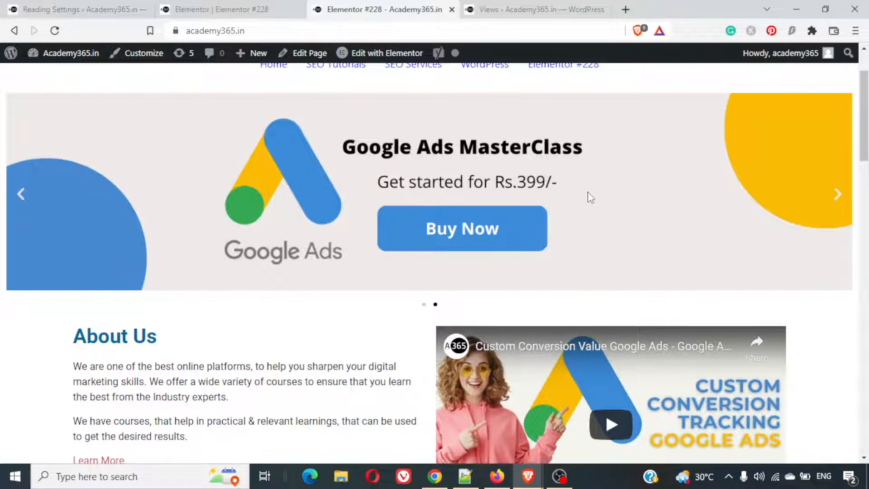
{"action": "scroll", "coordinate": [590, 197], "scroll_direction": "up", "scroll_amount": 1}
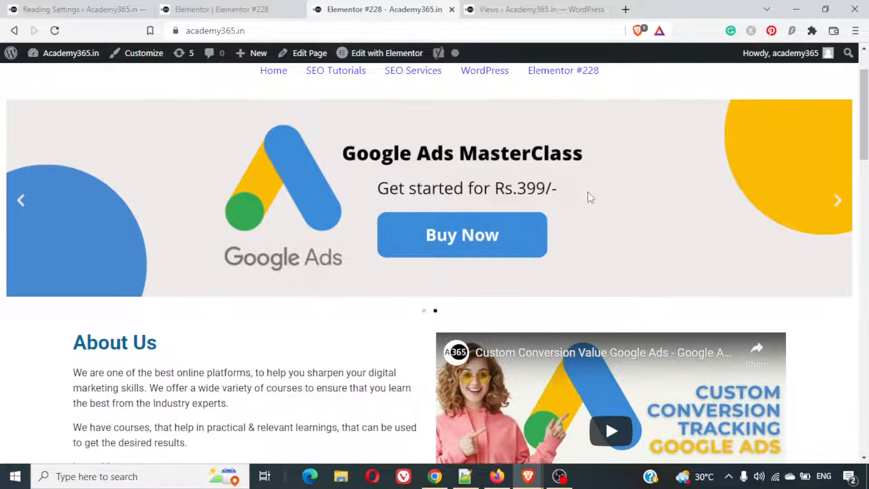